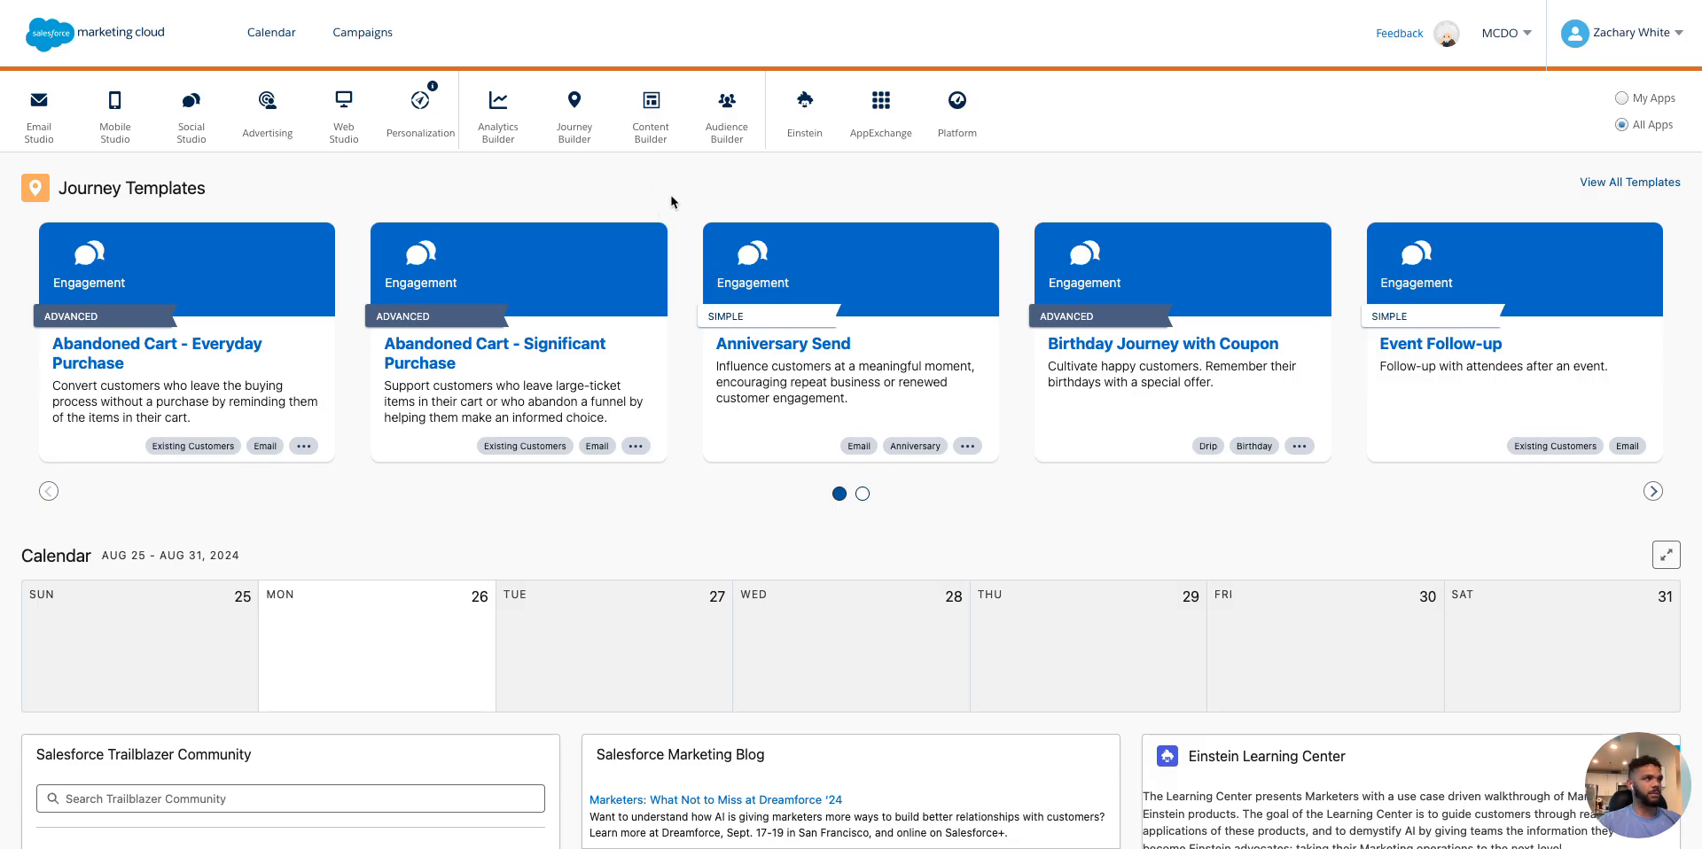
Open Contact Builder and show the list of all contacts
{"action": "mouse_move", "coordinate": [726, 101]}
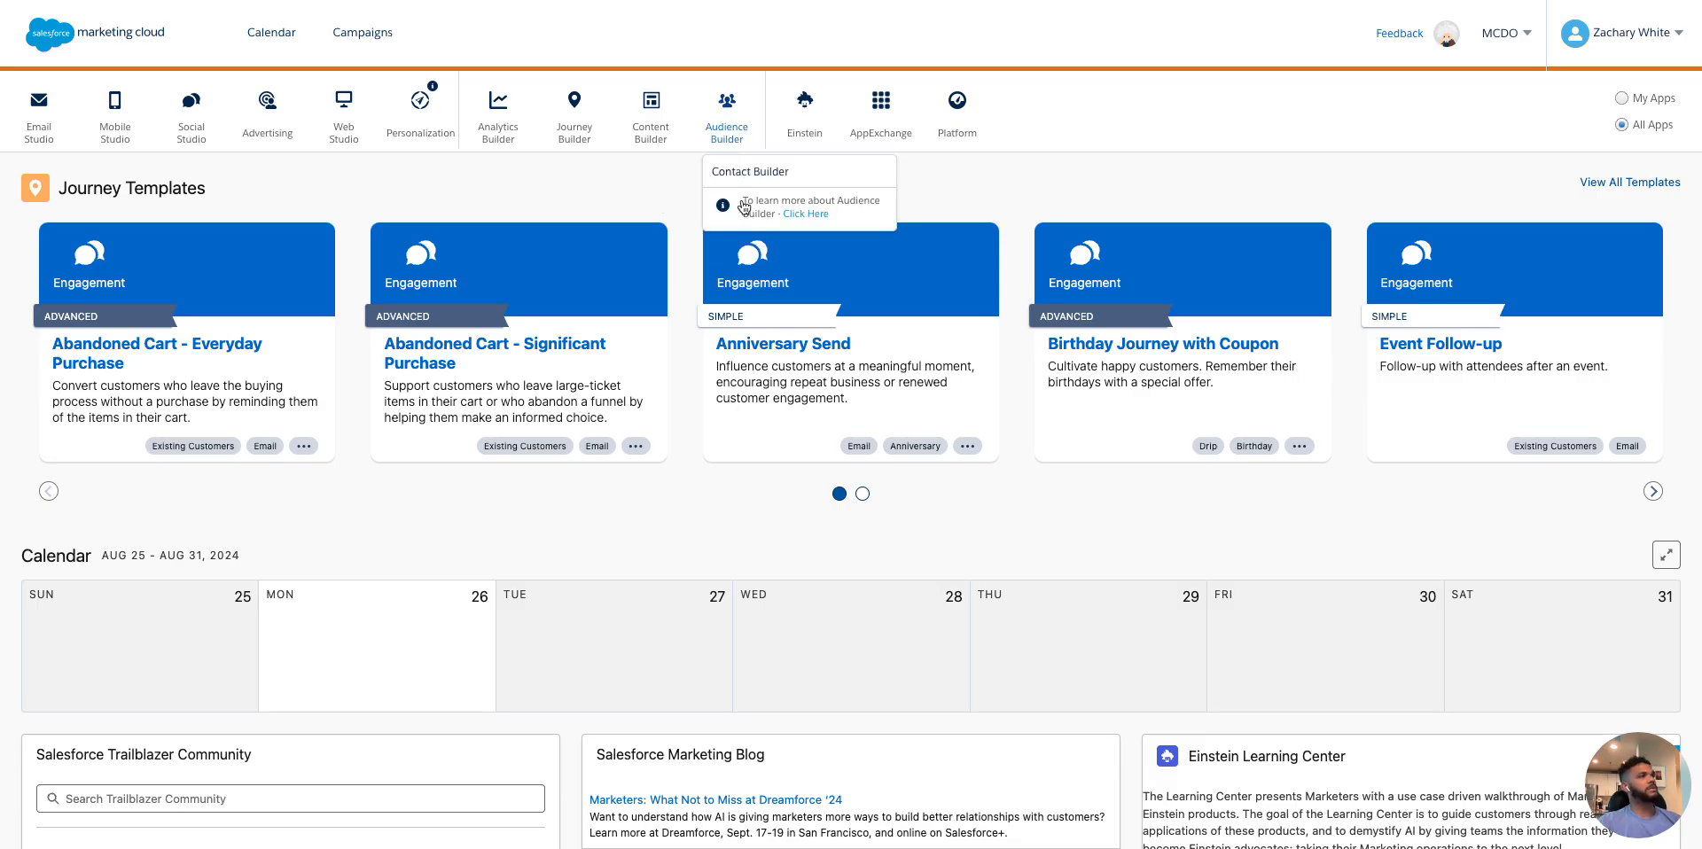
{"action": "mouse_move", "coordinate": [728, 137]}
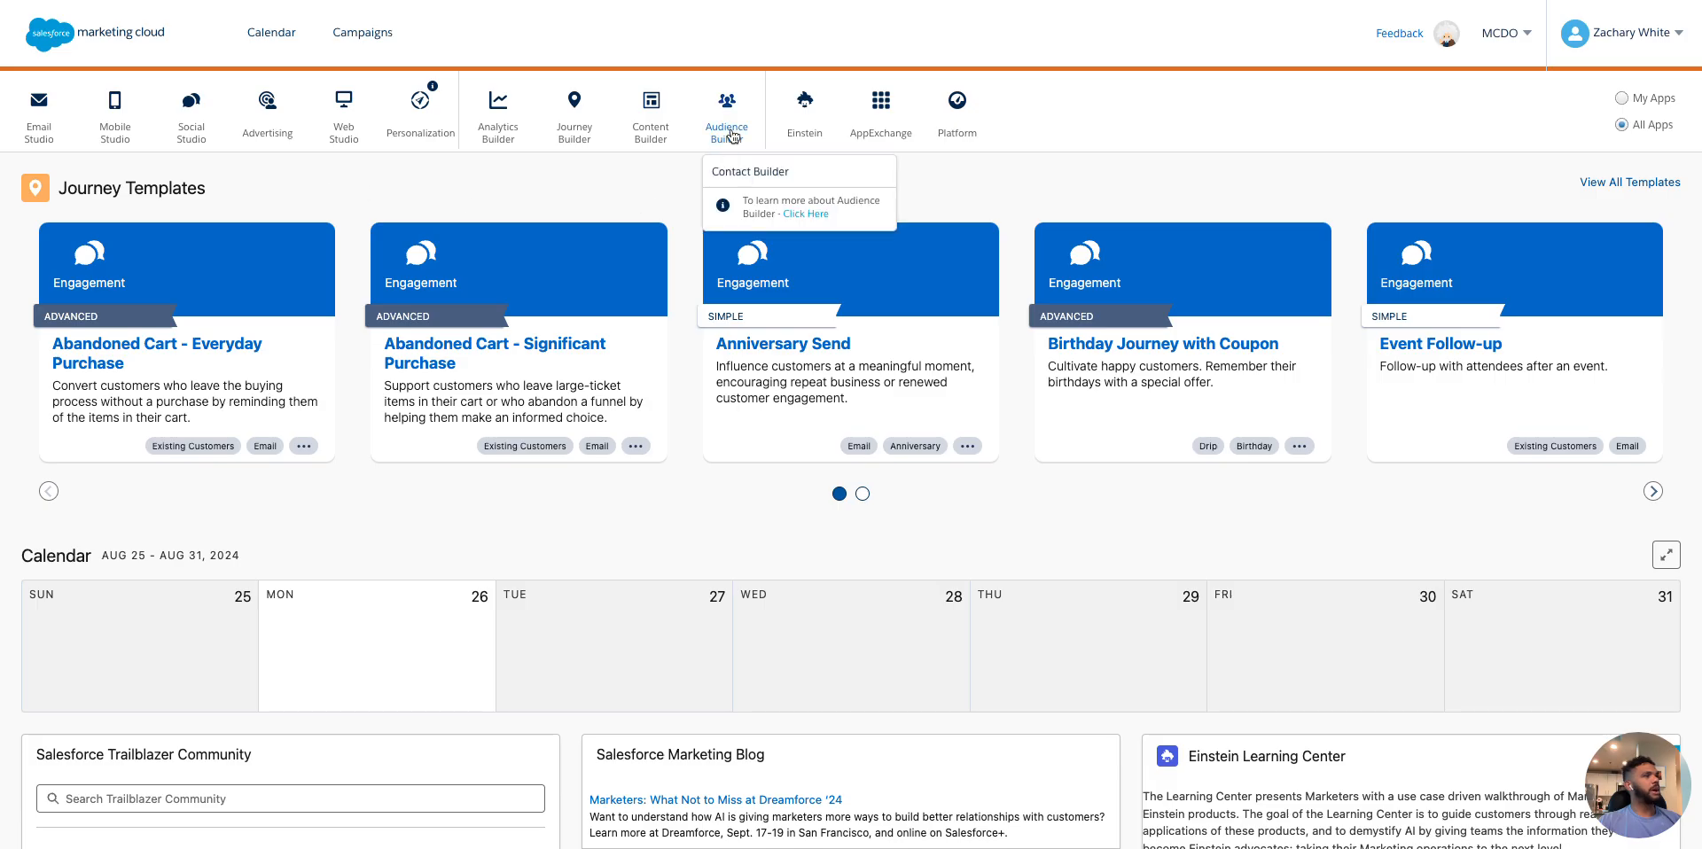
{"action": "left_click", "coordinate": [737, 171]}
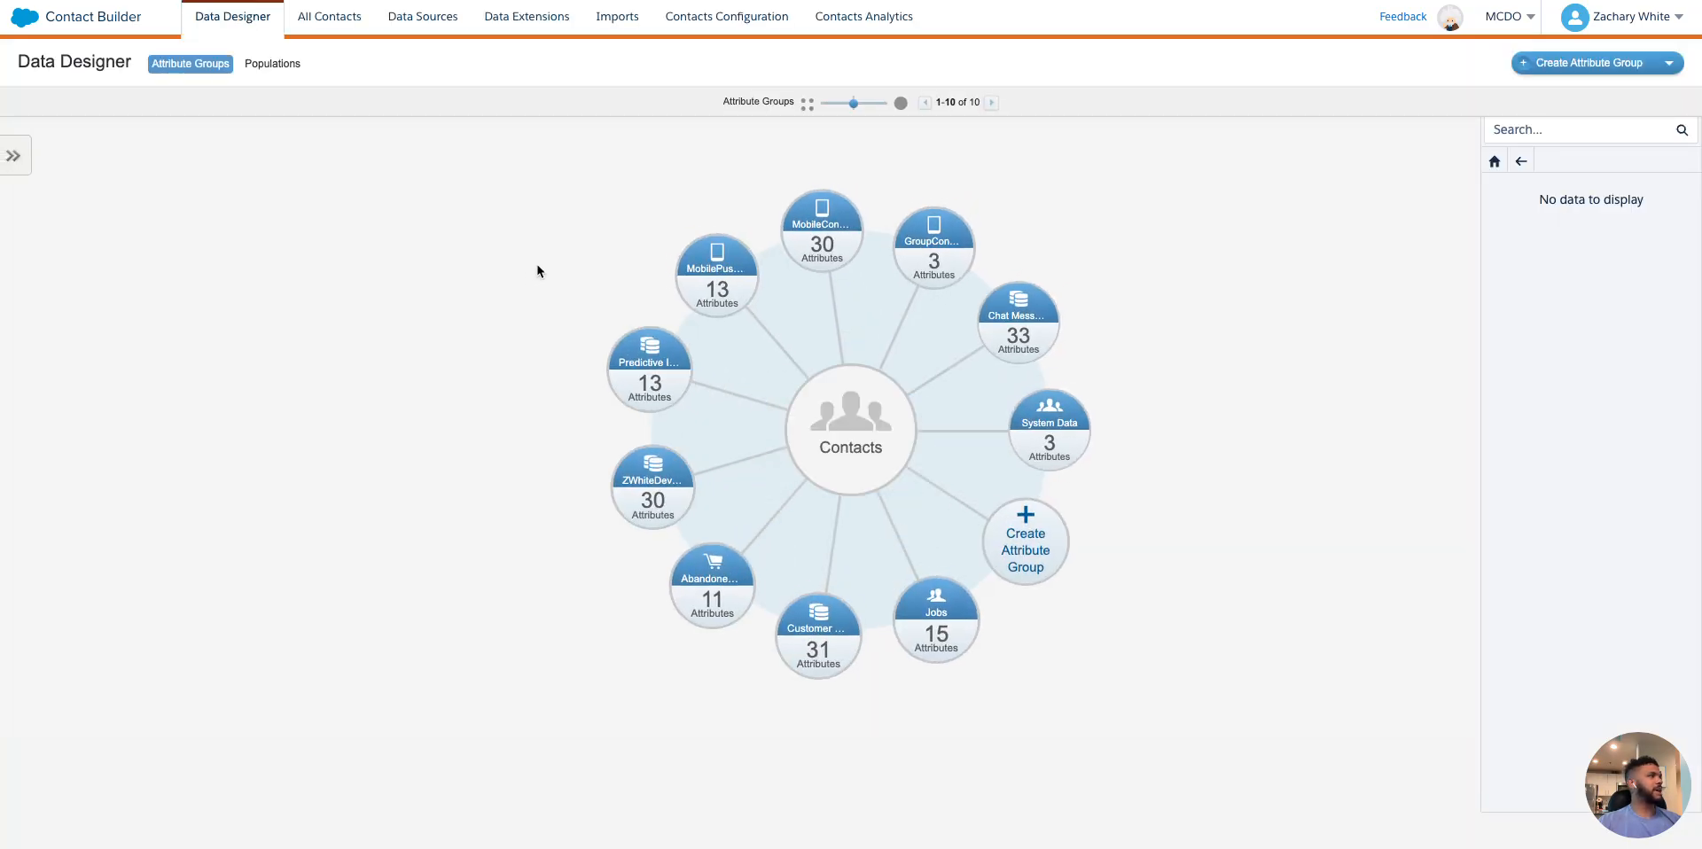
{"action": "left_click", "coordinate": [327, 22]}
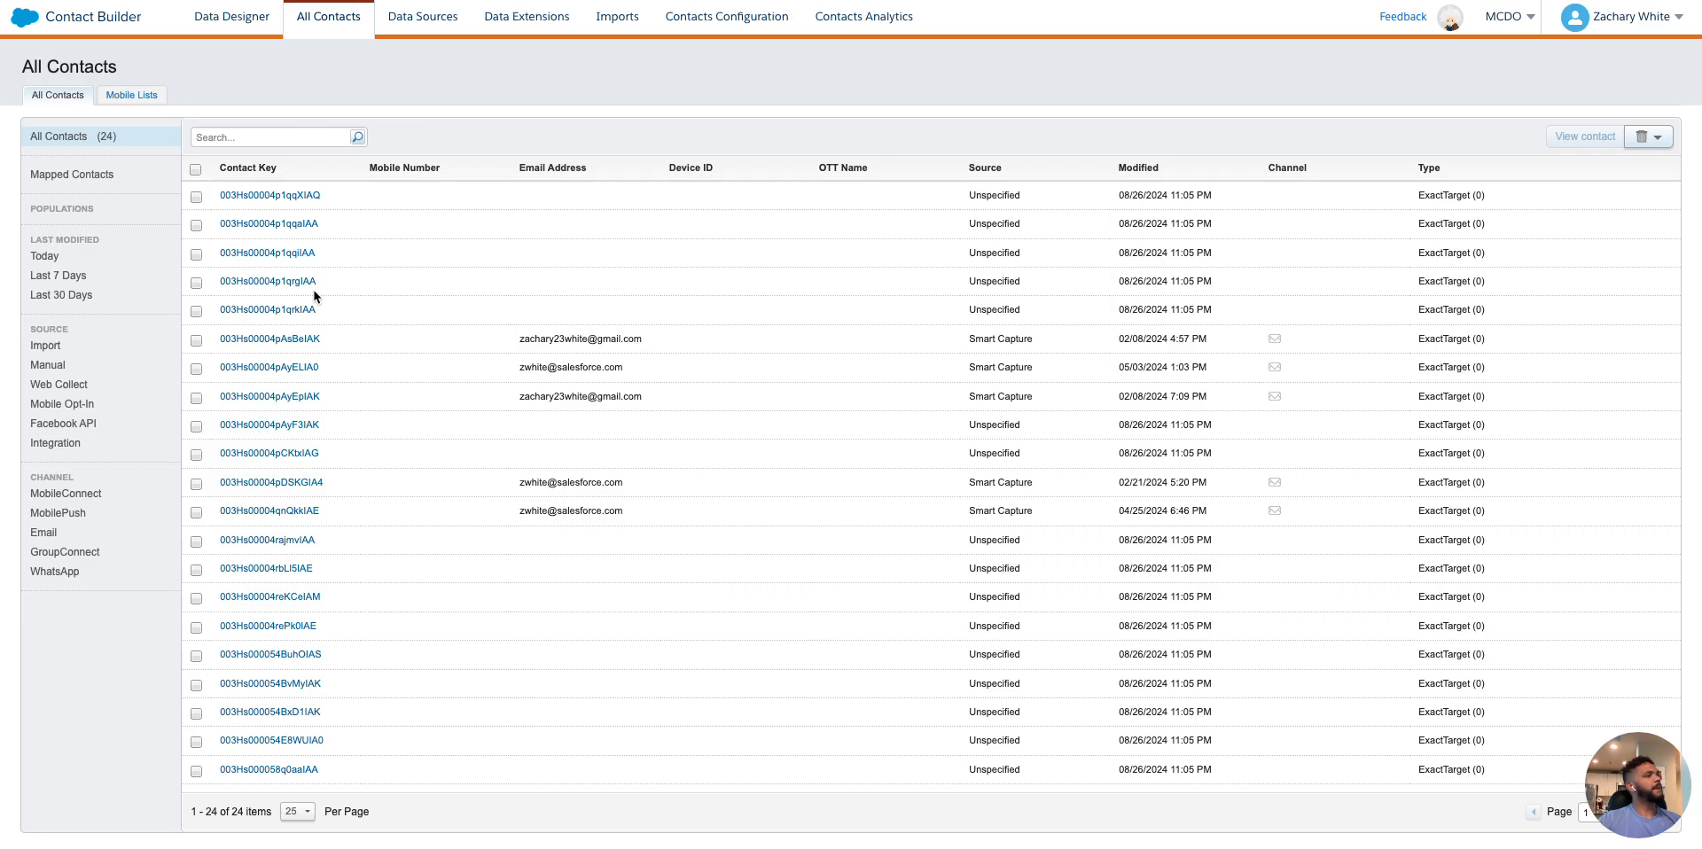
Sort the contacts by Contact Key in both directions and examine the key formats down to the end of the list
{"action": "left_click", "coordinate": [293, 167]}
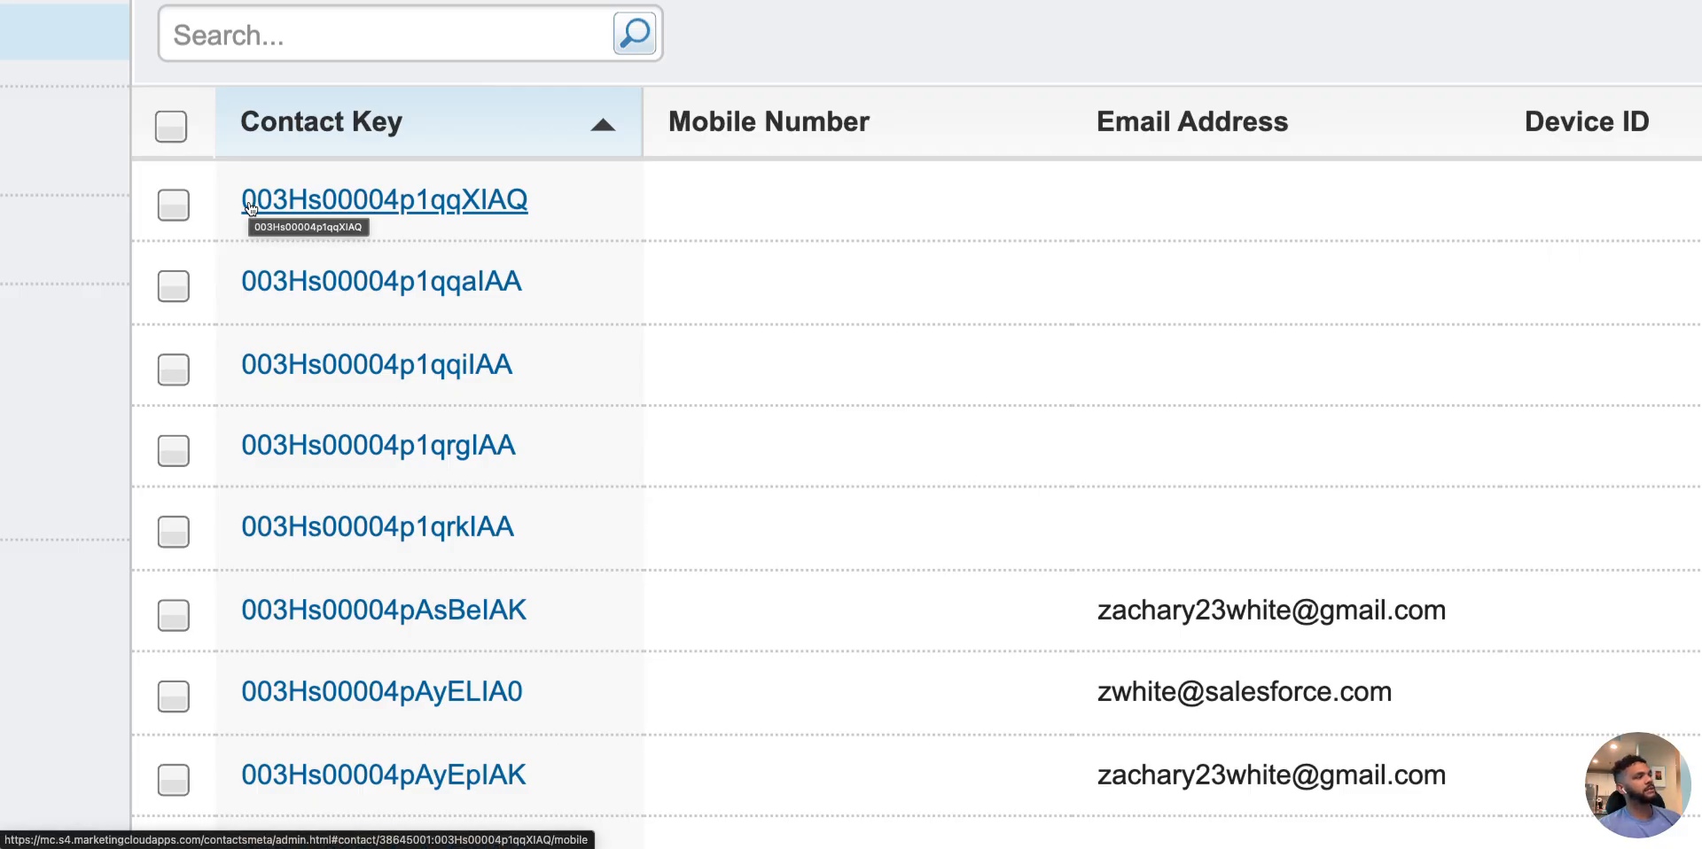
{"action": "left_click", "coordinate": [426, 123]}
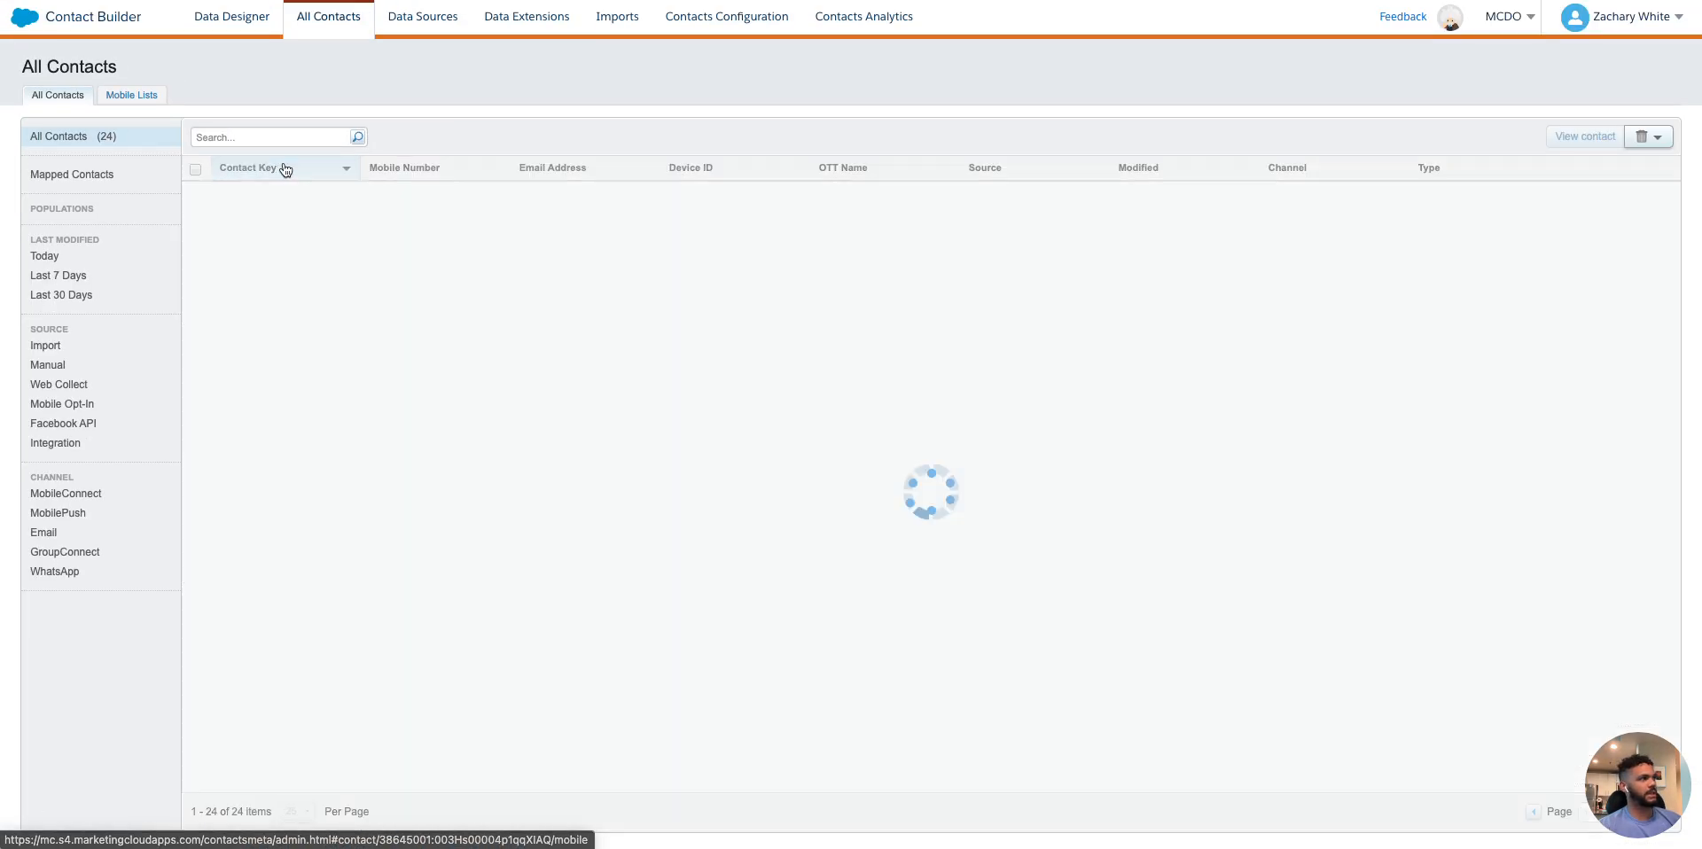
{"action": "scroll", "coordinate": [284, 486], "scroll_direction": "down", "scroll_amount": 2}
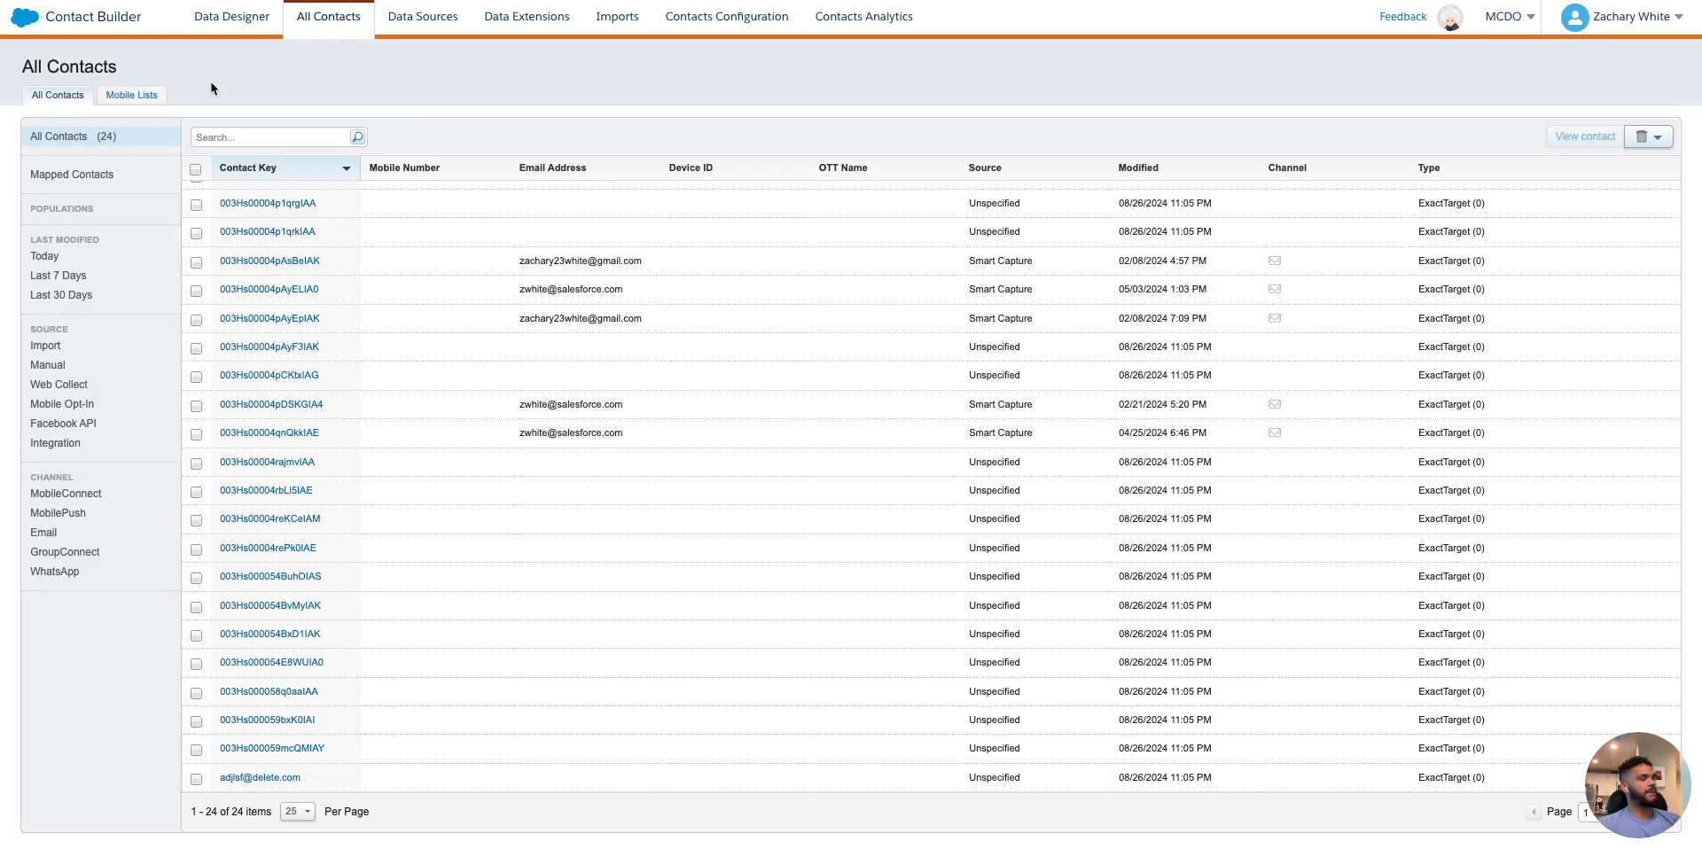
Open the overview of mobile lists
{"action": "left_click", "coordinate": [155, 96]}
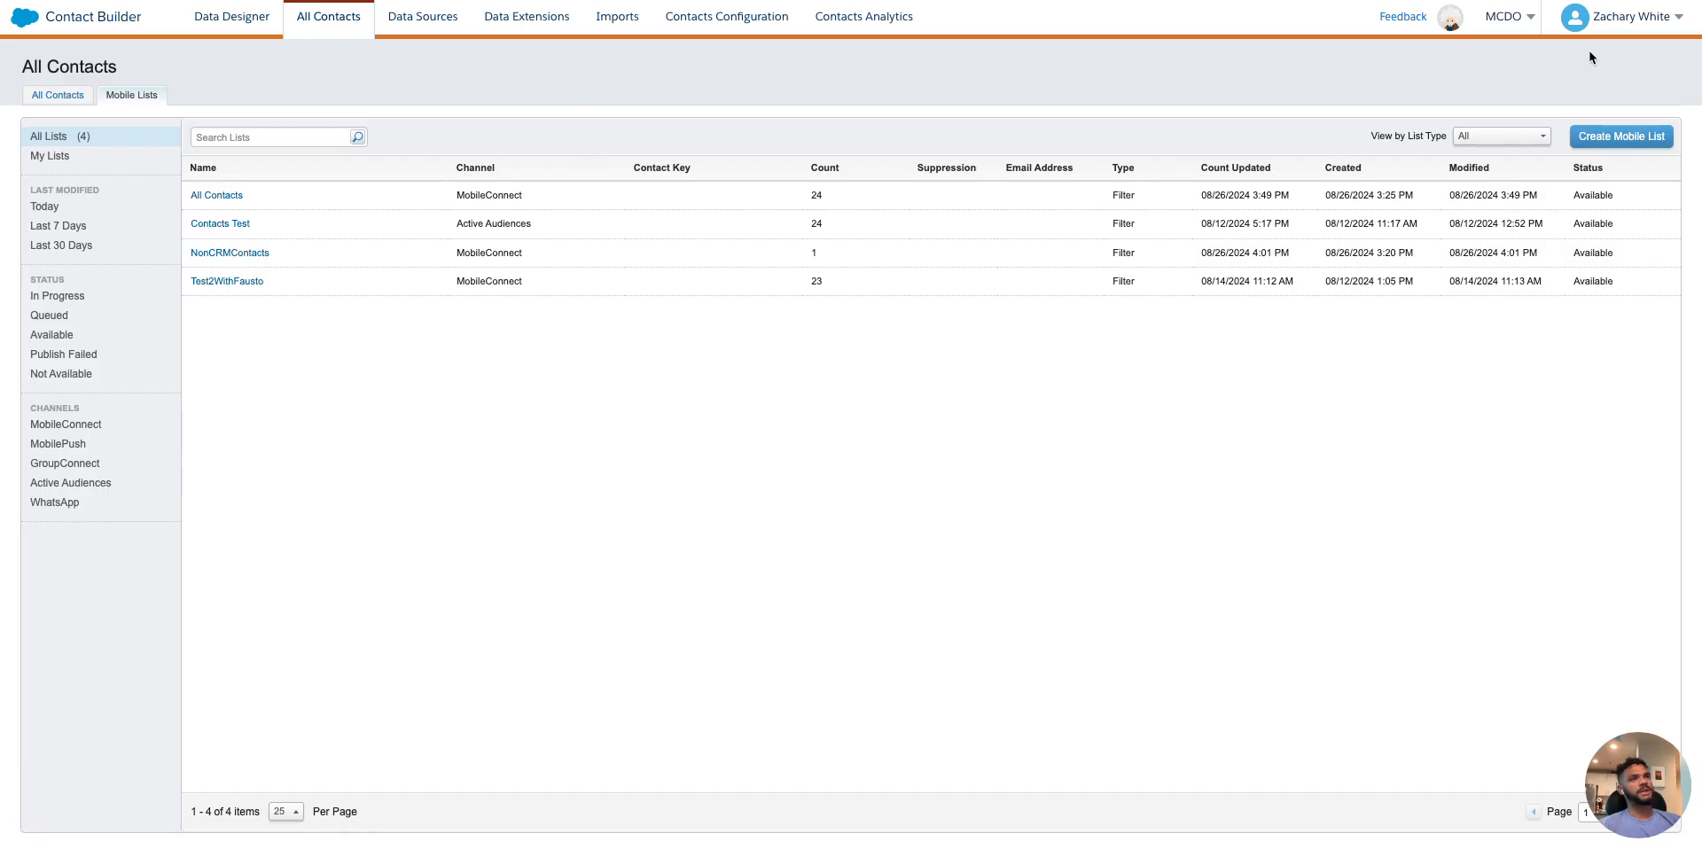
{"action": "left_click", "coordinate": [1614, 135]}
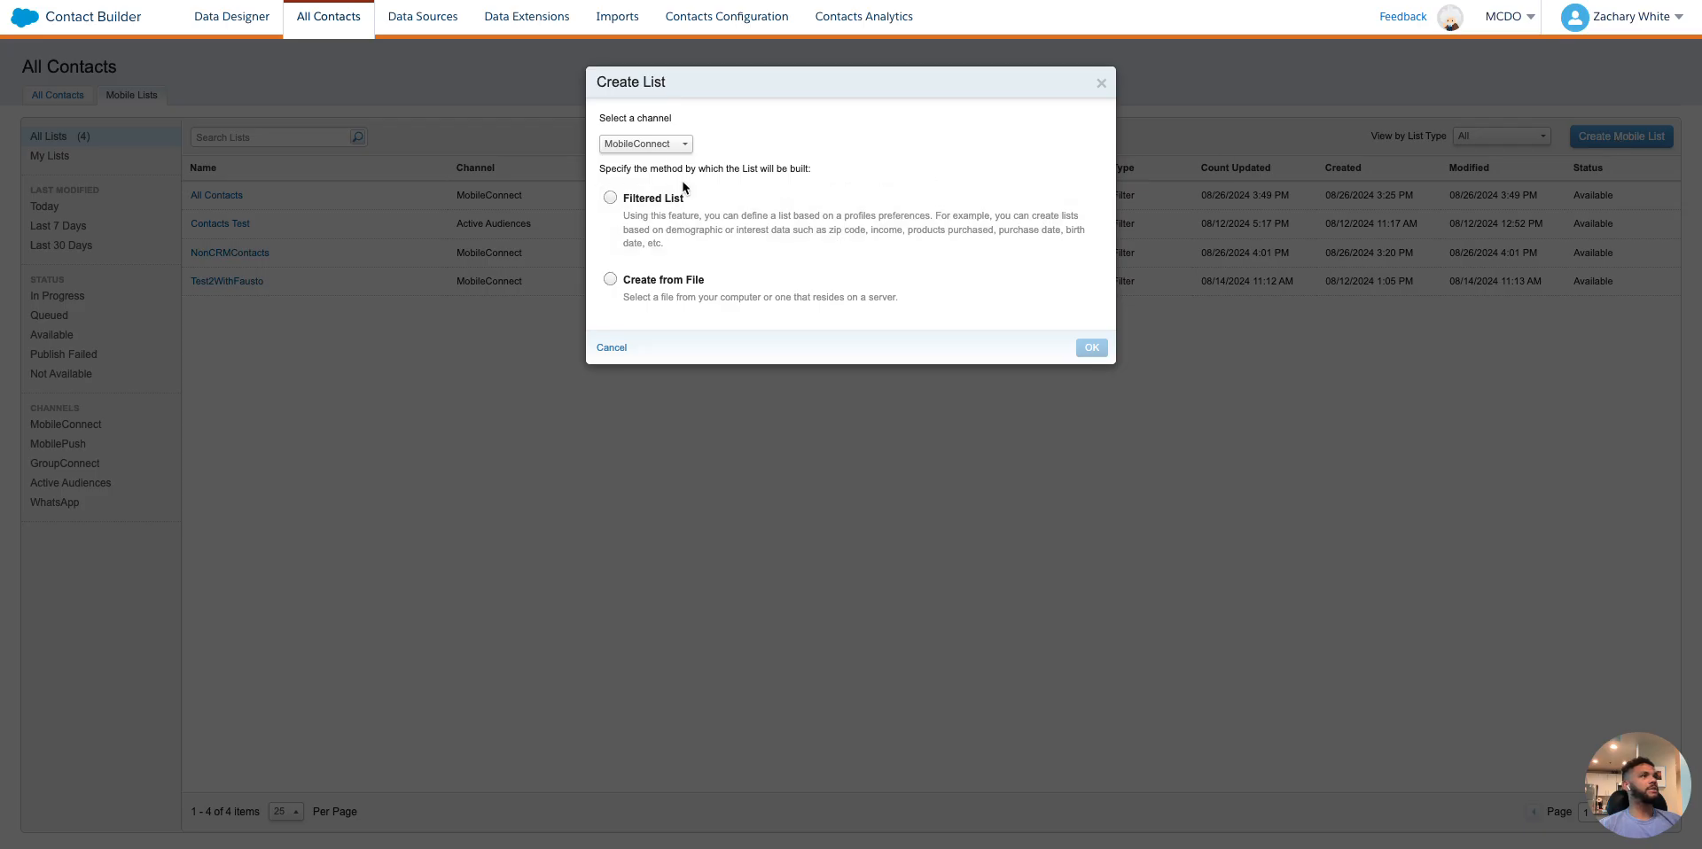
{"action": "left_click", "coordinate": [1099, 83]}
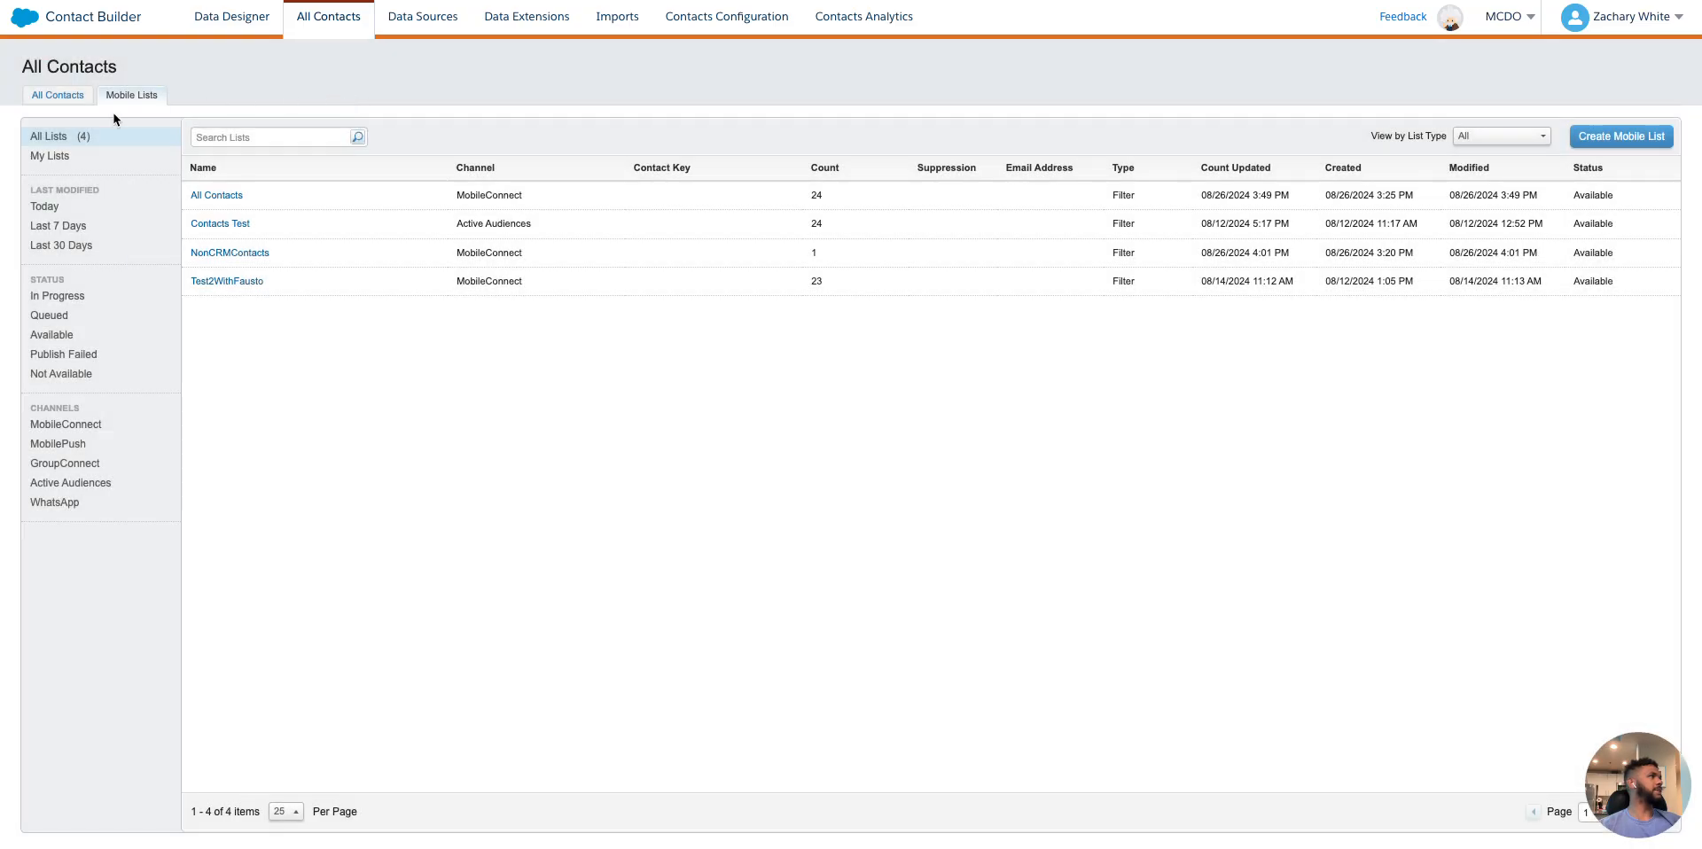
Start a new filtered mobile list for the MobileConnect channel with All Contacts as its population
{"action": "left_click", "coordinate": [1598, 134]}
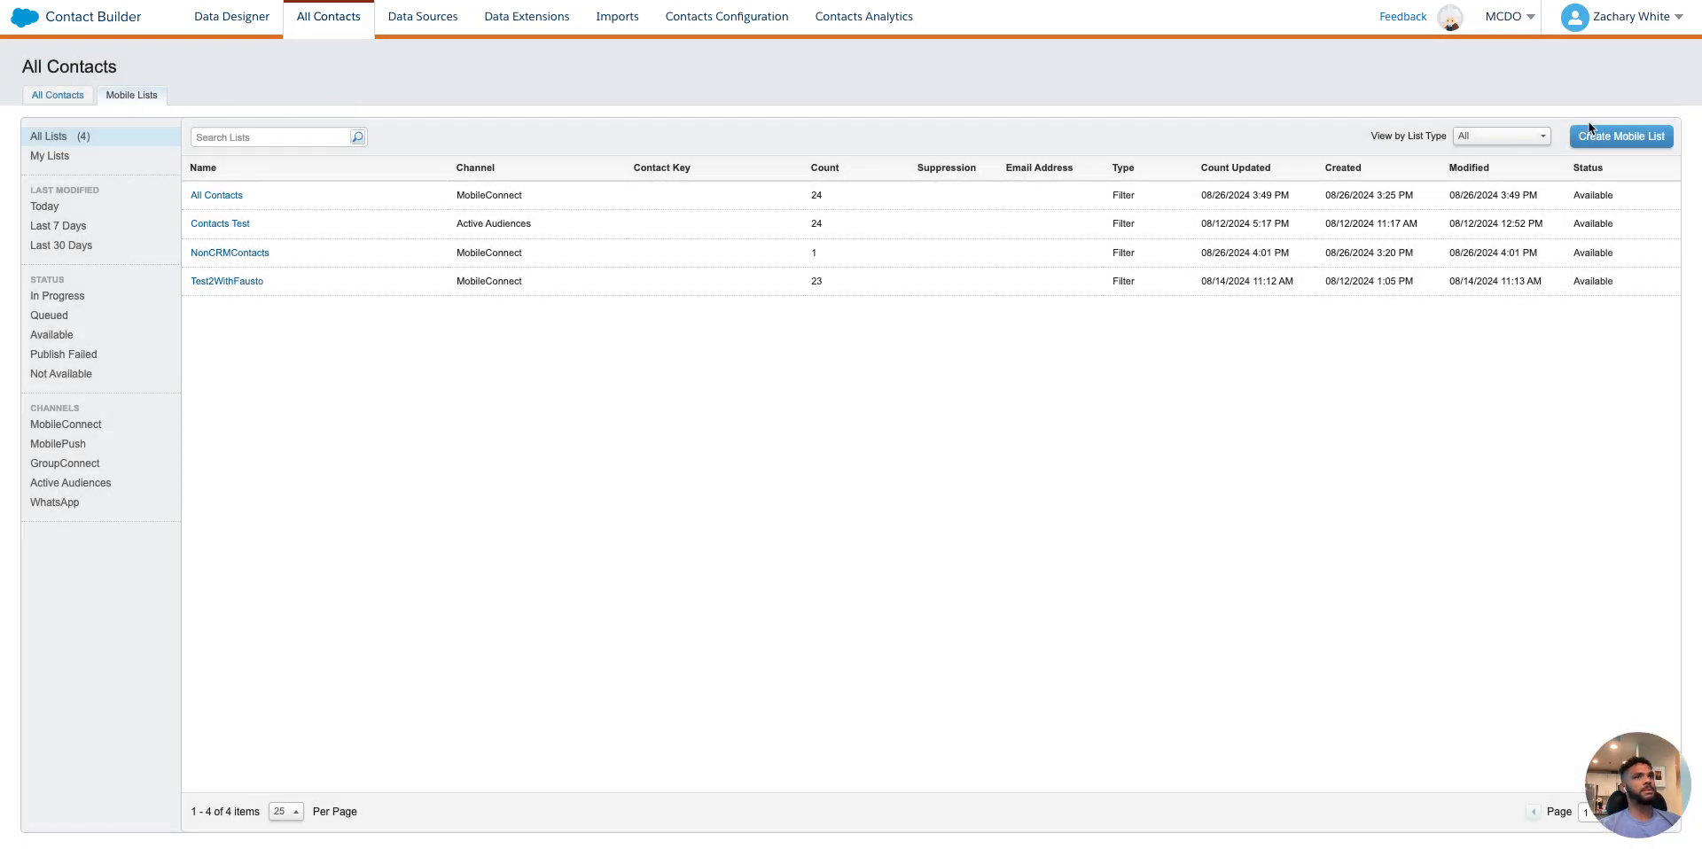
{"action": "left_click", "coordinate": [646, 144]}
{"action": "left_click", "coordinate": [645, 166]}
{"action": "left_click", "coordinate": [647, 206]}
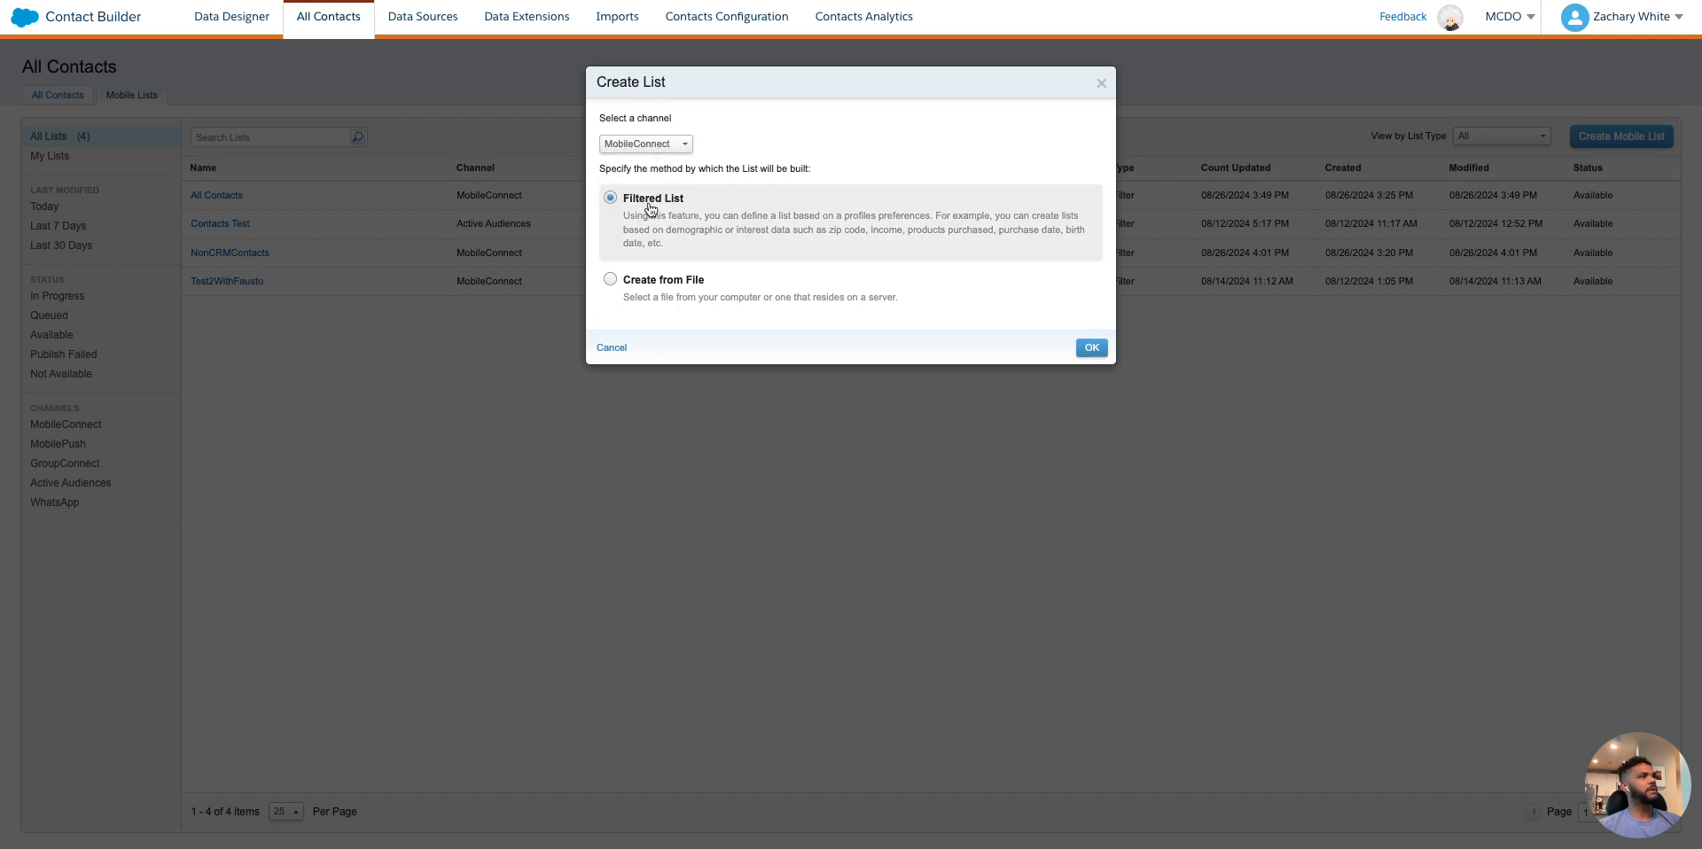
{"action": "left_click", "coordinate": [1089, 345]}
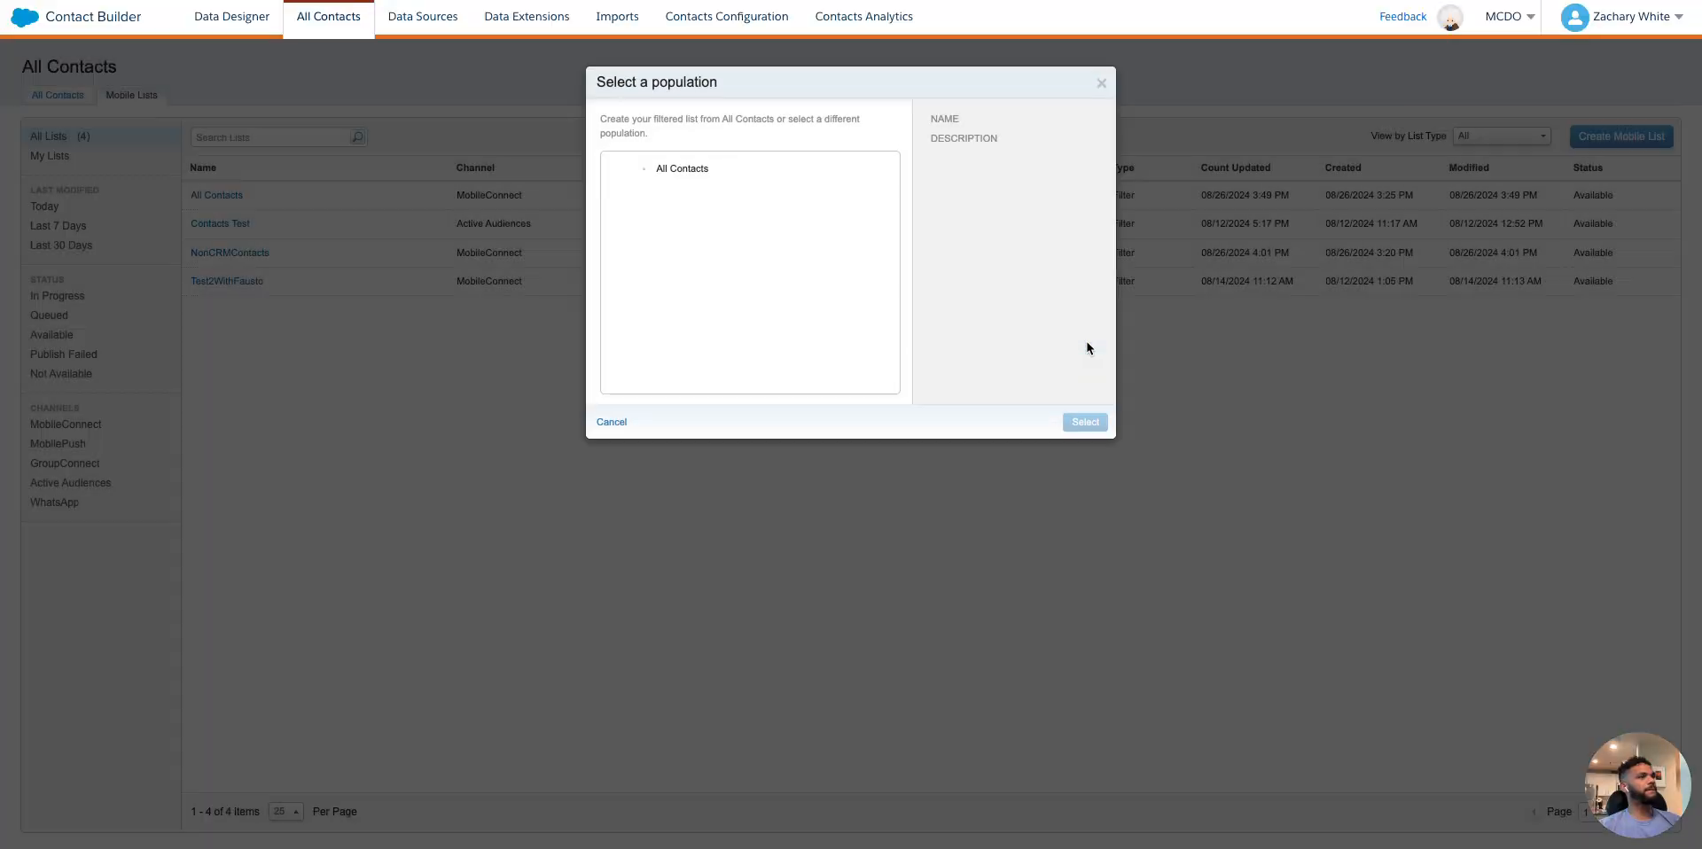
{"action": "left_click", "coordinate": [660, 173]}
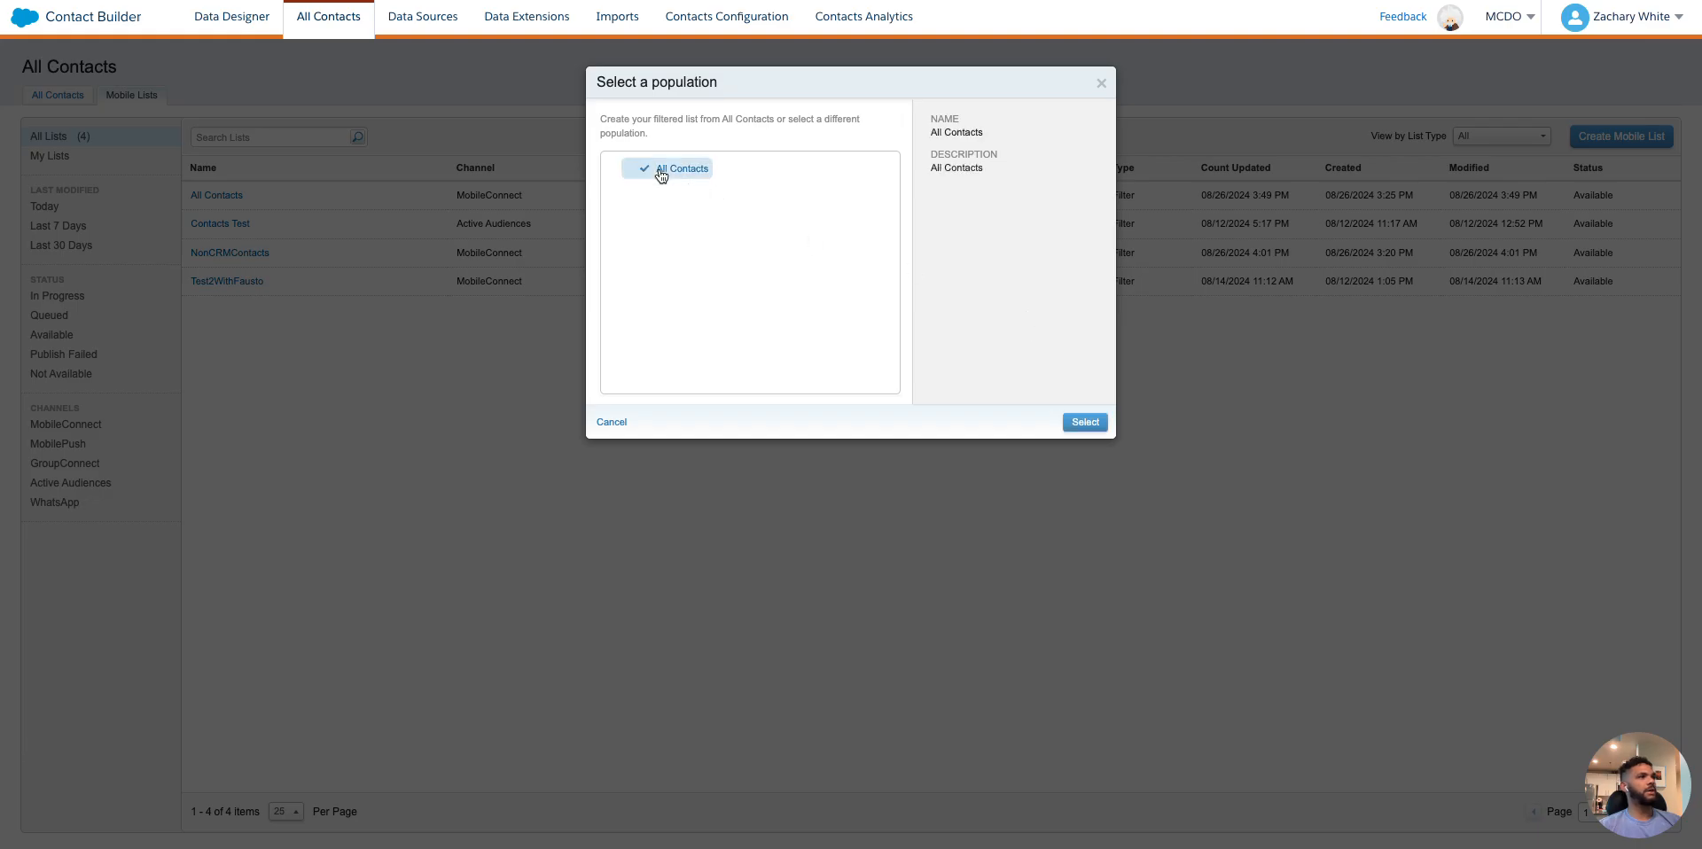
{"action": "left_click", "coordinate": [1085, 422]}
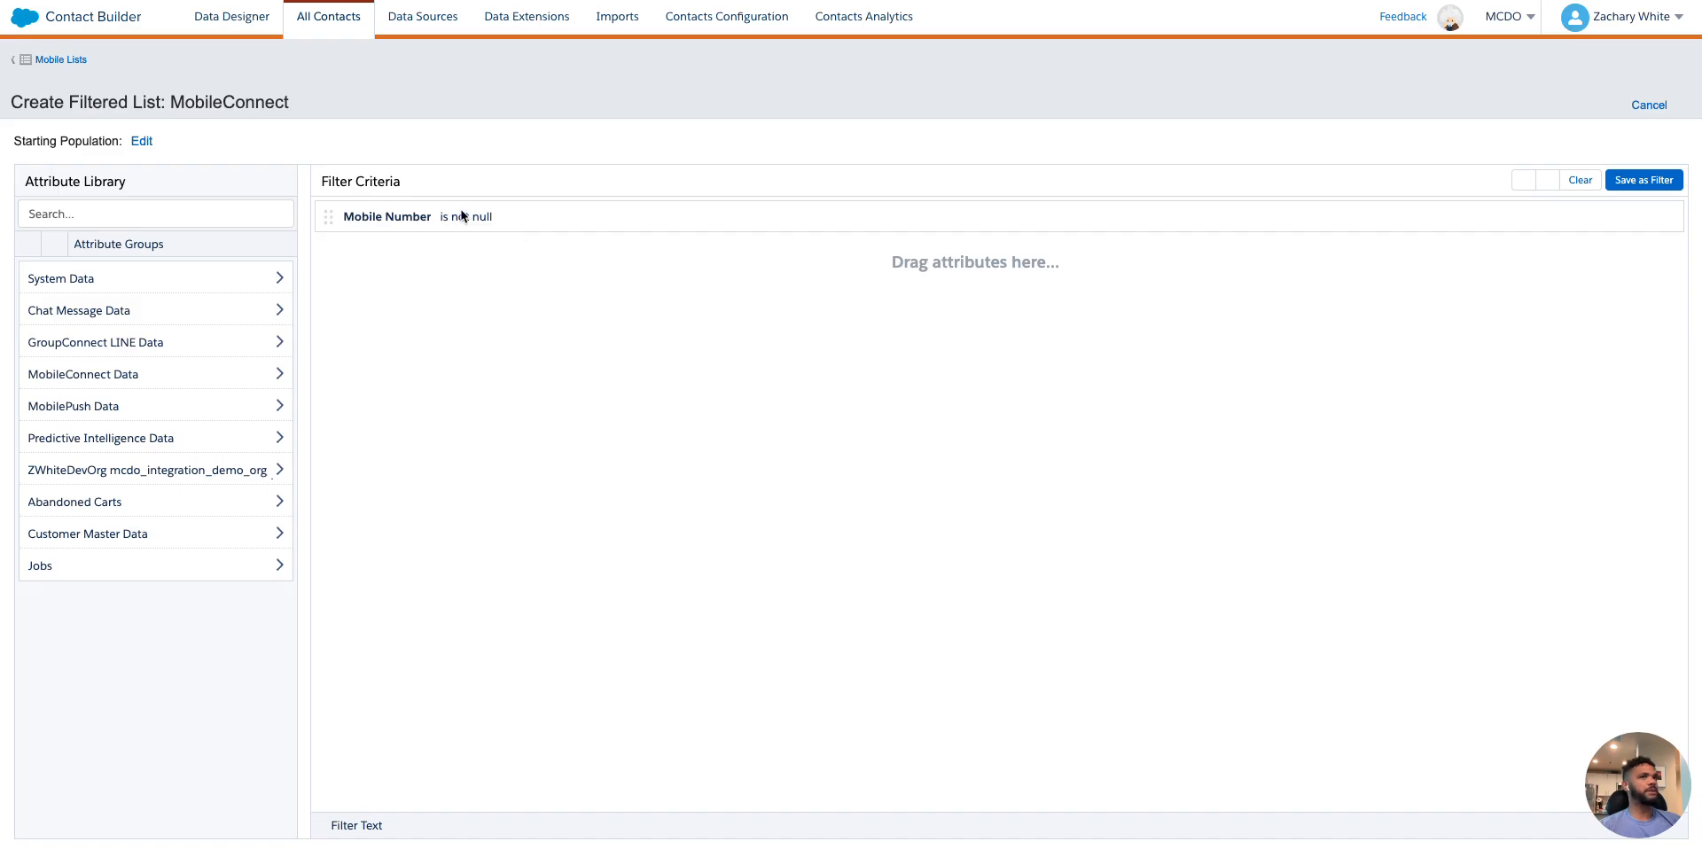
Clear the default Mobile Number criterion and add the Contact Key attribute from System Data > Contact to the filter criteria
{"action": "left_click", "coordinate": [1581, 180]}
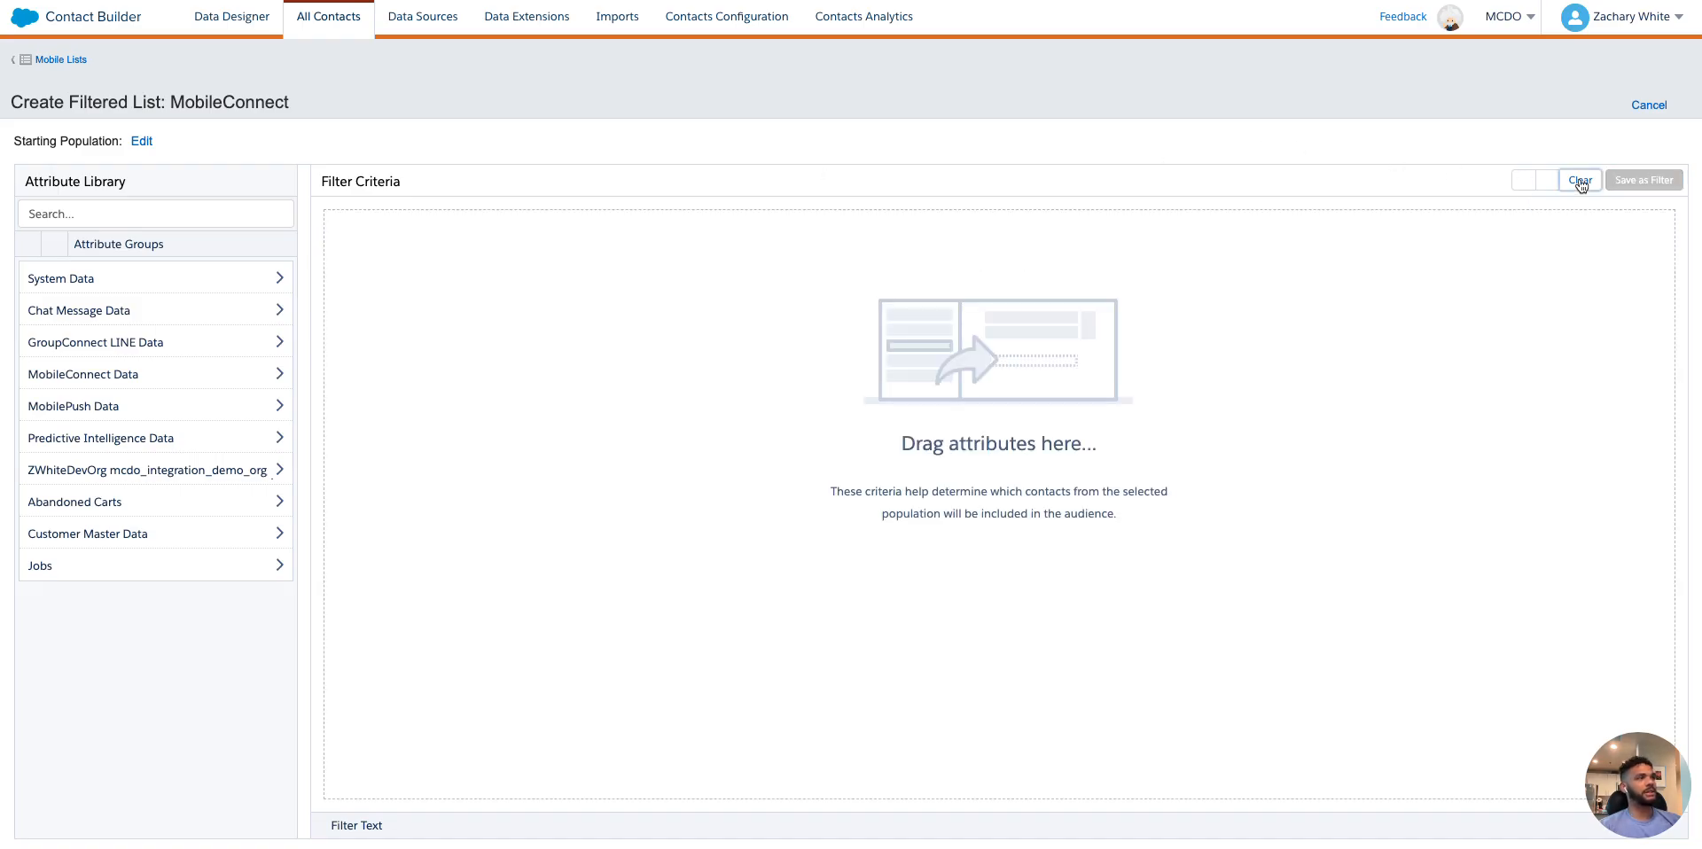
{"action": "left_click", "coordinate": [176, 280]}
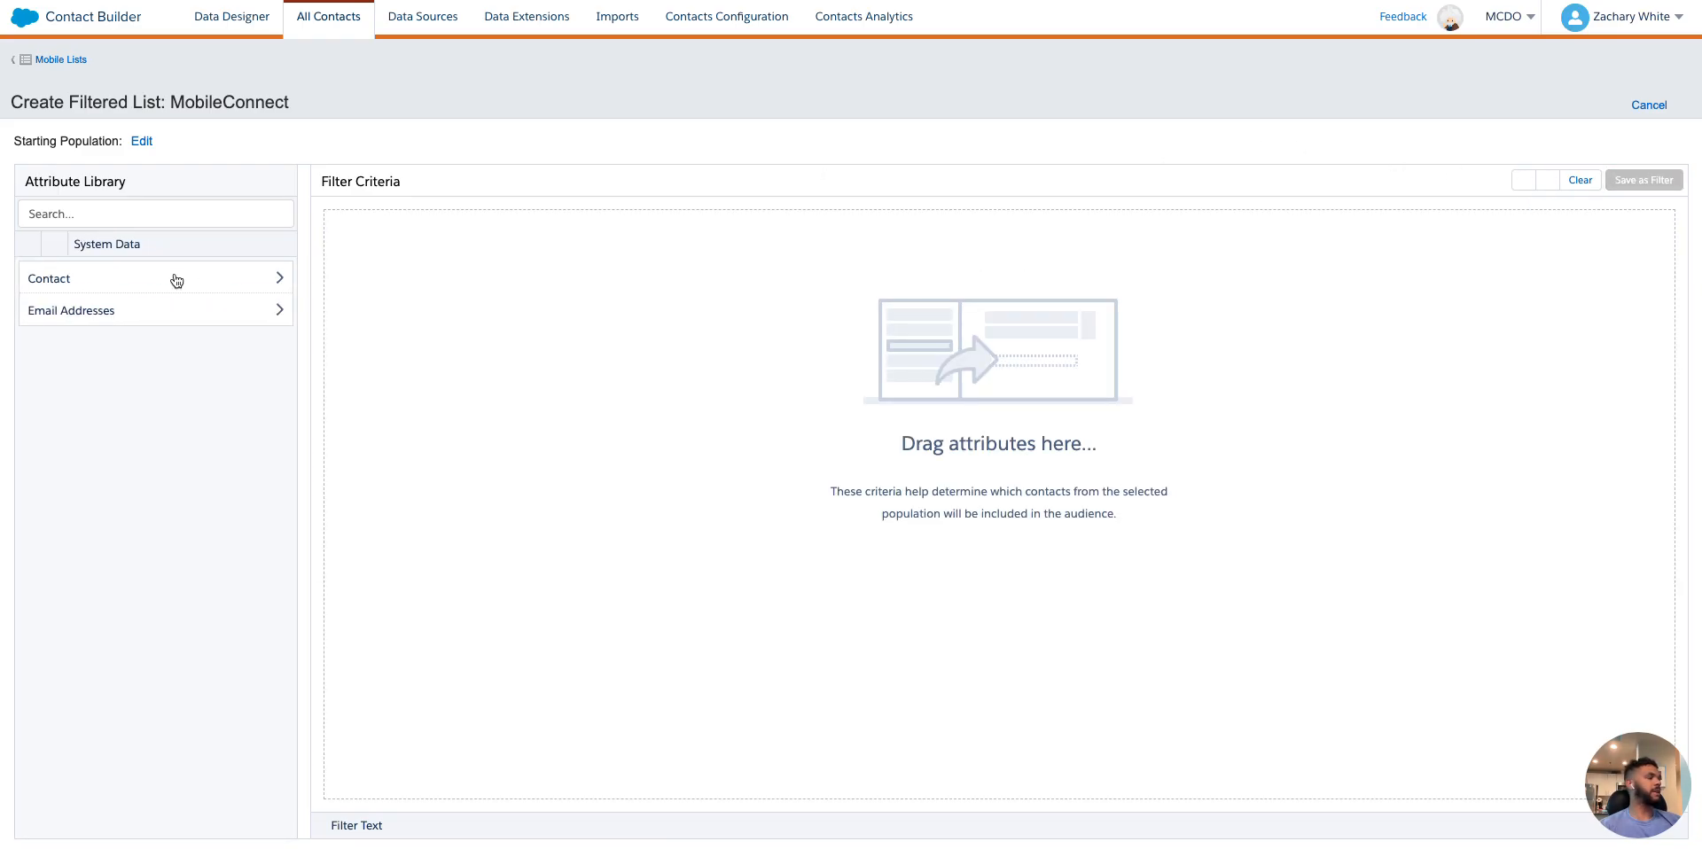
{"action": "left_click", "coordinate": [54, 245]}
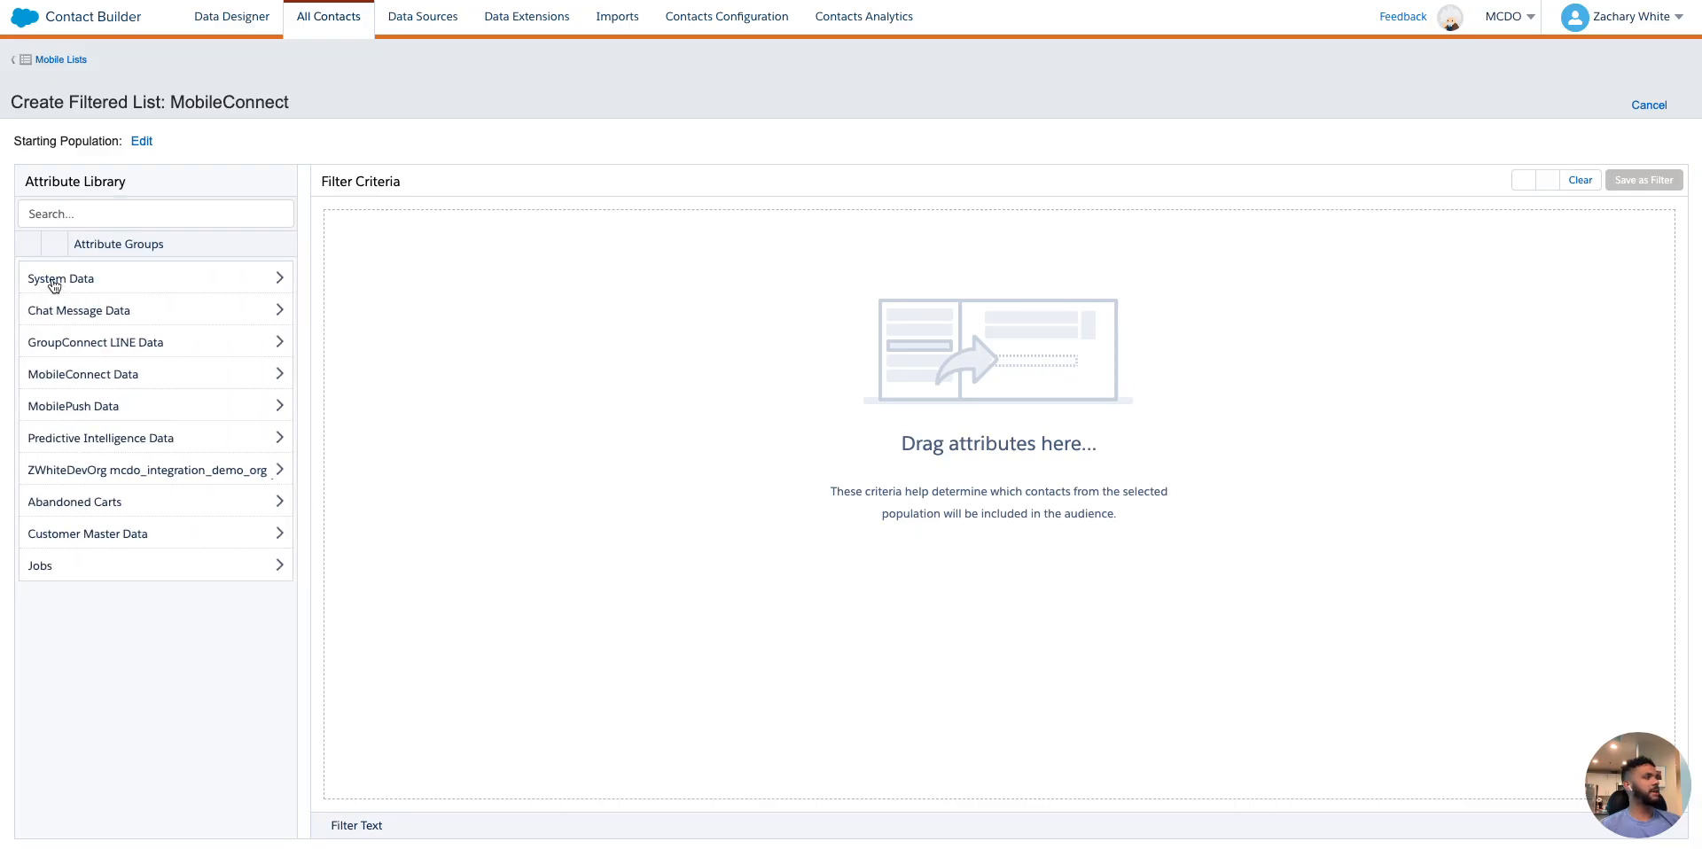
{"action": "left_click", "coordinate": [54, 280]}
{"action": "left_click", "coordinate": [91, 280]}
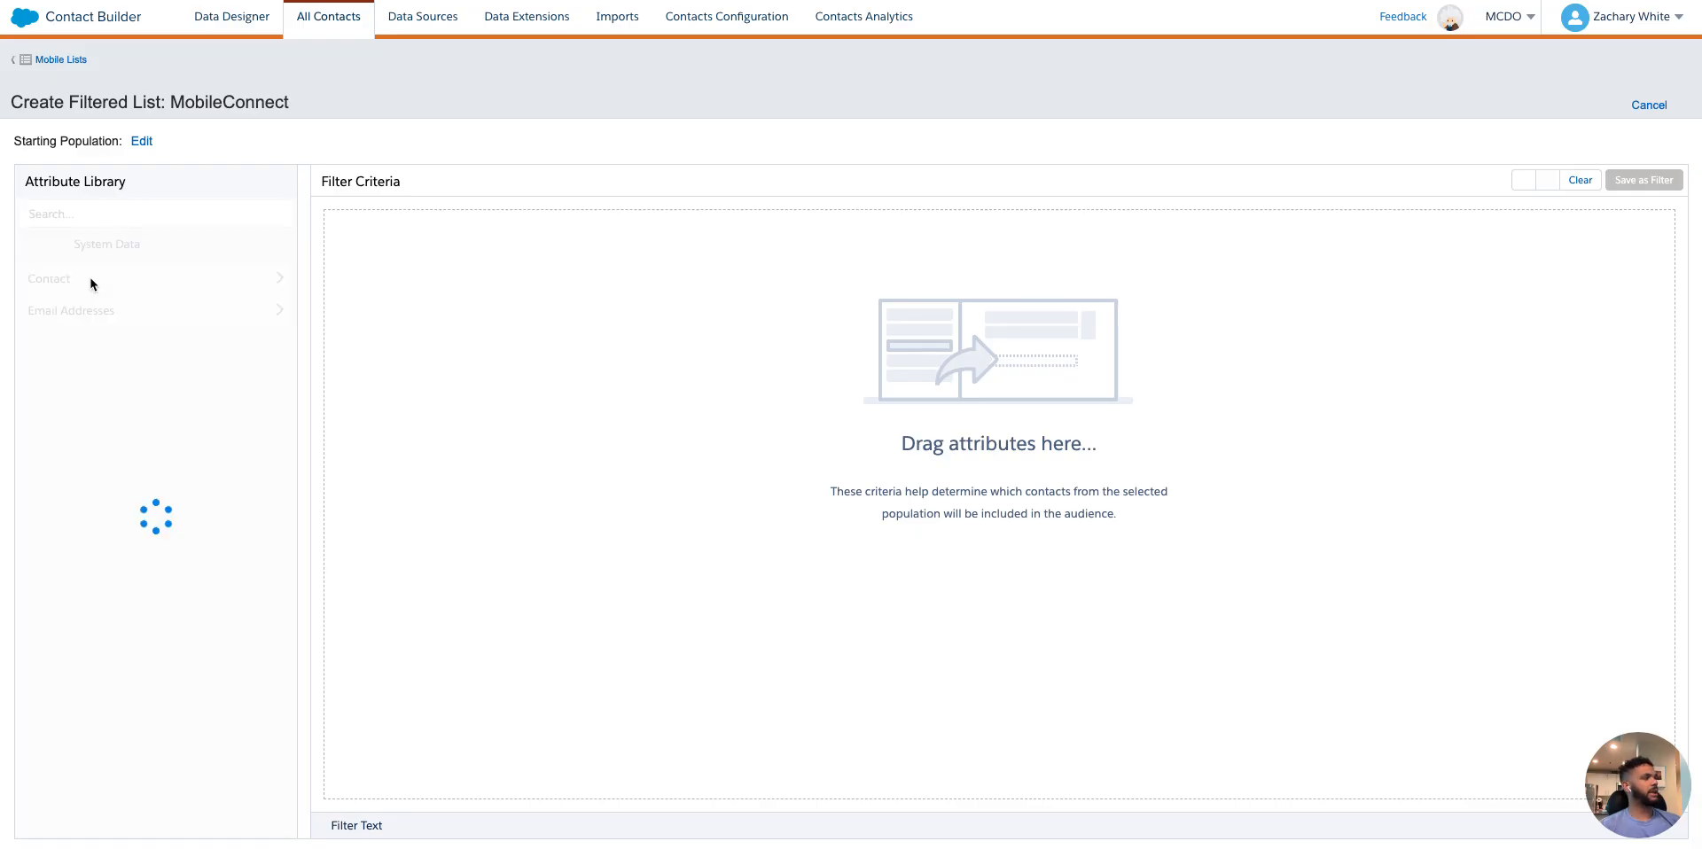
{"action": "left_click_drag", "start_coordinate": [76, 276], "coordinate": [499, 280]}
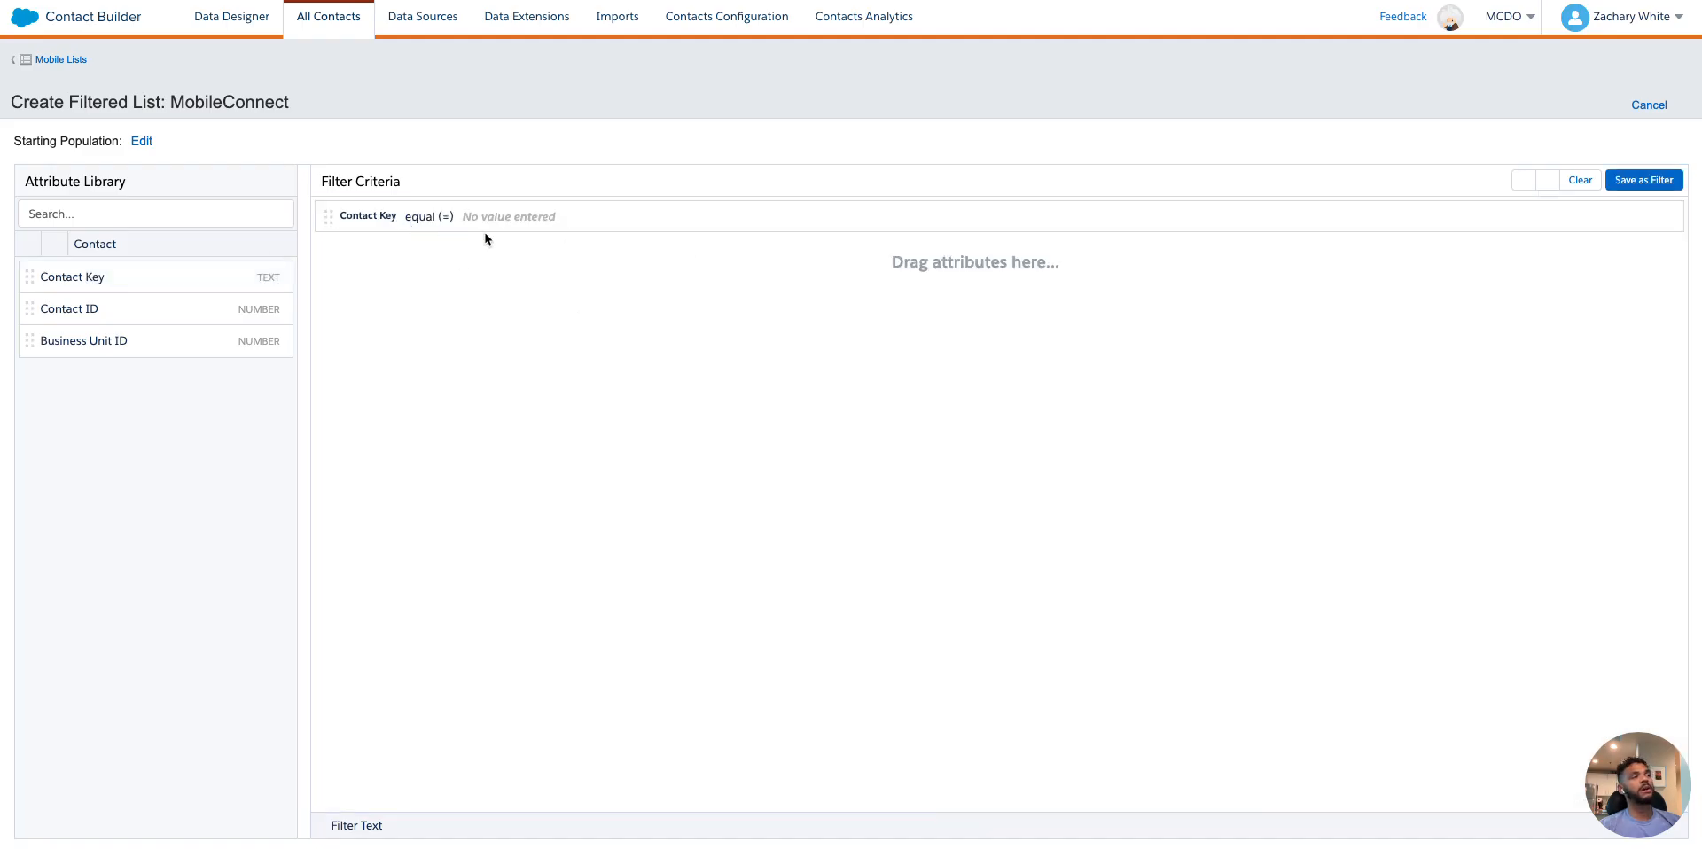
Set the Contact Key criterion to "not contains" 003
{"action": "left_click", "coordinate": [436, 222]}
{"action": "left_click", "coordinate": [429, 264]}
{"action": "scroll", "coordinate": [501, 416], "scroll_direction": "down", "scroll_amount": 2}
{"action": "left_click", "coordinate": [504, 437]}
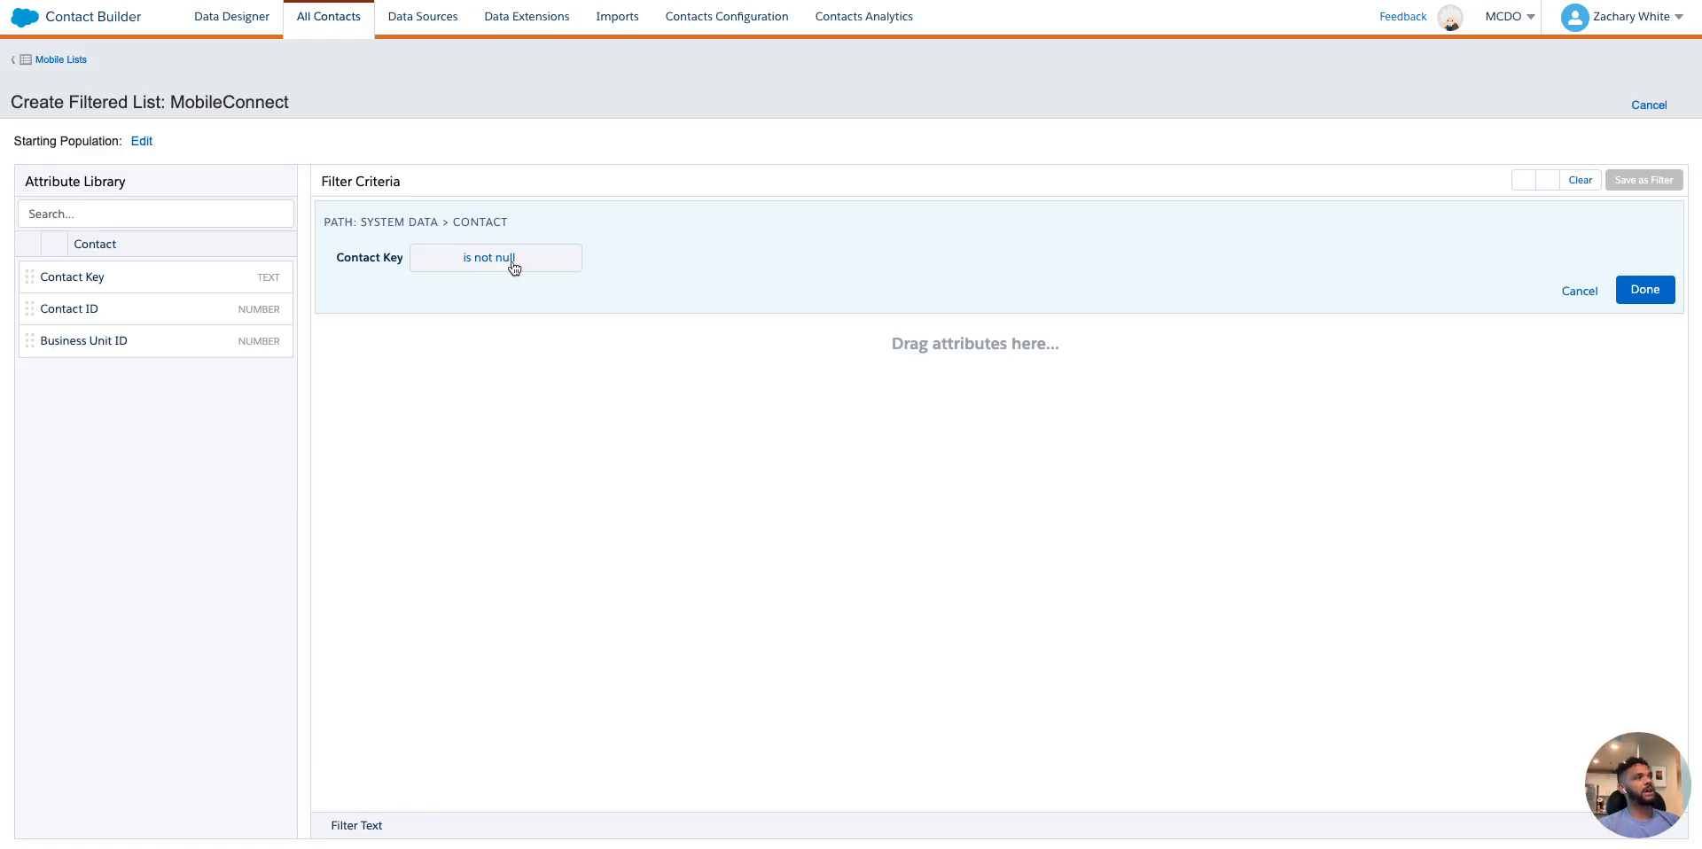
{"action": "left_click", "coordinate": [457, 262]}
{"action": "left_click", "coordinate": [452, 383]}
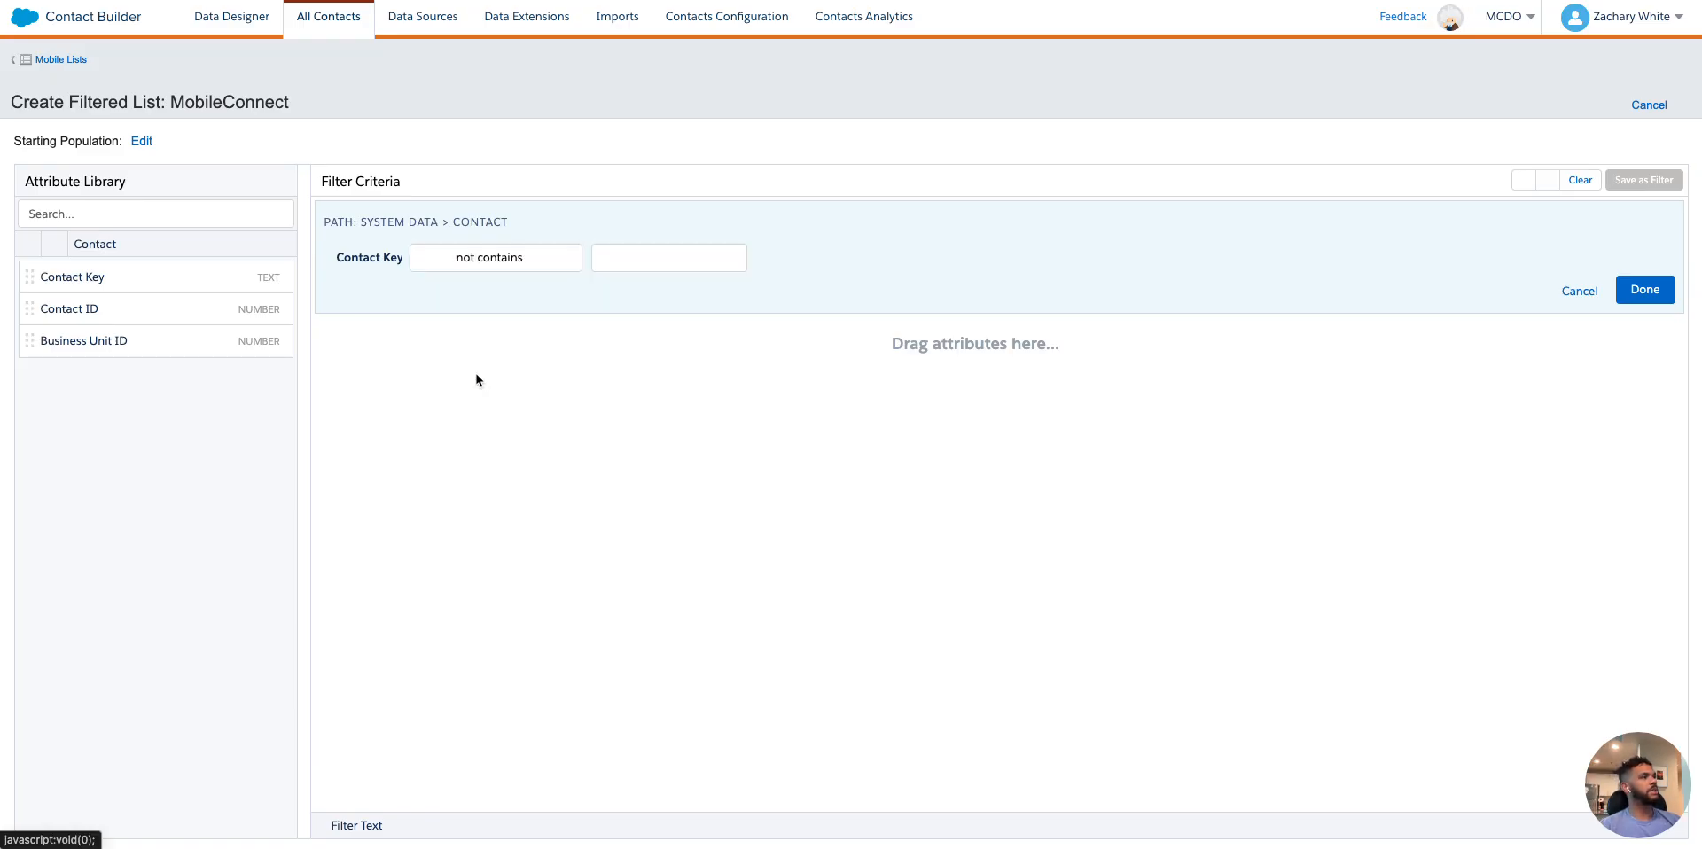
{"action": "left_click", "coordinate": [605, 260]}
{"action": "type", "text": "003"}
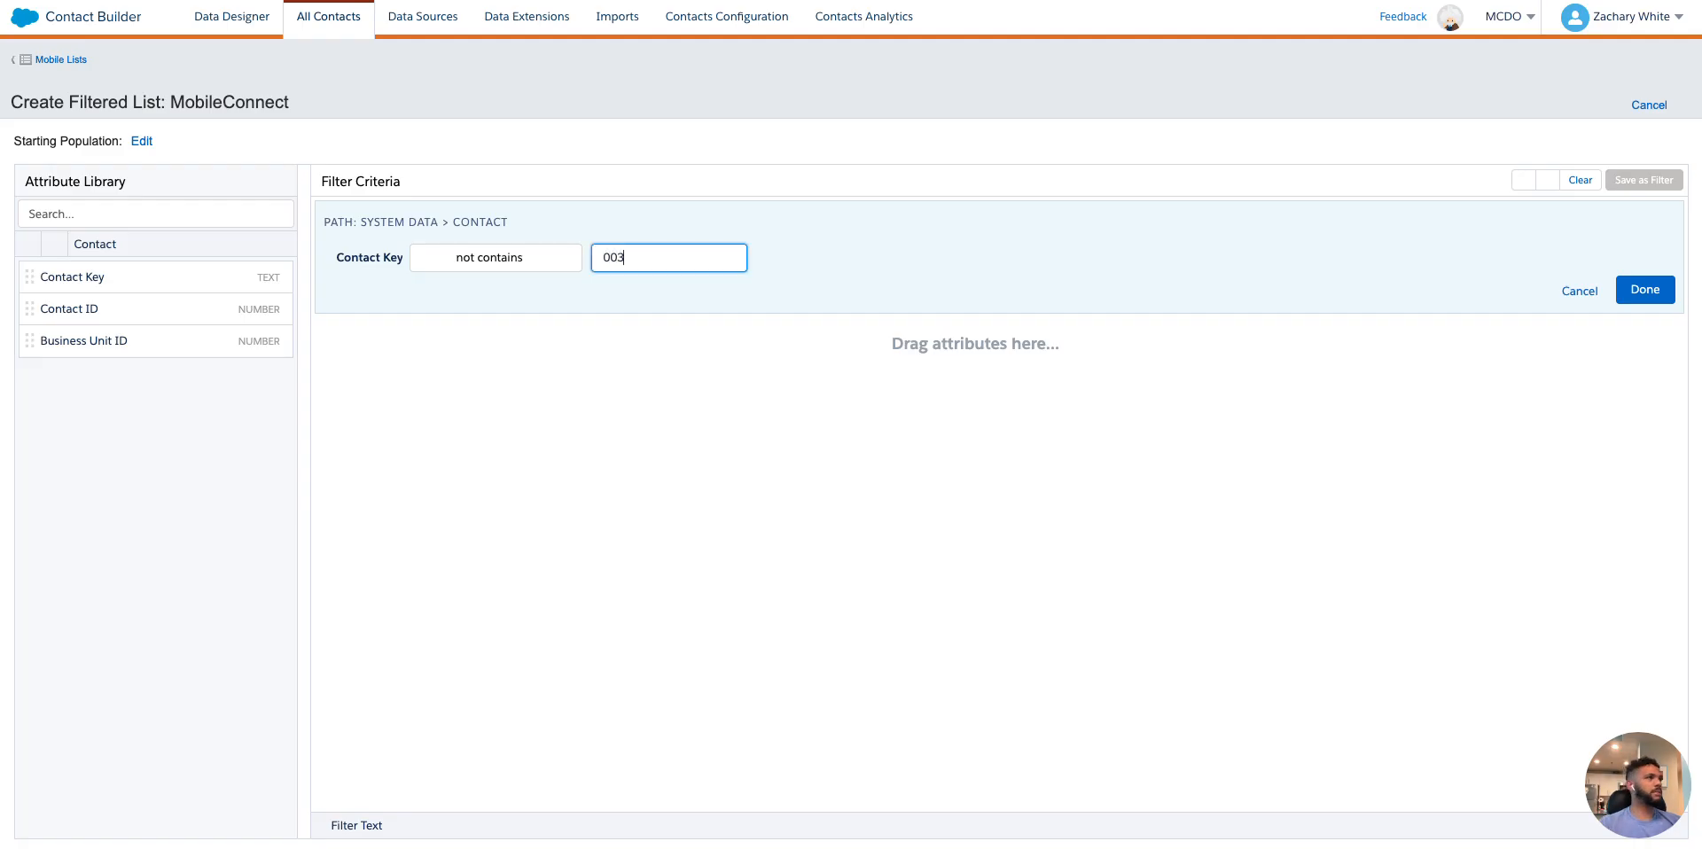
{"action": "left_click", "coordinate": [600, 403]}
{"action": "left_click", "coordinate": [1644, 289]}
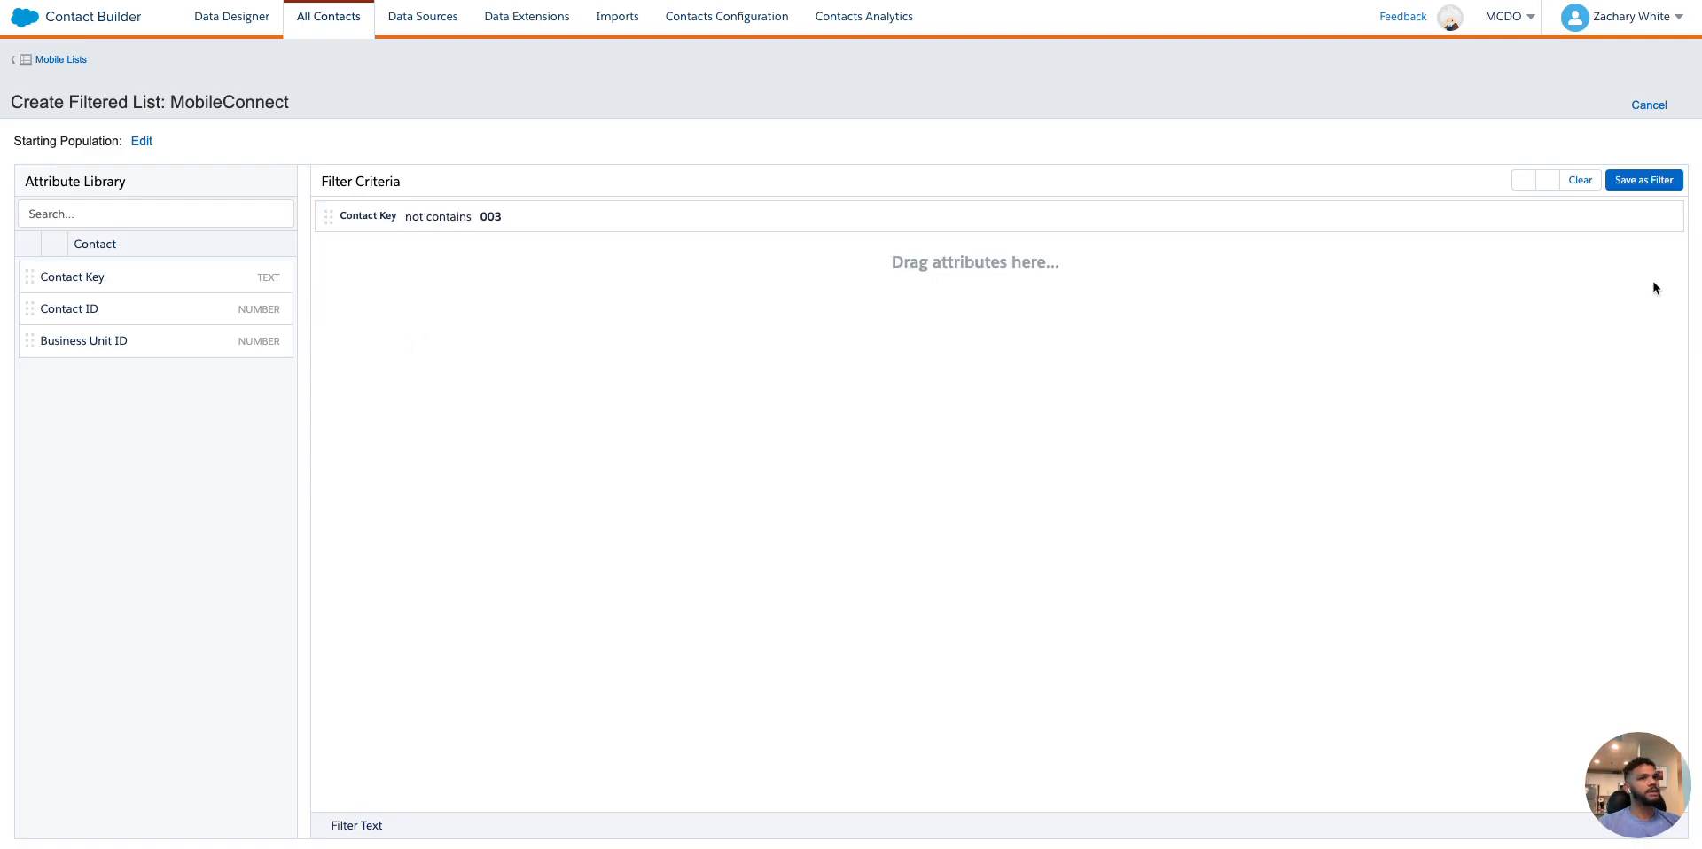
Add a second Contact Key criterion set to "not contains" 00Q
{"action": "left_click_drag", "start_coordinate": [120, 274], "coordinate": [521, 281]}
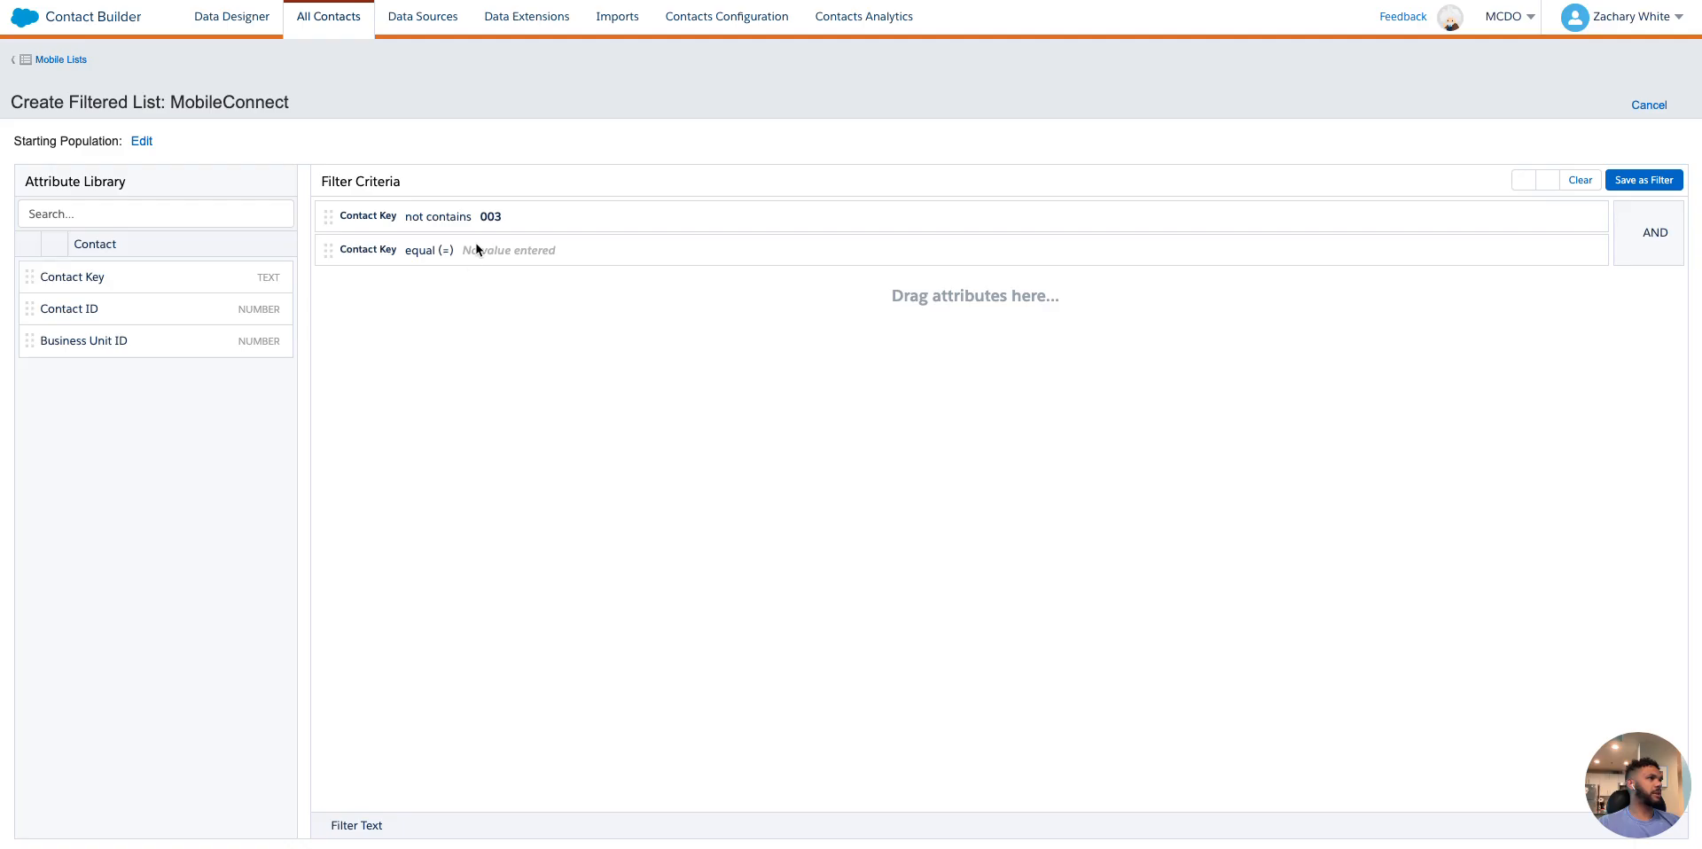
{"action": "left_click", "coordinate": [476, 249]}
{"action": "left_click", "coordinate": [523, 292]}
{"action": "left_click", "coordinate": [488, 431]}
{"action": "left_click", "coordinate": [620, 292]}
{"action": "type", "text": "00Q"}
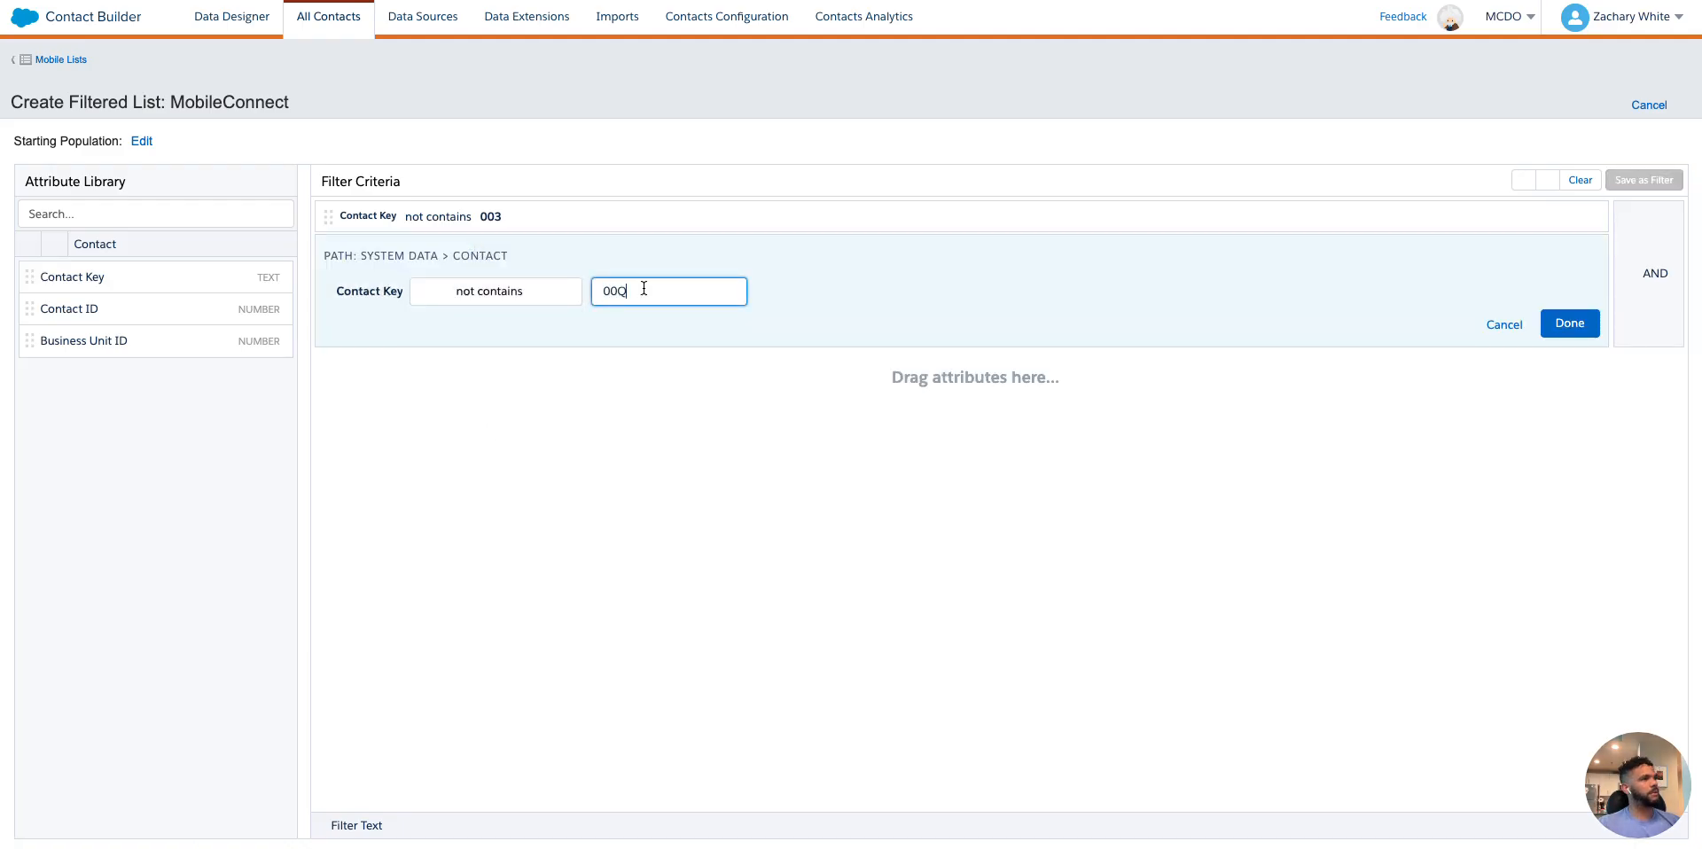
{"action": "left_click", "coordinate": [1569, 323]}
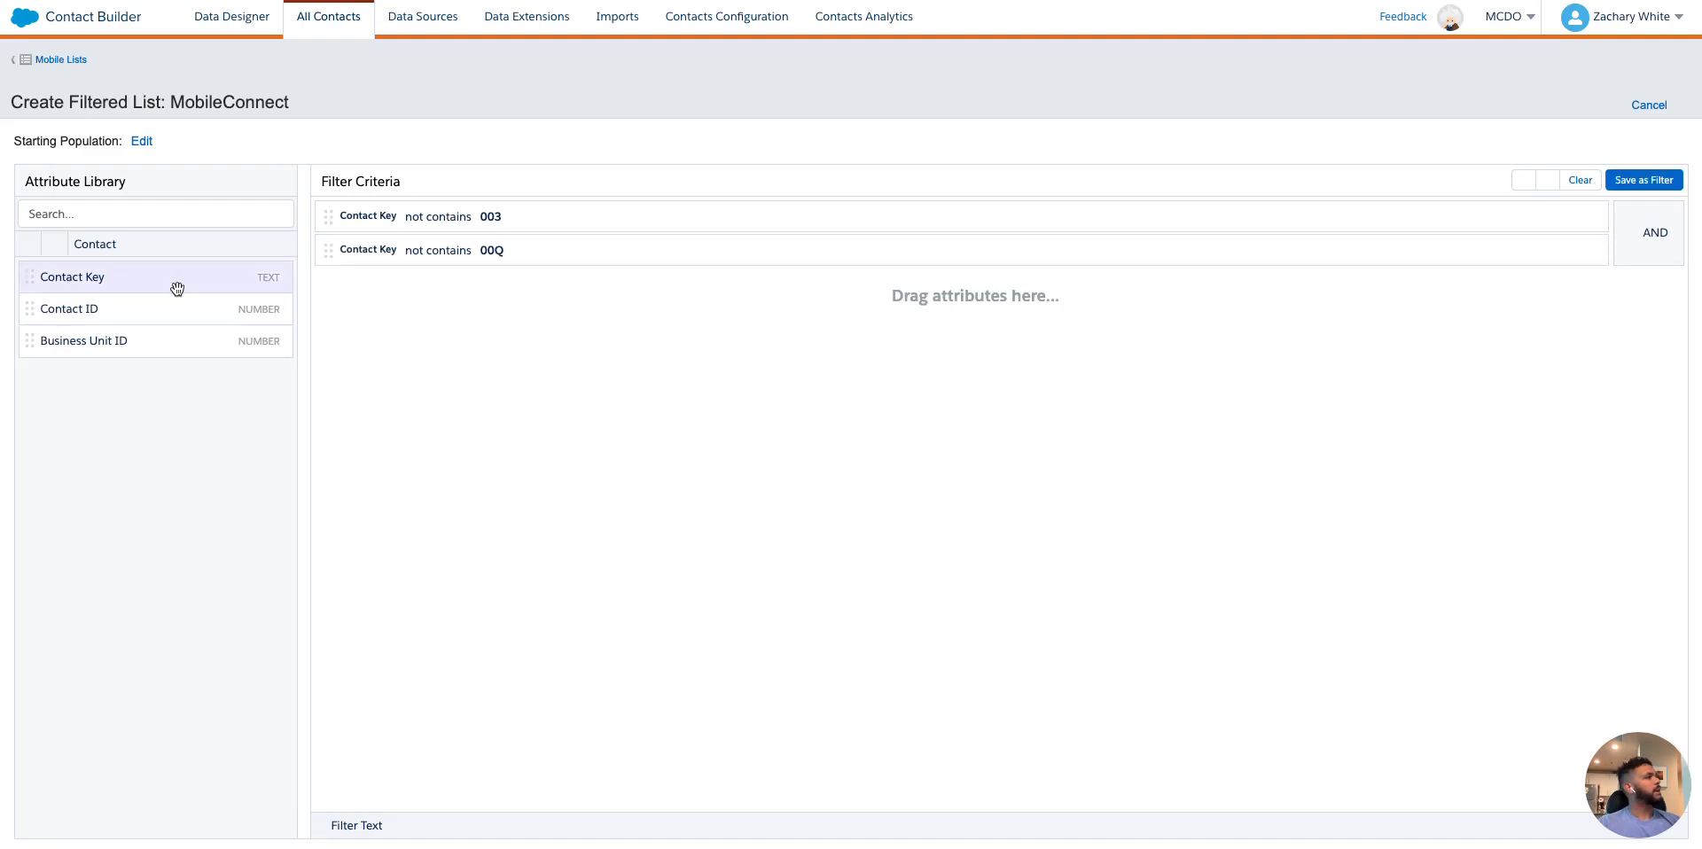
Add a third Contact Key criterion set to "not contains" 005, and discard the unsaved filtered list
{"action": "left_click_drag", "start_coordinate": [175, 284], "coordinate": [434, 325]}
{"action": "left_click", "coordinate": [452, 284]}
{"action": "left_click", "coordinate": [492, 328]}
{"action": "left_click", "coordinate": [500, 486]}
{"action": "left_click", "coordinate": [494, 330]}
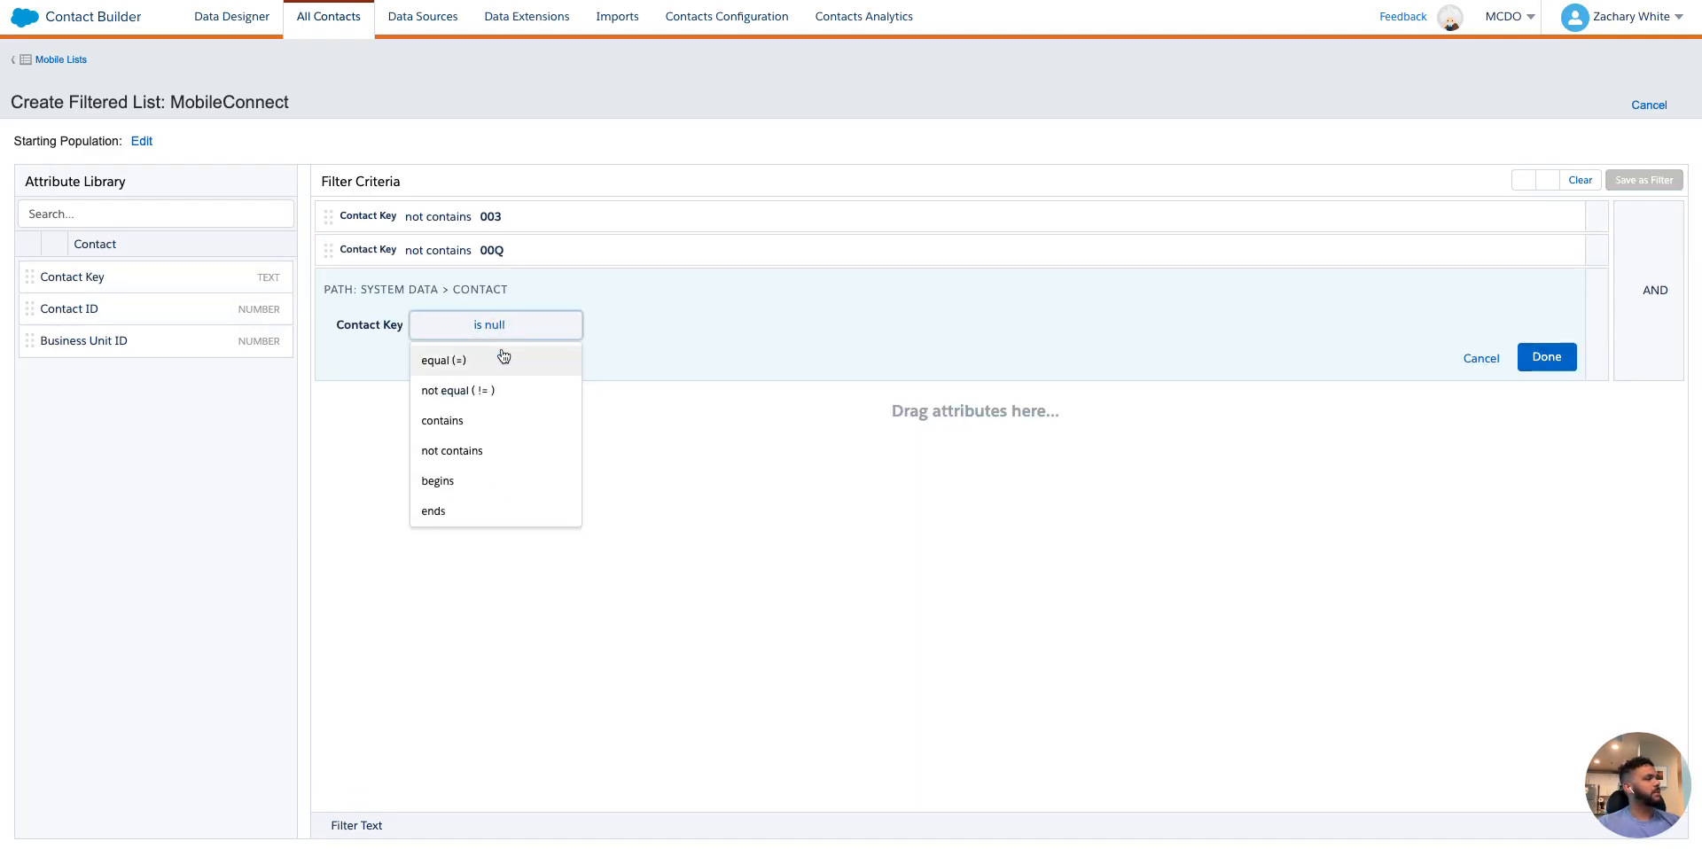
{"action": "left_click", "coordinate": [502, 447]}
{"action": "left_click", "coordinate": [627, 325]}
{"action": "type", "text": "005"}
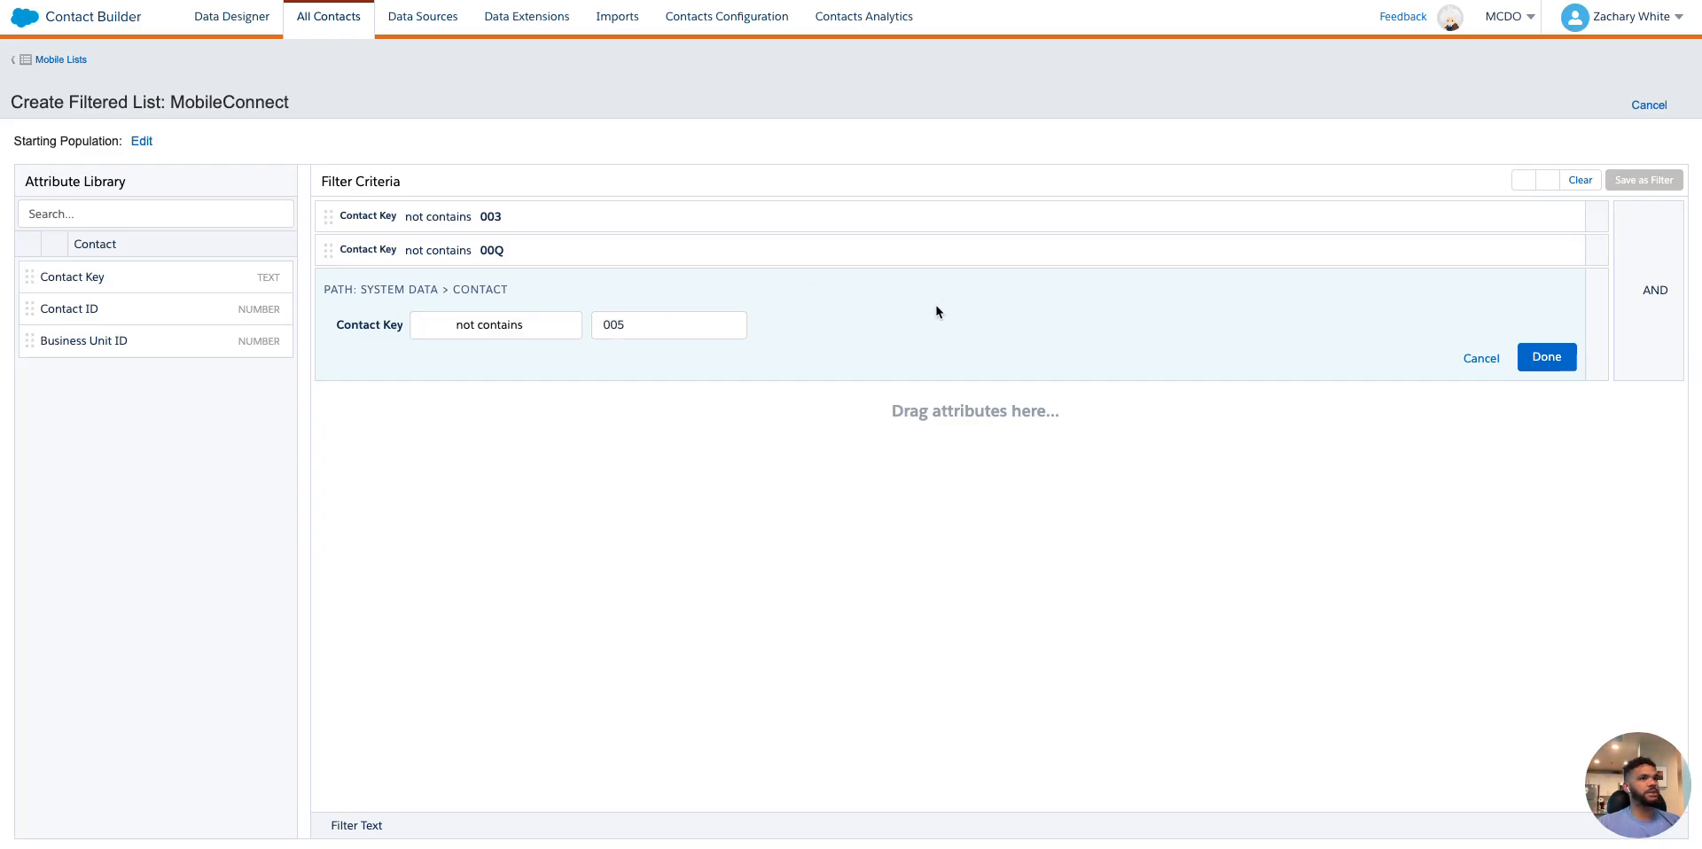
{"action": "left_click", "coordinate": [1551, 358]}
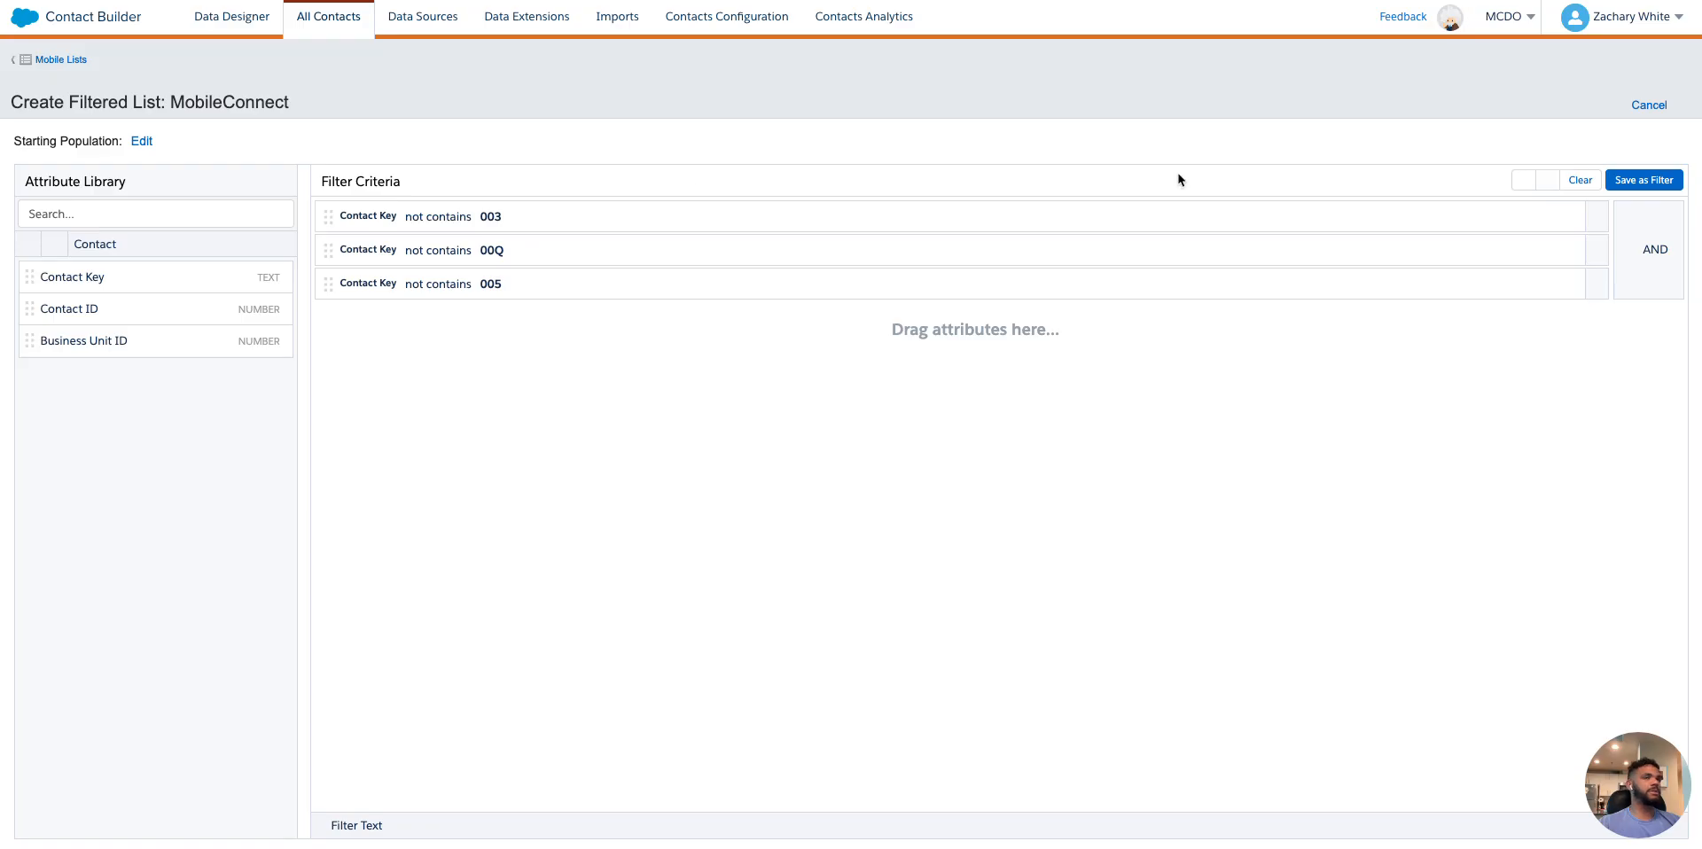
{"action": "left_click", "coordinate": [1650, 107]}
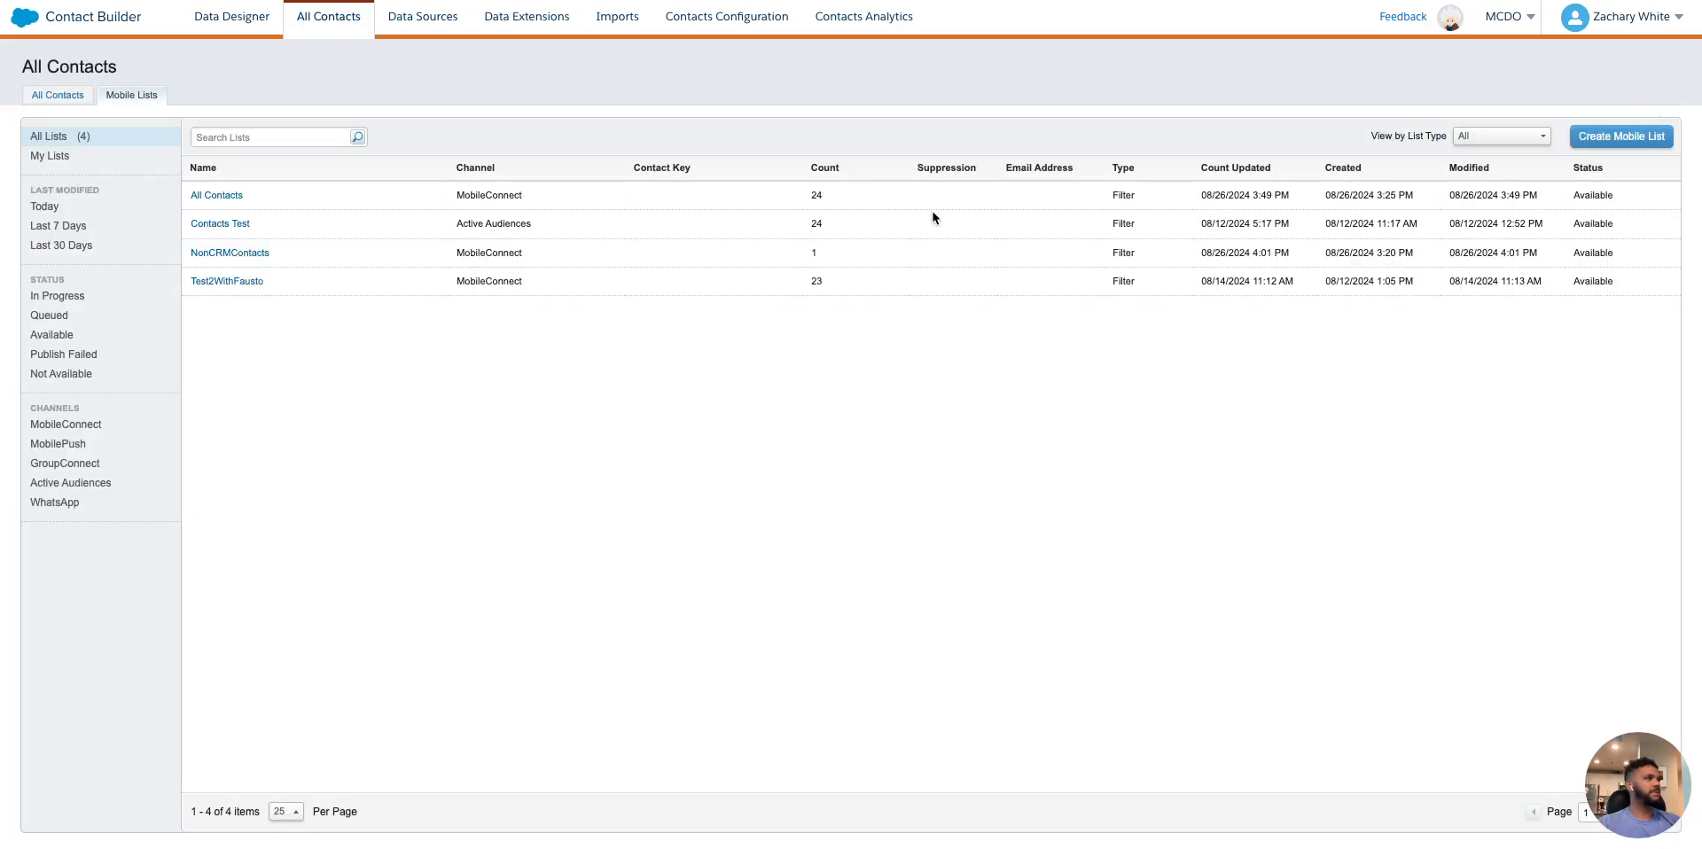
Examine the filter and the member contacts of the existing All Contacts mobile list, and return to the mobile lists
{"action": "left_click", "coordinate": [216, 196]}
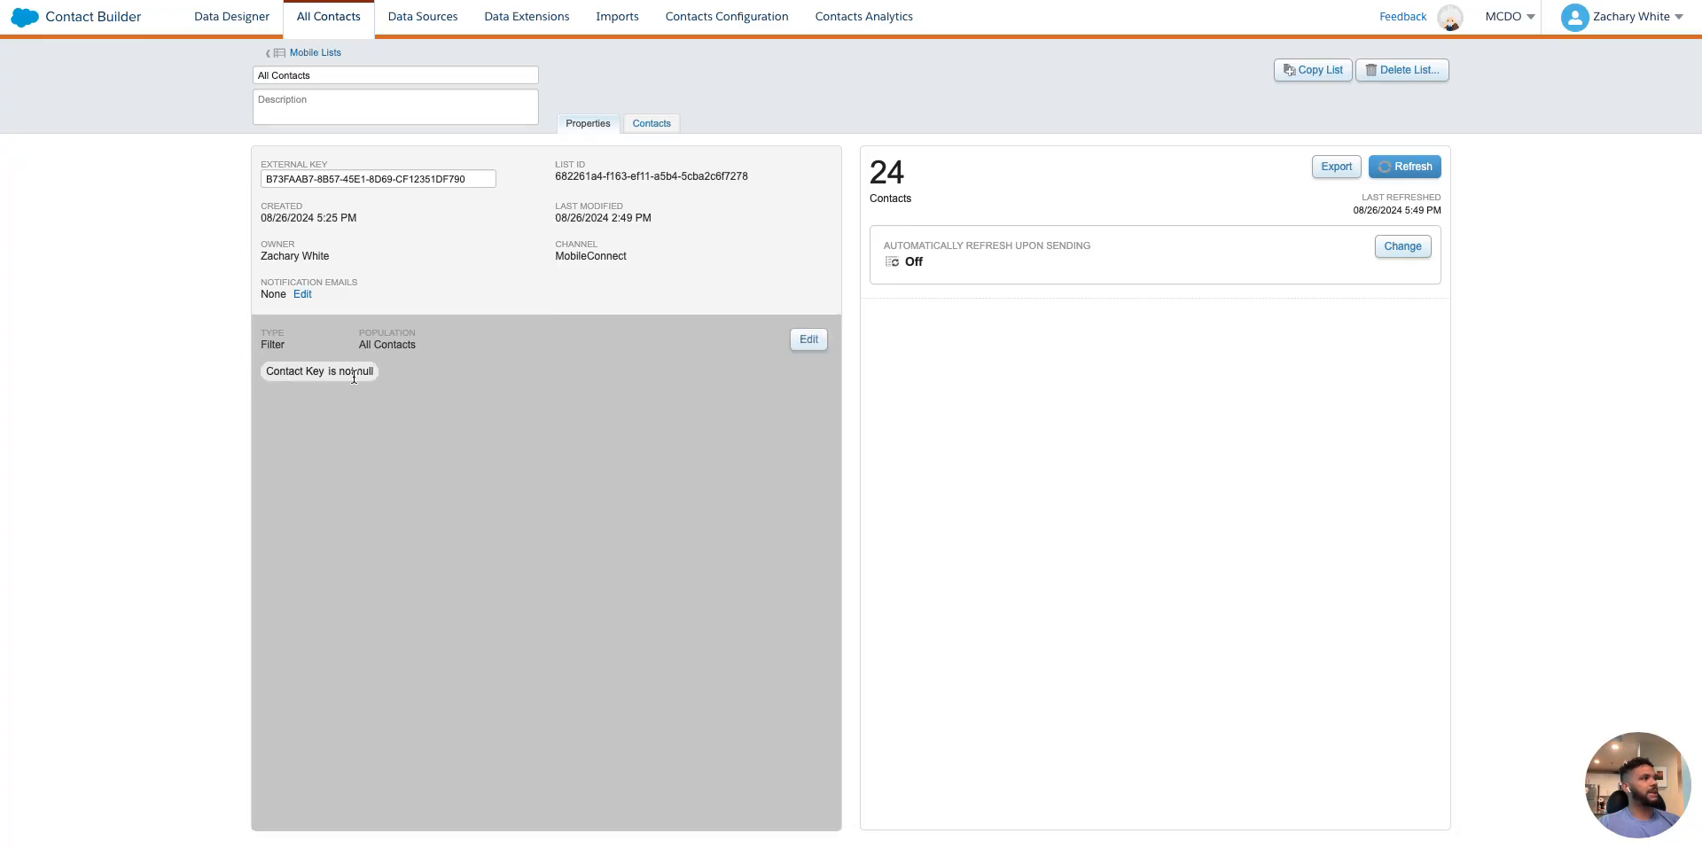
{"action": "left_click", "coordinate": [650, 123]}
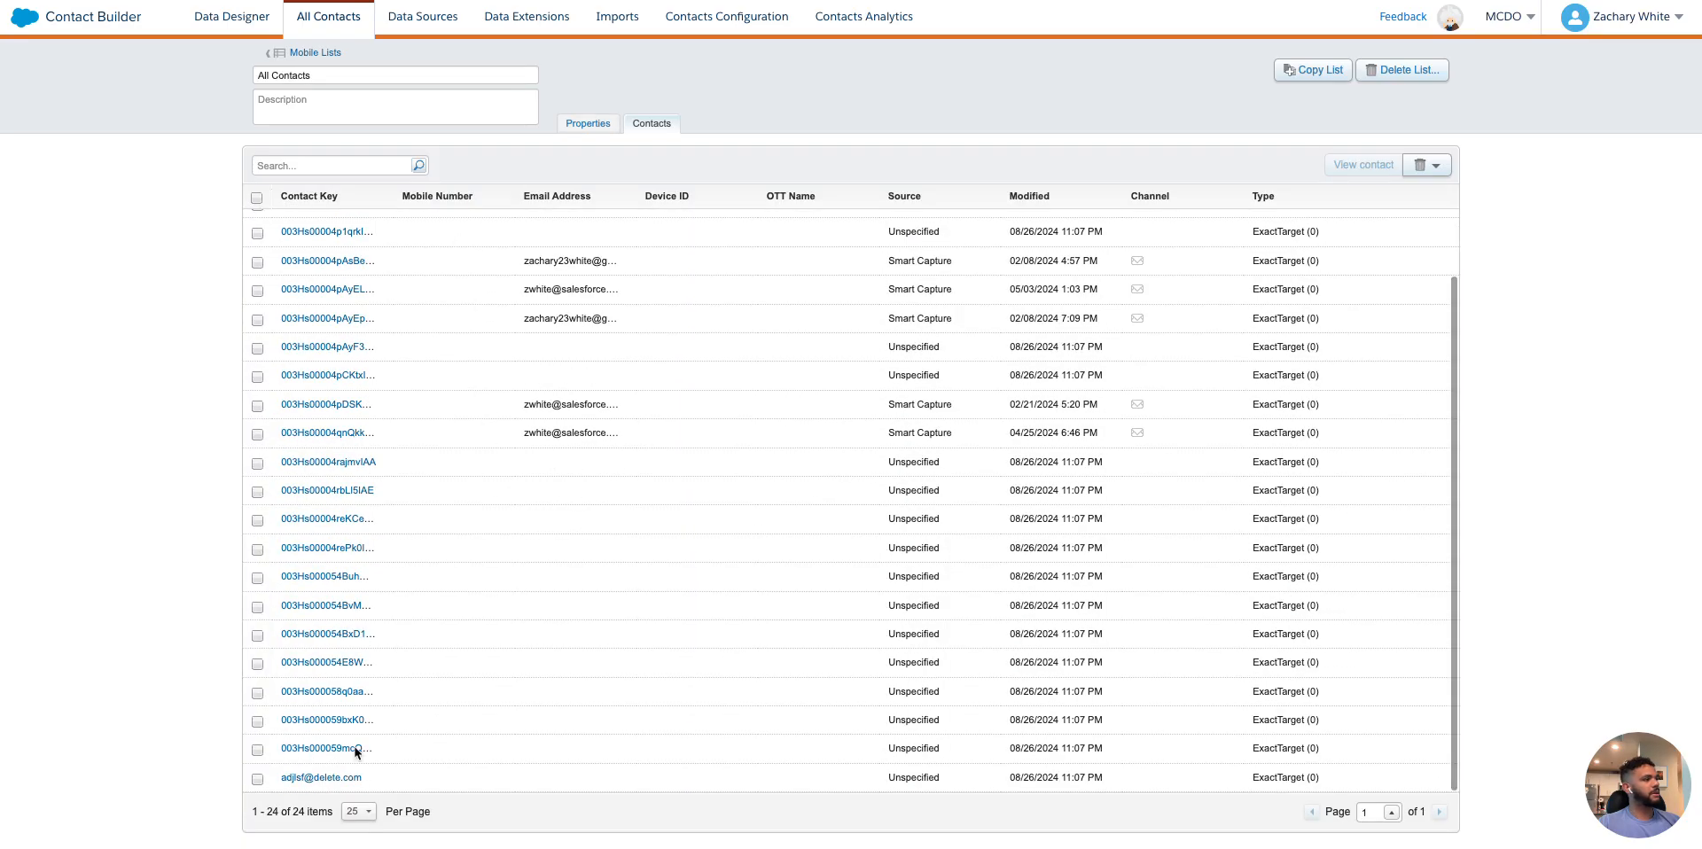
{"action": "scroll", "coordinate": [356, 543], "scroll_direction": "down", "scroll_amount": 3}
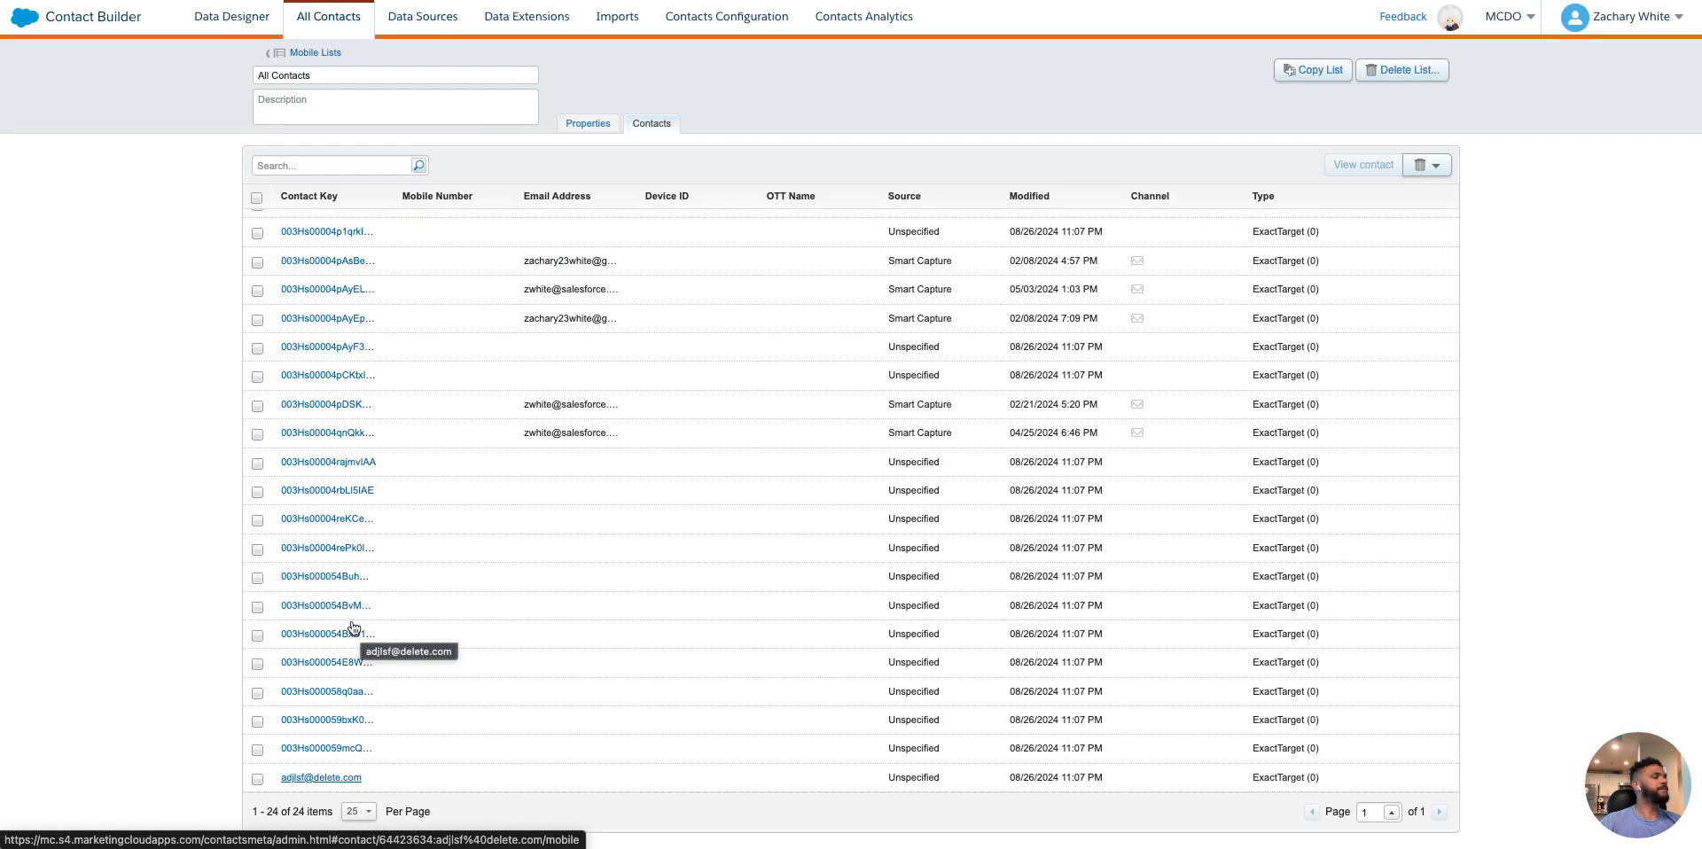
{"action": "left_click", "coordinate": [324, 53]}
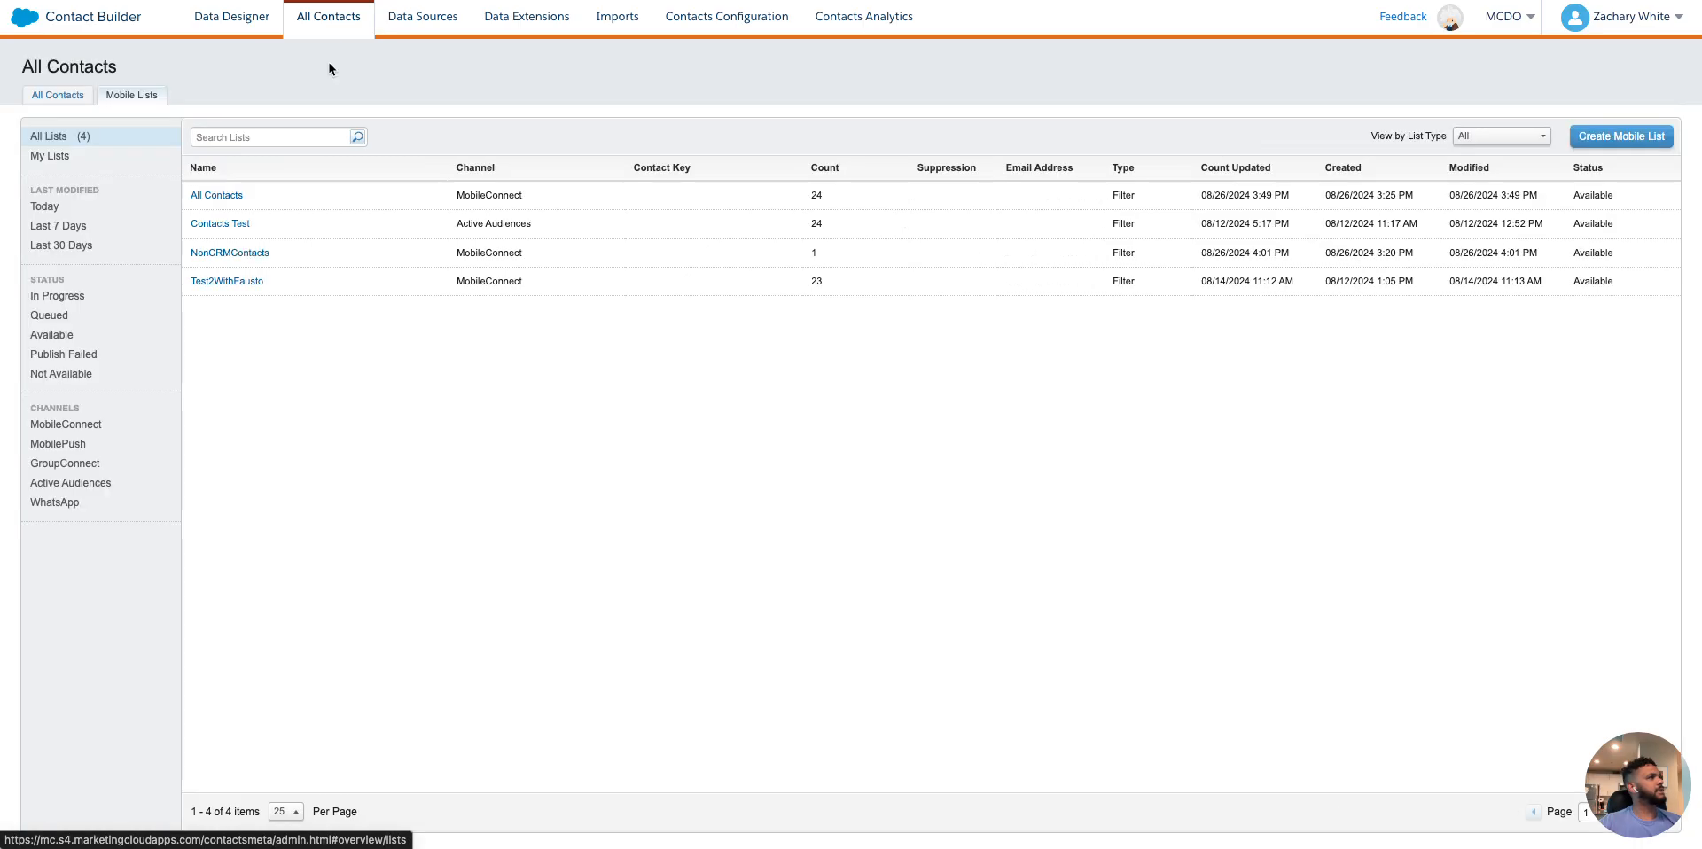
Examine the filter criteria and the member contacts of the NonCRMContacts mobile list
{"action": "left_click", "coordinate": [219, 252]}
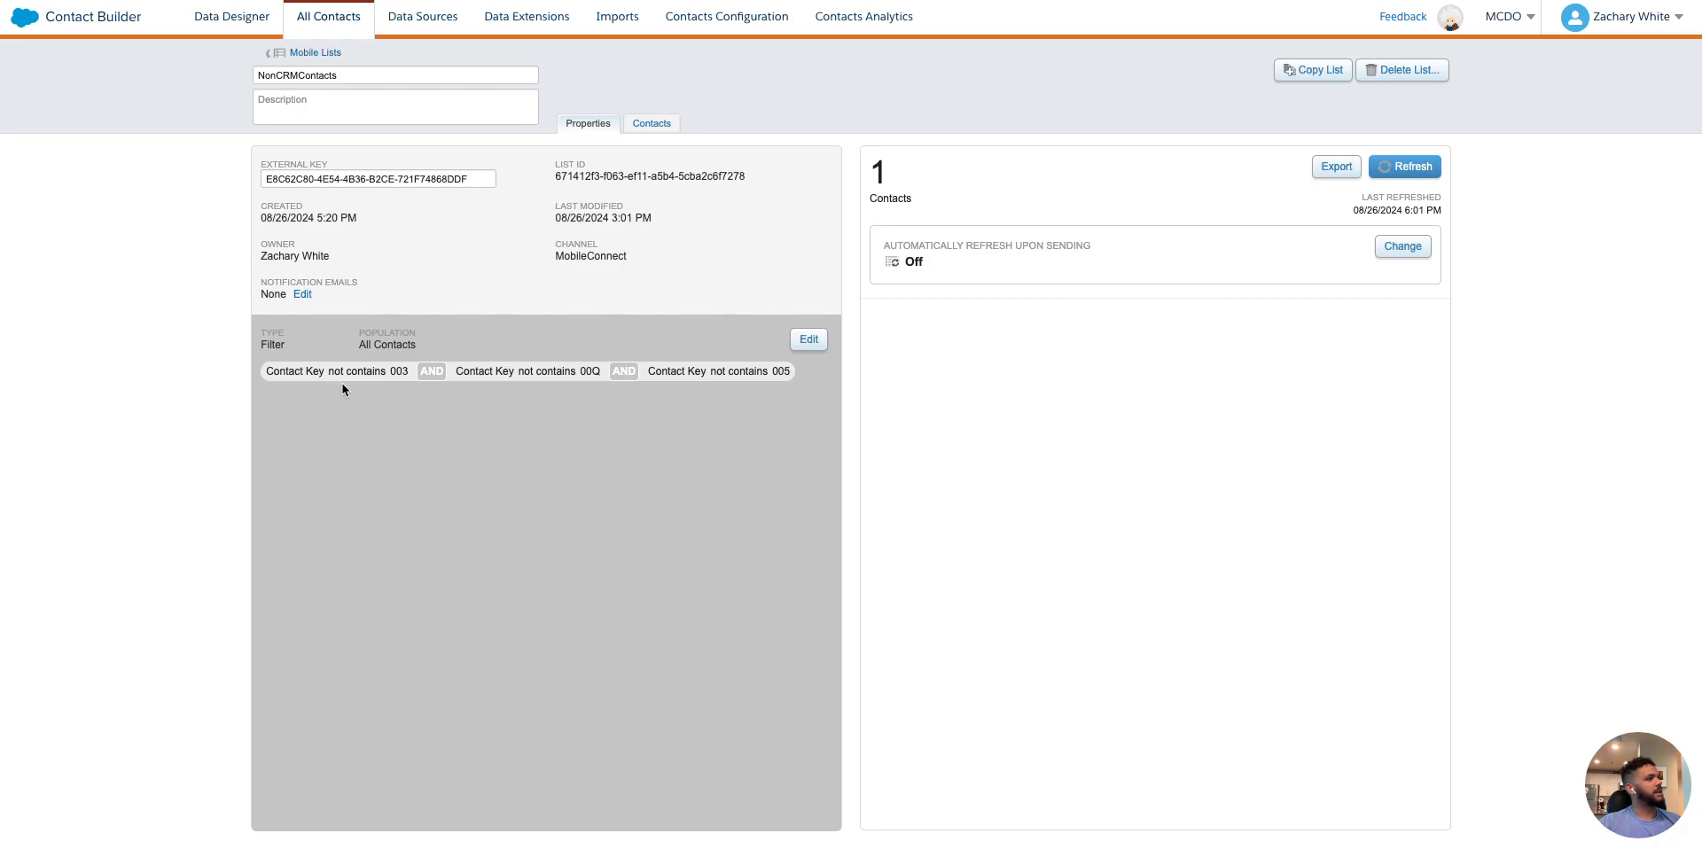
{"action": "left_click_drag", "start_coordinate": [272, 371], "coordinate": [438, 383]}
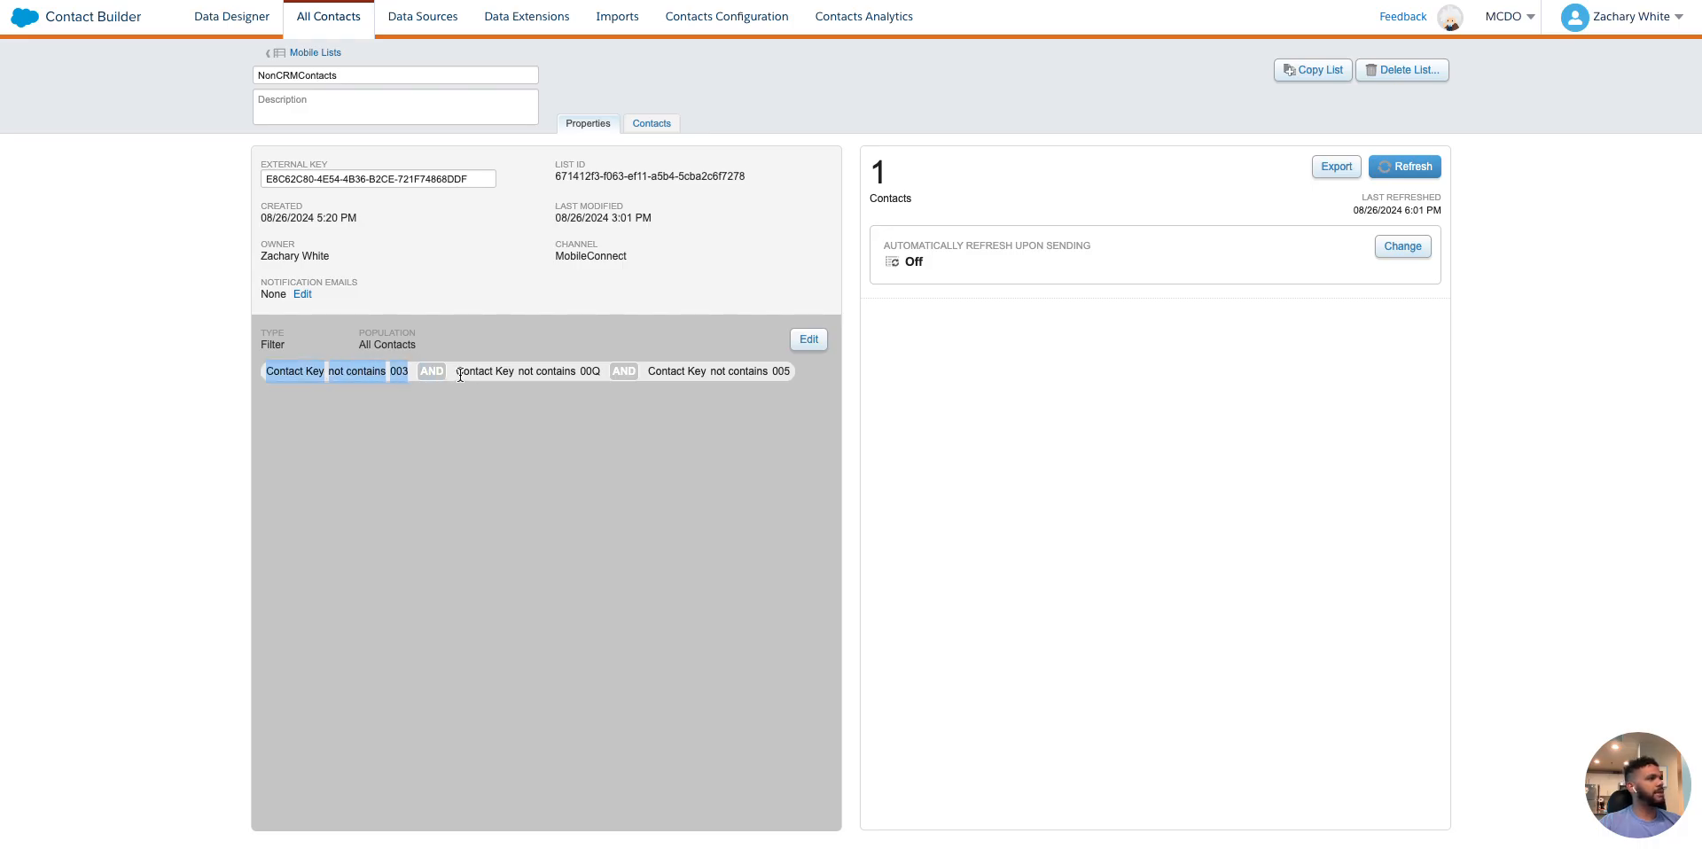
{"action": "left_click", "coordinate": [776, 420]}
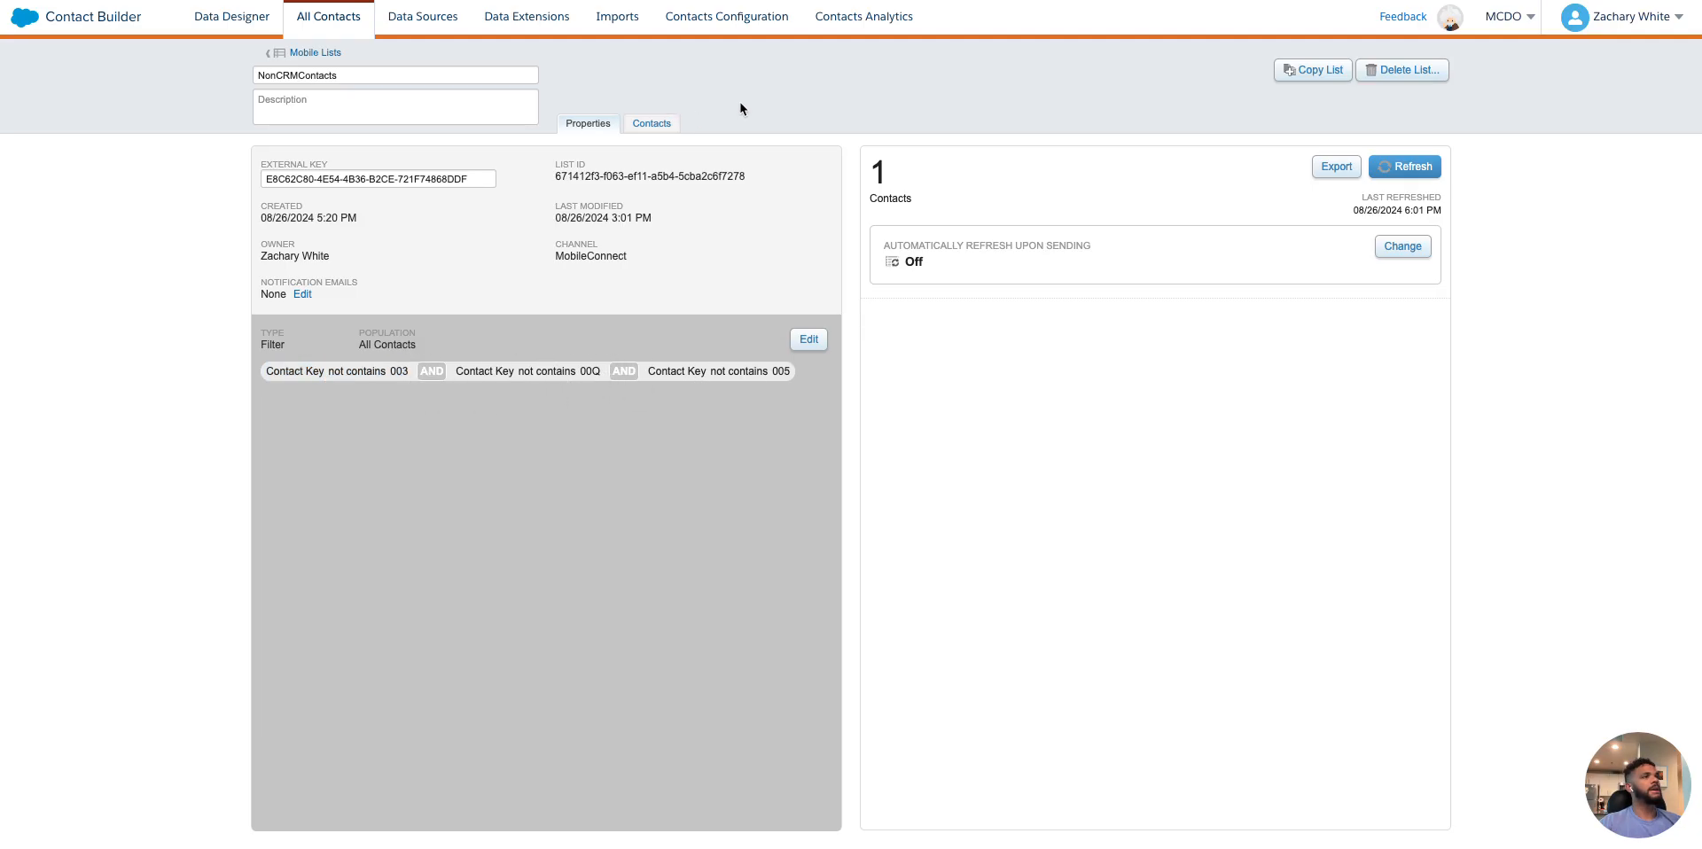
{"action": "left_click", "coordinate": [652, 123]}
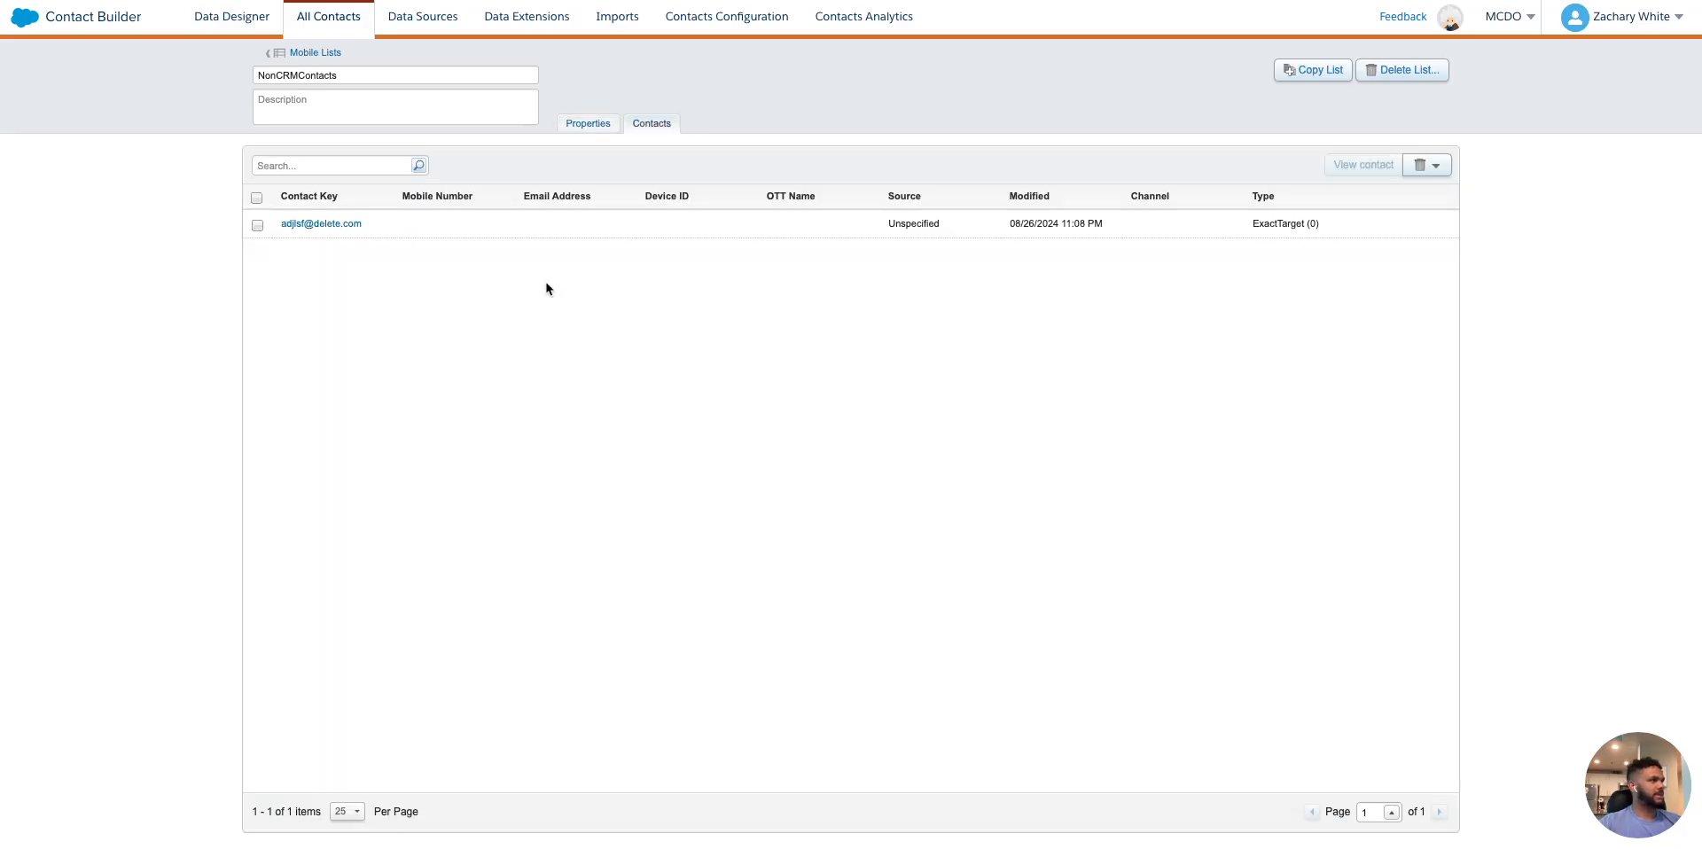
{"action": "left_click_drag", "start_coordinate": [427, 229], "coordinate": [241, 212]}
{"action": "left_click", "coordinate": [258, 297]}
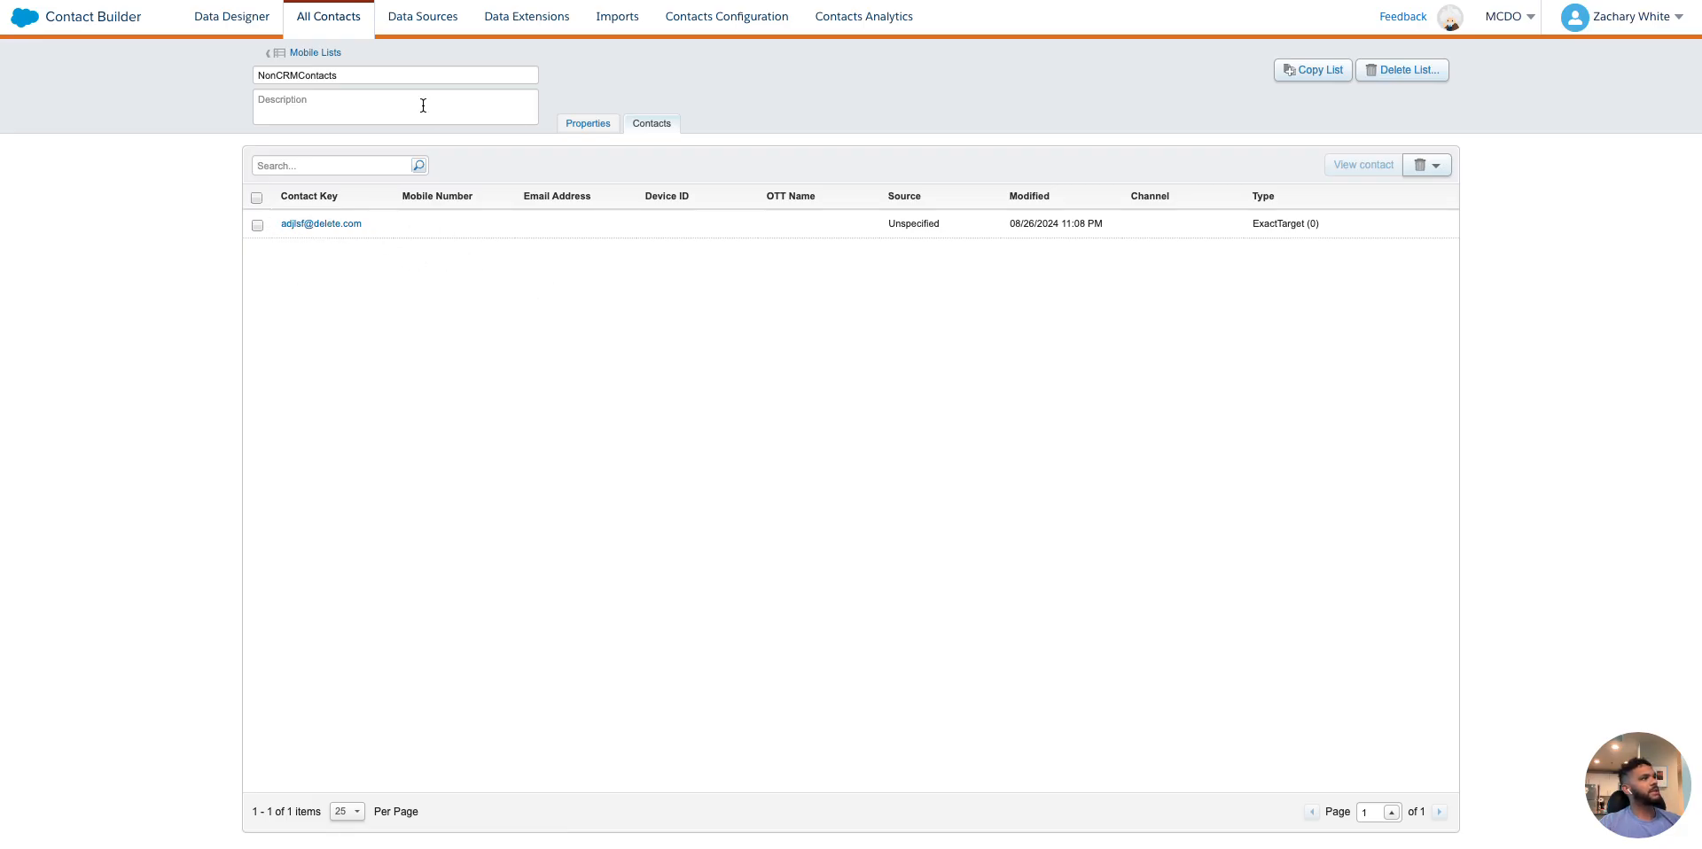
{"action": "left_click_drag", "start_coordinate": [379, 80], "coordinate": [231, 76]}
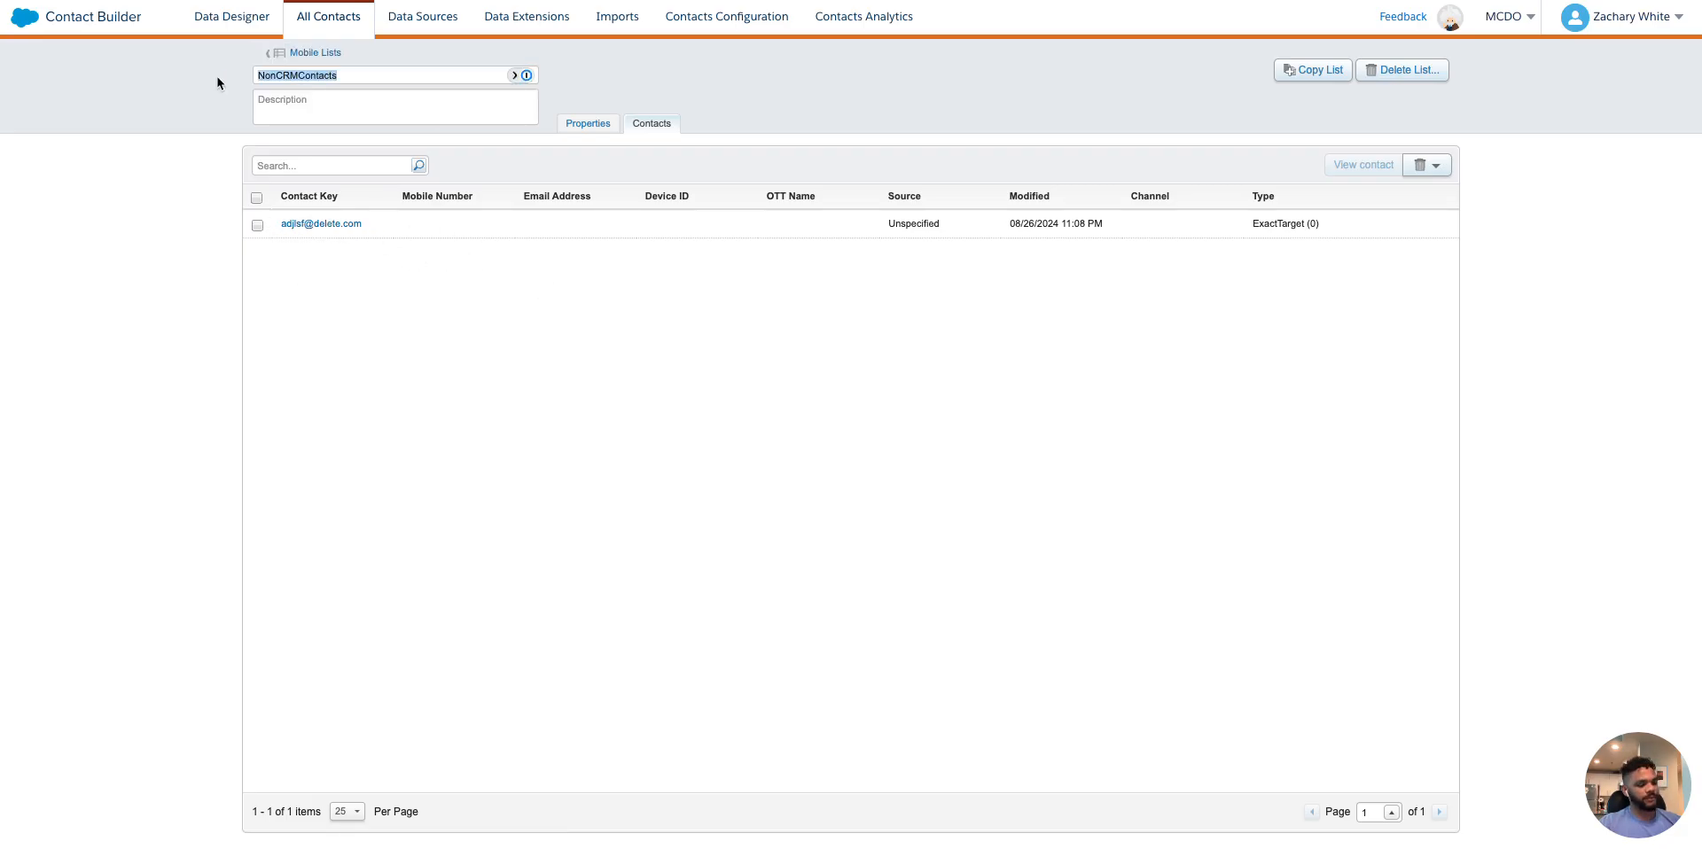
{"action": "left_click", "coordinate": [744, 92]}
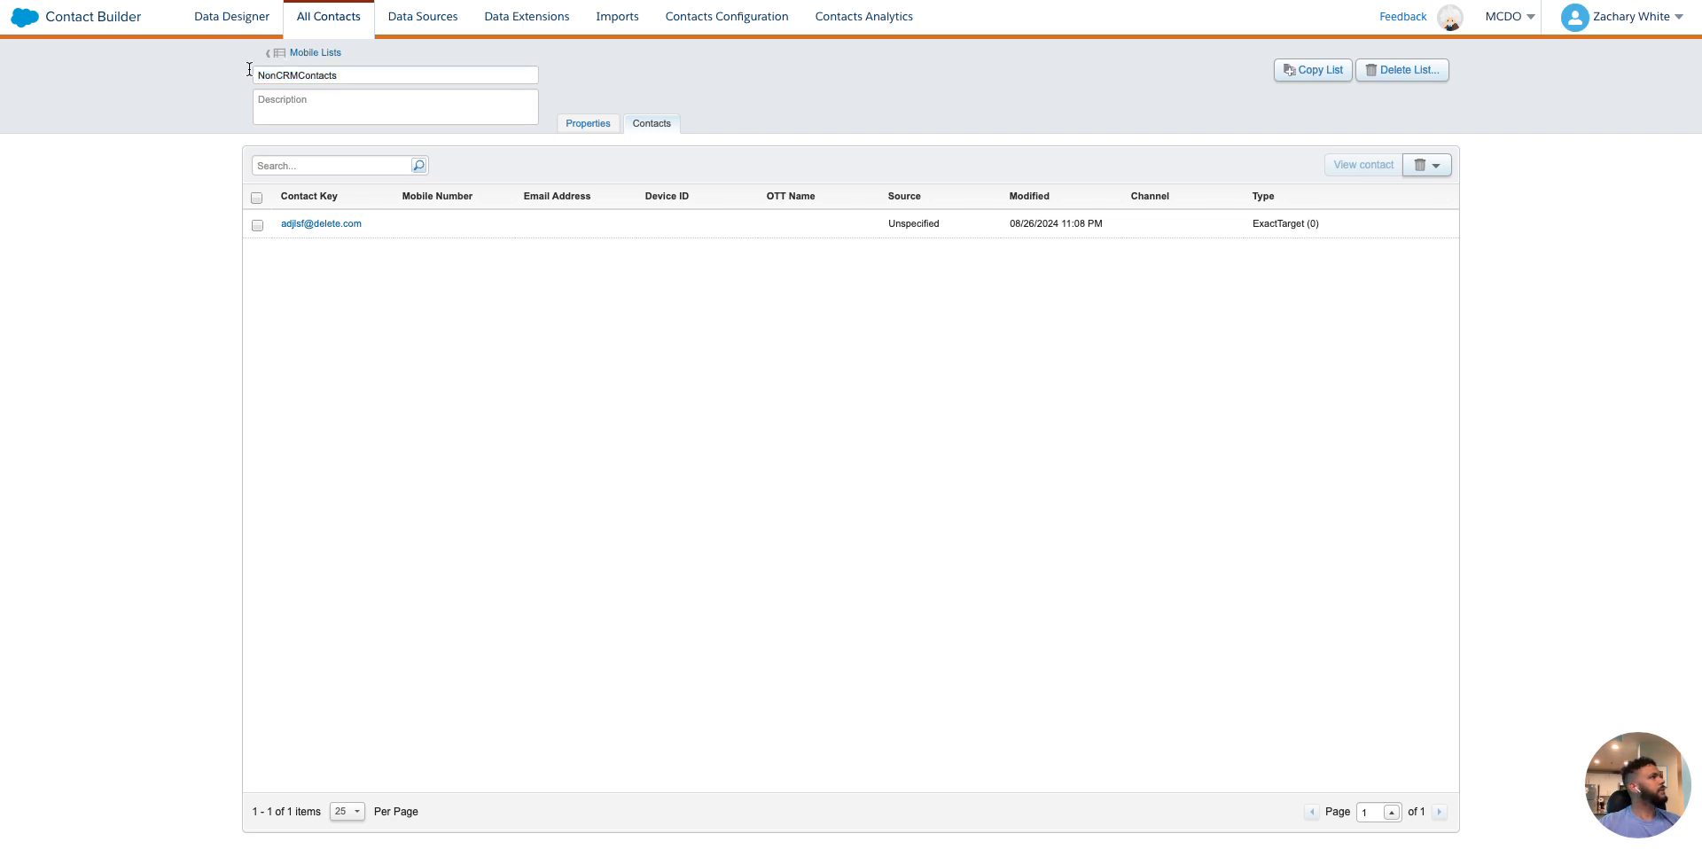
Switch to Automation Studio and open its overview of all automations from the Marketing Cloud dashboard
{"action": "right_click", "coordinate": [555, 0]}
{"action": "left_click", "coordinate": [583, 28]}
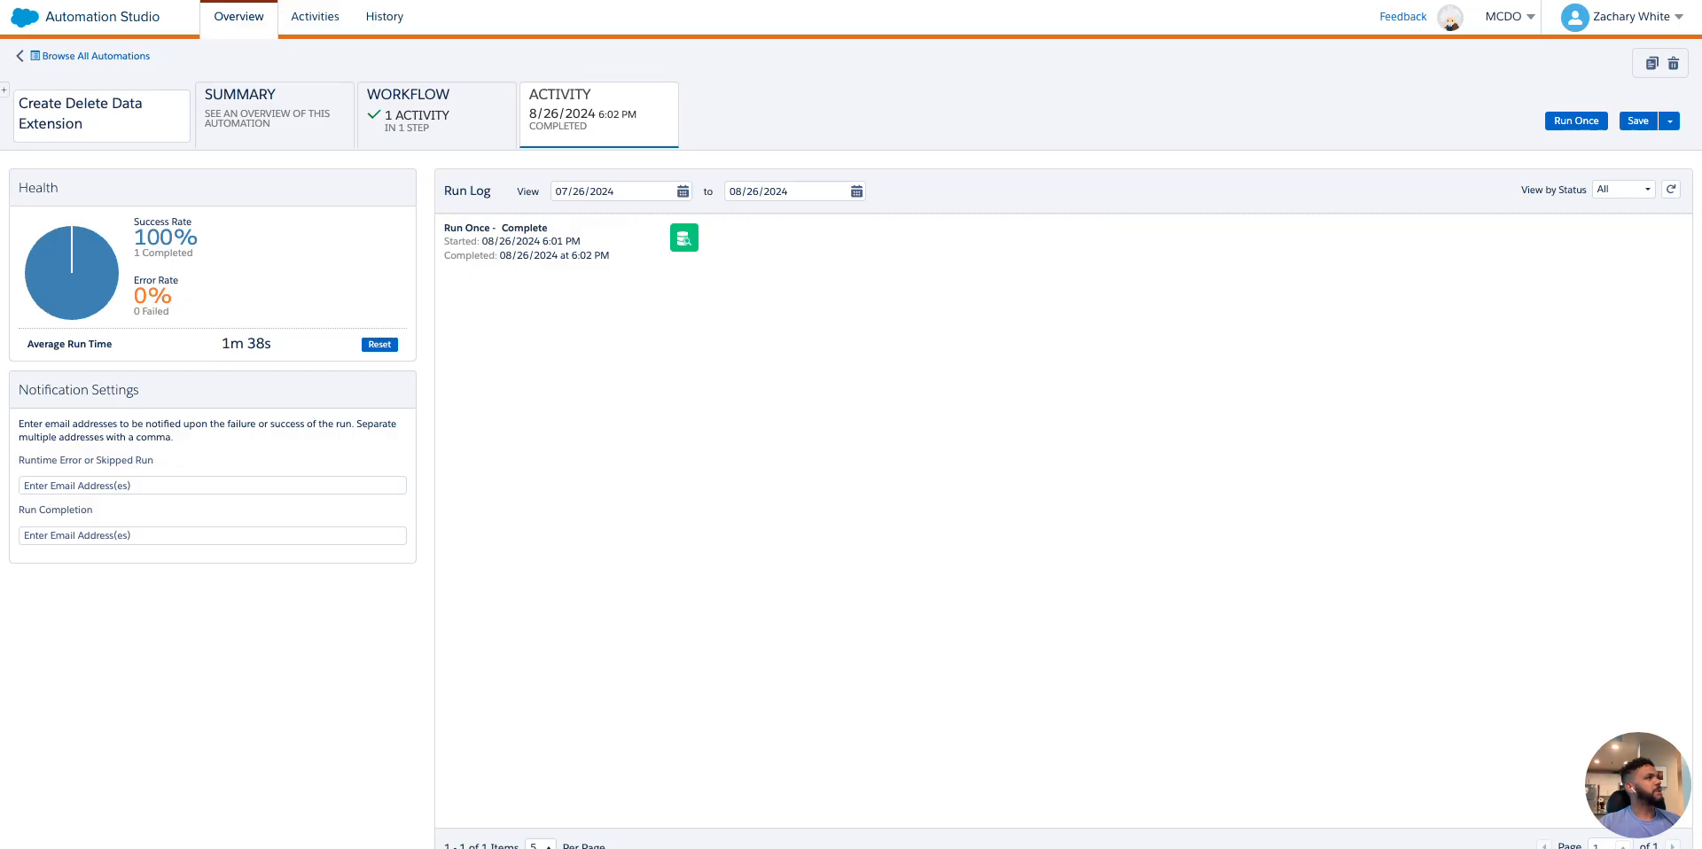
{"action": "left_click", "coordinate": [27, 22]}
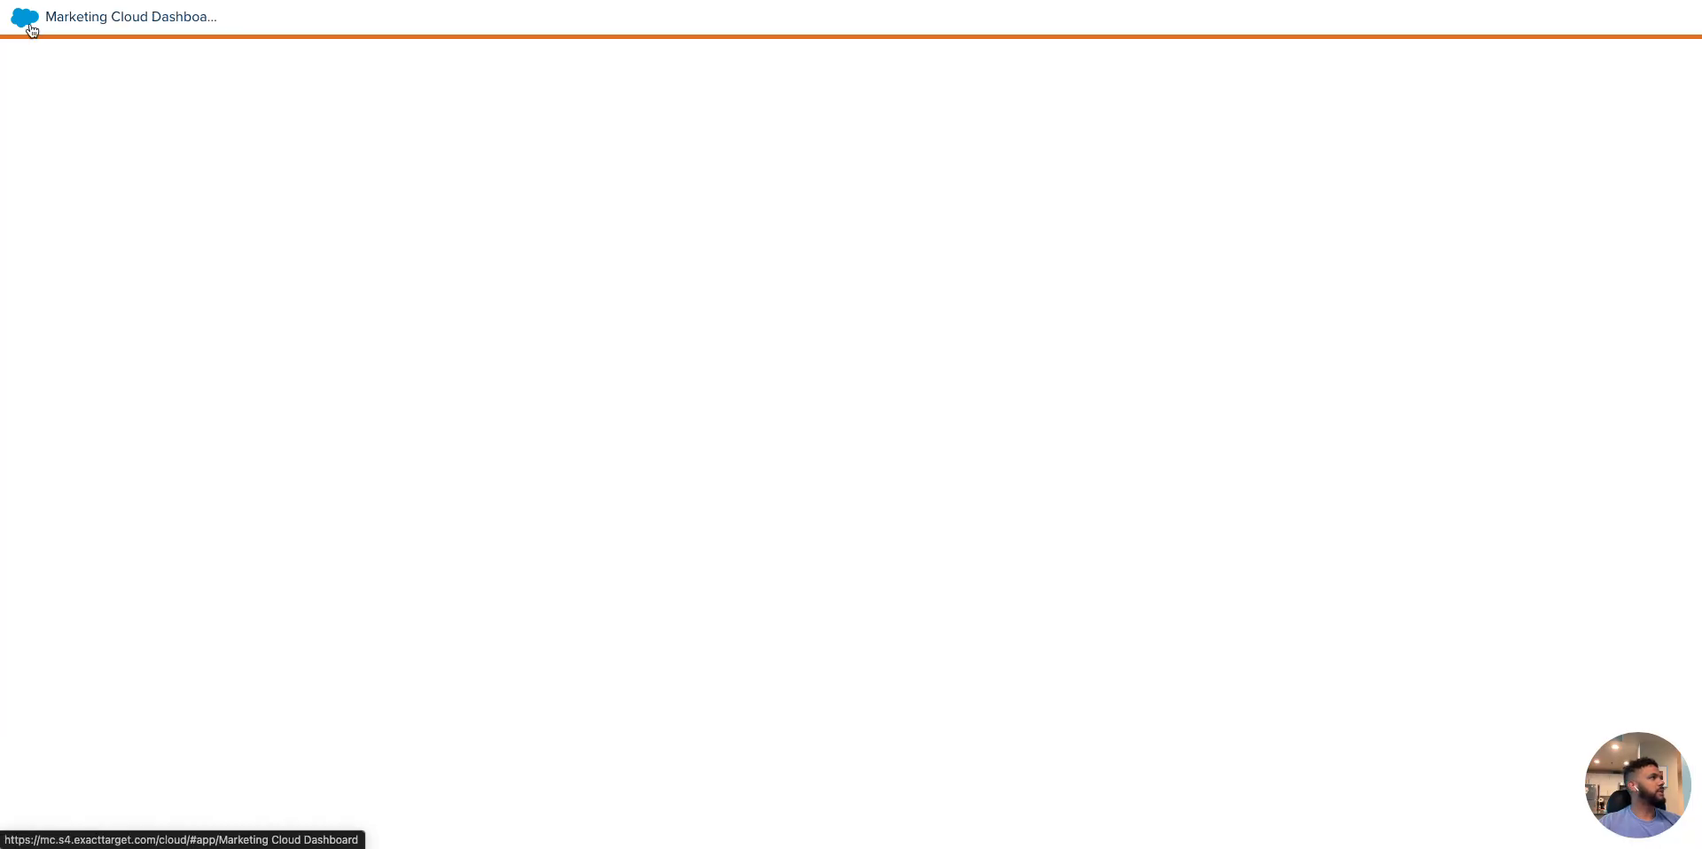
{"action": "mouse_move", "coordinate": [576, 144]}
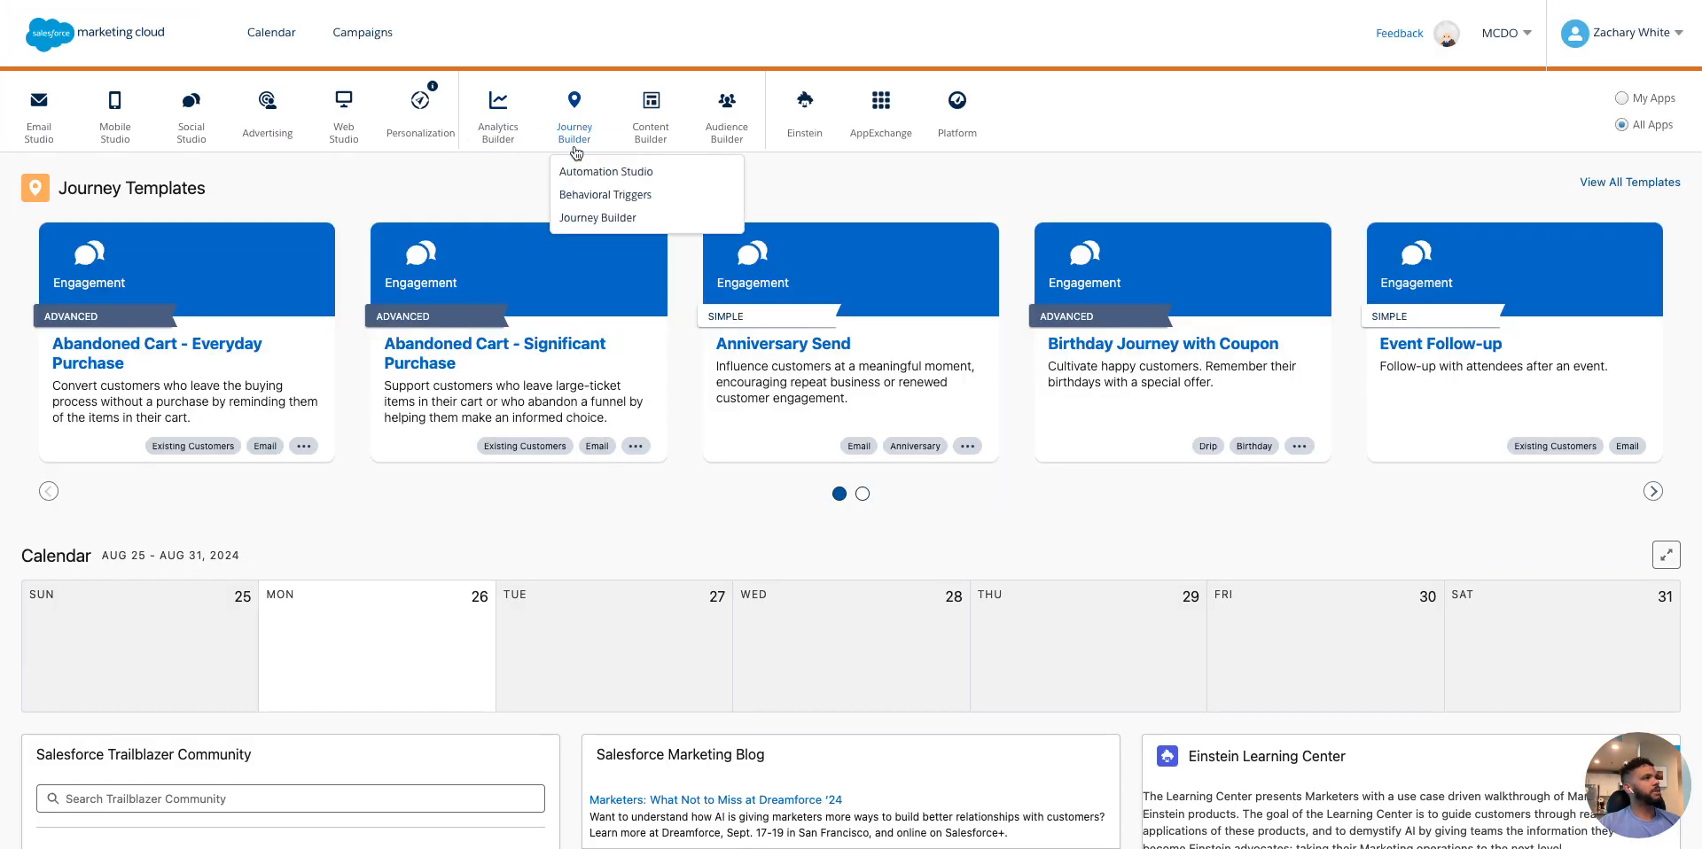
{"action": "left_click", "coordinate": [578, 171]}
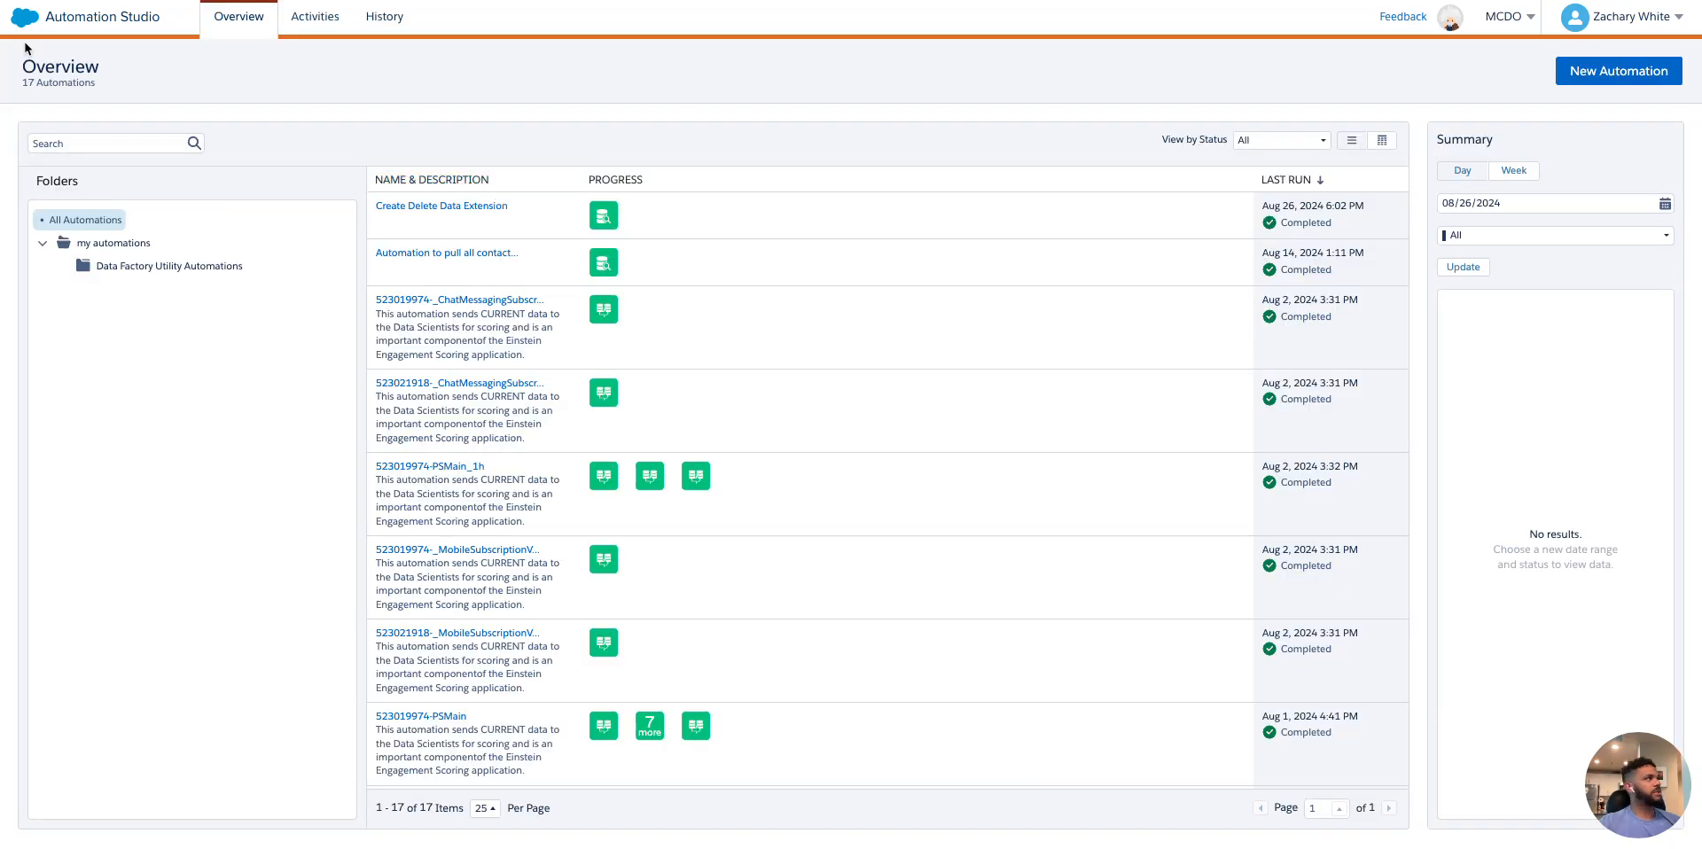
Switch to Contact Builder and open the Audiences folder of the data extensions
{"action": "left_click", "coordinate": [25, 18]}
{"action": "mouse_move", "coordinate": [741, 120]}
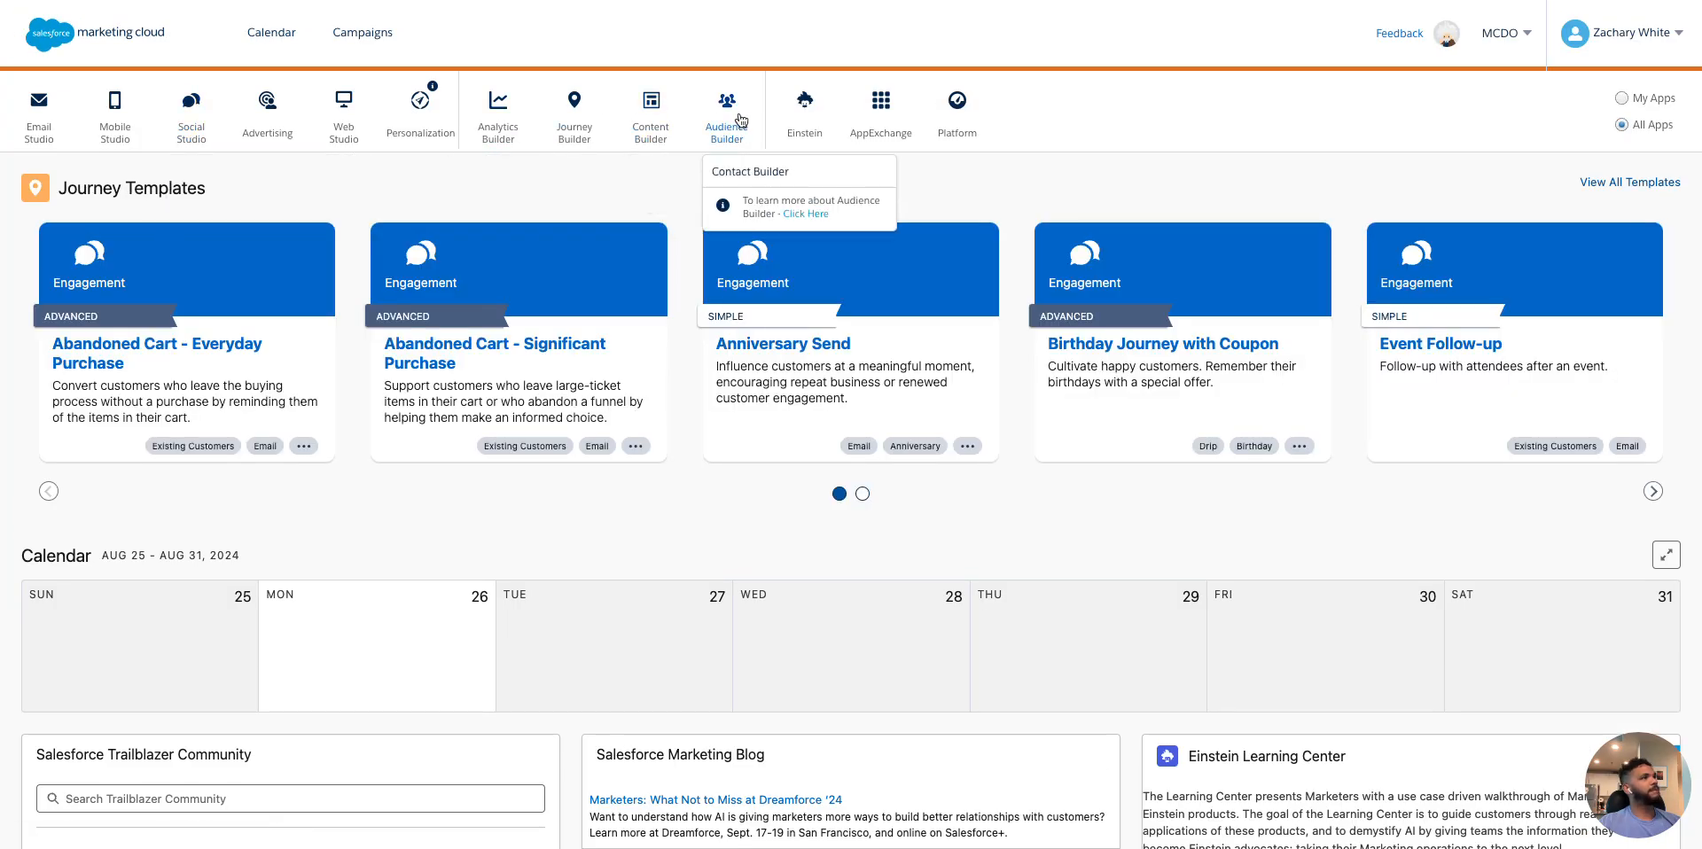
{"action": "left_click", "coordinate": [745, 172]}
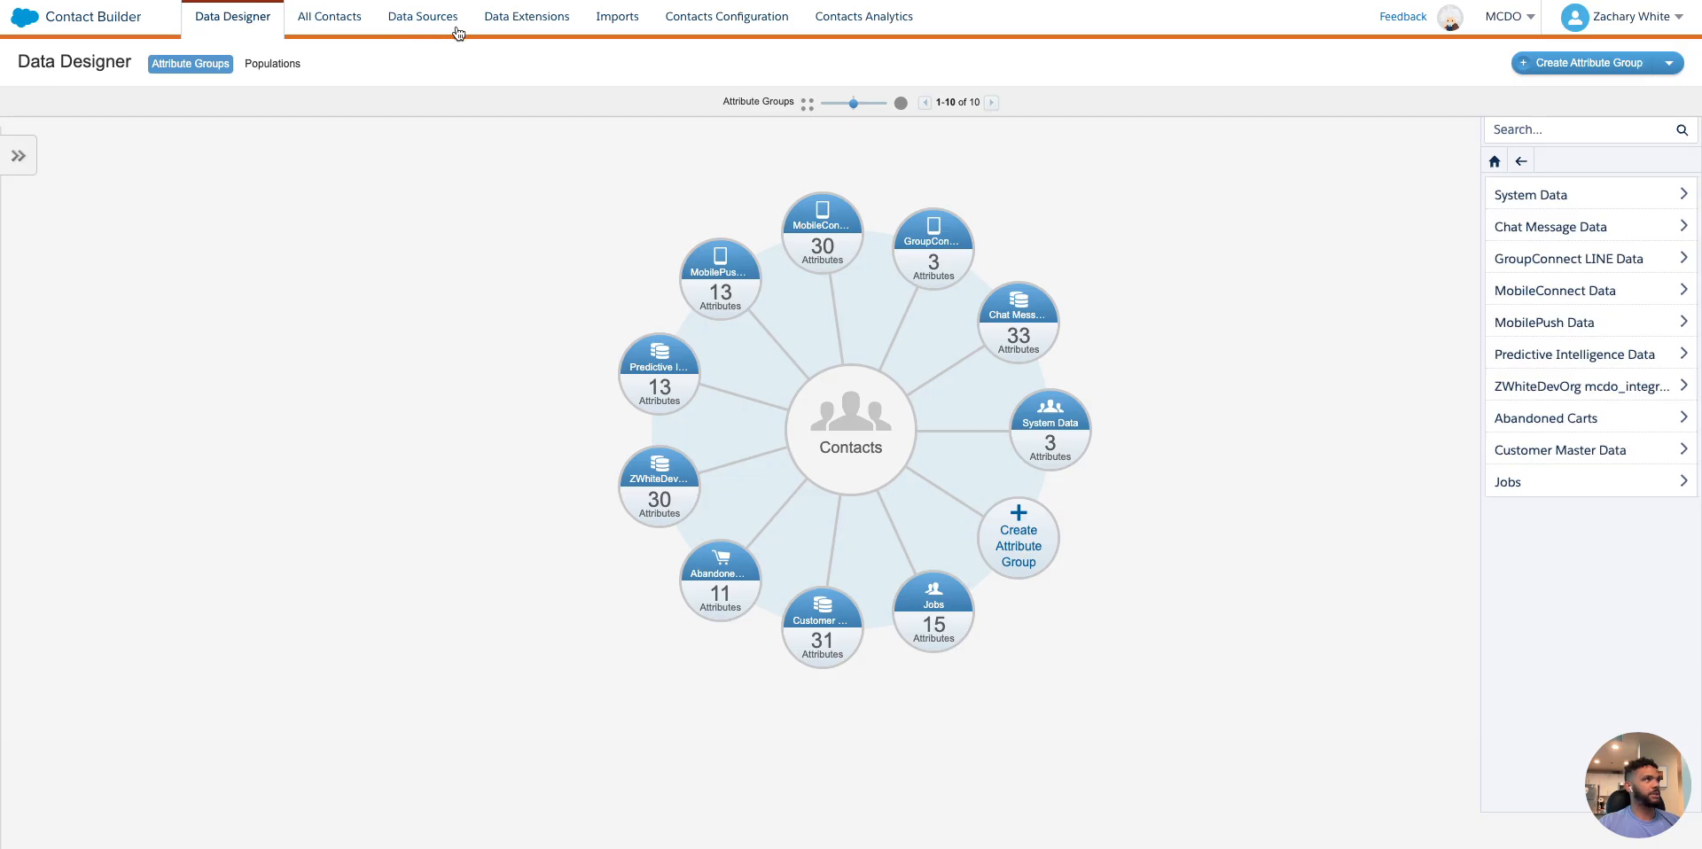
{"action": "mouse_move", "coordinate": [14, 27]}
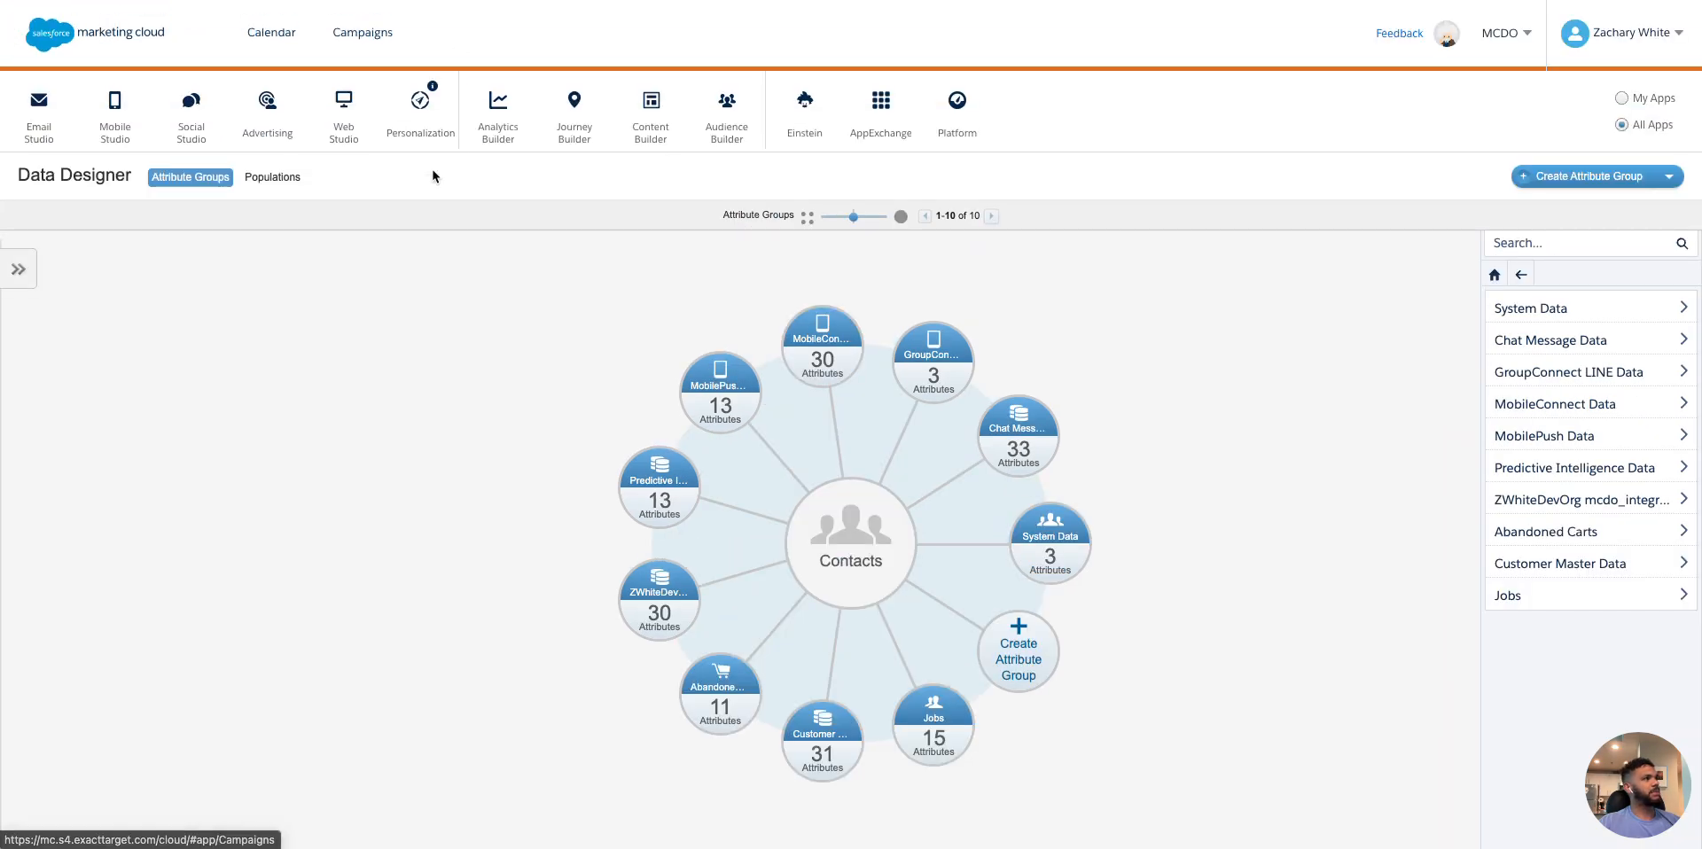
{"action": "left_click", "coordinate": [499, 21]}
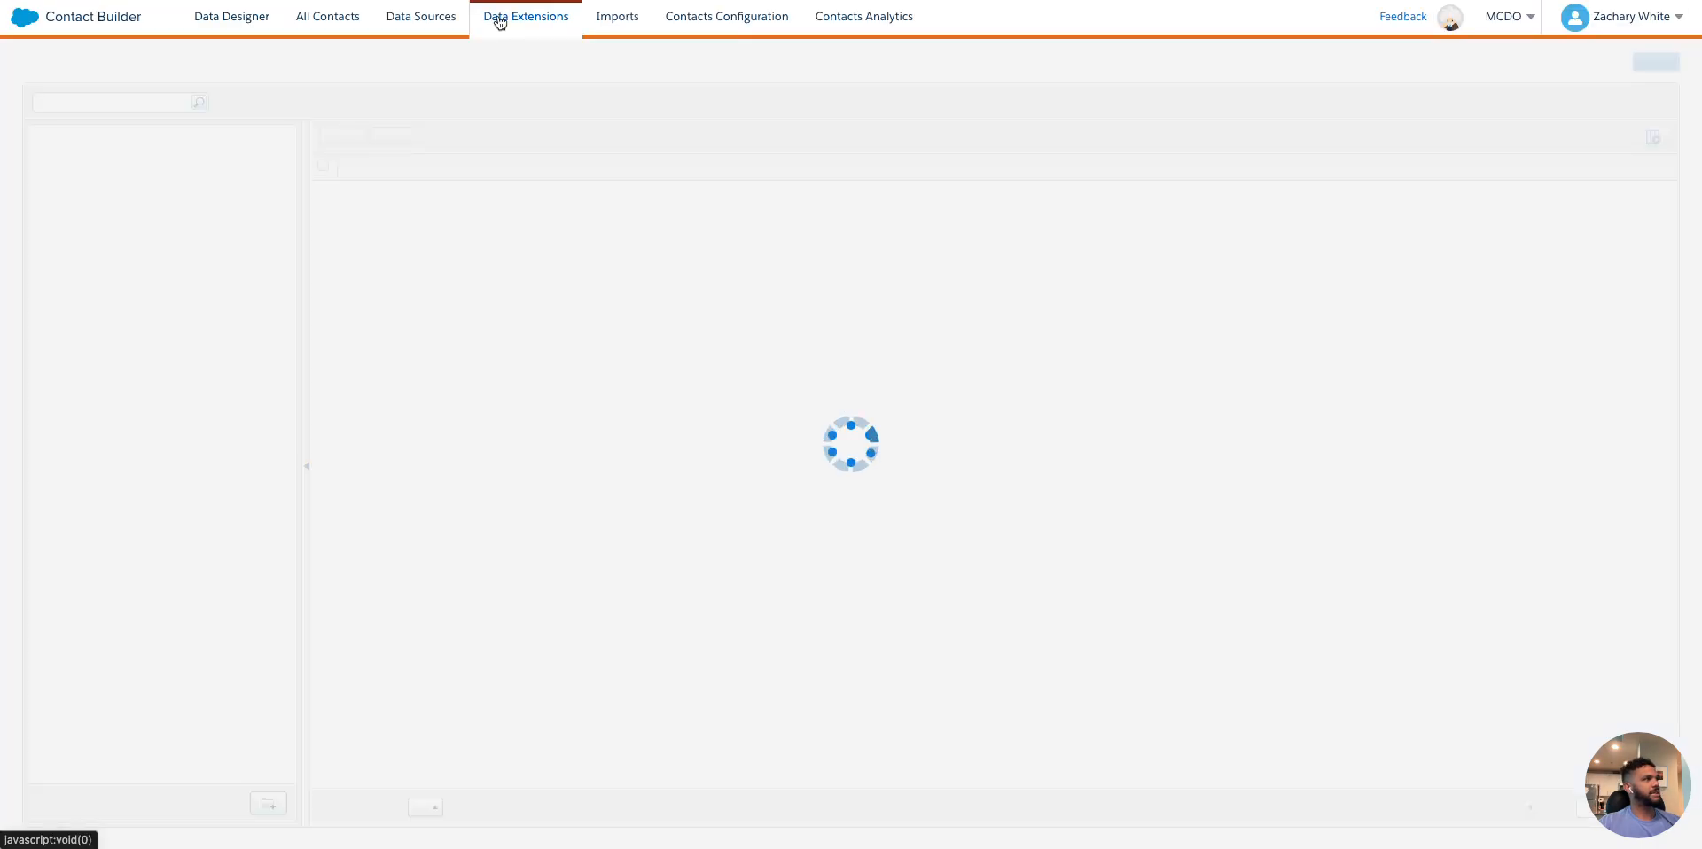
{"action": "left_click", "coordinate": [44, 169]}
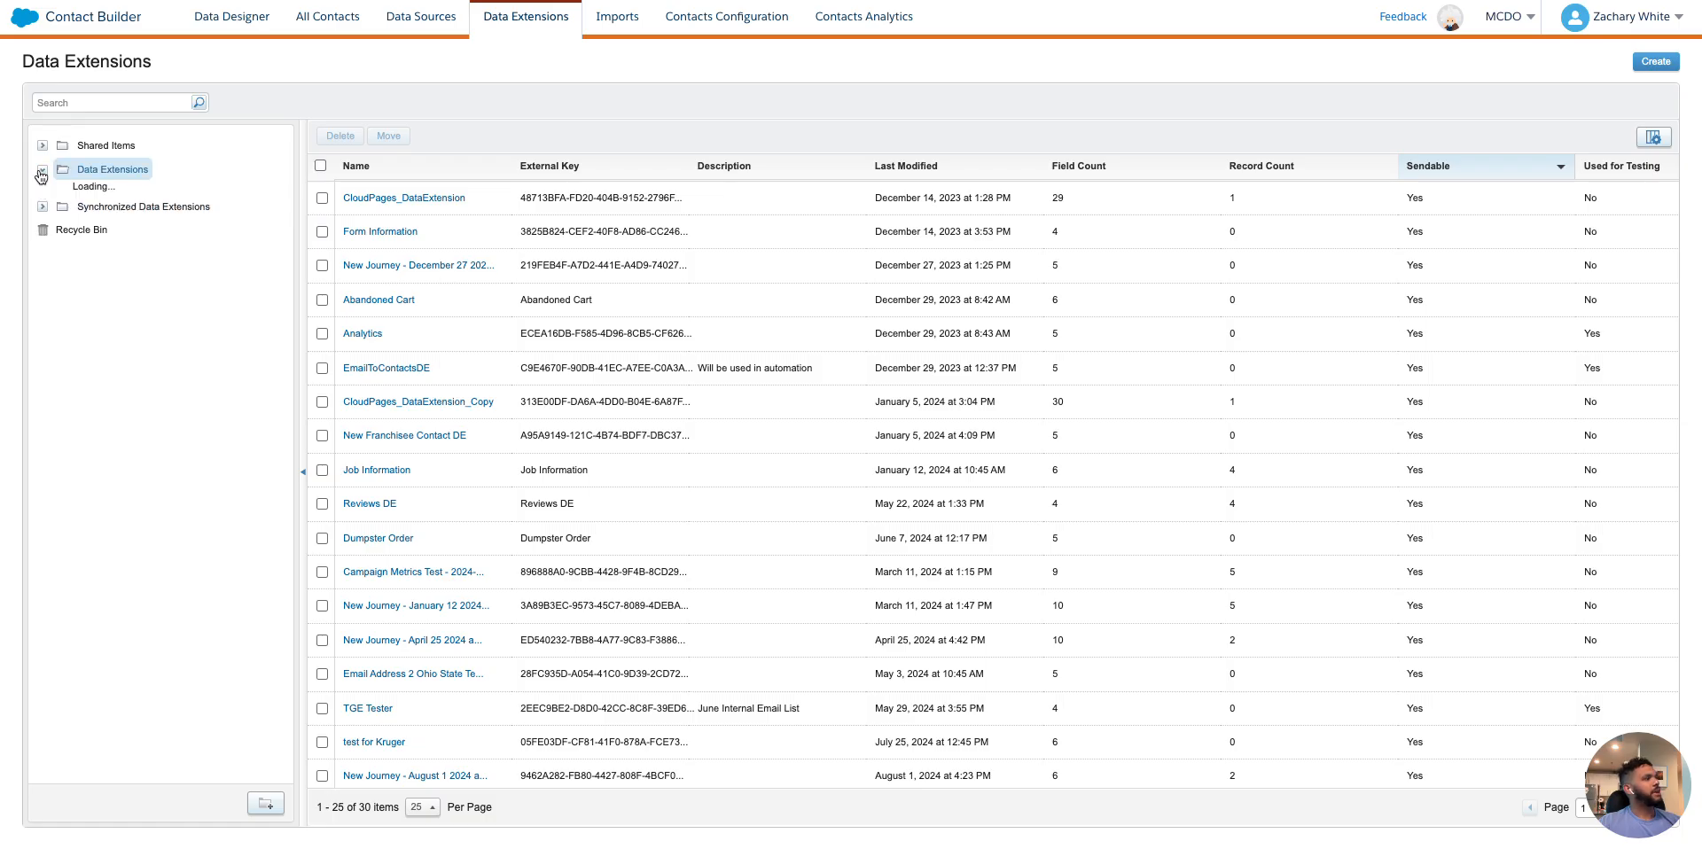
{"action": "left_click", "coordinate": [113, 194]}
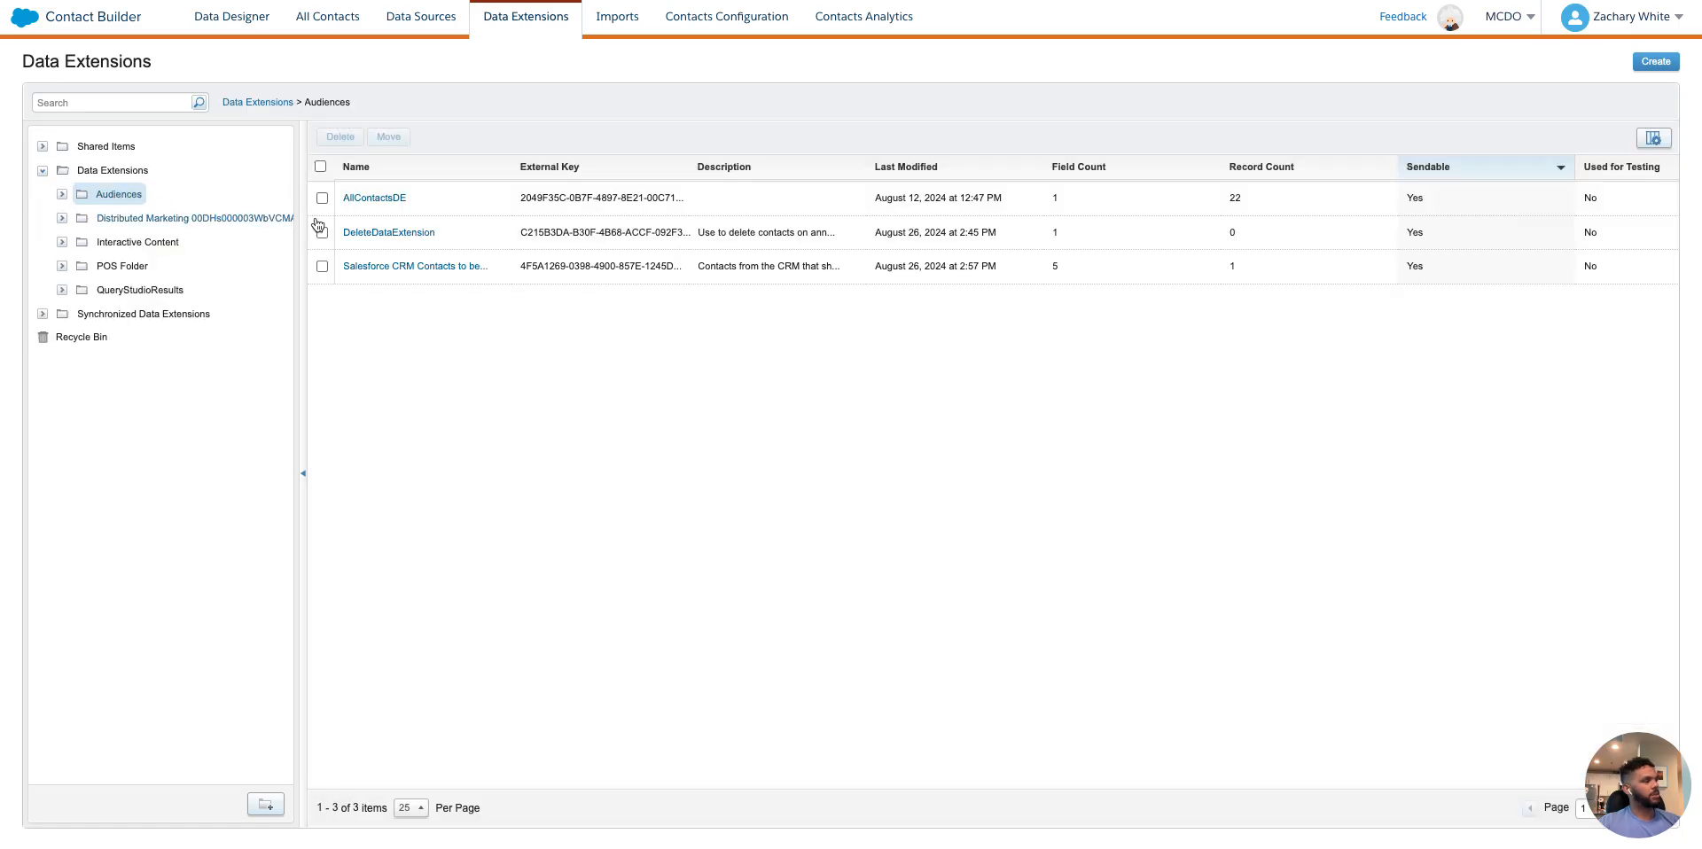
Review the AllContactsDE and DeleteDataExtension entries, and open the Salesforce CRM Contacts to be deleted data extension
{"action": "left_click_drag", "start_coordinate": [447, 205], "coordinate": [339, 205]}
{"action": "left_click", "coordinate": [477, 205]}
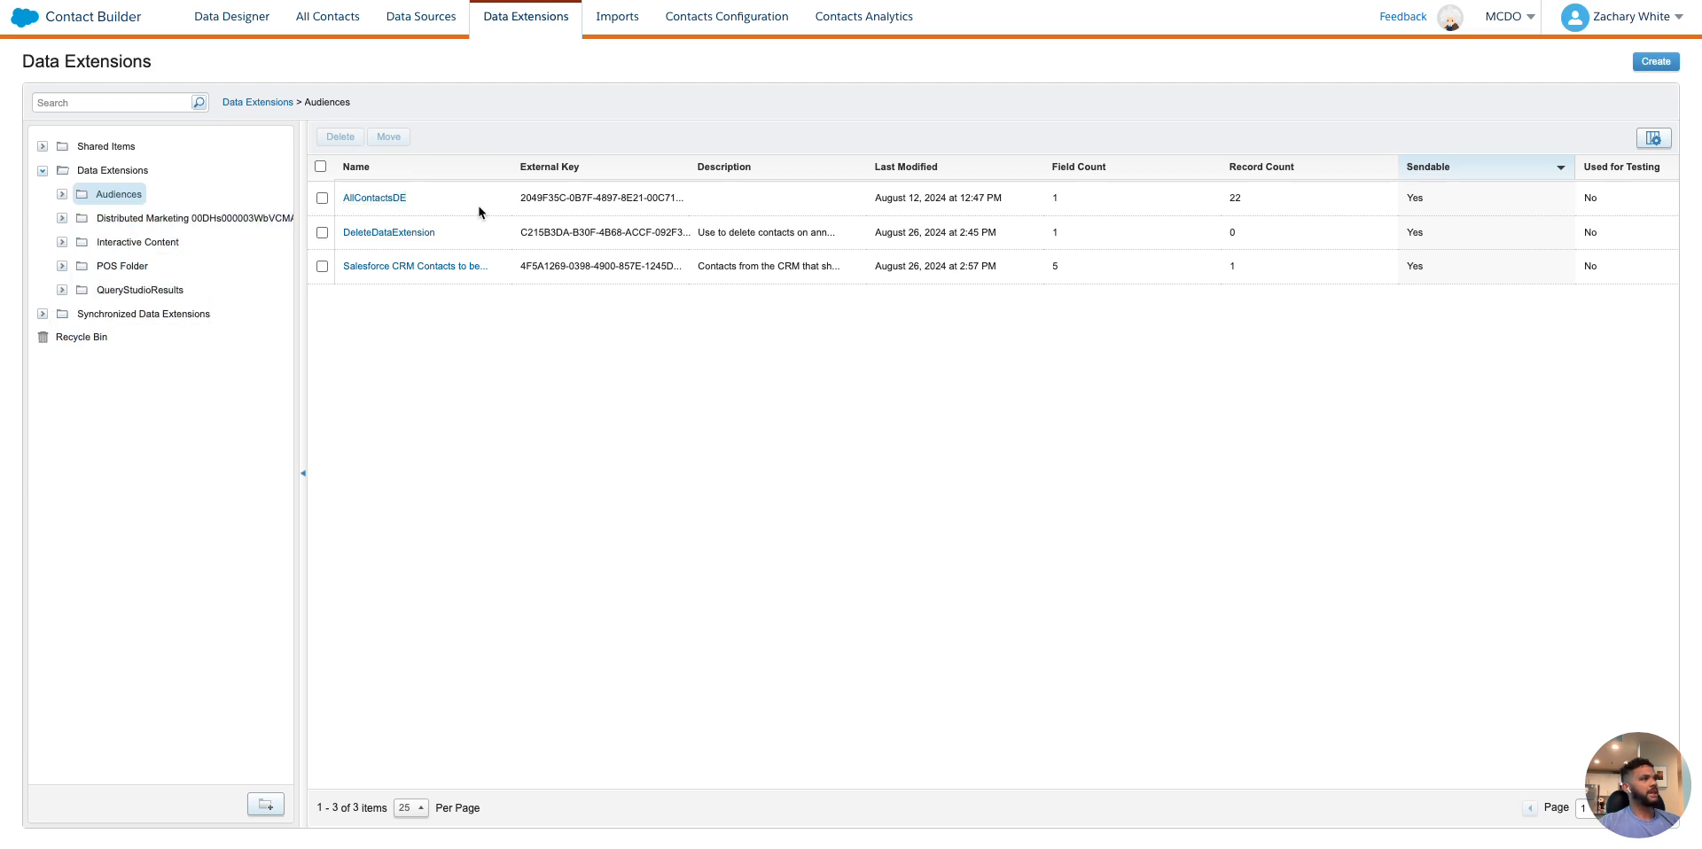
{"action": "left_click_drag", "start_coordinate": [463, 233], "coordinate": [344, 231]}
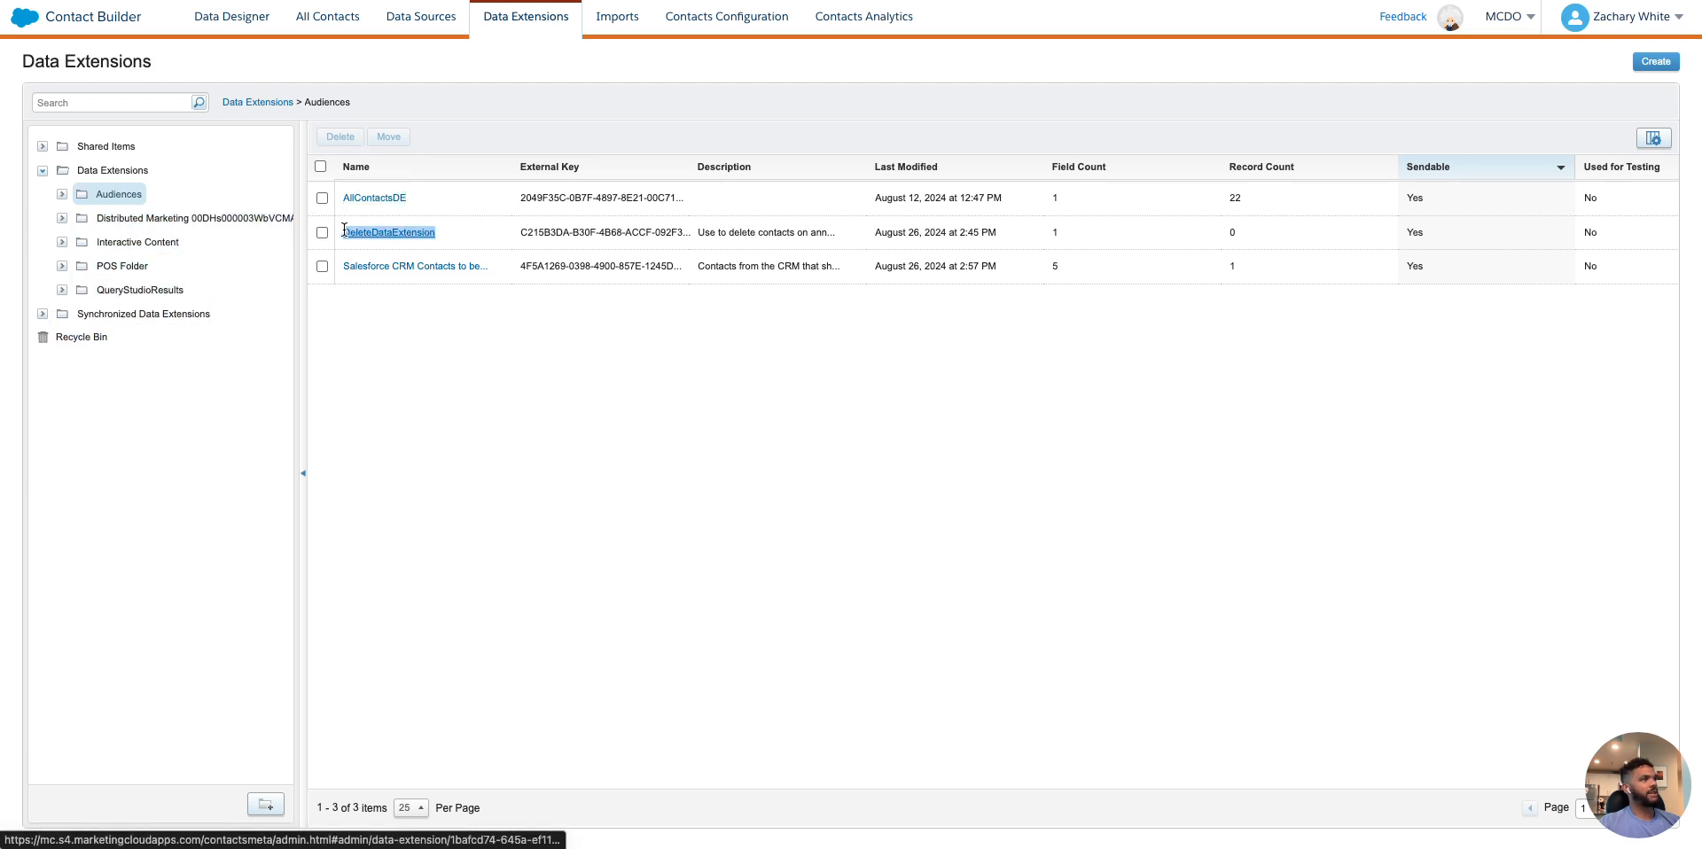
{"action": "left_click", "coordinate": [483, 254]}
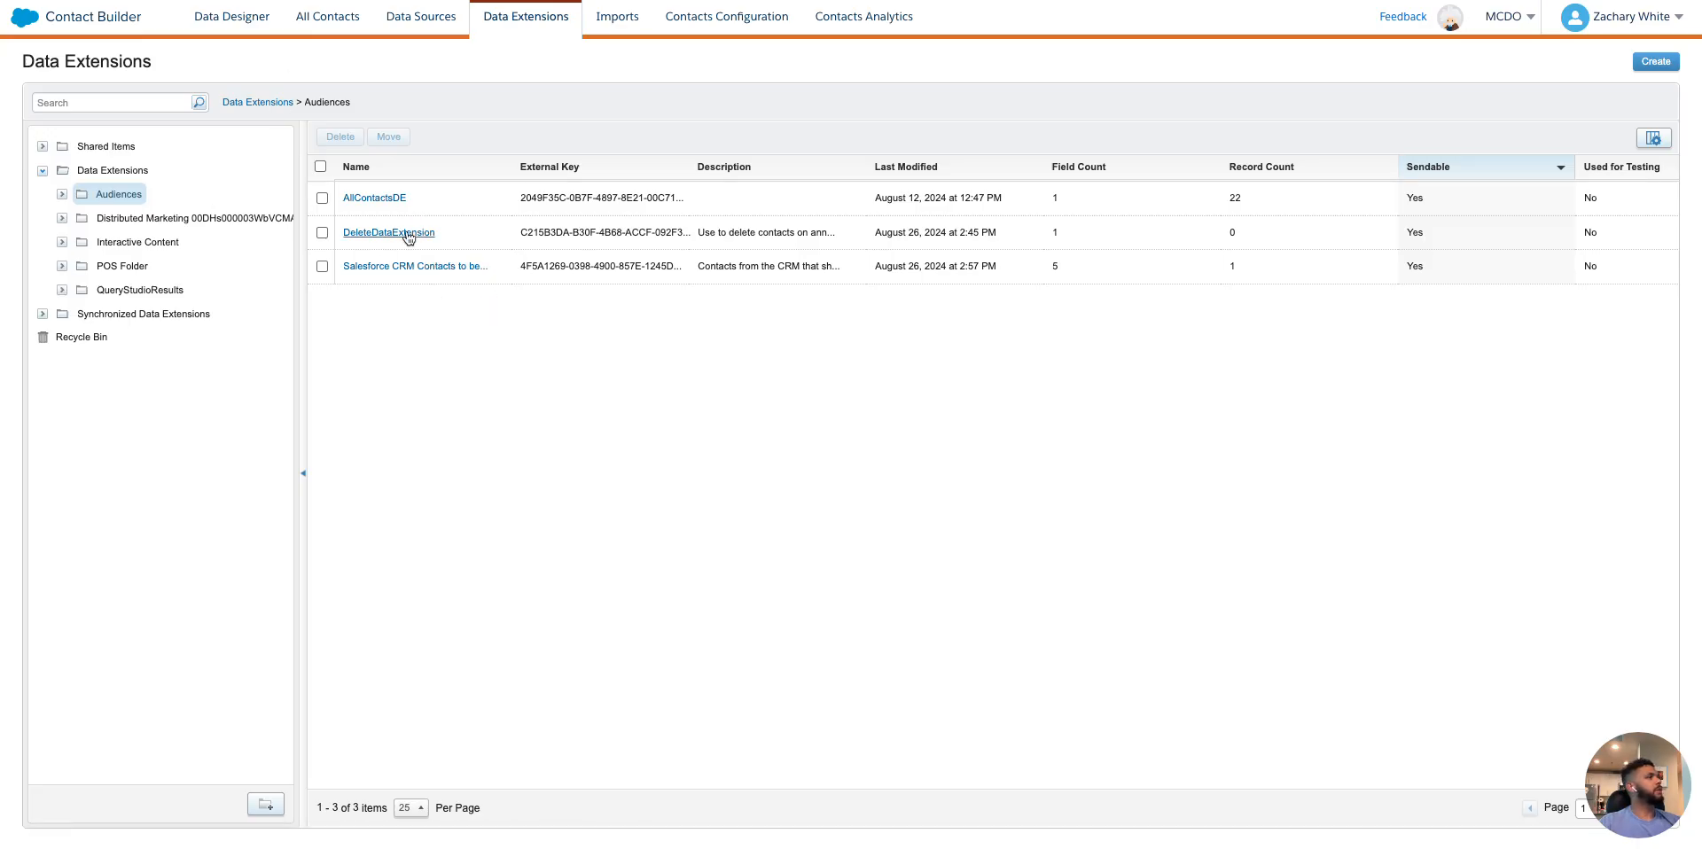
{"action": "left_click", "coordinate": [417, 268]}
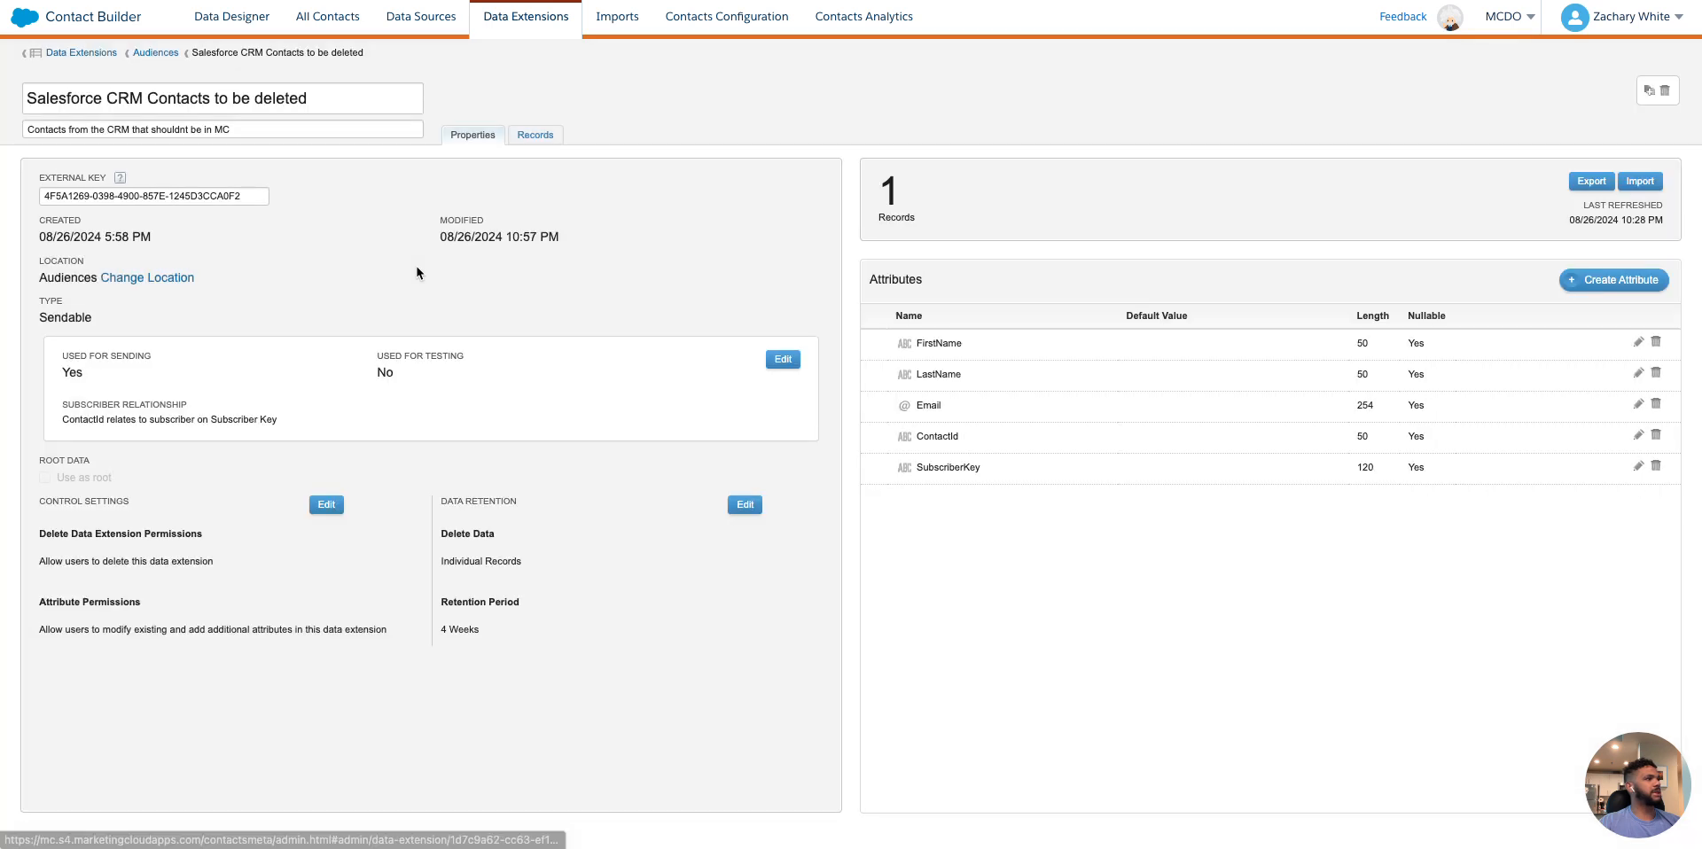
Leave the open data extension for the Marketing Cloud dashboard, and reopen the Audiences data extensions folder in Contact Builder
{"action": "left_click", "coordinate": [50, 18]}
{"action": "mouse_move", "coordinate": [723, 120]}
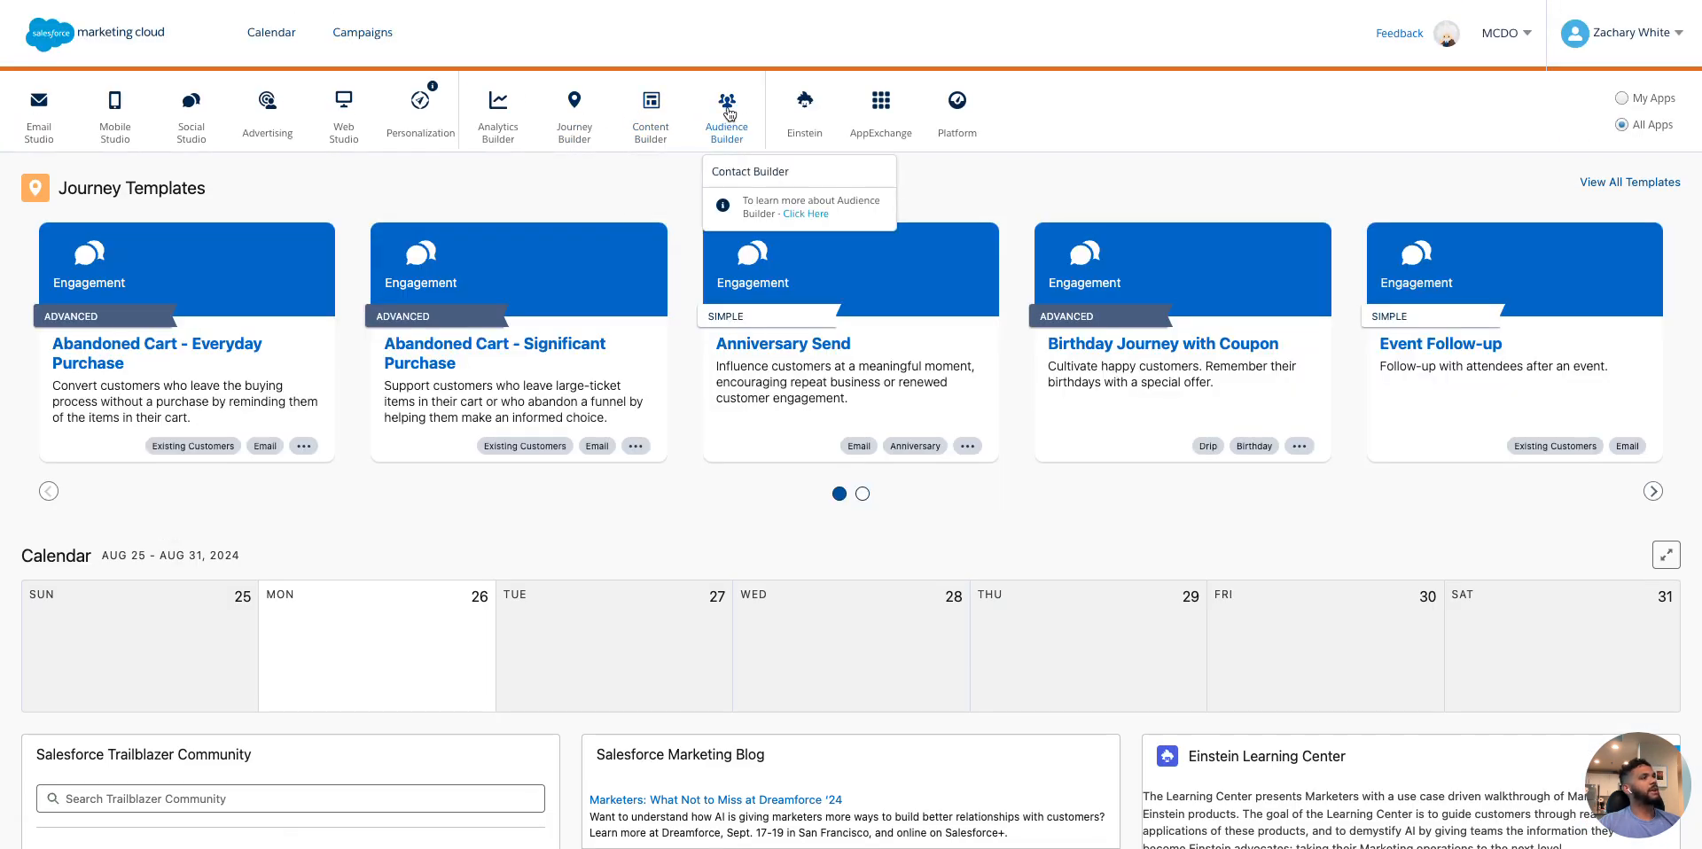
{"action": "left_click", "coordinate": [727, 165]}
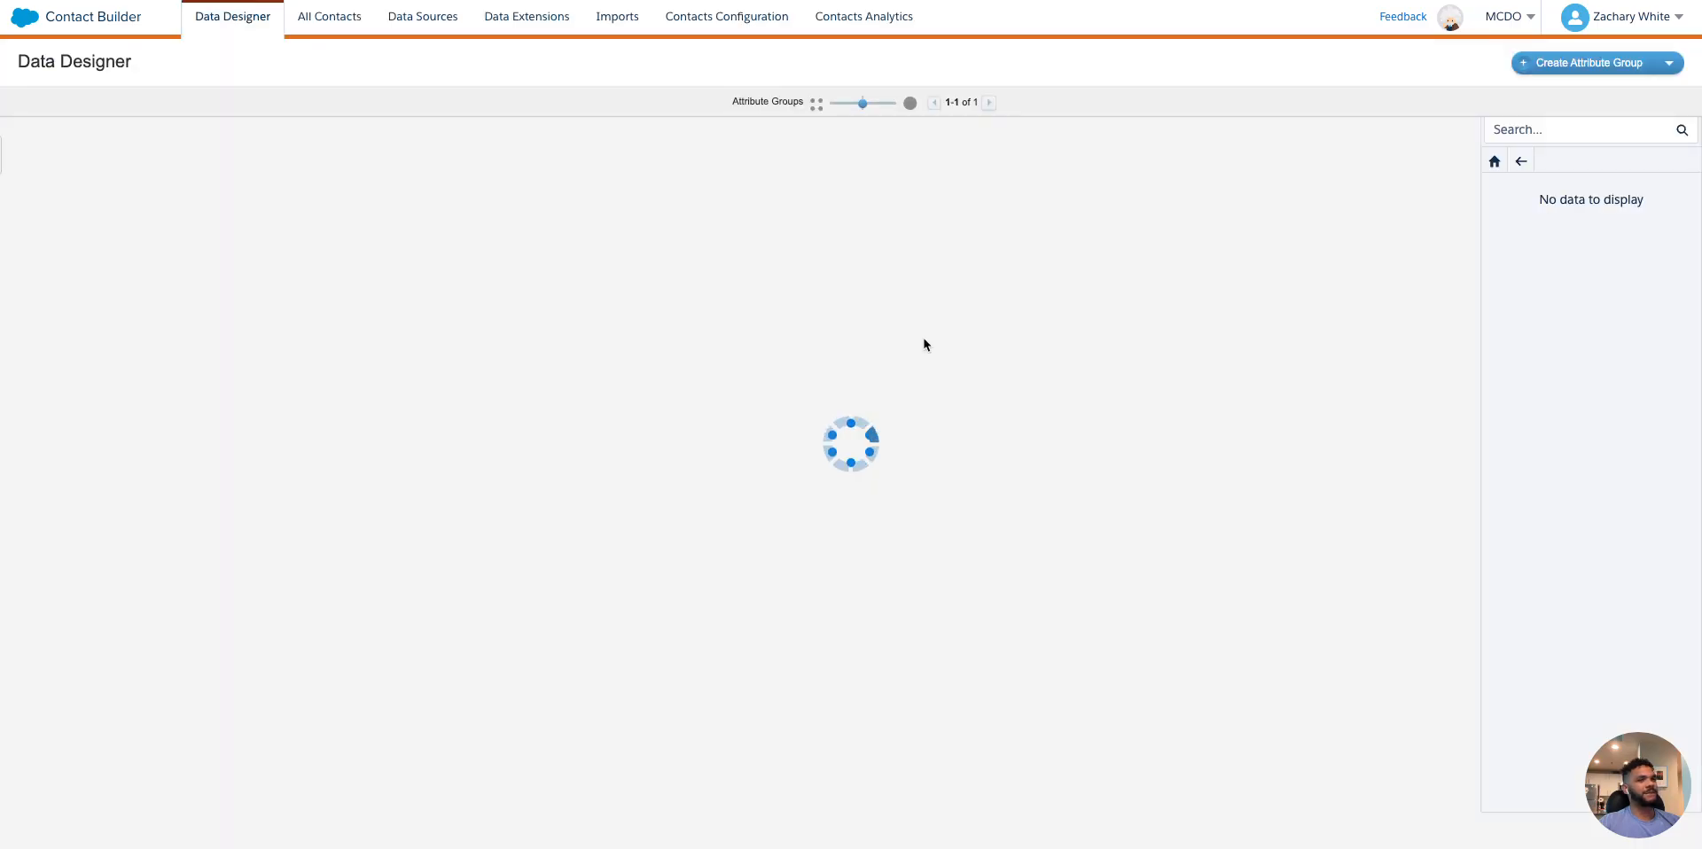
{"action": "left_click", "coordinate": [519, 31]}
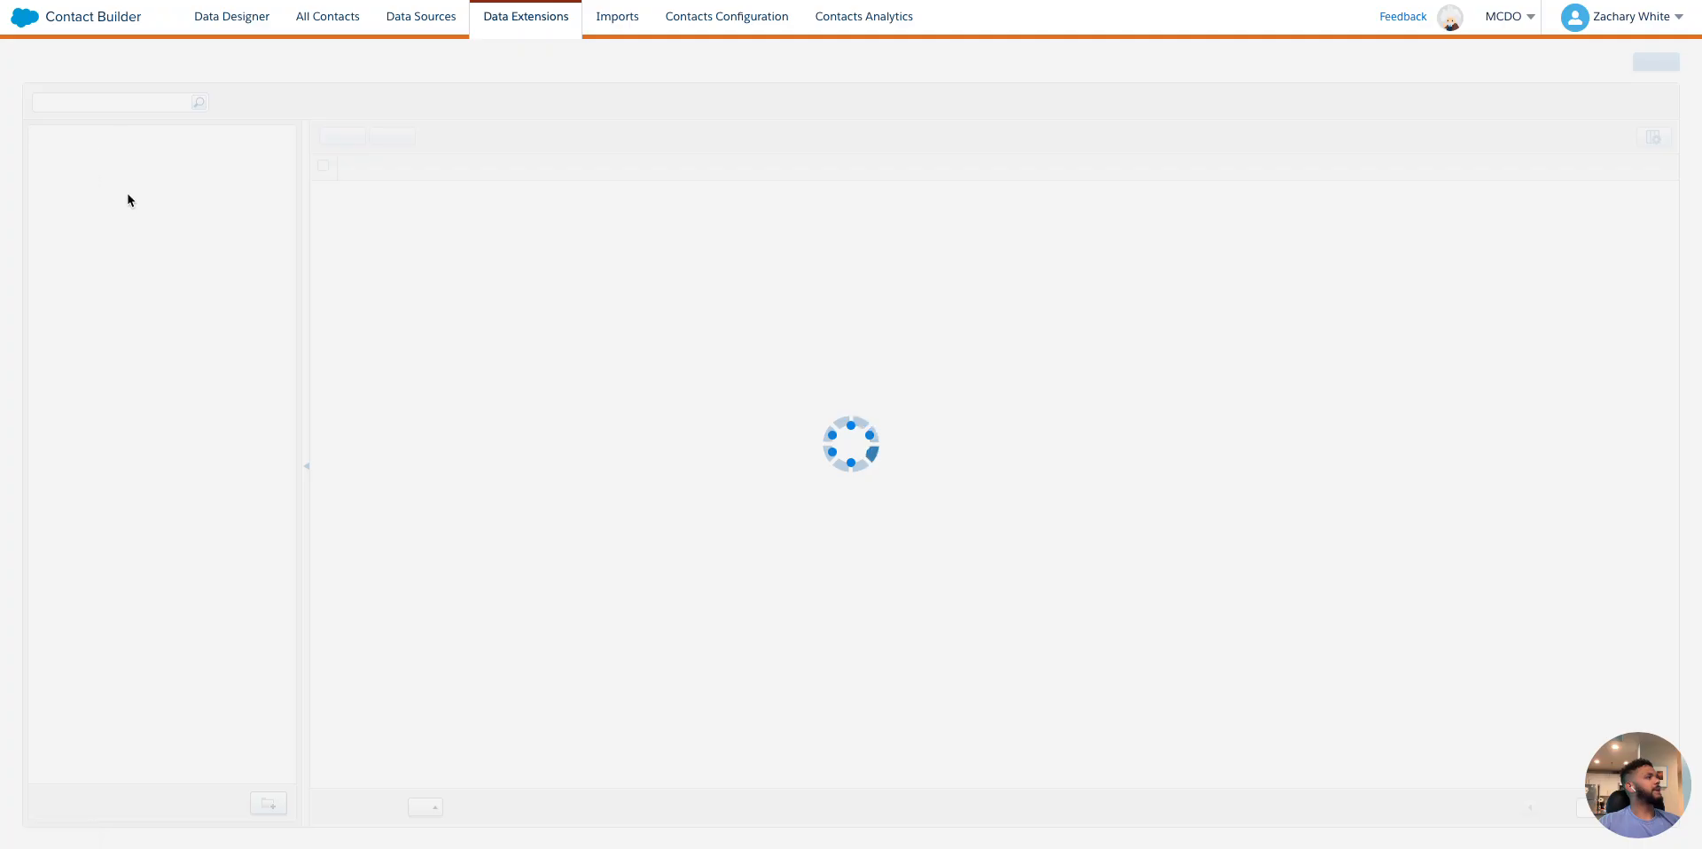
{"action": "left_click", "coordinate": [46, 171]}
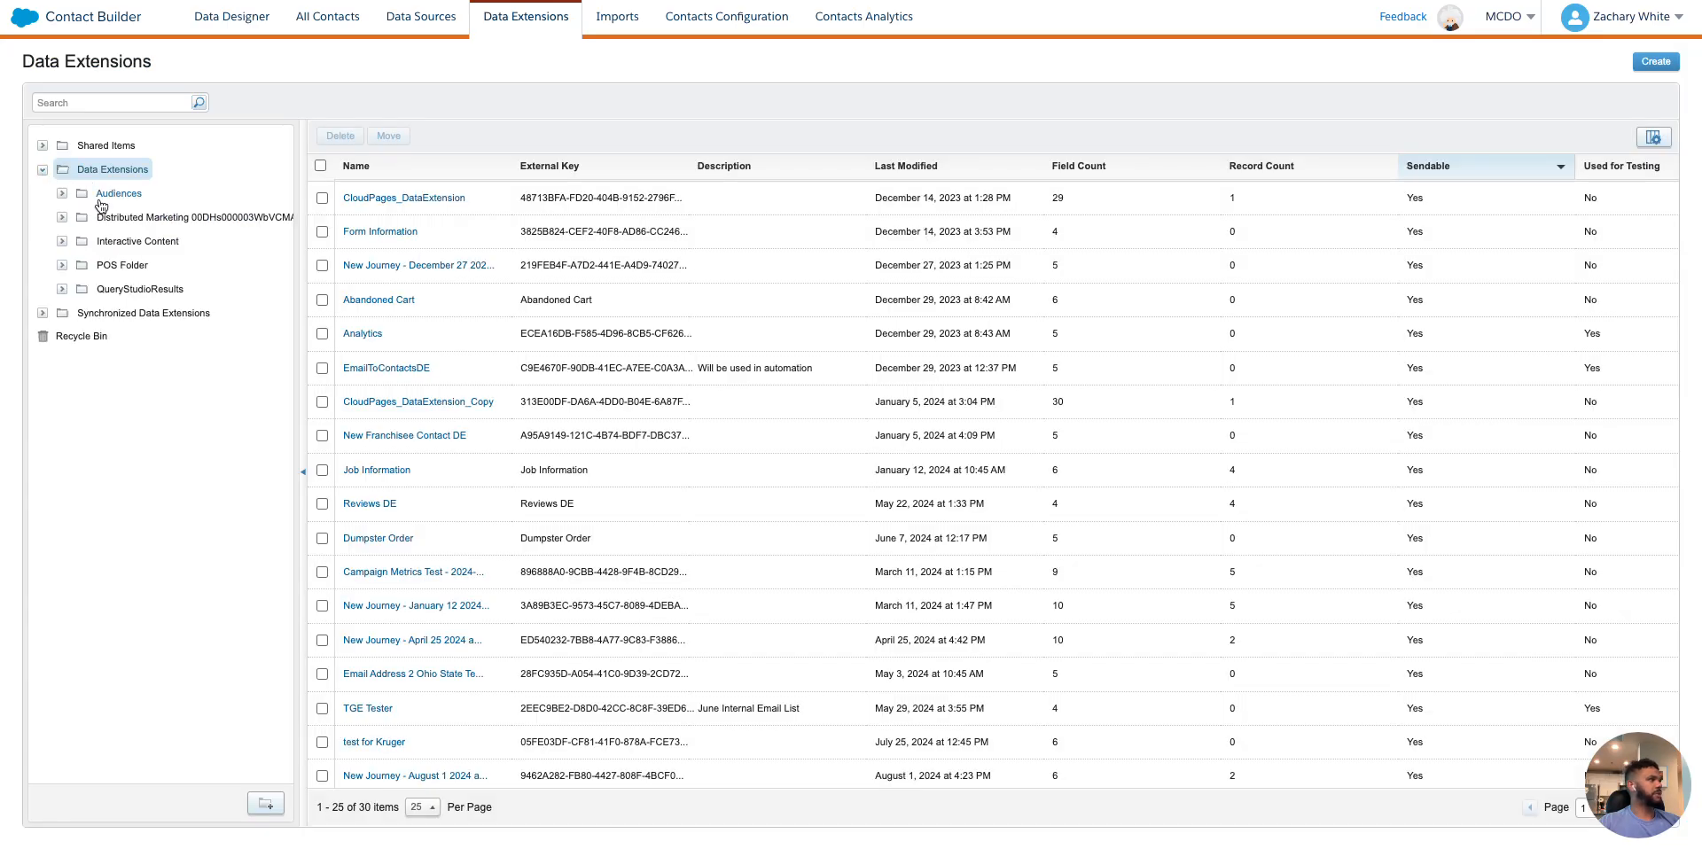
{"action": "left_click", "coordinate": [113, 195]}
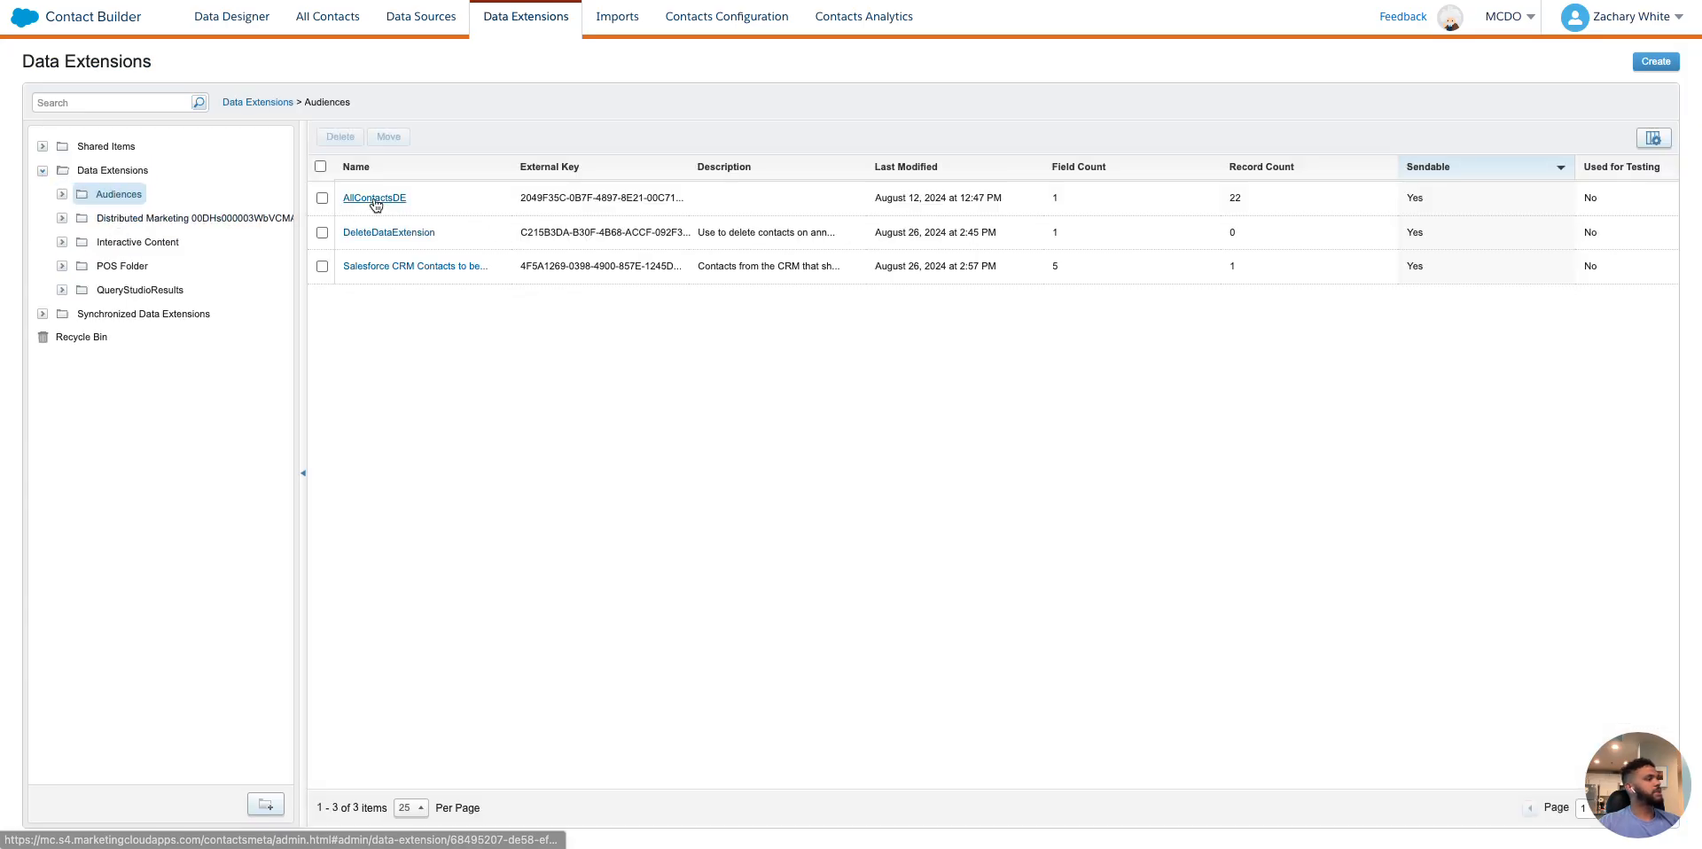
Examine the SubscriberKey attribute and the records of the AllContactsDE data extension
{"action": "left_click", "coordinate": [372, 201]}
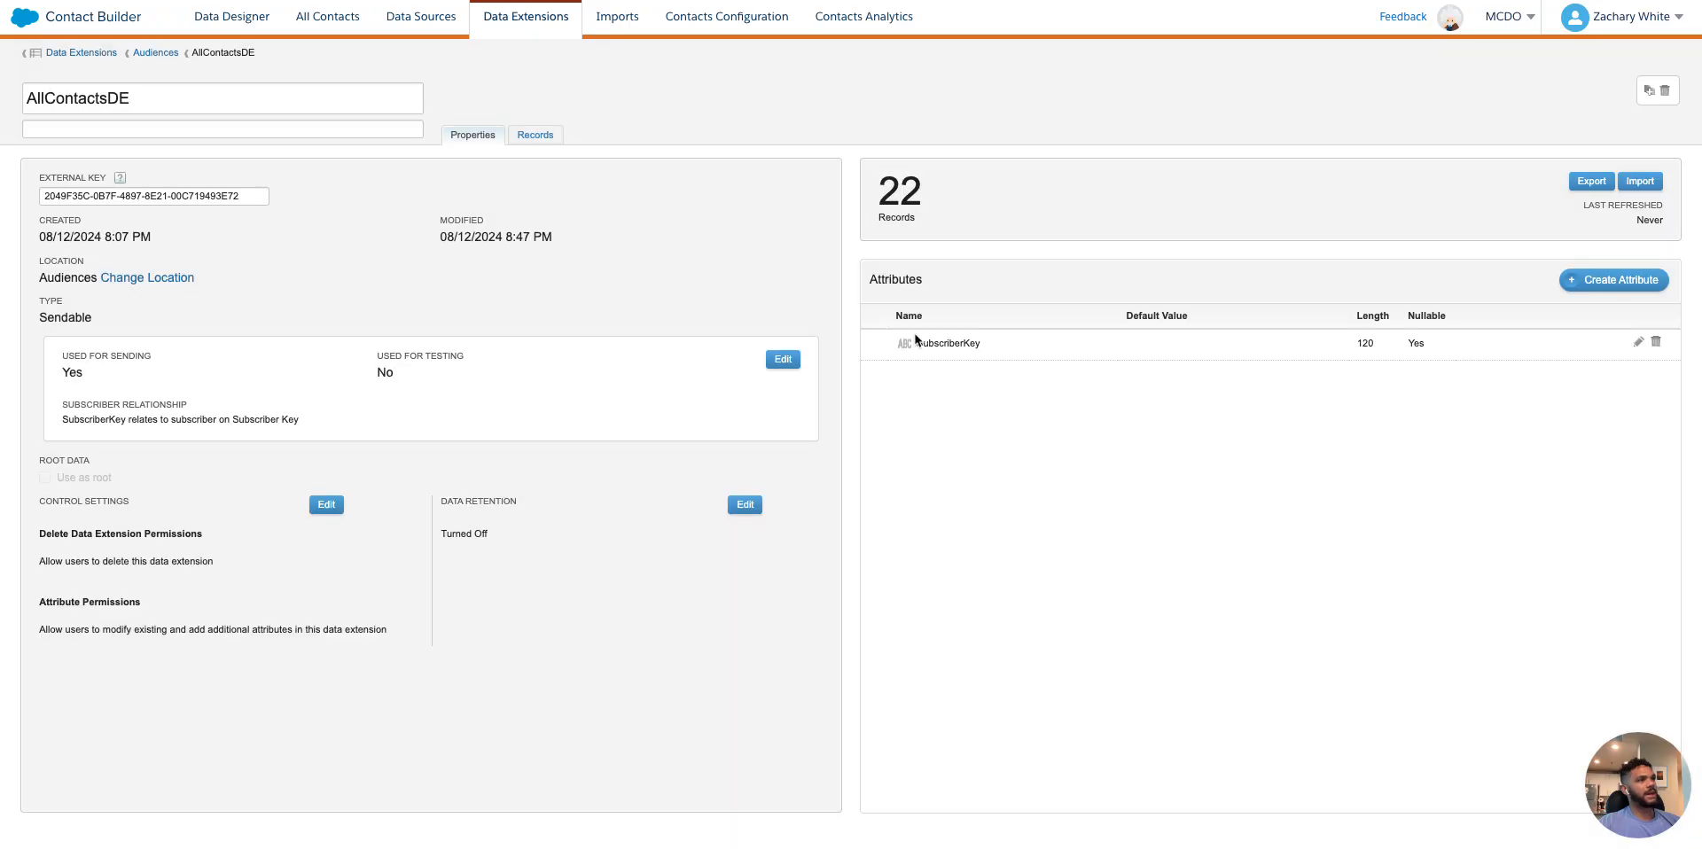
{"action": "left_click_drag", "start_coordinate": [895, 345], "coordinate": [1070, 354]}
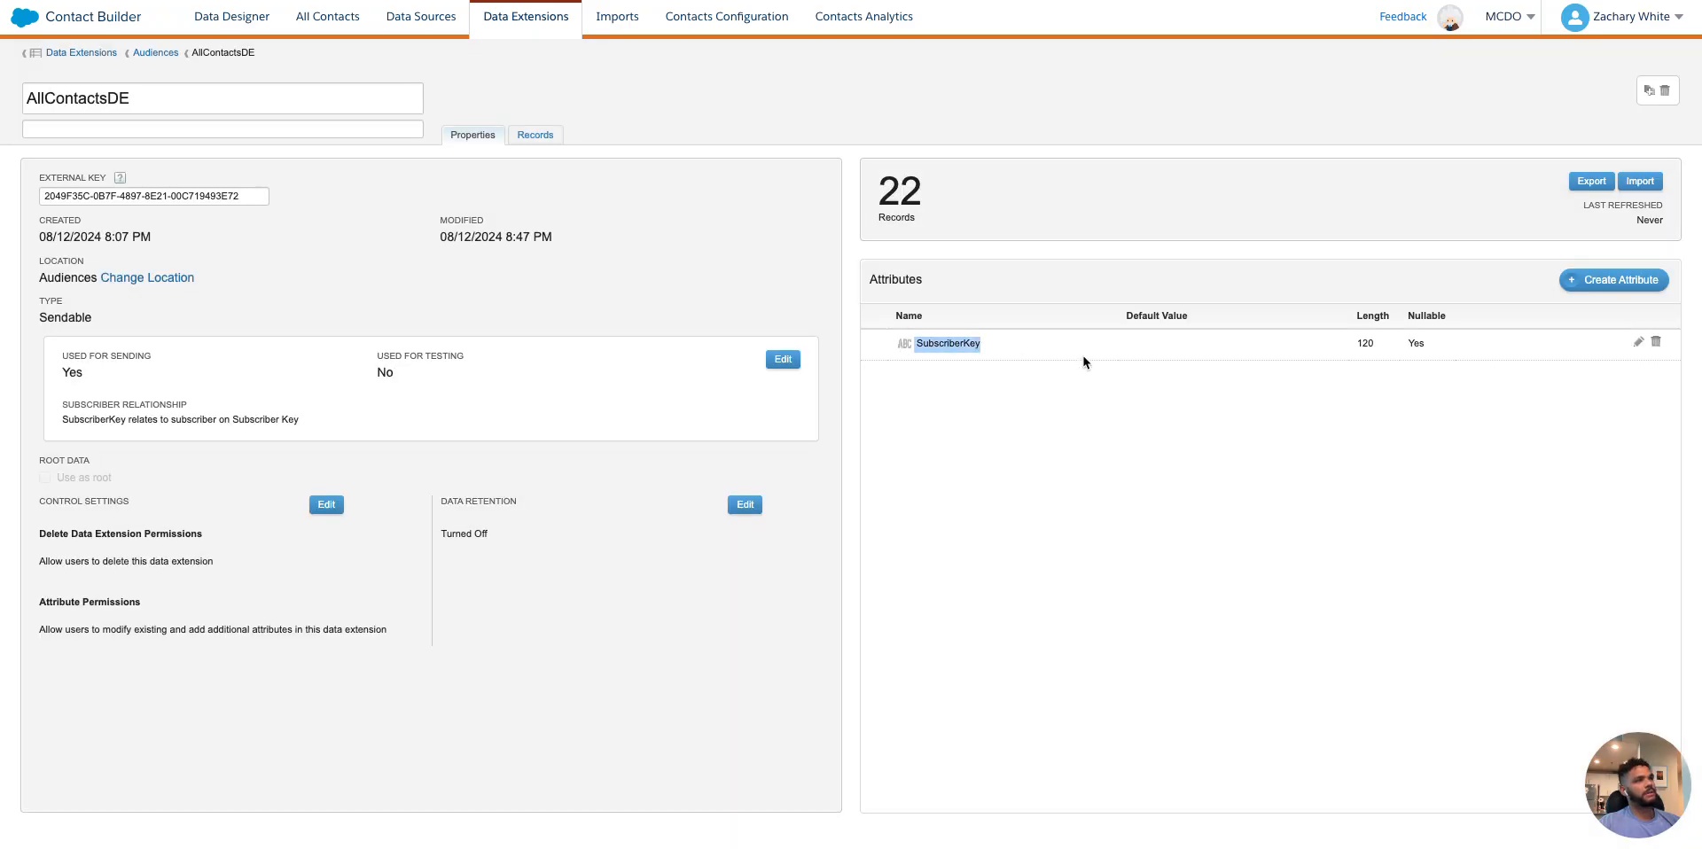
{"action": "left_click", "coordinate": [1085, 362]}
{"action": "left_click_drag", "start_coordinate": [884, 346], "coordinate": [1016, 343]}
{"action": "left_click", "coordinate": [1016, 343]}
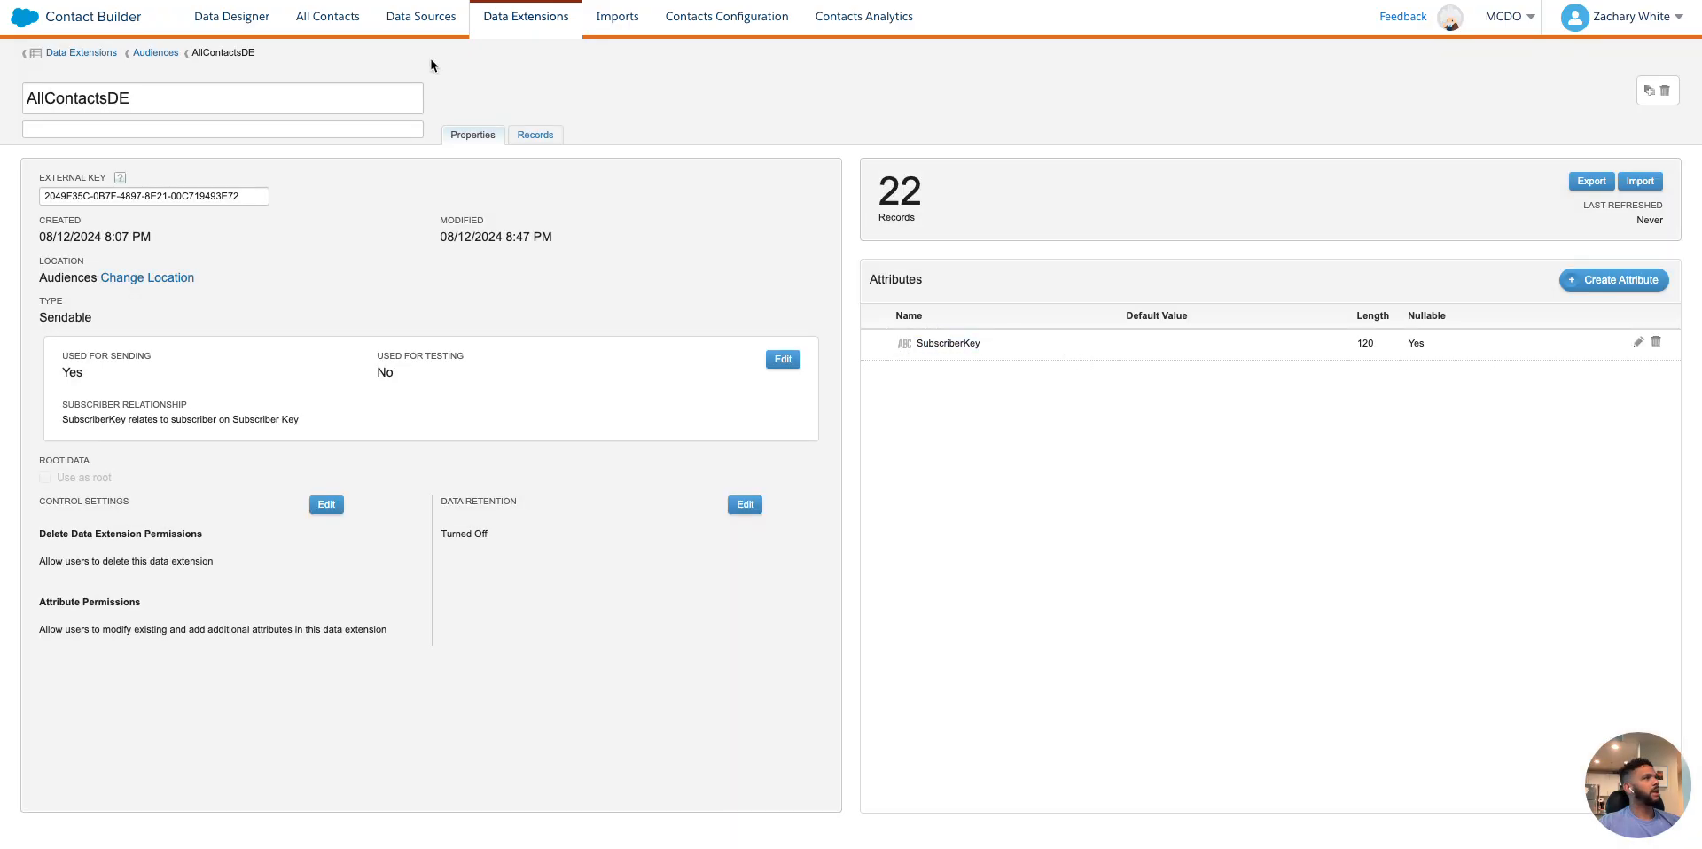
{"action": "left_click", "coordinate": [535, 134]}
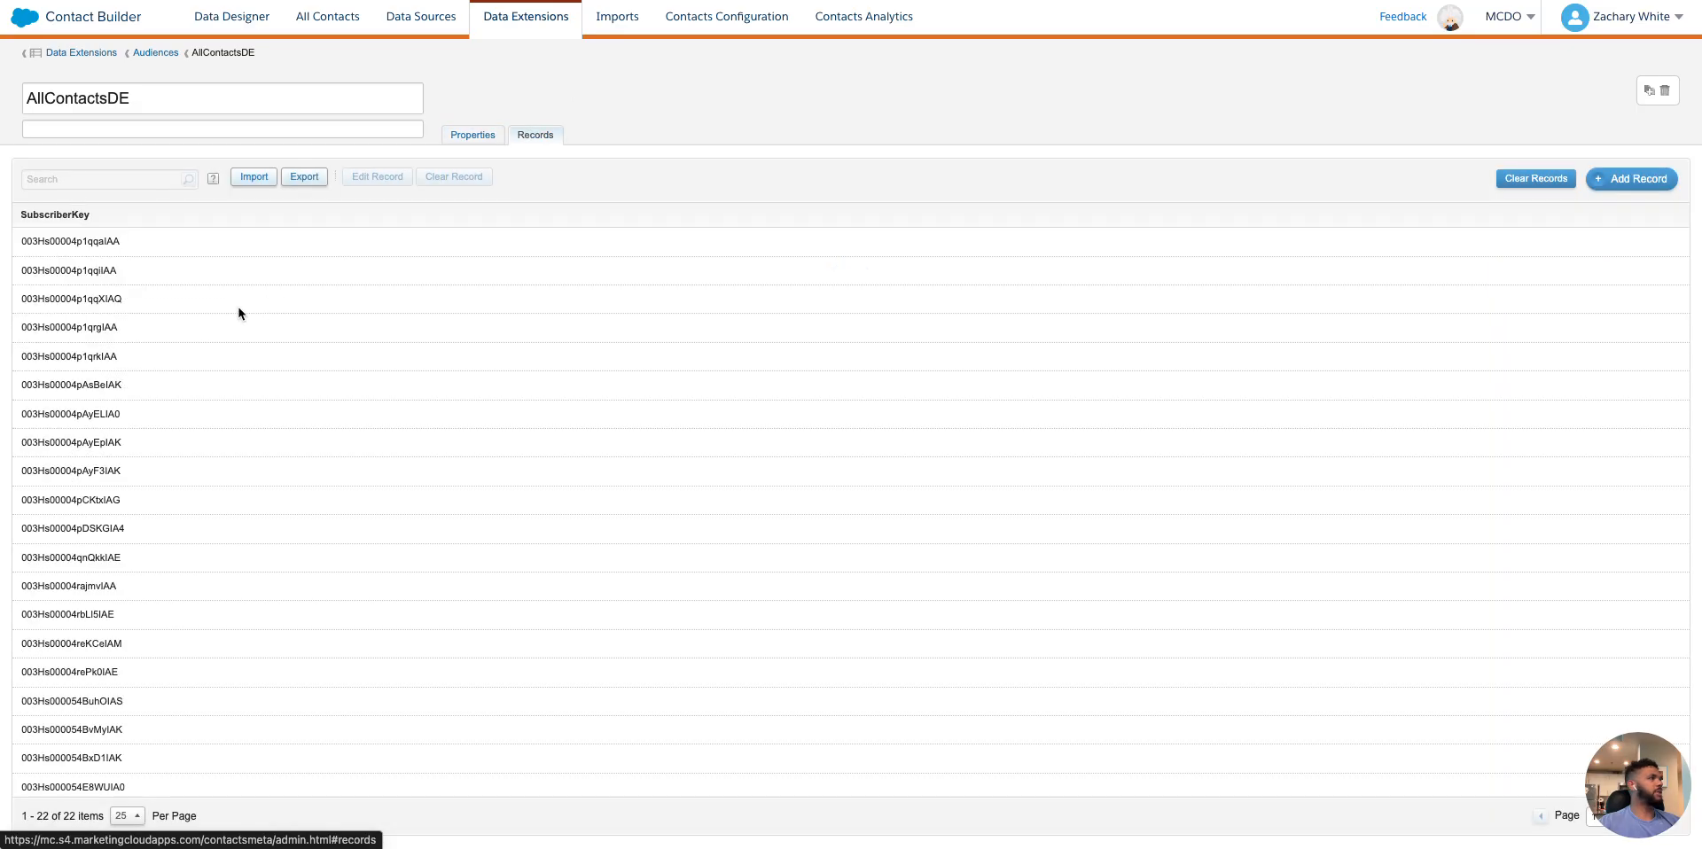
{"action": "scroll", "coordinate": [197, 327], "scroll_direction": "down", "scroll_amount": 1}
{"action": "scroll", "coordinate": [197, 327], "scroll_direction": "up", "scroll_amount": 1}
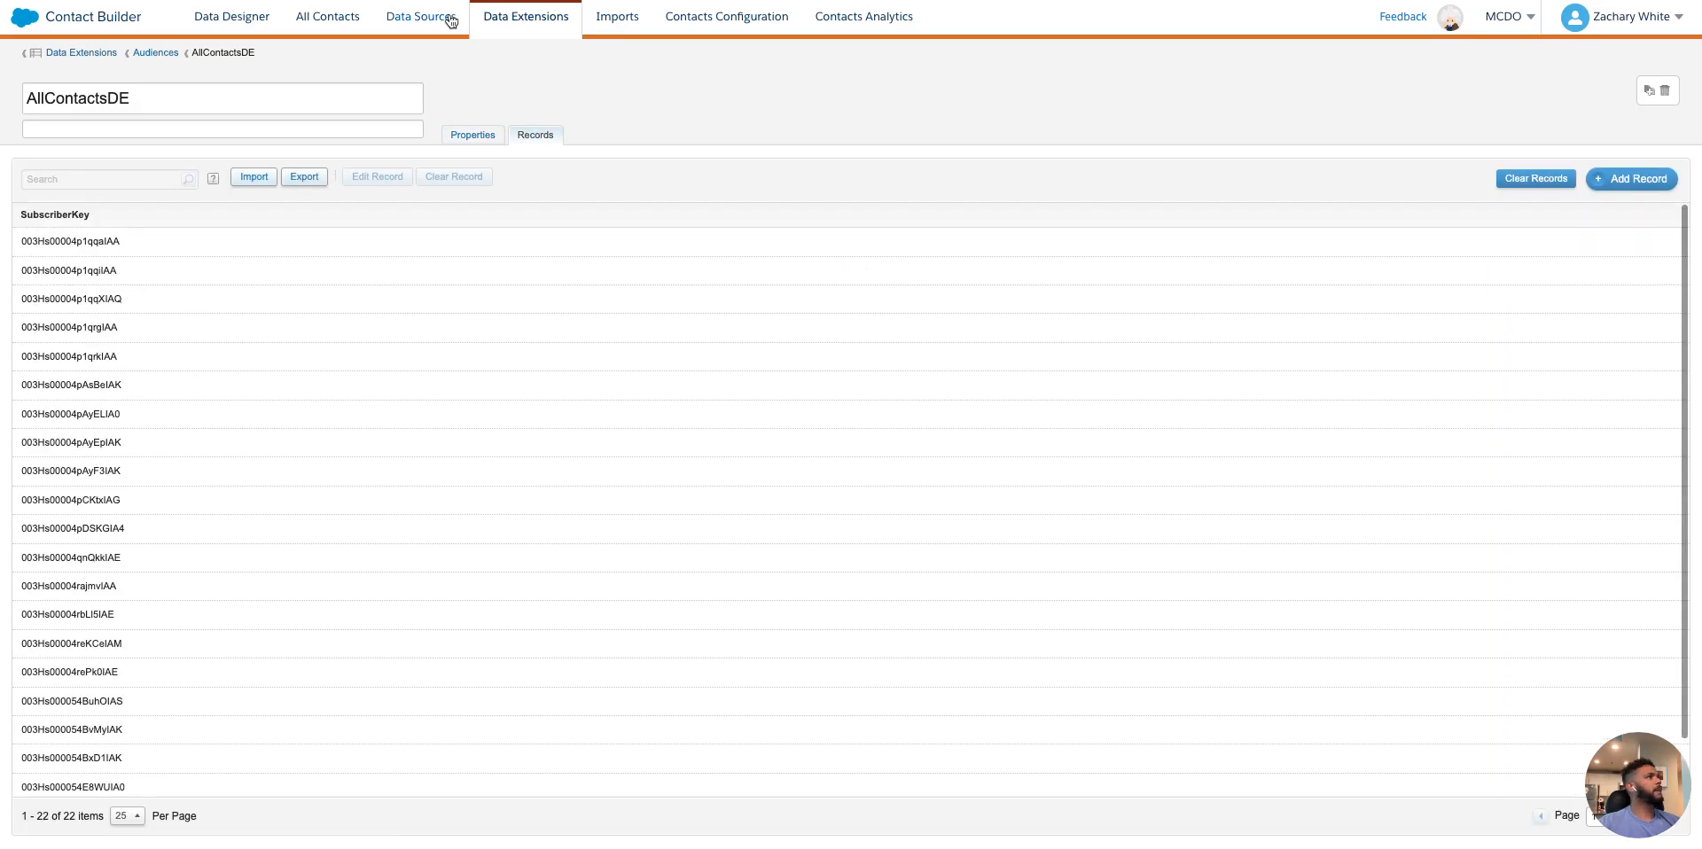
Review the properties and attributes of DeleteDataExtension in the Audiences folder, and return to the data extensions
{"action": "left_click", "coordinate": [507, 20]}
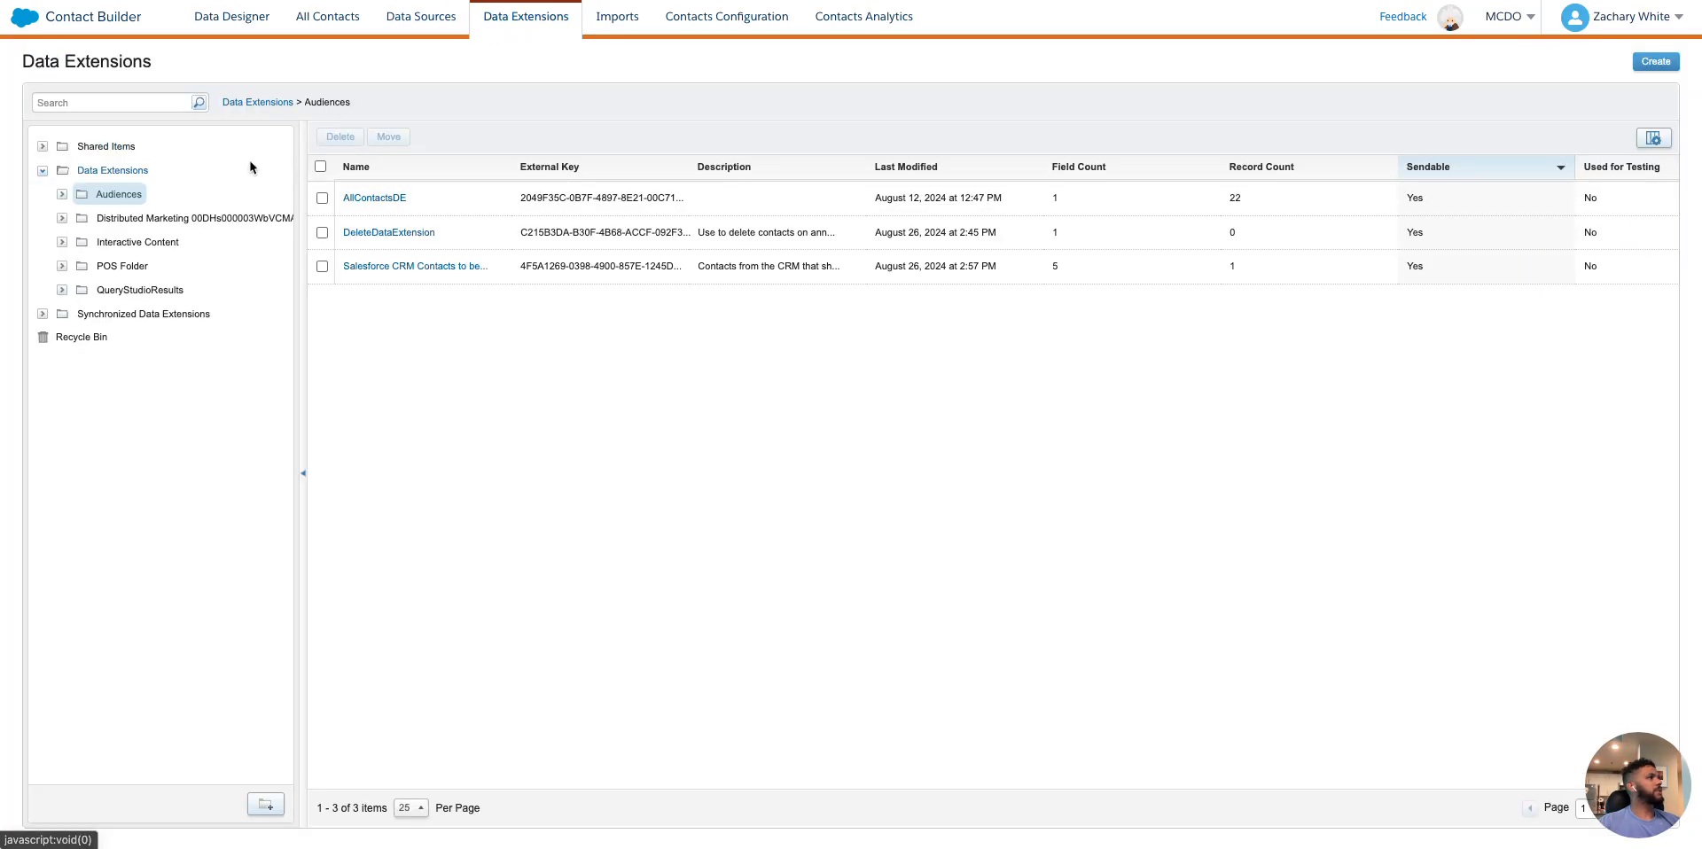
{"action": "left_click", "coordinate": [369, 234]}
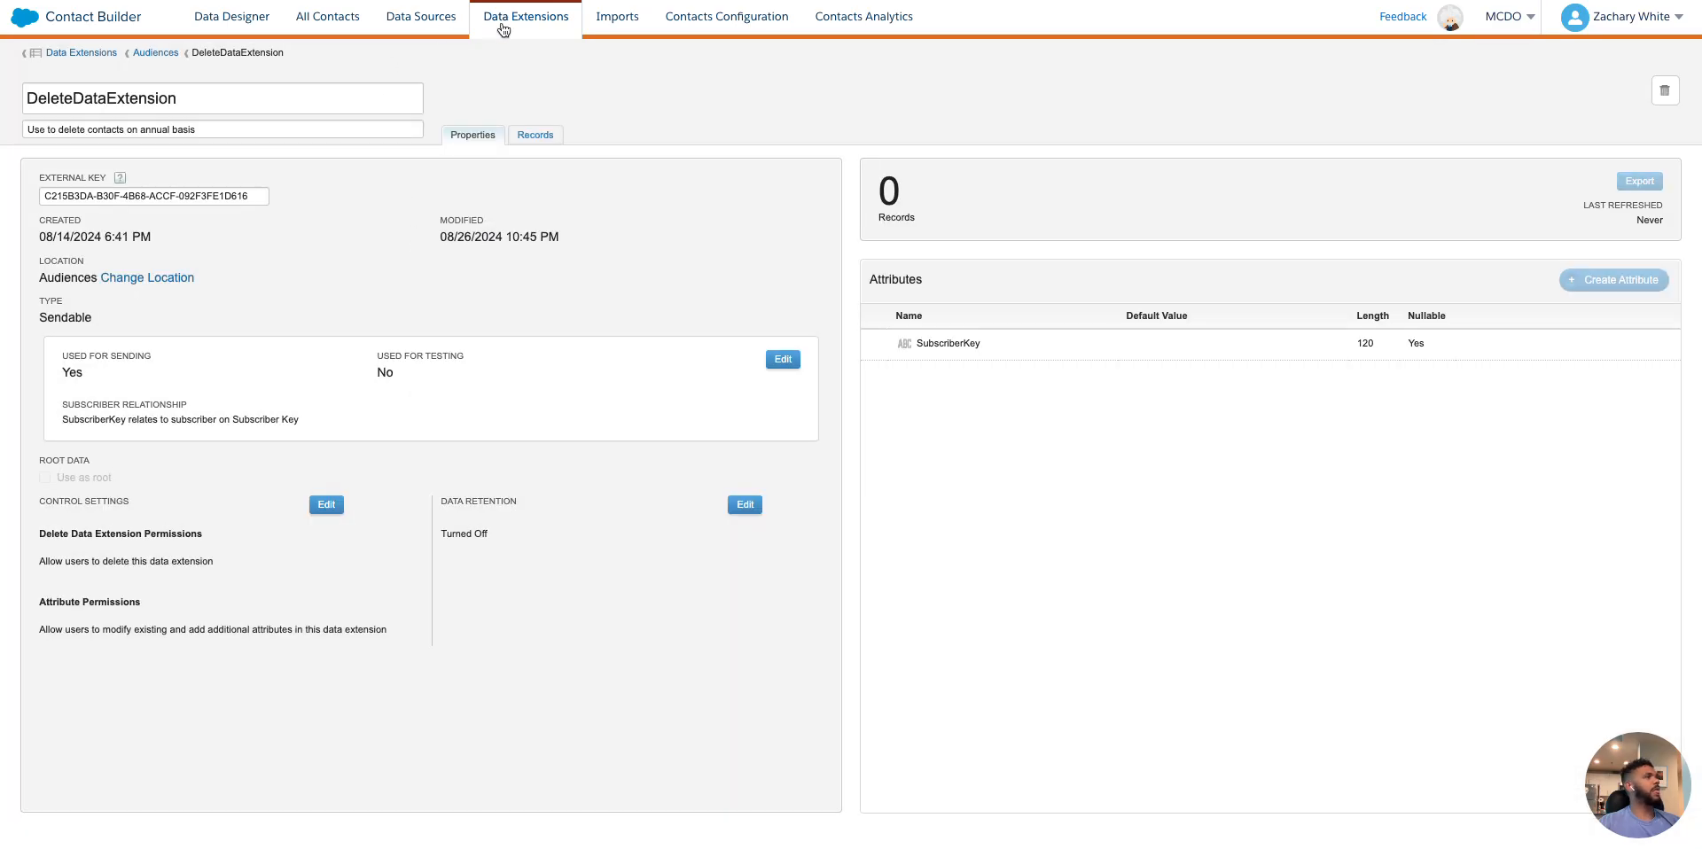
{"action": "left_click", "coordinate": [502, 27]}
Open the Salesforce CRM Contacts to be deleted data extension and examine its name, email, ContactId and SubscriberKey attributes
{"action": "left_click", "coordinate": [416, 268]}
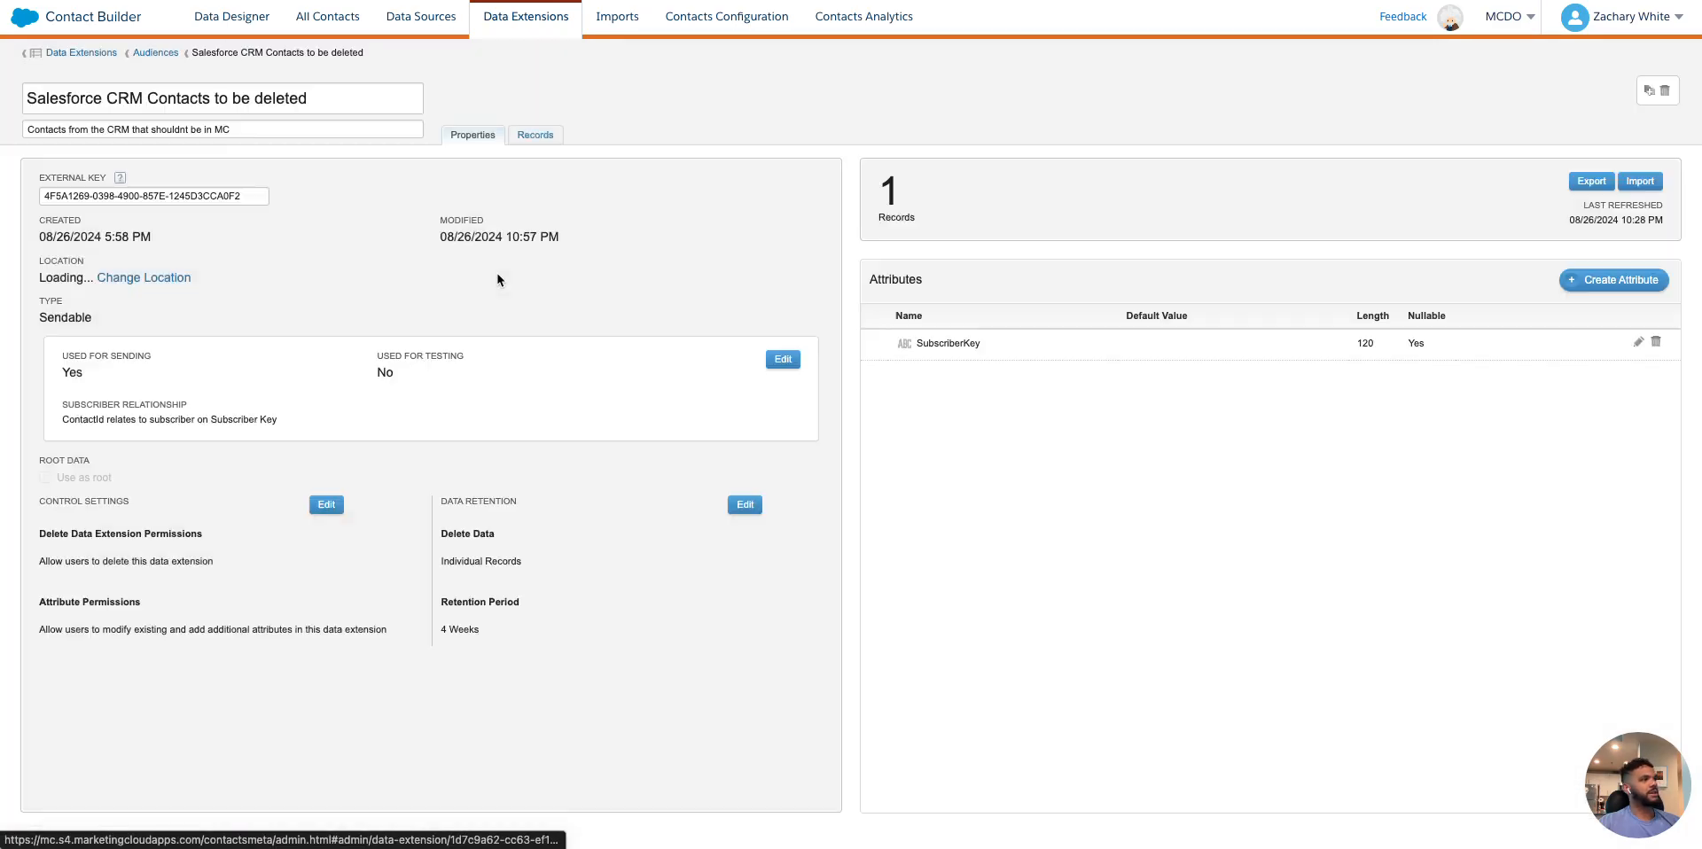
{"action": "left_click_drag", "start_coordinate": [901, 347], "coordinate": [1013, 349]}
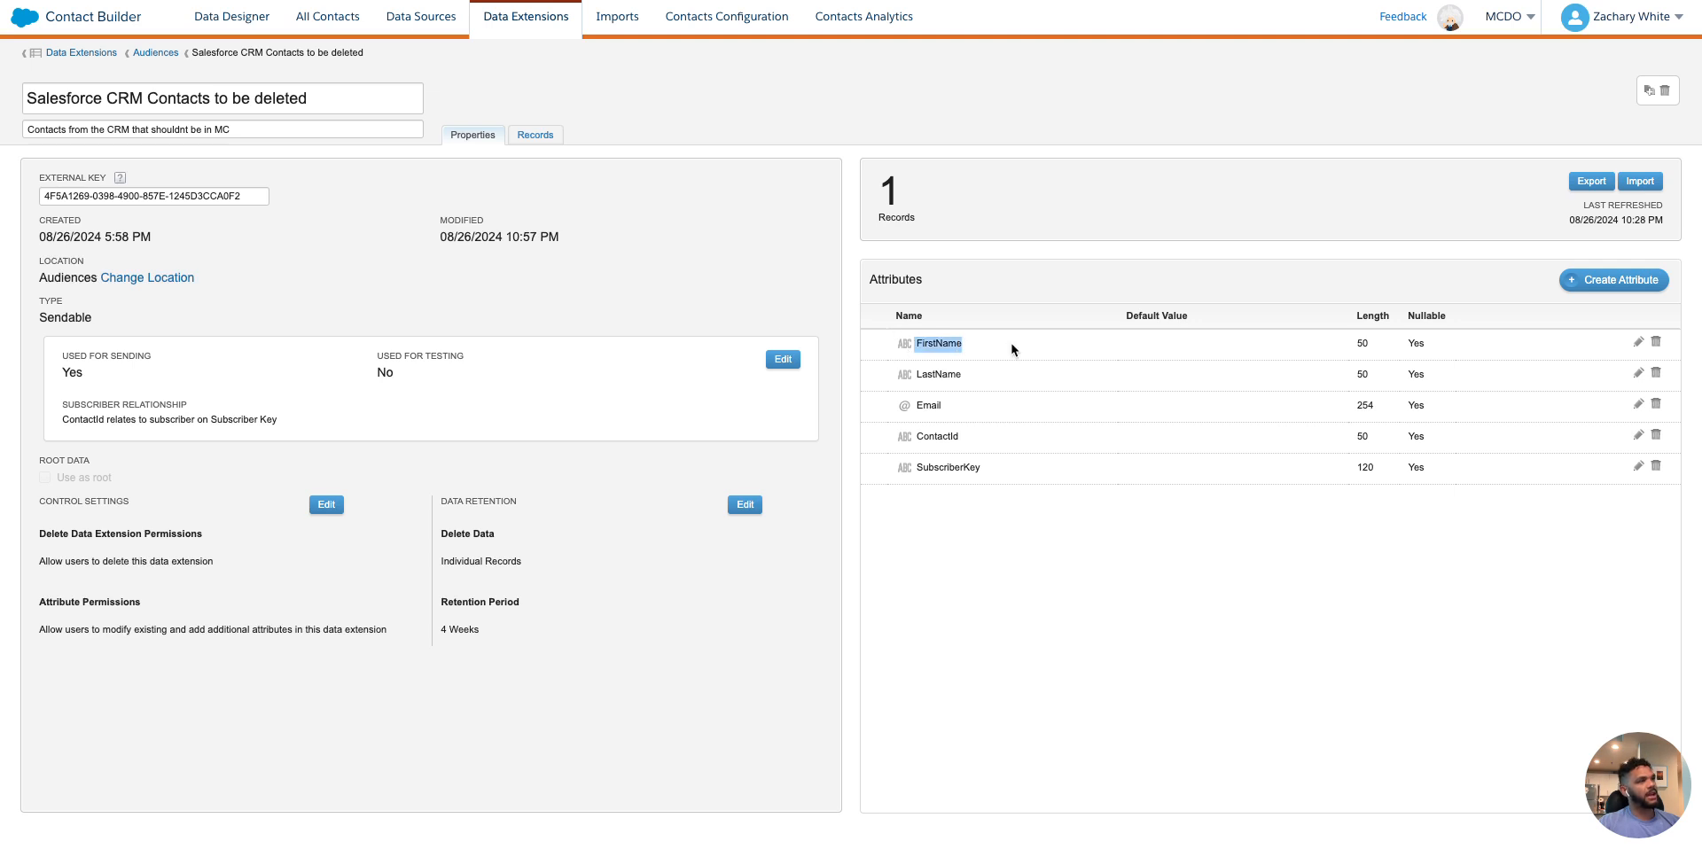
{"action": "left_click_drag", "start_coordinate": [897, 374], "coordinate": [999, 376]}
{"action": "left_click_drag", "start_coordinate": [911, 408], "coordinate": [1012, 413]}
{"action": "left_click_drag", "start_coordinate": [911, 438], "coordinate": [1022, 470]}
{"action": "left_click", "coordinate": [1044, 477]}
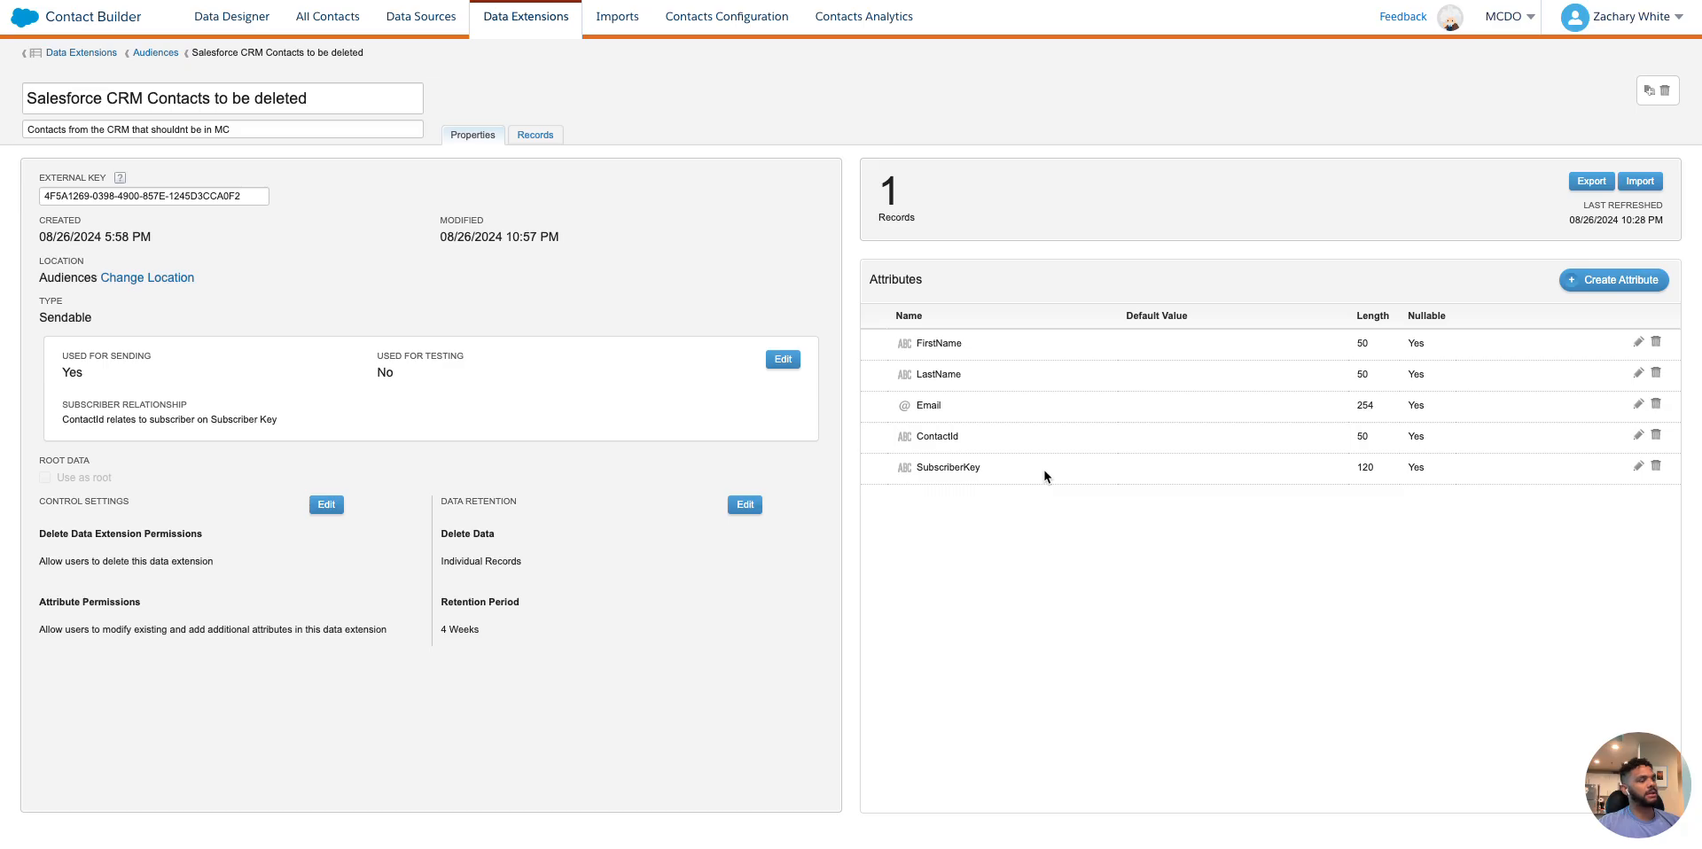
{"action": "left_click", "coordinate": [889, 477]}
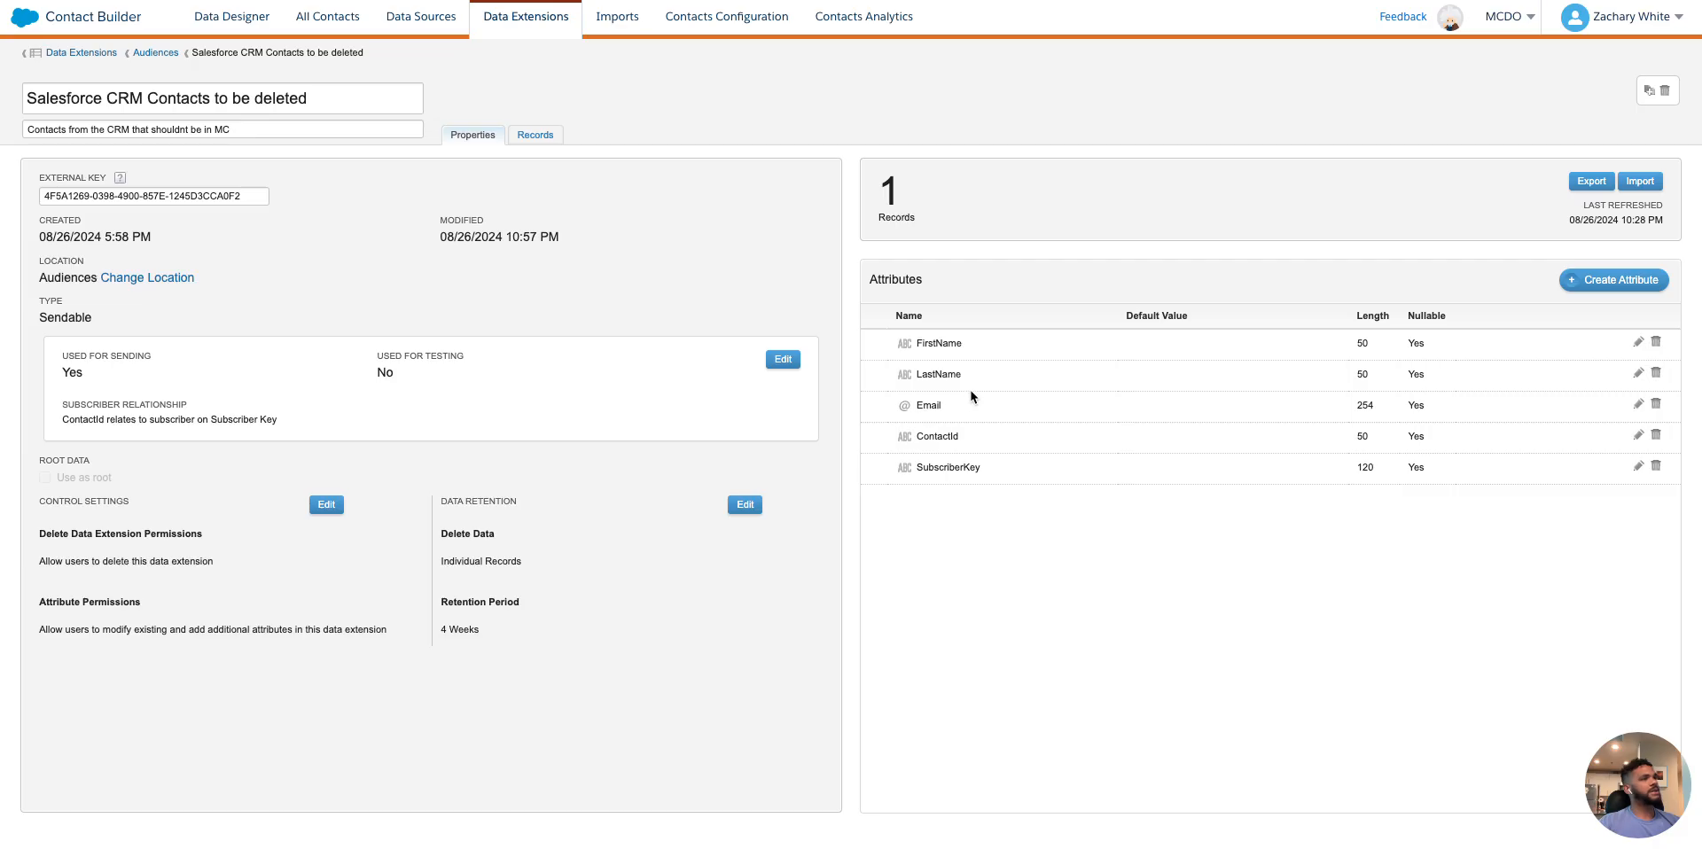
{"action": "left_click_drag", "start_coordinate": [893, 464], "coordinate": [1012, 475]}
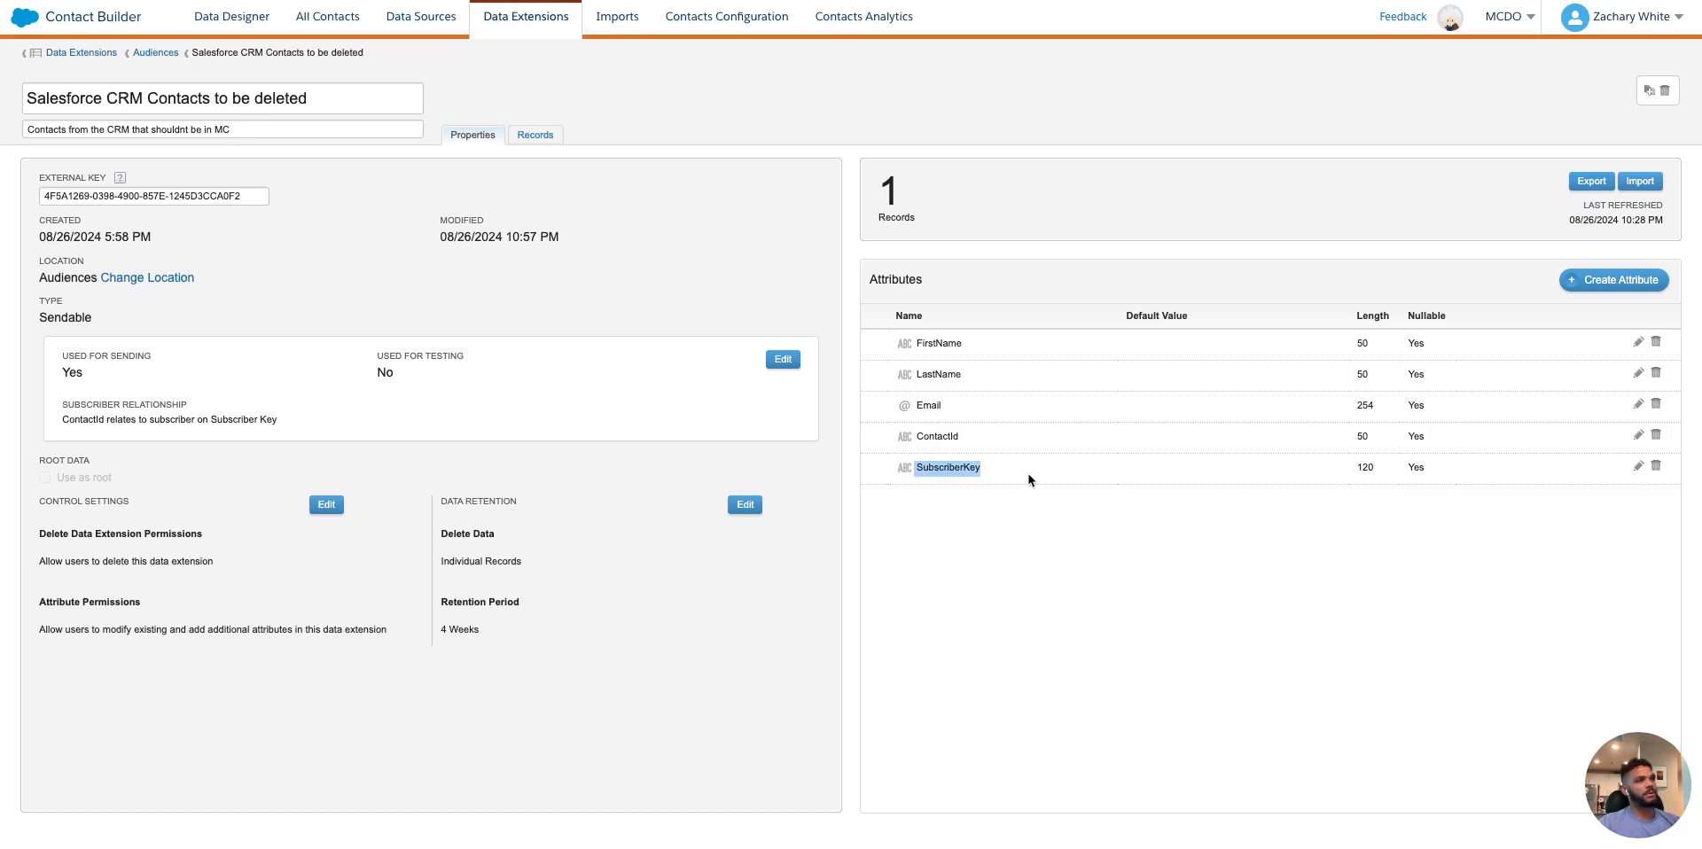
{"action": "left_click", "coordinate": [878, 480]}
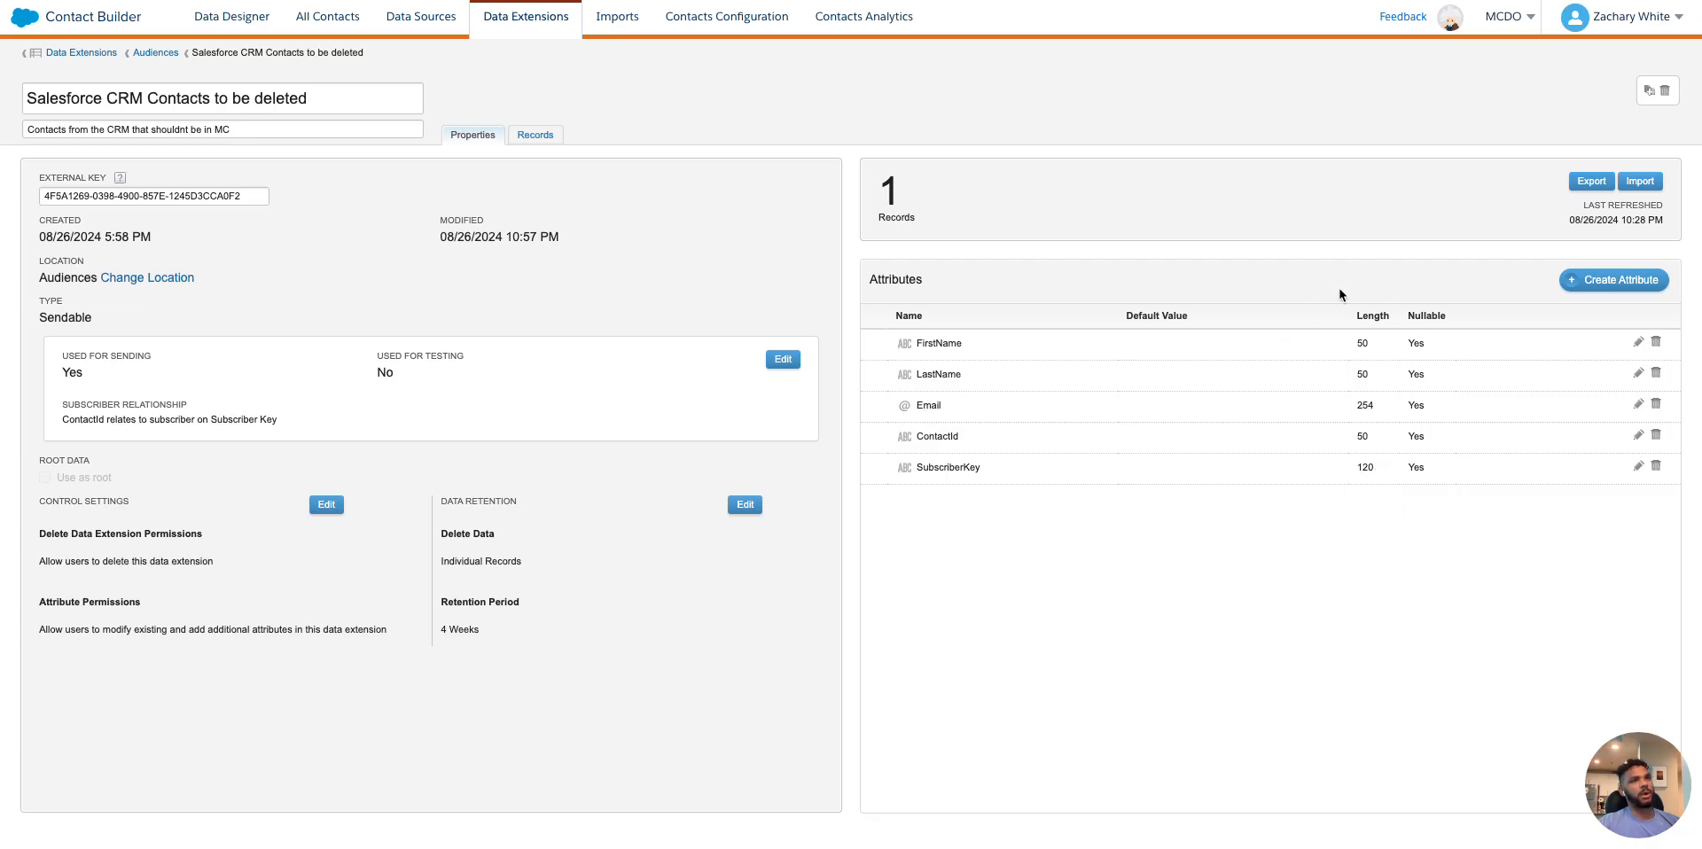
Switch to Automation Studio, open the AllContactQUery SQL query activity and examine the source its query selects from
{"action": "left_click", "coordinate": [27, 20]}
{"action": "mouse_move", "coordinate": [587, 120]}
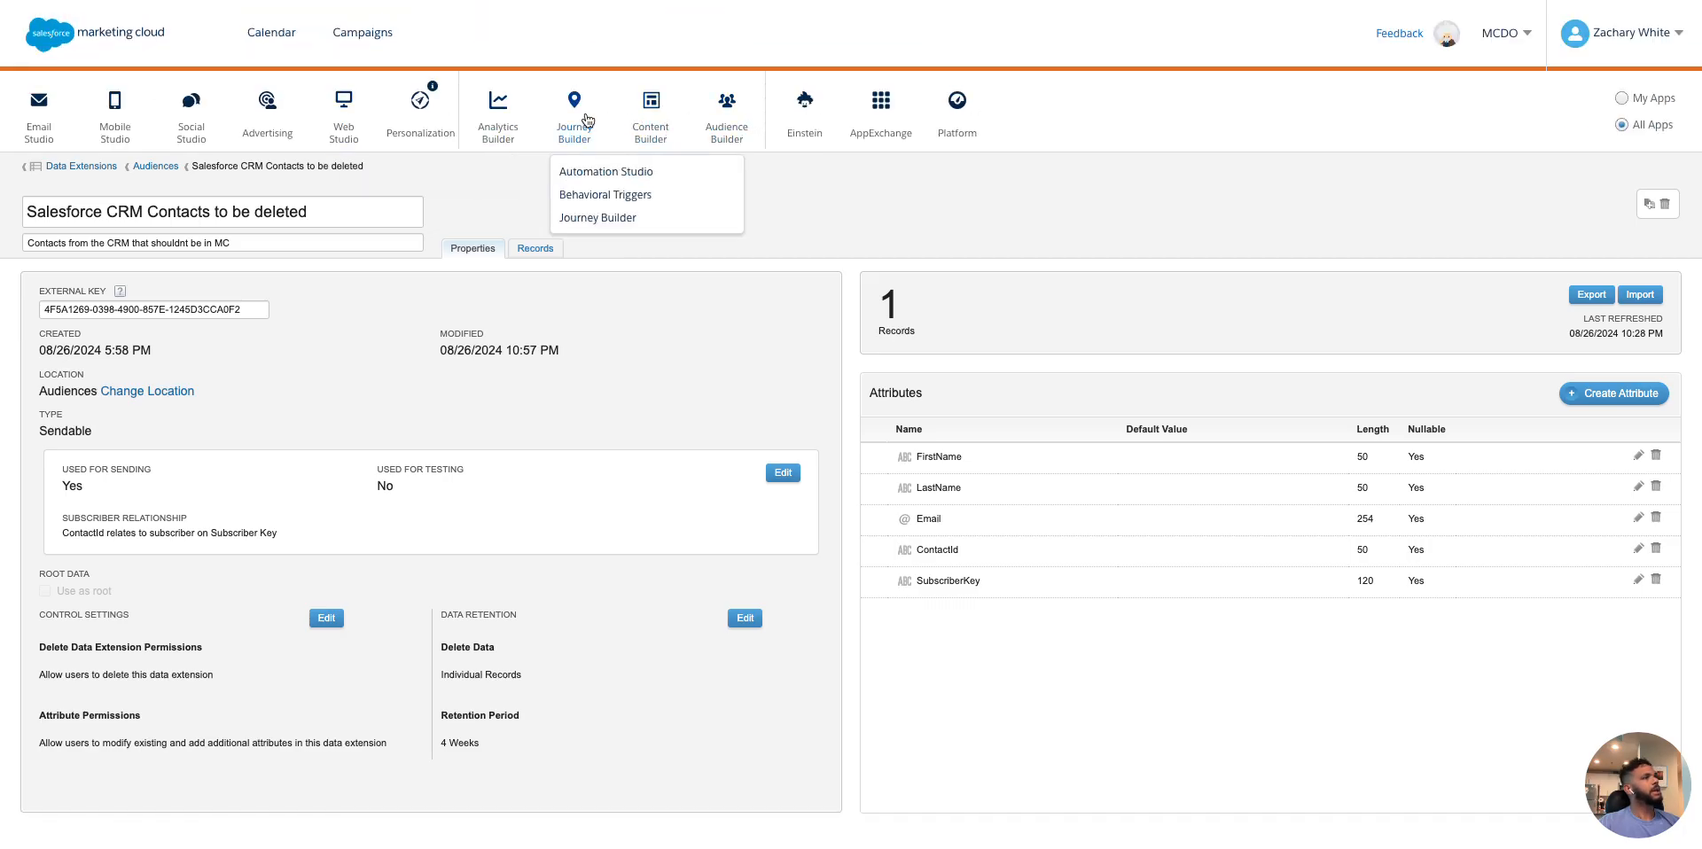
{"action": "left_click", "coordinate": [603, 172]}
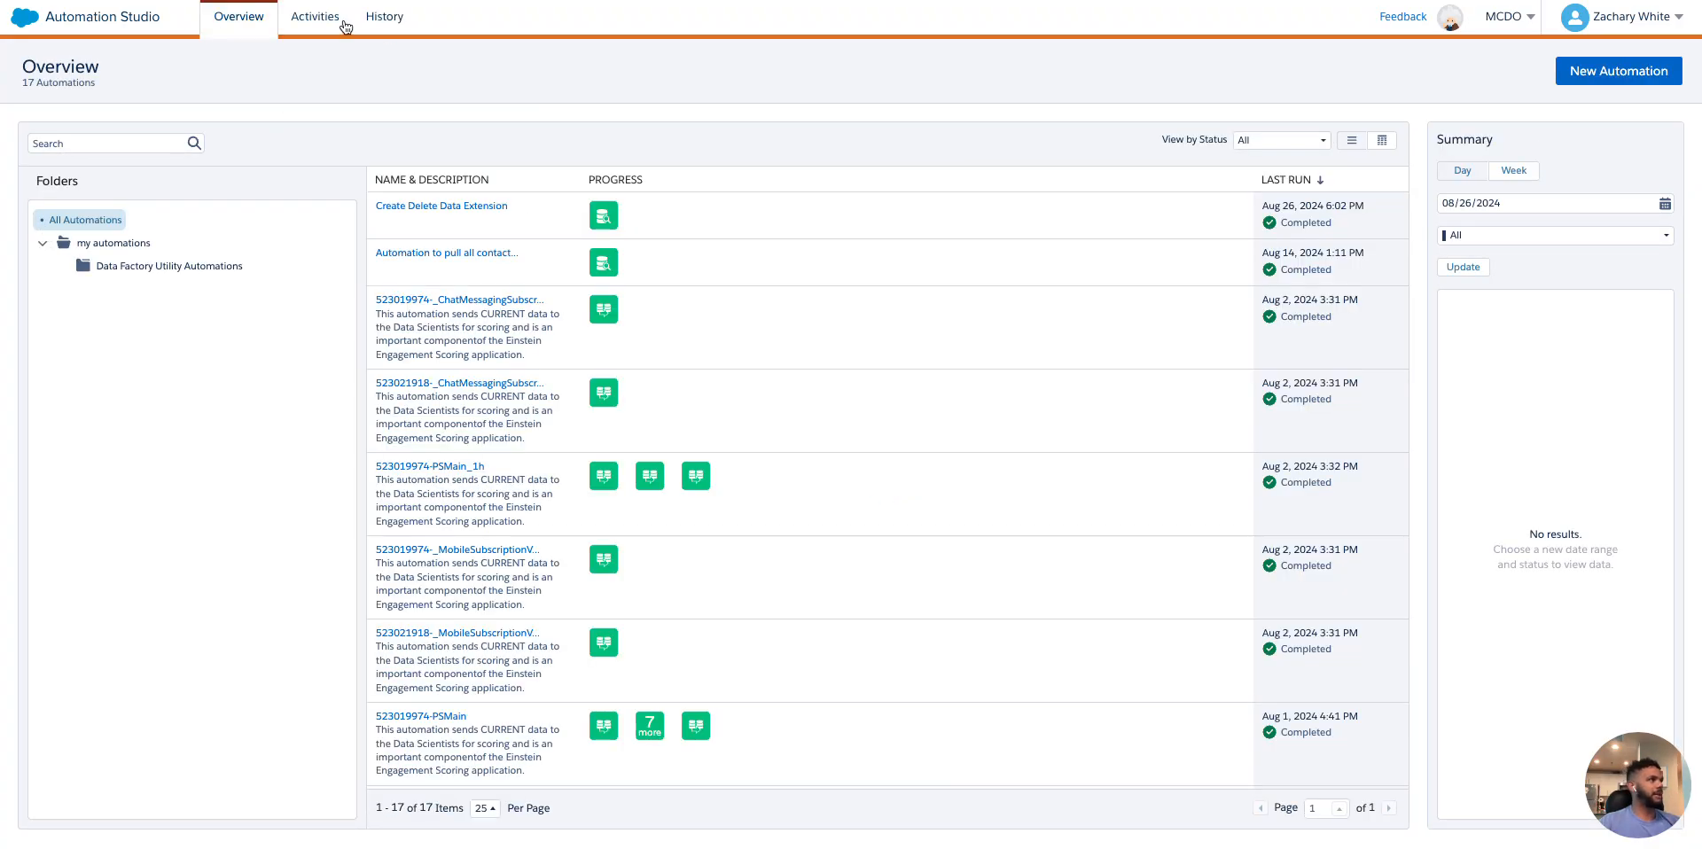
{"action": "left_click", "coordinate": [298, 25]}
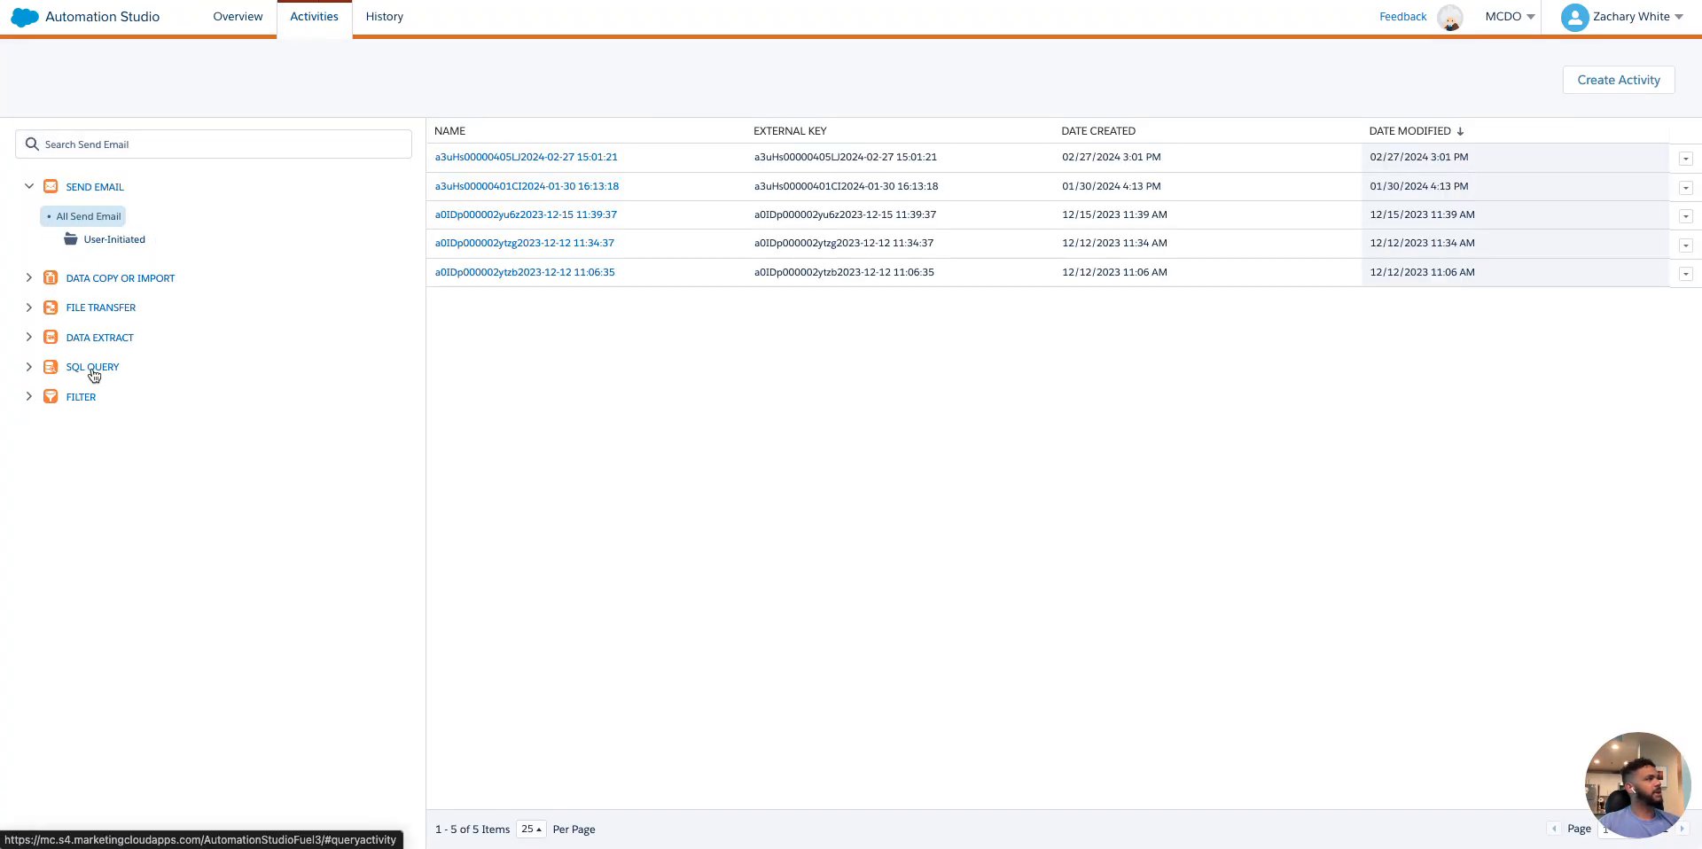
{"action": "left_click", "coordinate": [94, 367]}
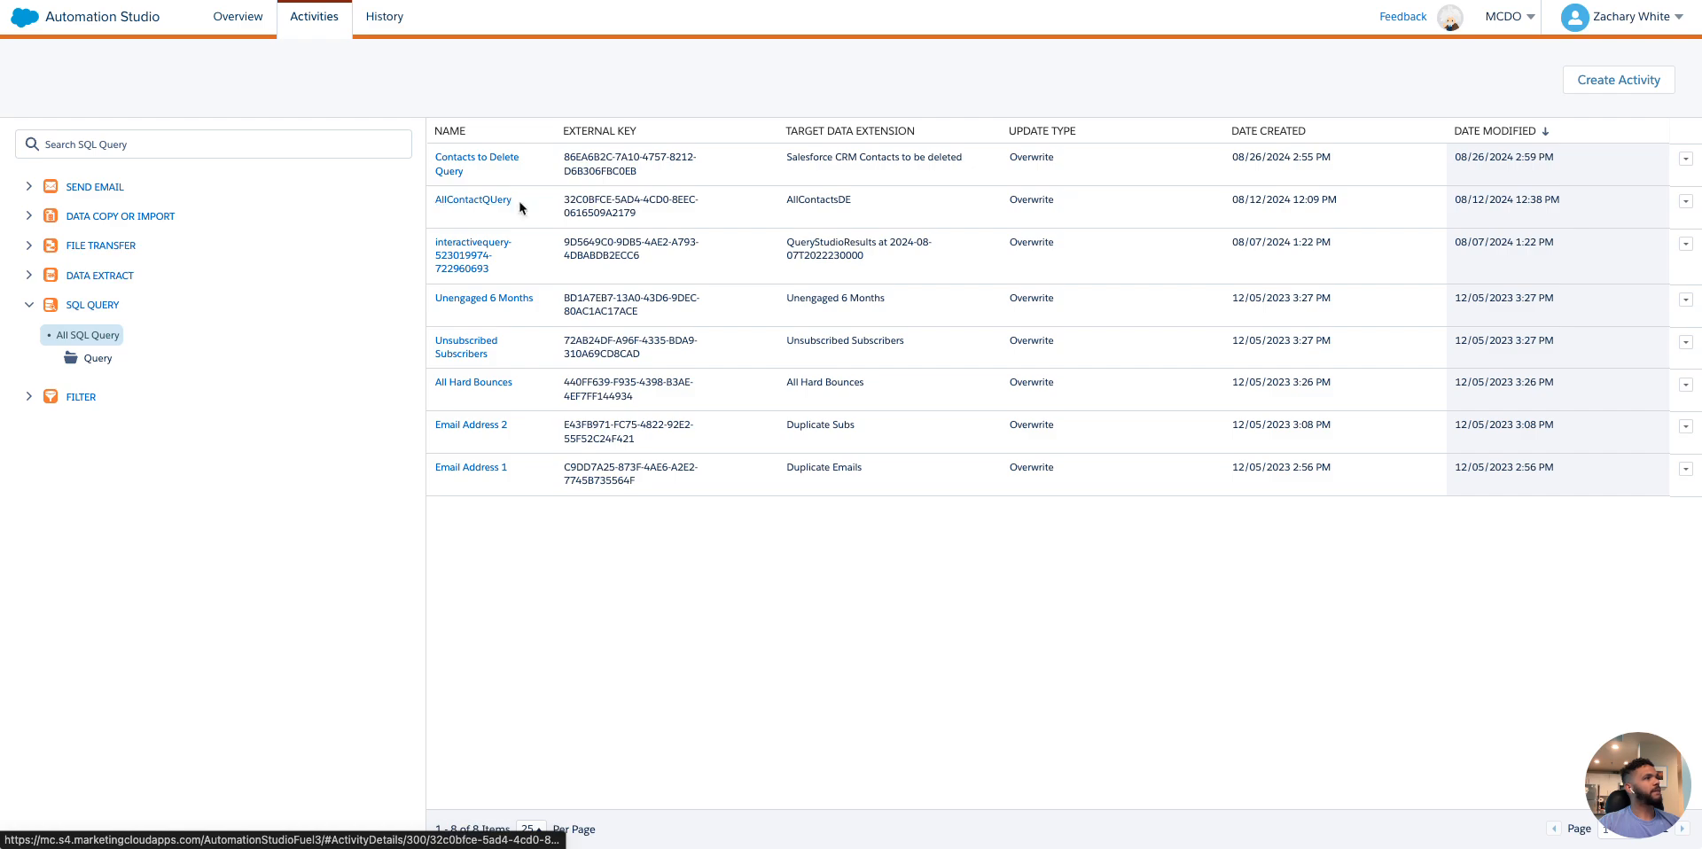
{"action": "left_click", "coordinate": [450, 203]}
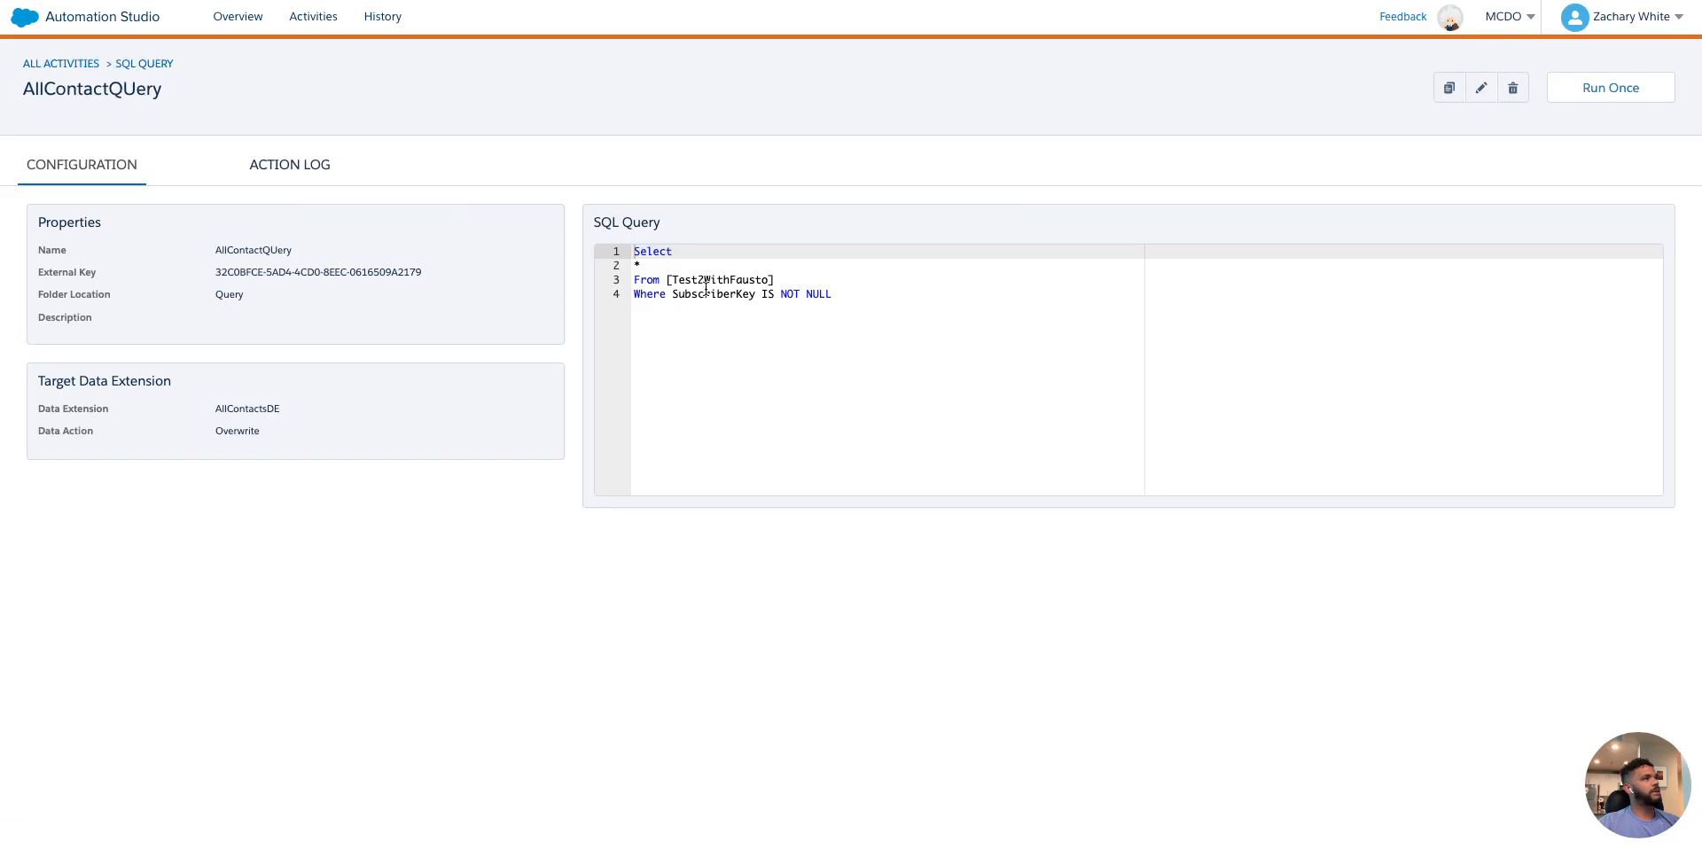
{"action": "left_click_drag", "start_coordinate": [668, 280], "coordinate": [768, 281]}
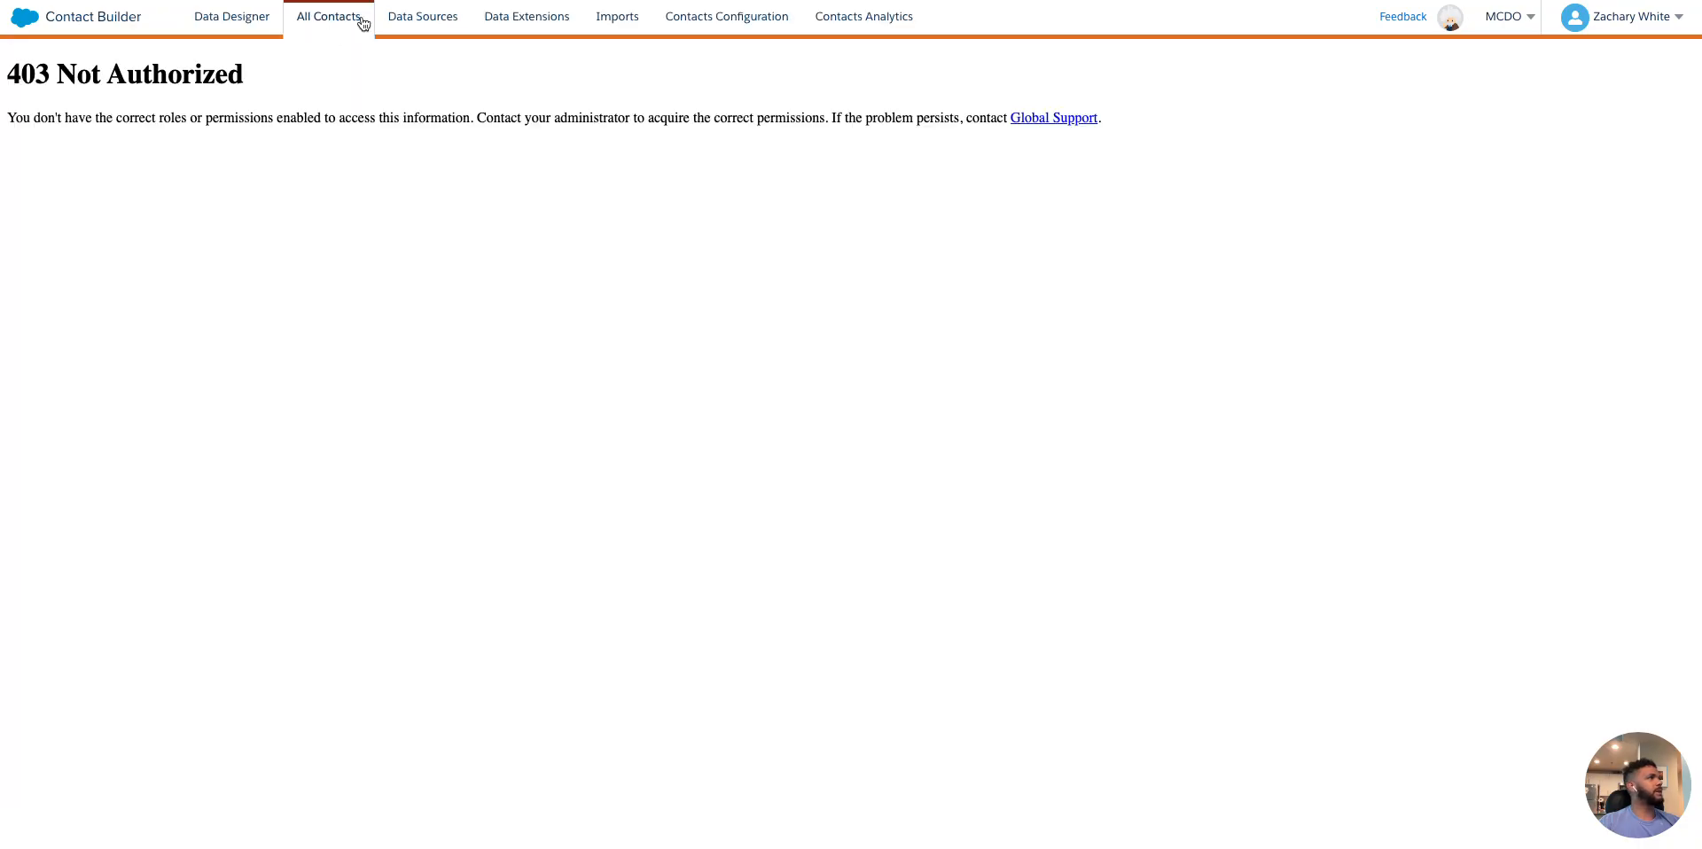
Return to Contact Builder, reload it, and open the All Contacts list among the mobile lists
{"action": "left_click", "coordinate": [536, 20]}
{"action": "left_click", "coordinate": [334, 21]}
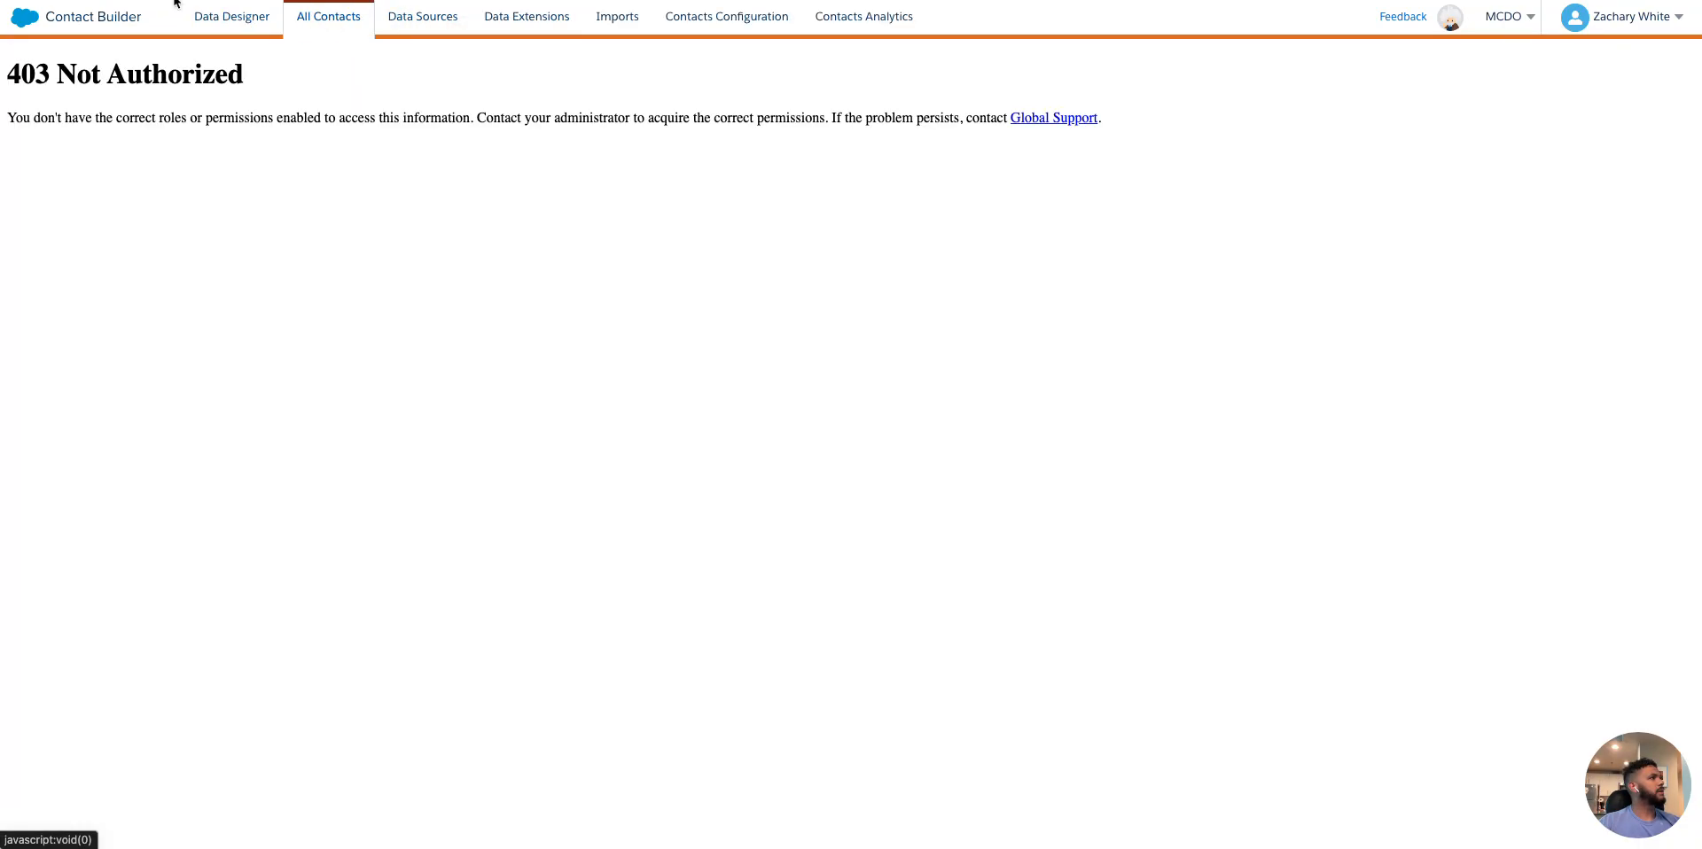
{"action": "key", "text": "F5"}
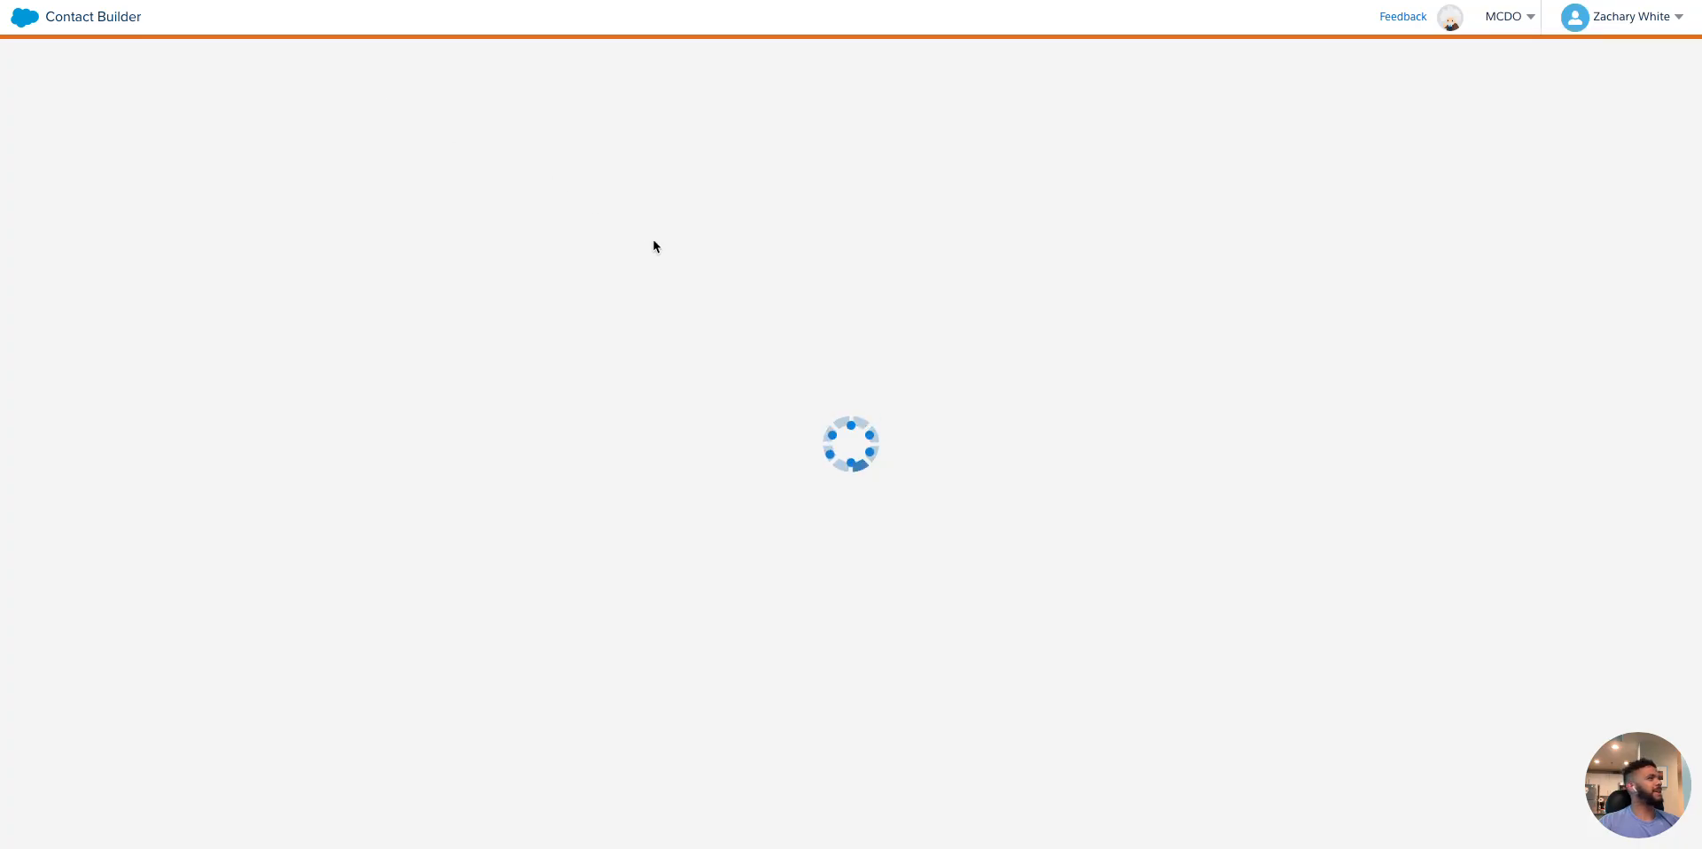
{"action": "left_click", "coordinate": [365, 16]}
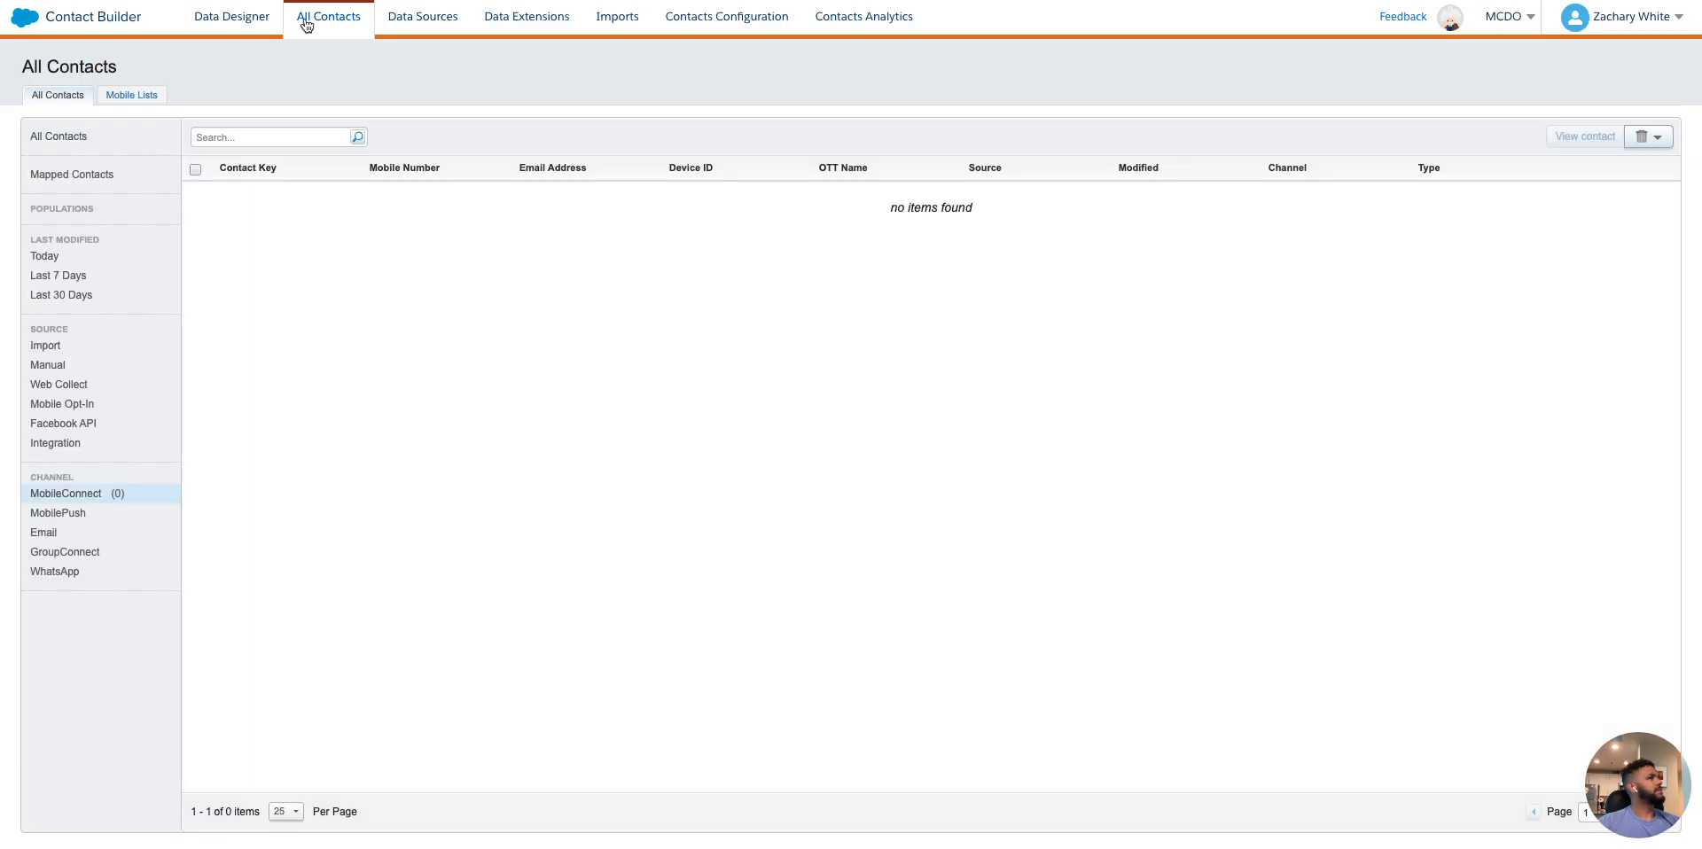
{"action": "left_click", "coordinate": [131, 95]}
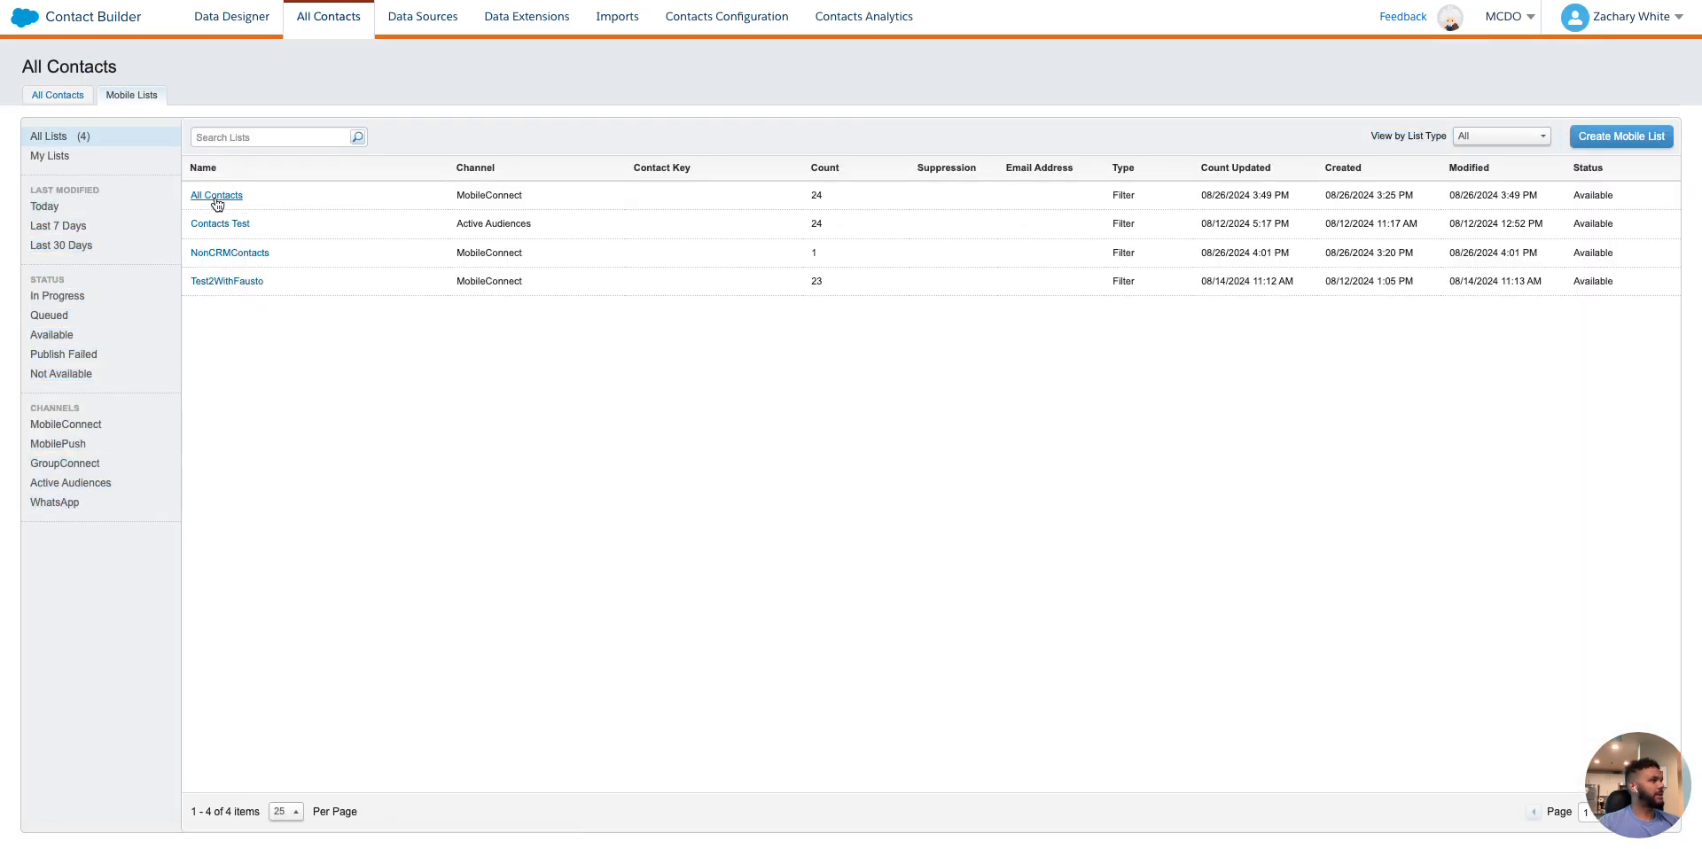
{"action": "left_click", "coordinate": [218, 196]}
Rename the mobile list to AllContacts without a space, copy the new name and apply the change
{"action": "left_click", "coordinate": [413, 75]}
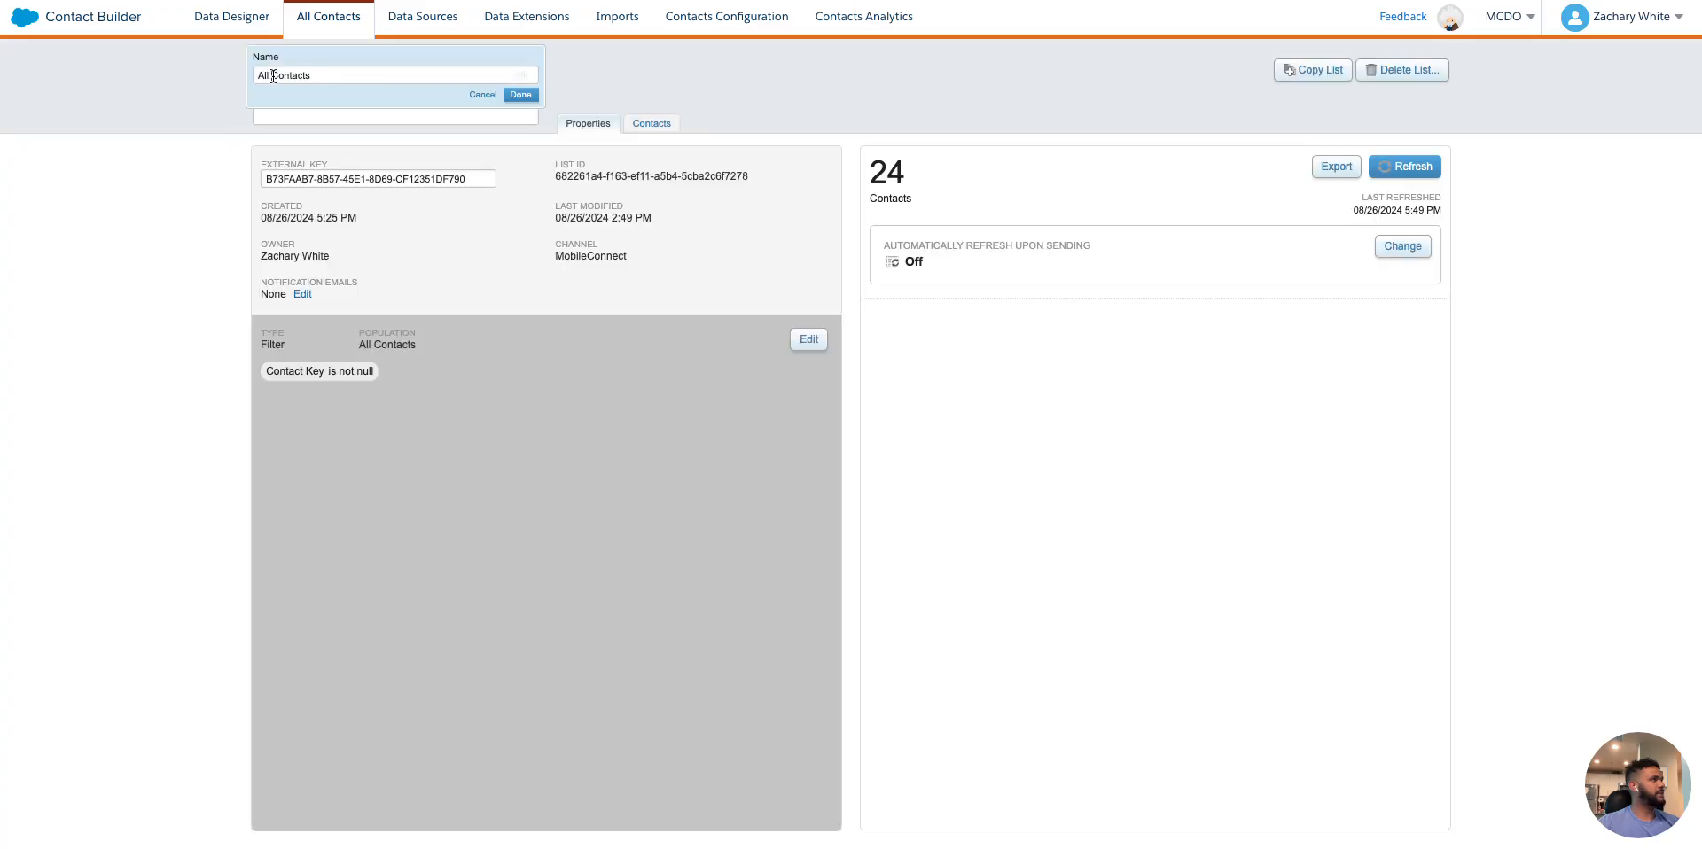
{"action": "key", "text": "BackSpace"}
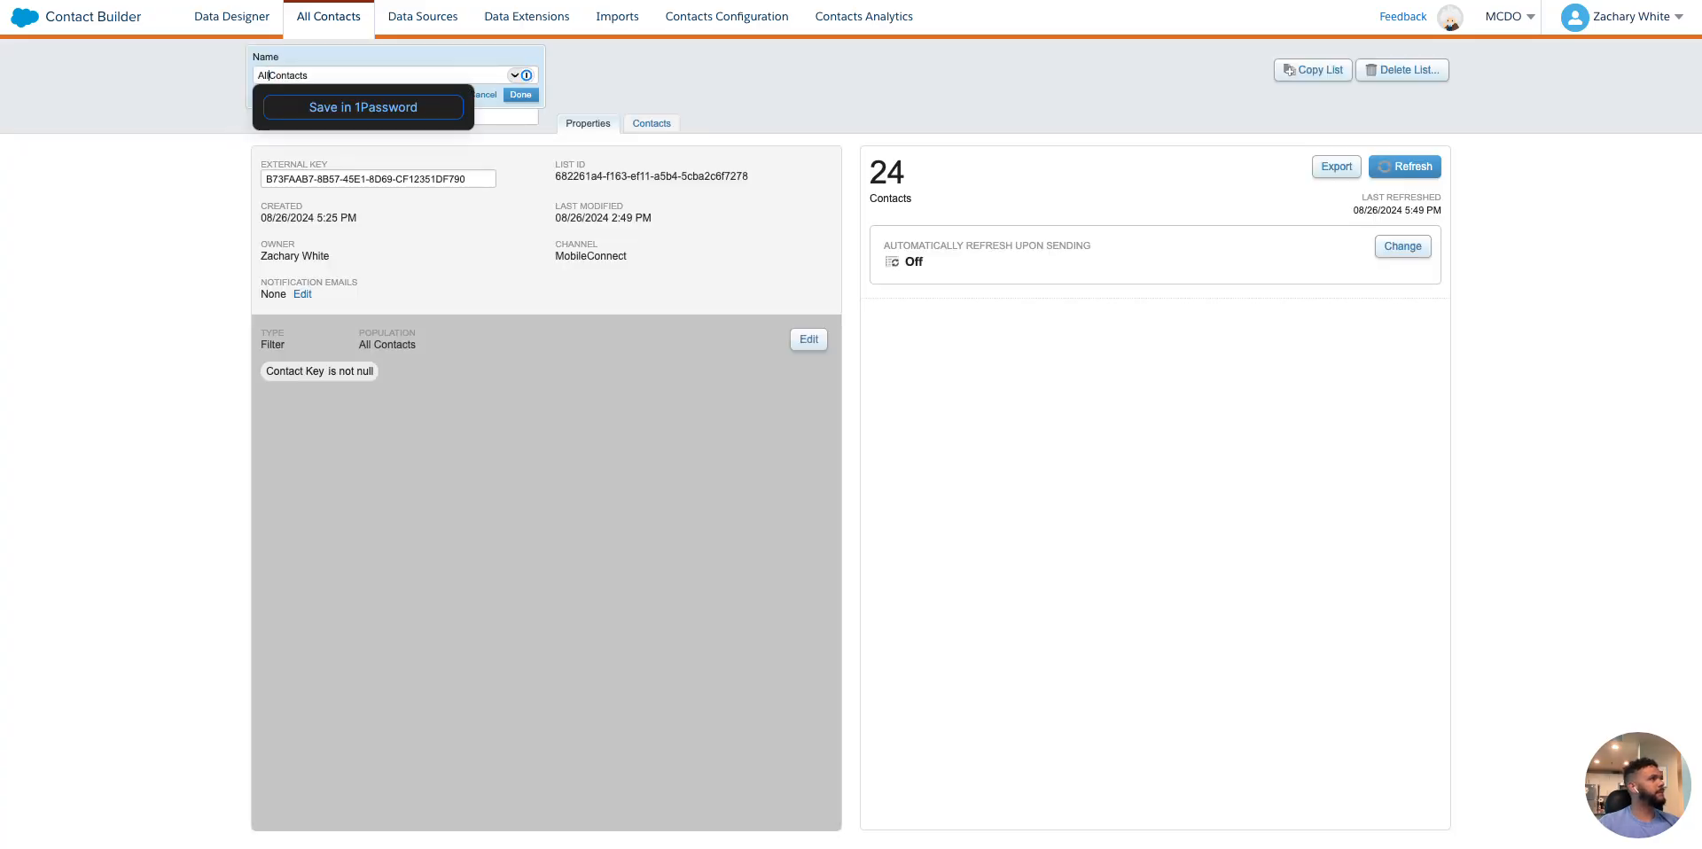
{"action": "double_click", "coordinate": [378, 73]}
{"action": "key", "text": "ctrl+c"}
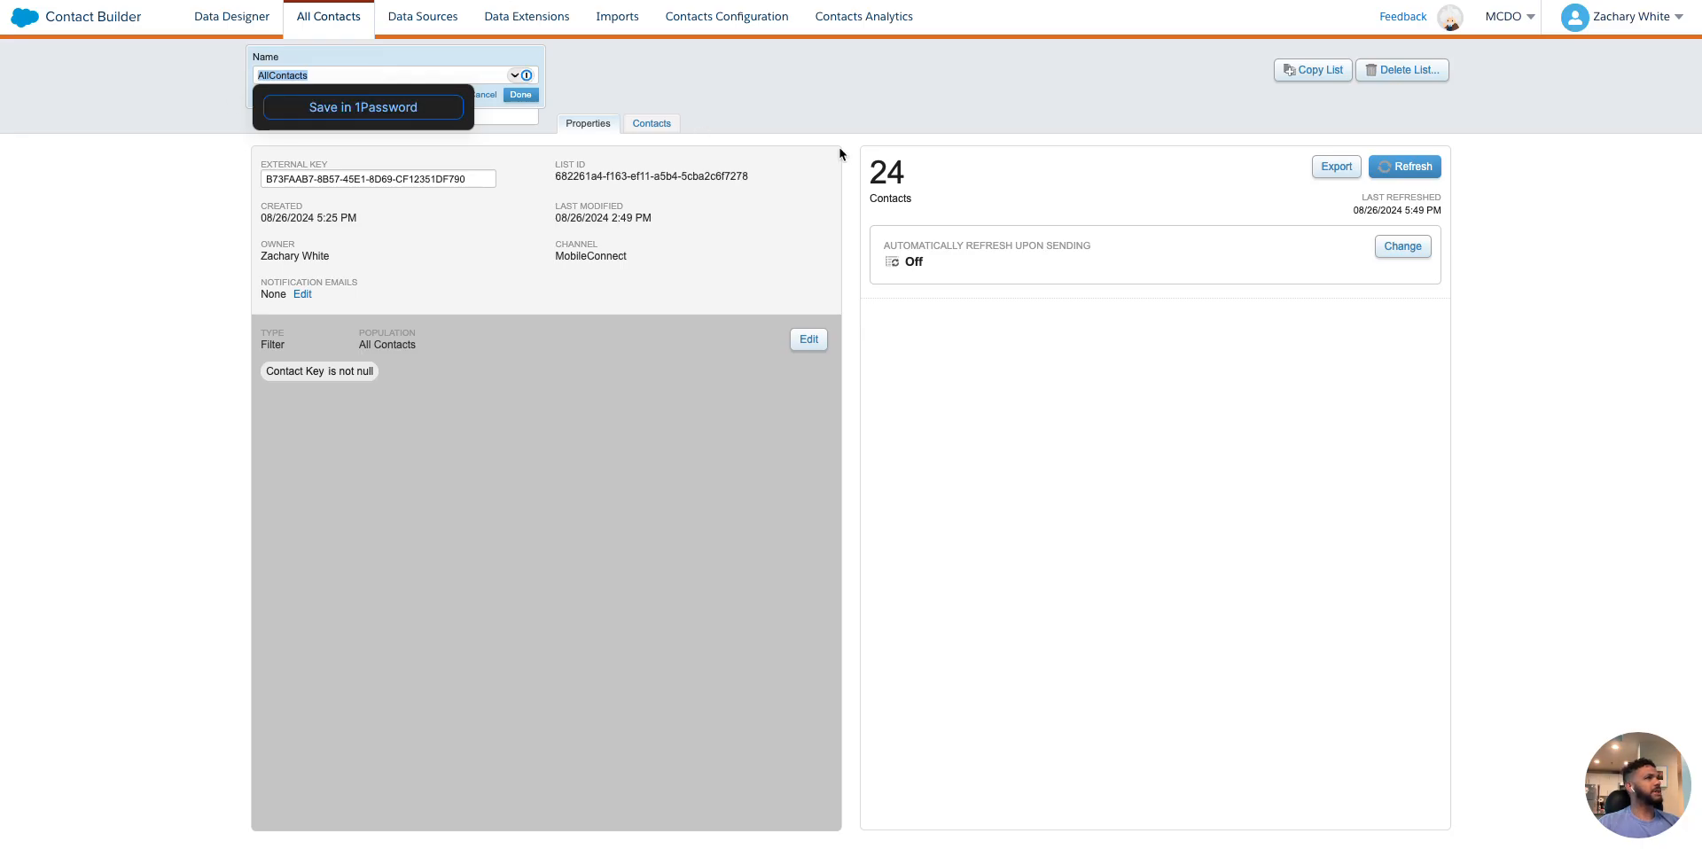
{"action": "left_click", "coordinate": [852, 193]}
{"action": "left_click_drag", "start_coordinate": [961, 176], "coordinate": [806, 181]}
{"action": "left_click", "coordinate": [955, 146]}
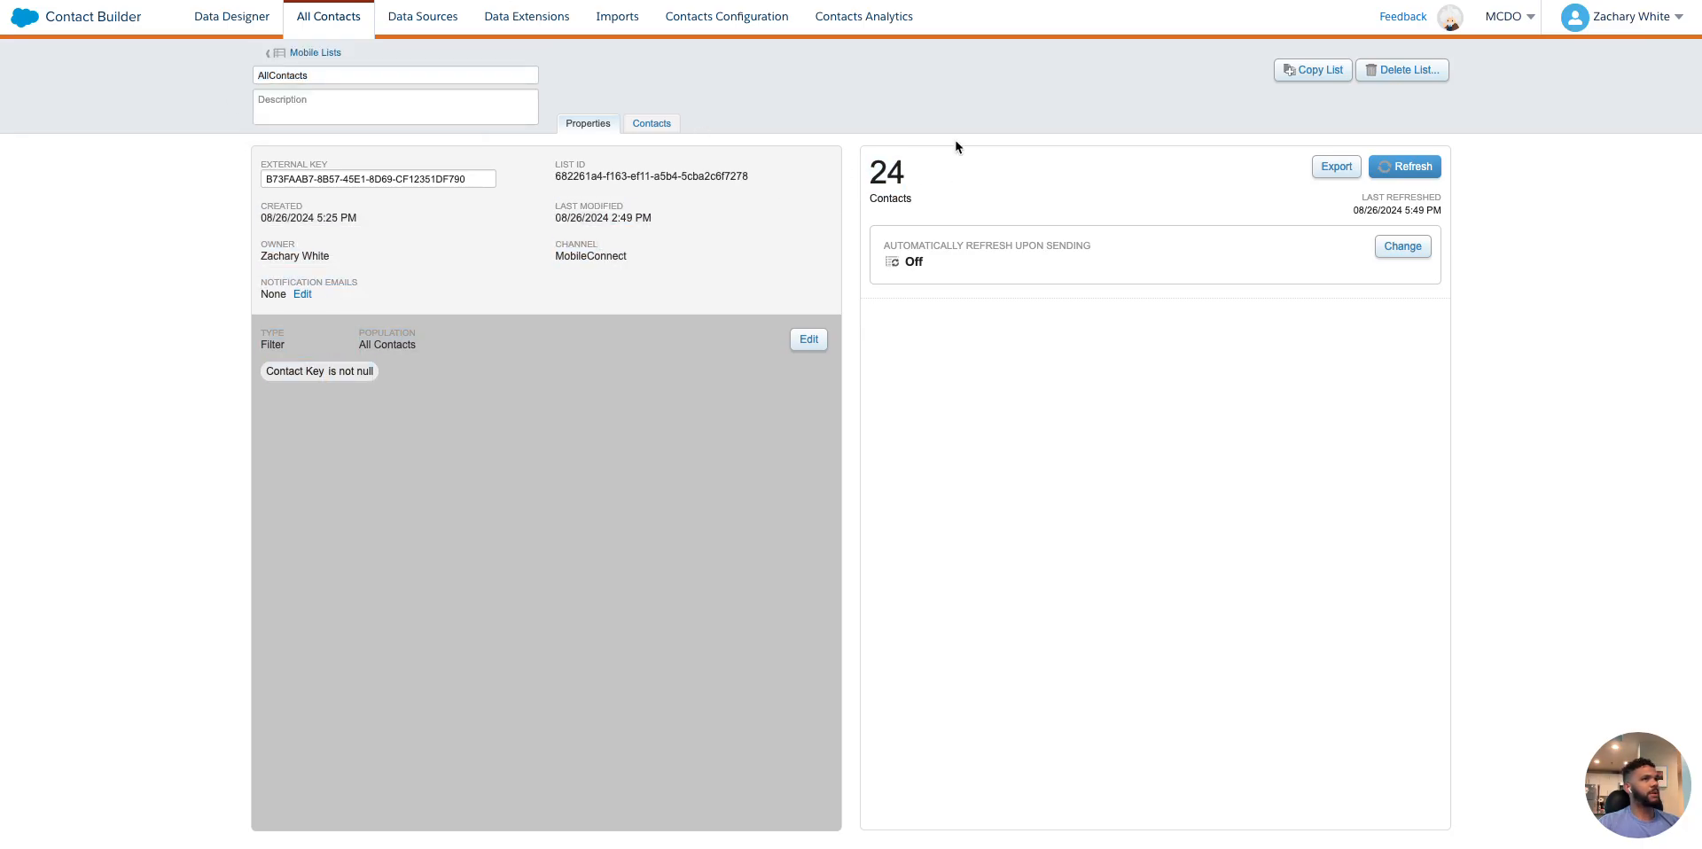
Return to AllContactQUery in Automation Studio, edit its SQL to select from [AllContacts], and validate the syntax
{"action": "key", "text": "ctrl+Tab"}
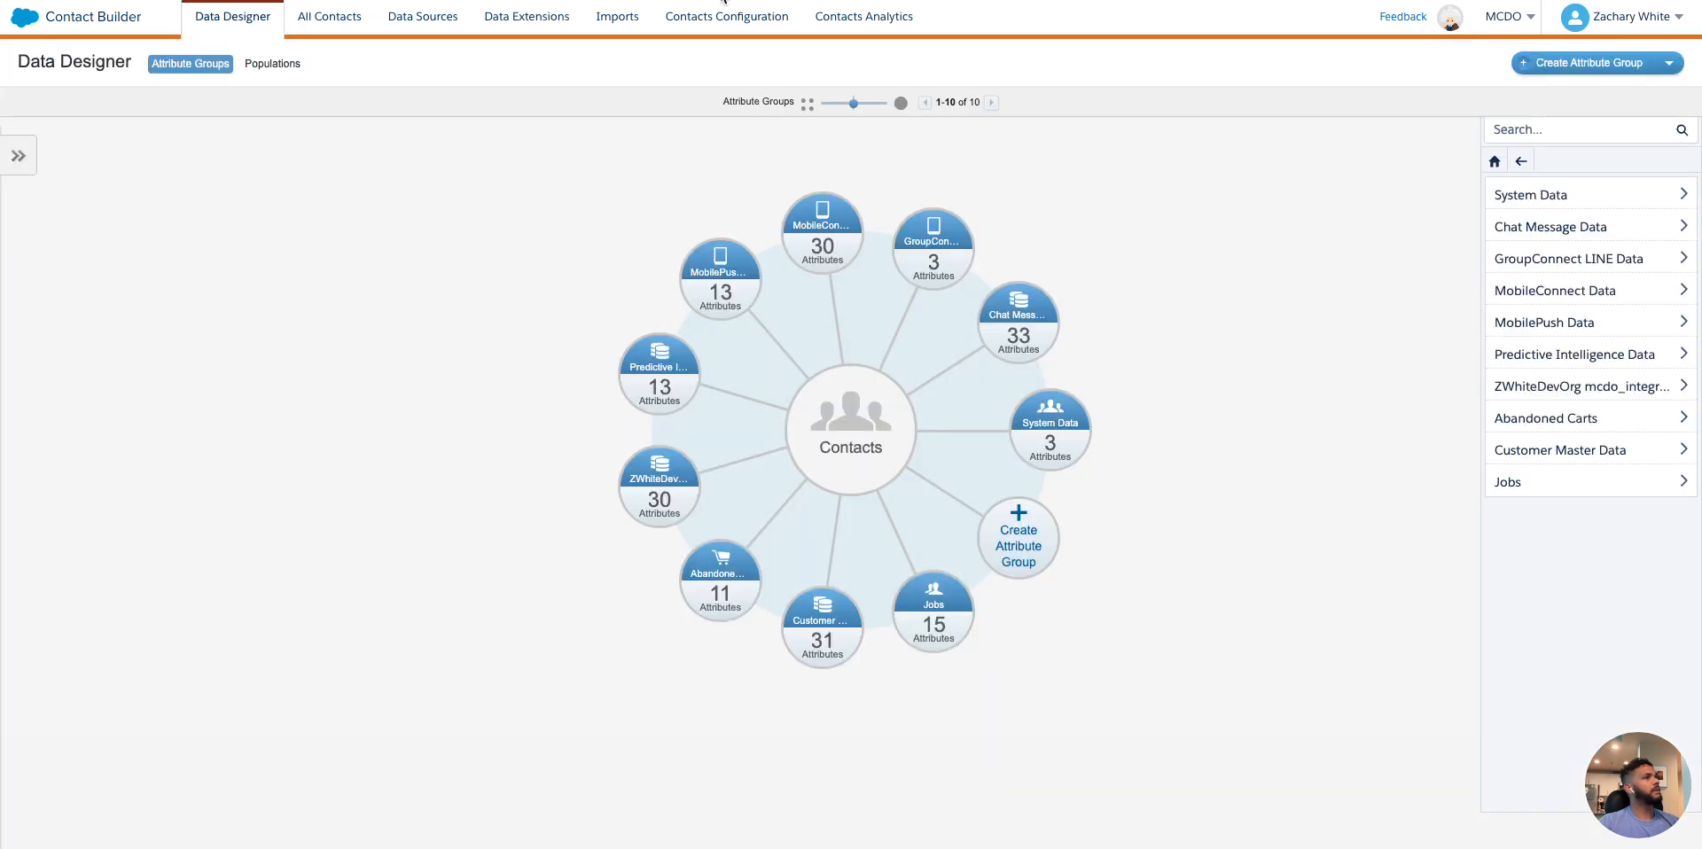
{"action": "key", "text": "ctrl+Tab"}
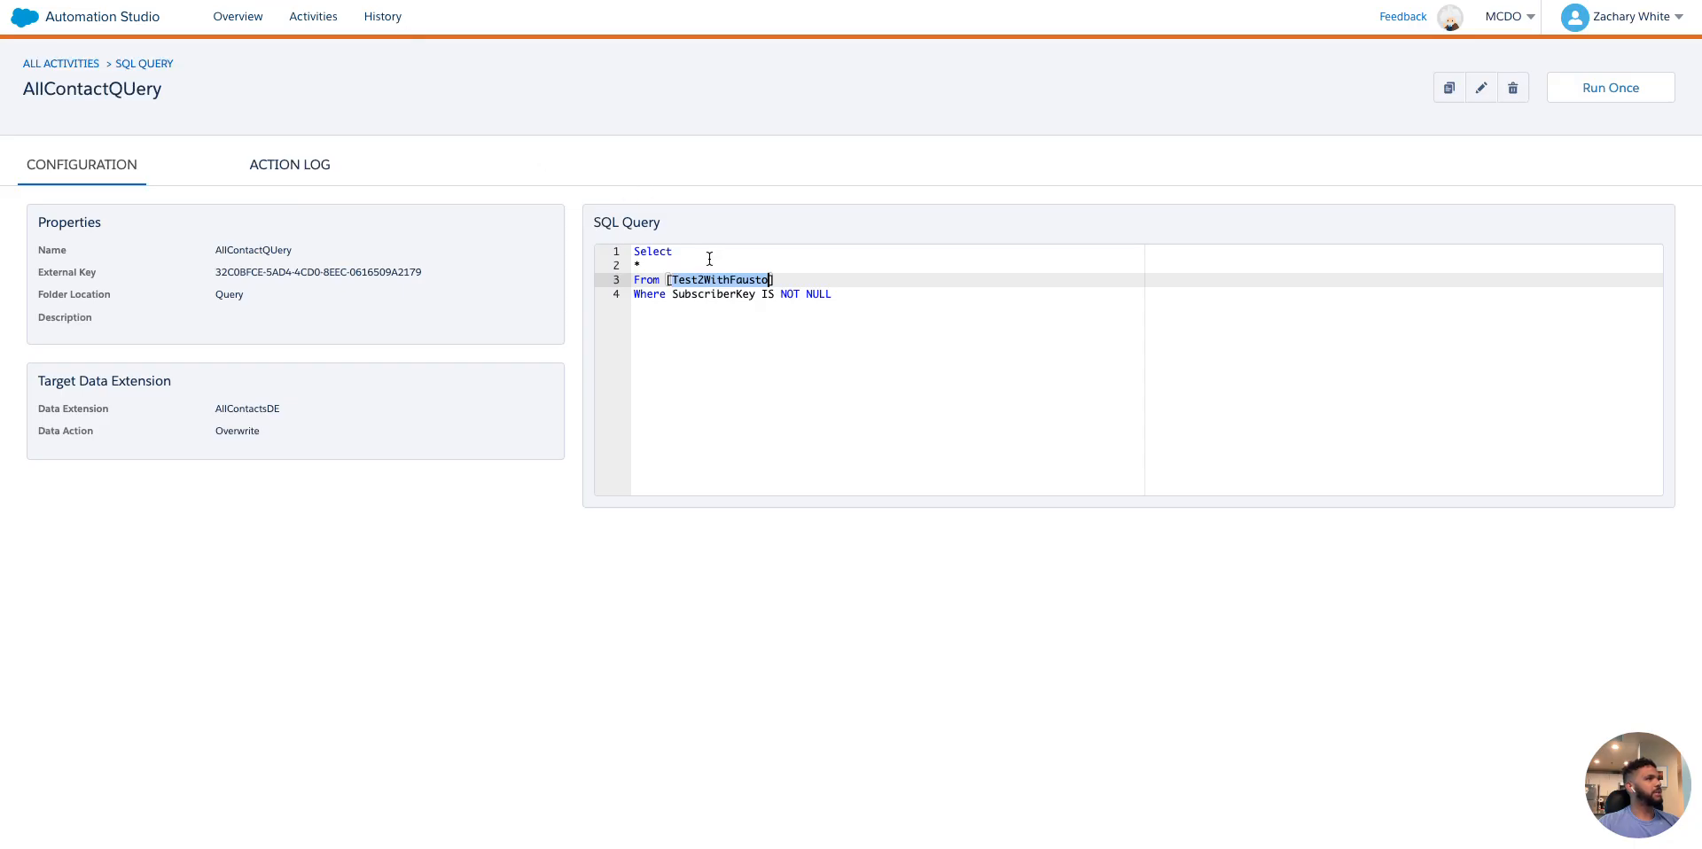
{"action": "left_click", "coordinate": [1480, 88]}
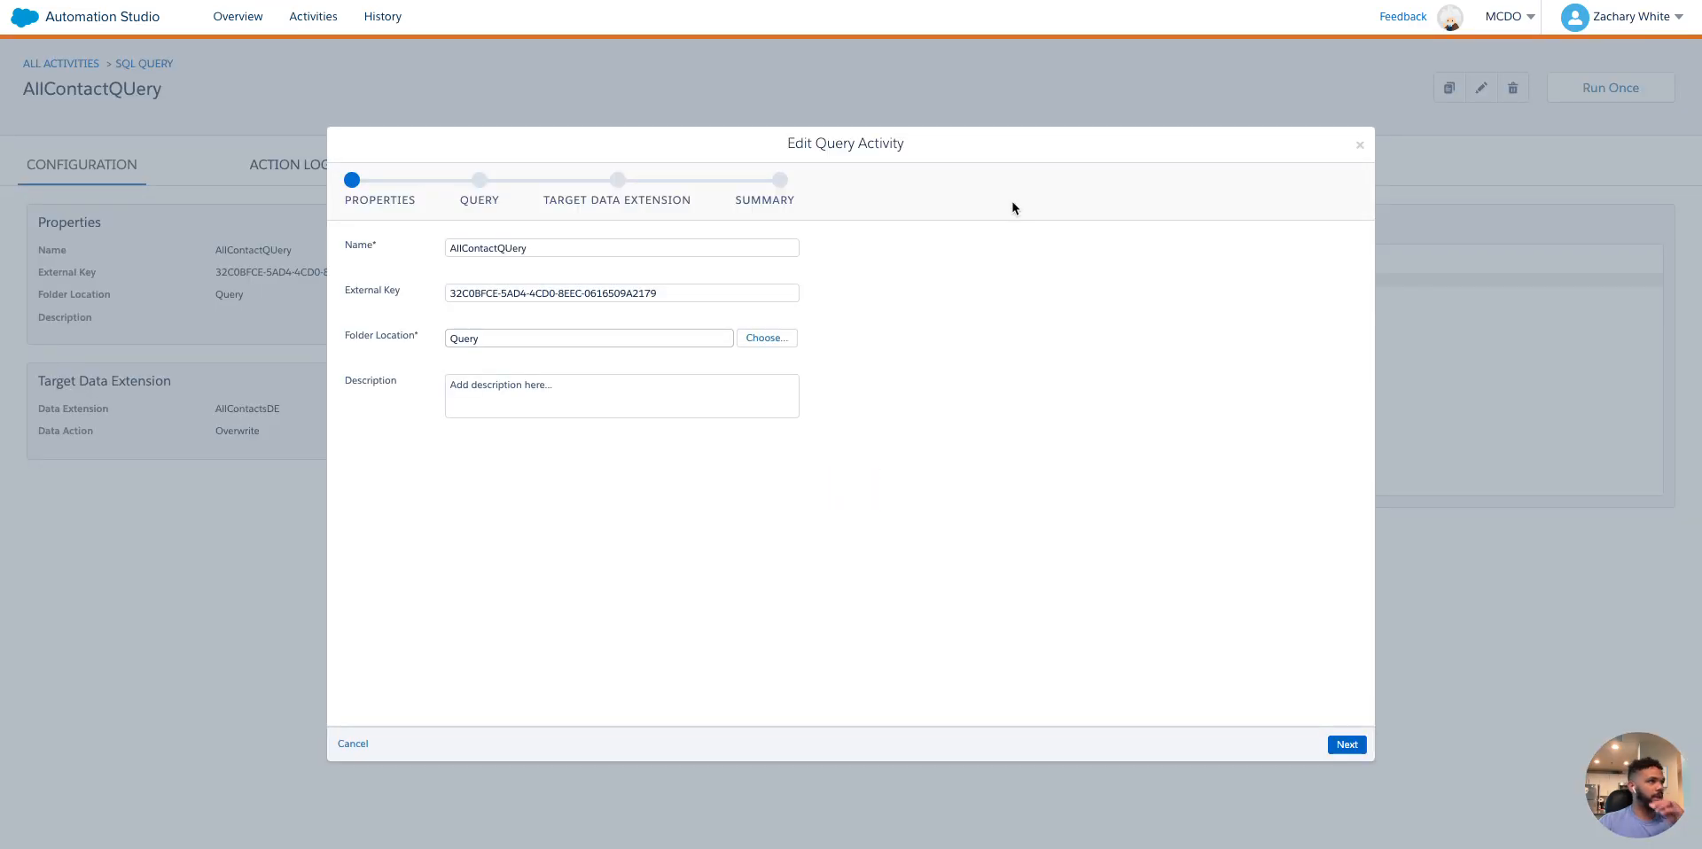
{"action": "left_click", "coordinate": [1346, 744]}
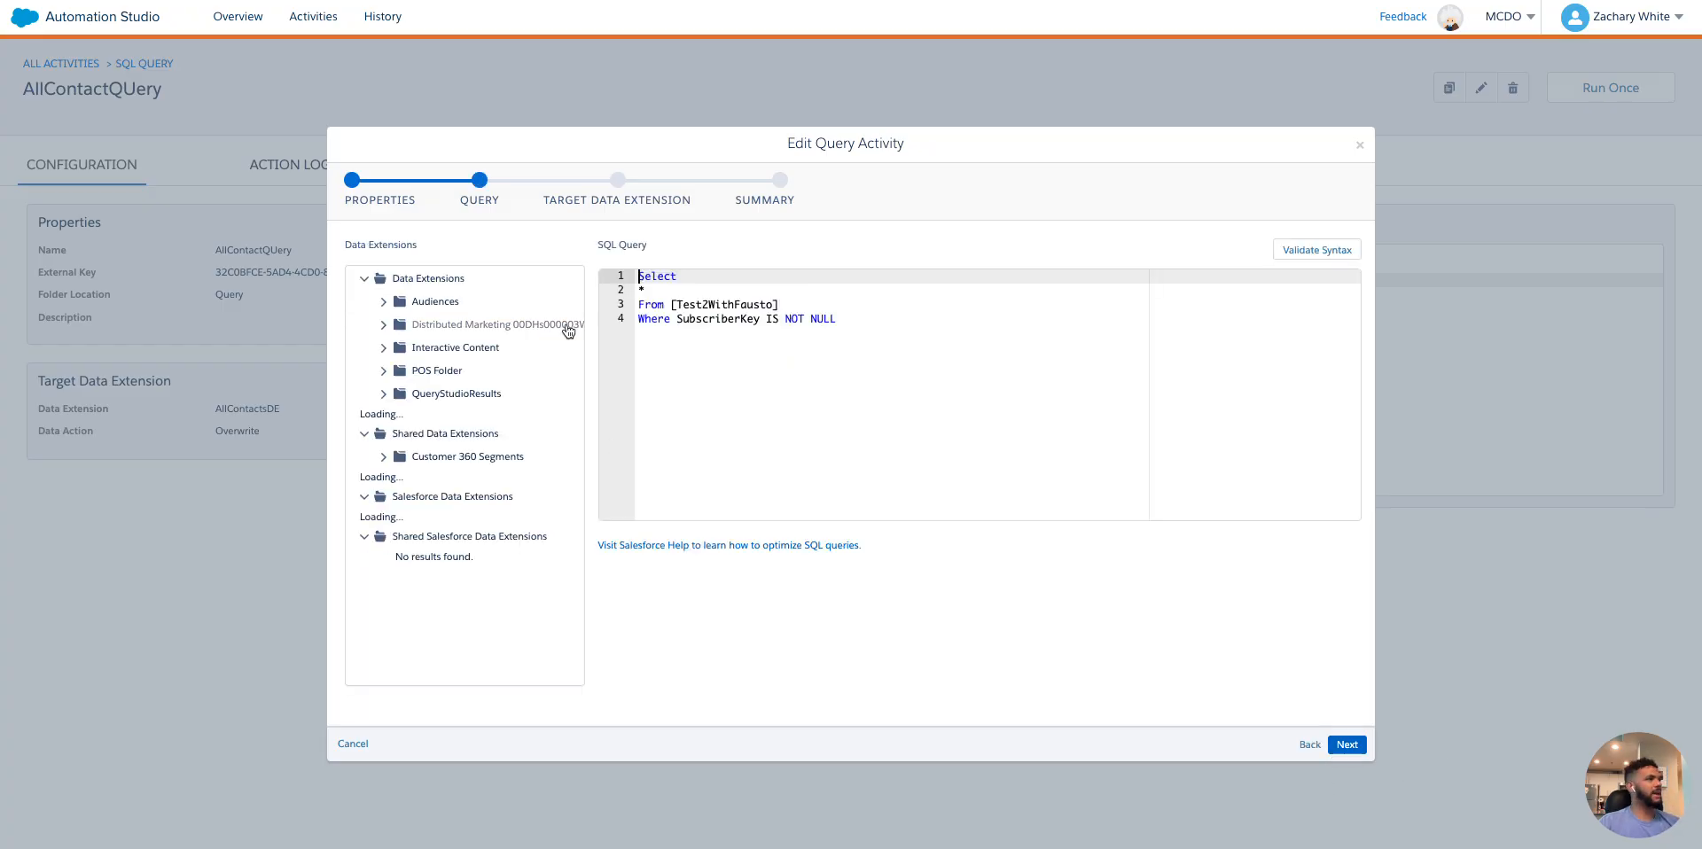
{"action": "left_click_drag", "start_coordinate": [676, 304], "coordinate": [749, 305]}
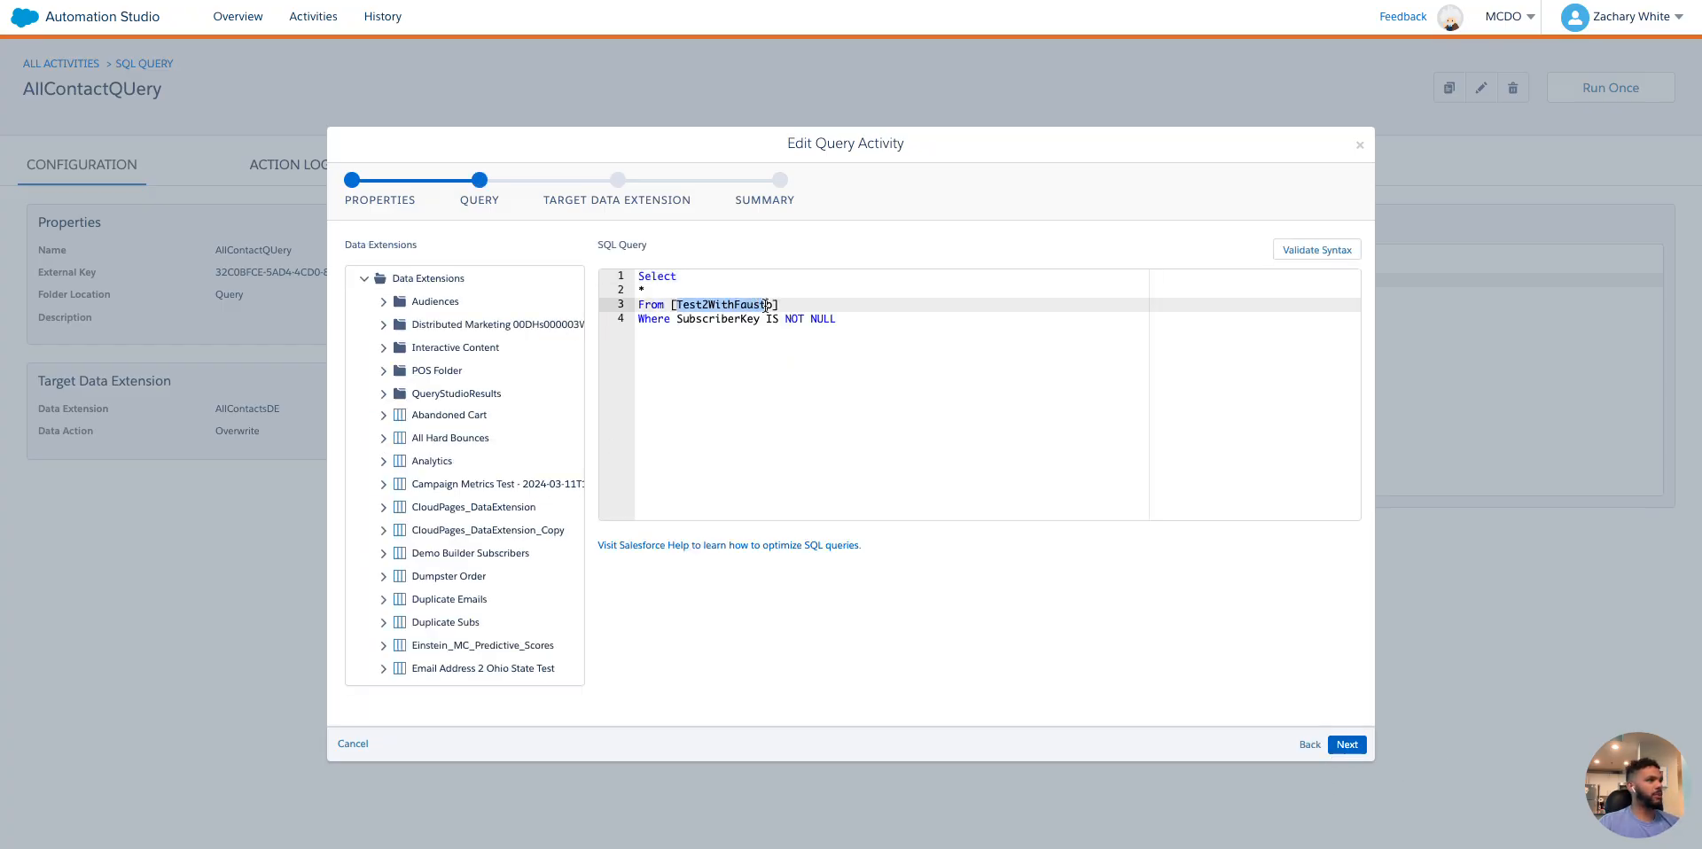
{"action": "key", "text": "ctrl+v"}
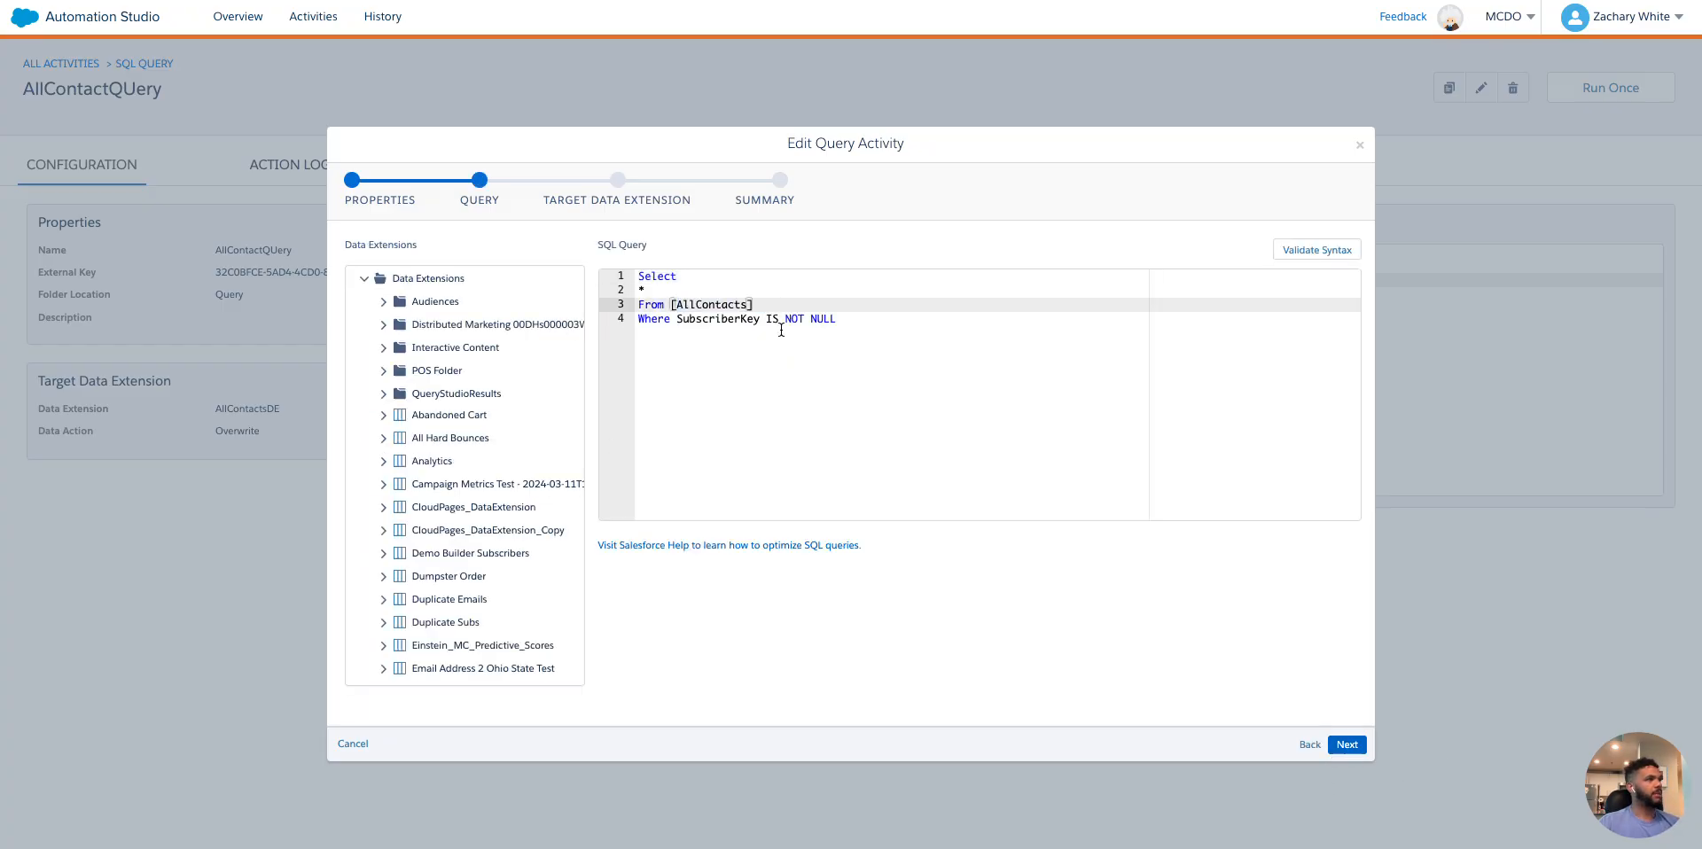
{"action": "left_click", "coordinate": [1312, 250]}
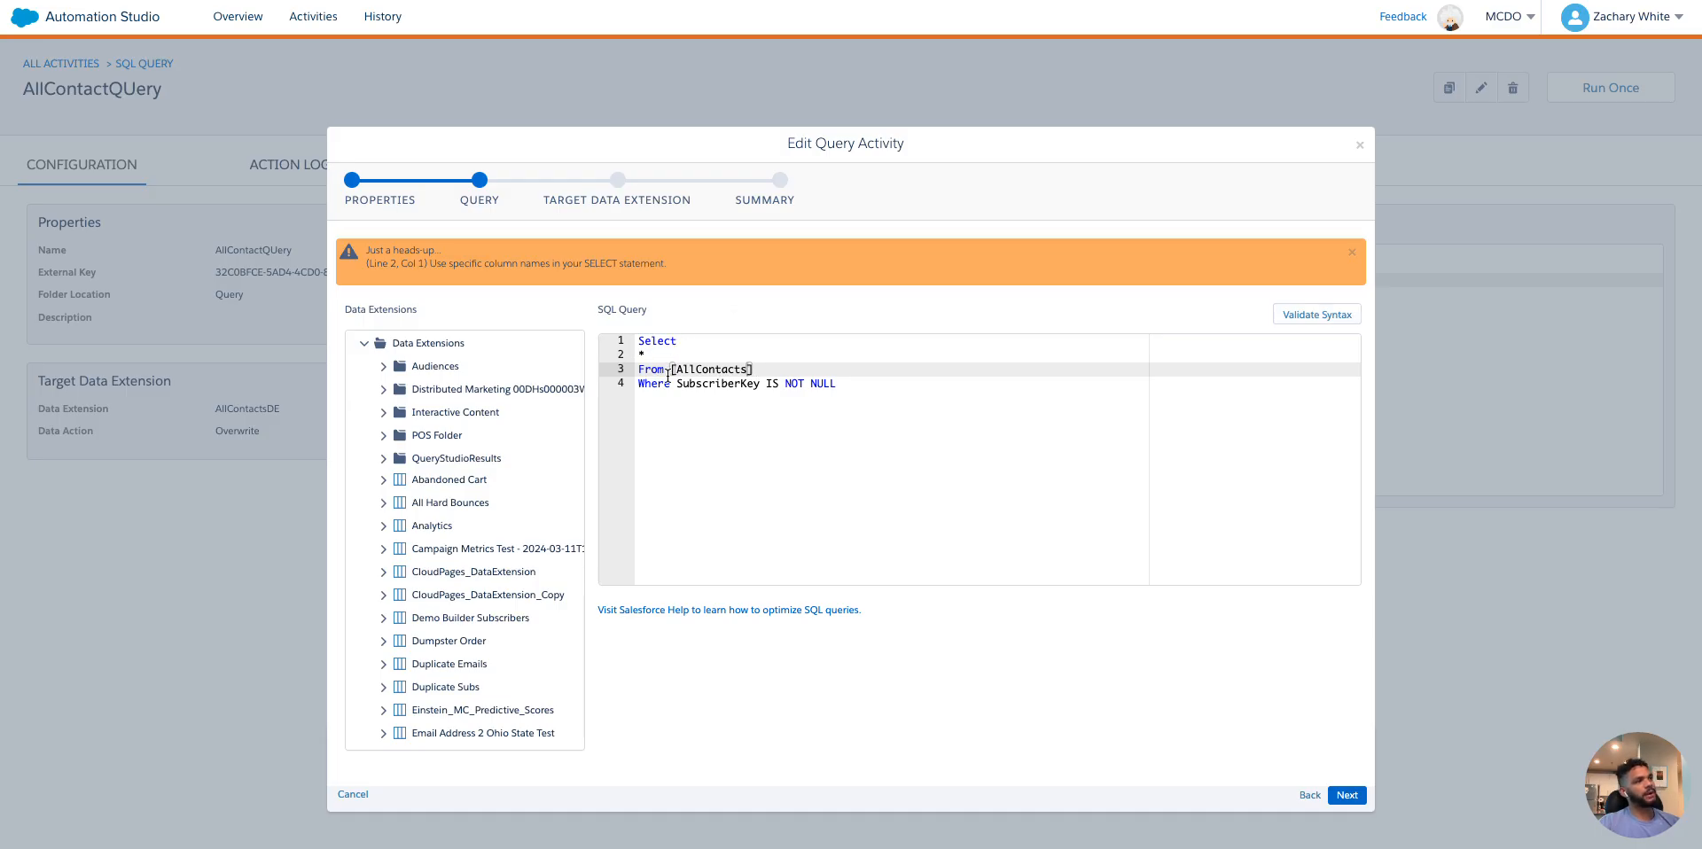
{"action": "left_click_drag", "start_coordinate": [669, 372], "coordinate": [752, 371]}
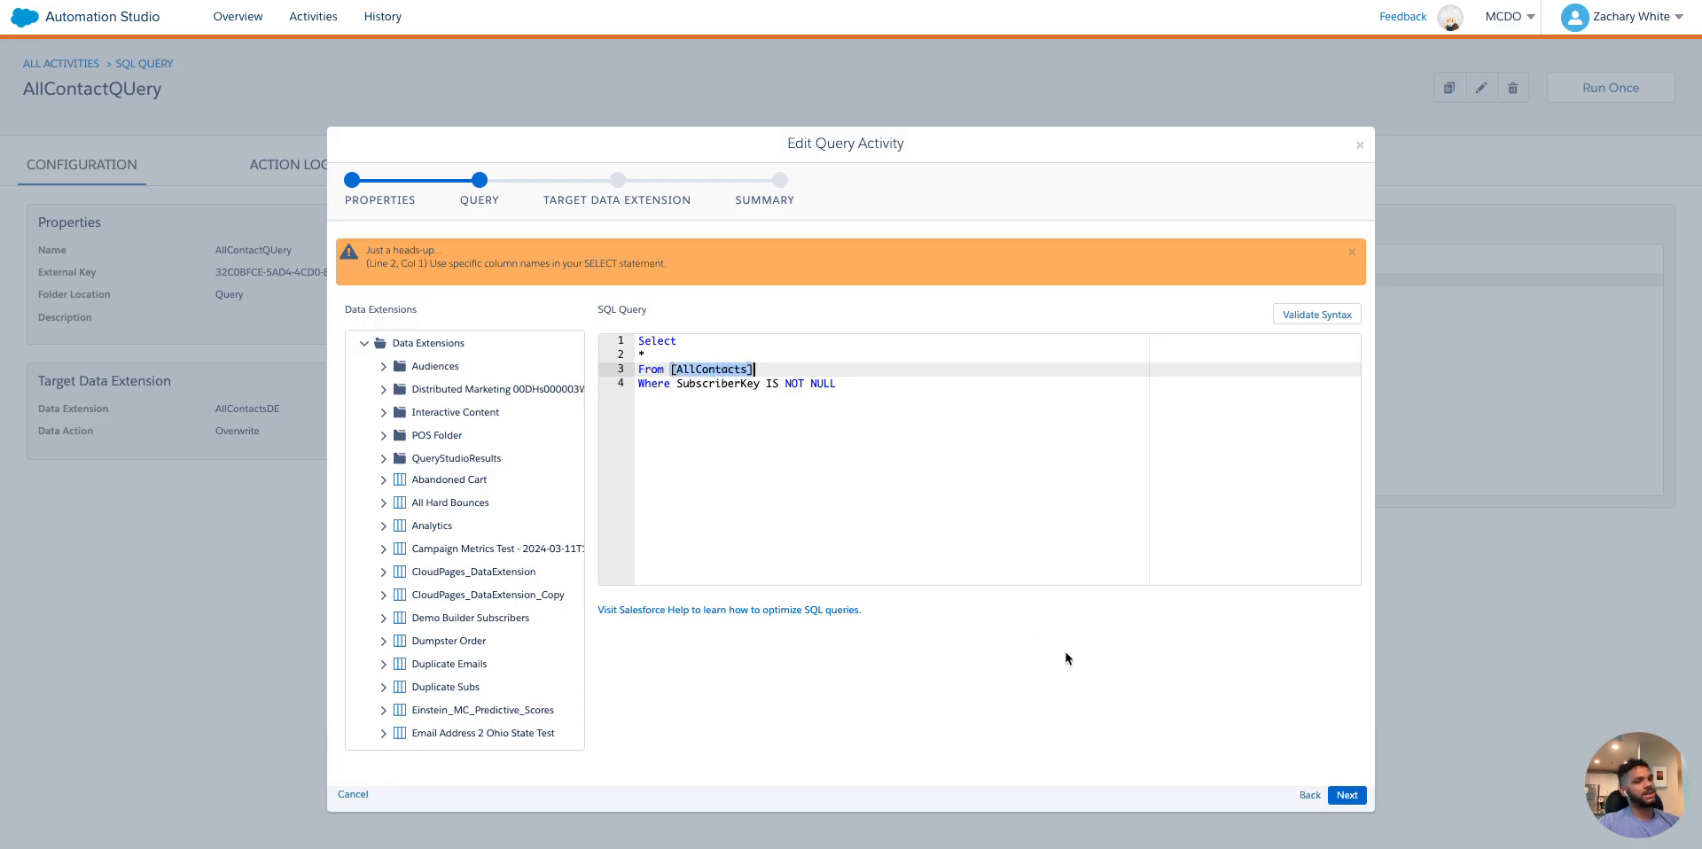
Keep AllContactsDE from the Audiences folder as the query's target with the Overwrite data action, and save the activity
{"action": "left_click", "coordinate": [1353, 789]}
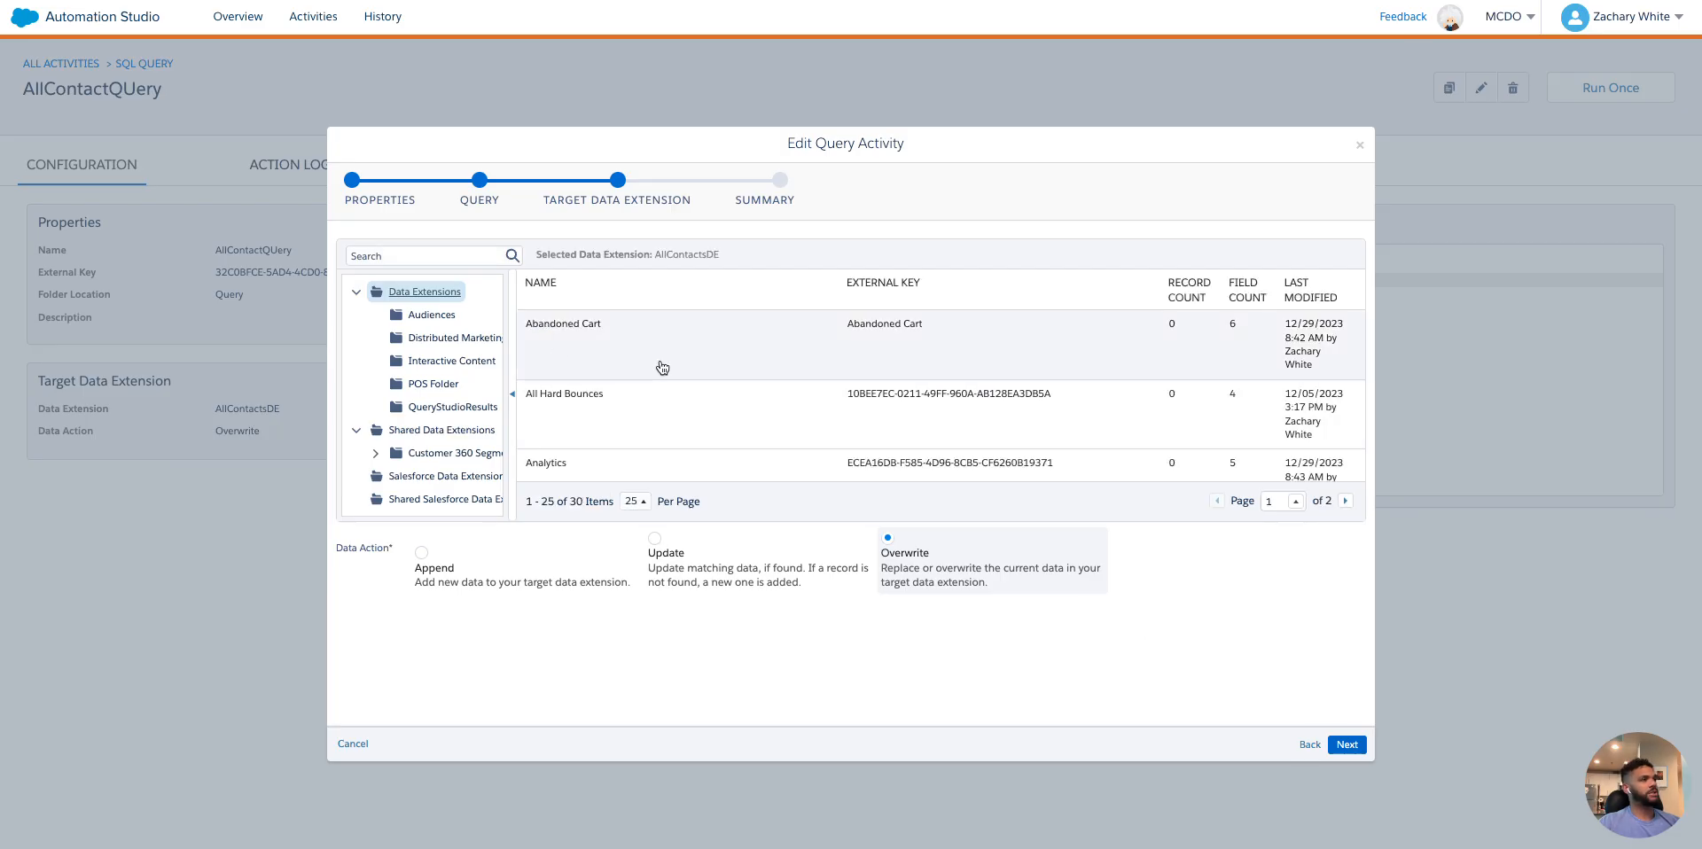
{"action": "left_click", "coordinate": [432, 315]}
{"action": "left_click", "coordinate": [574, 344]}
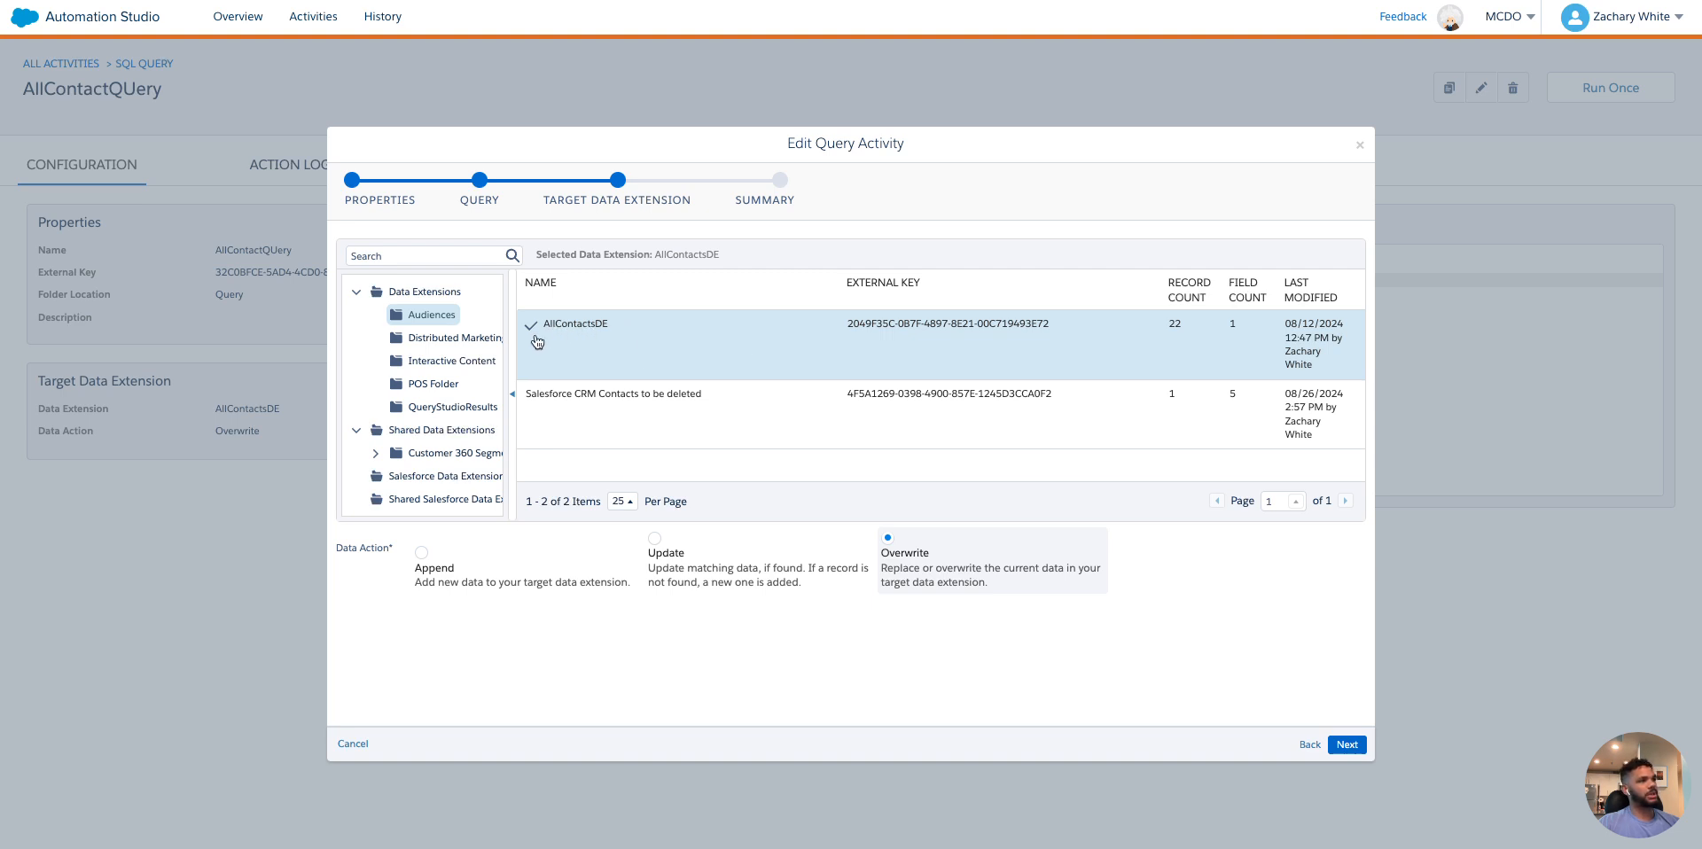
{"action": "left_click", "coordinate": [1353, 746]}
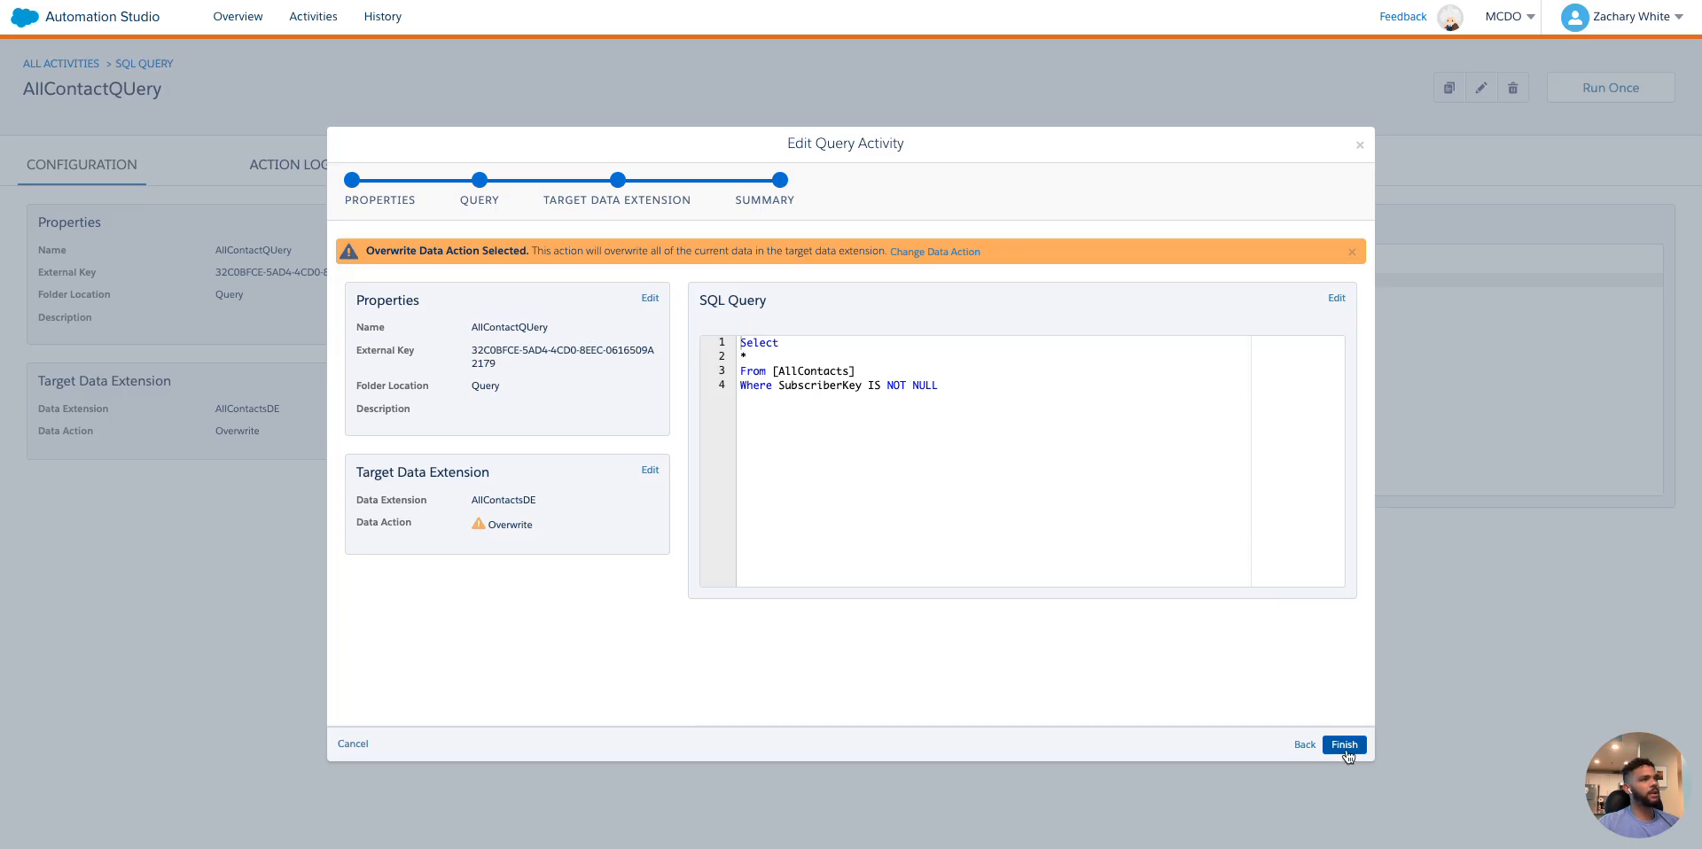
{"action": "left_click", "coordinate": [1344, 746]}
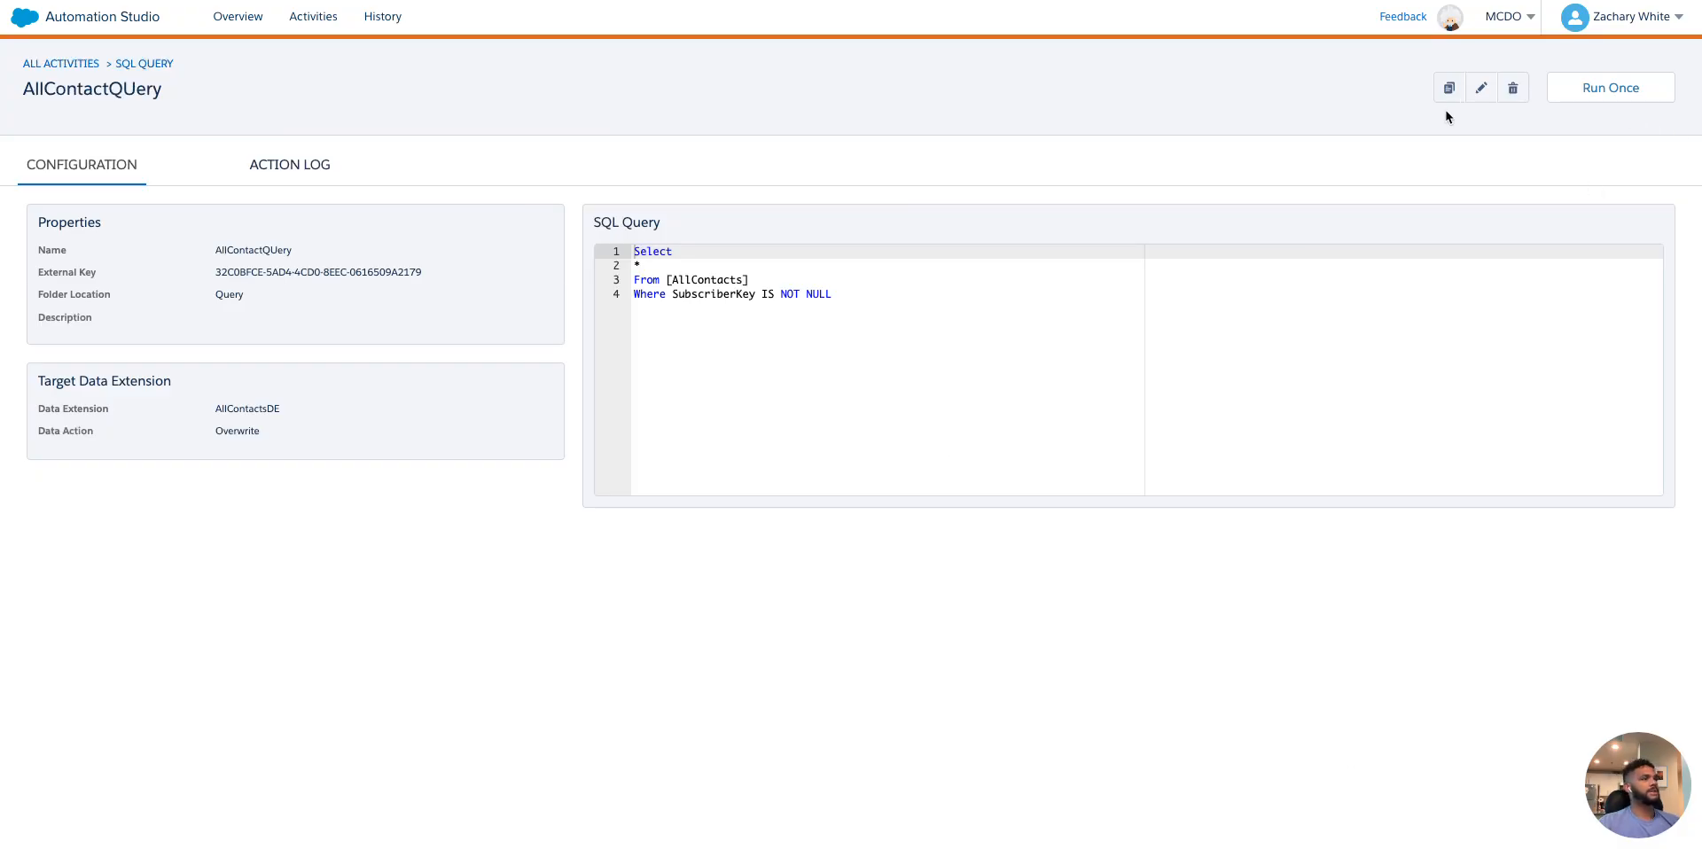
Return to the activities overview and list all SQL Query activities
{"action": "left_click", "coordinate": [314, 18]}
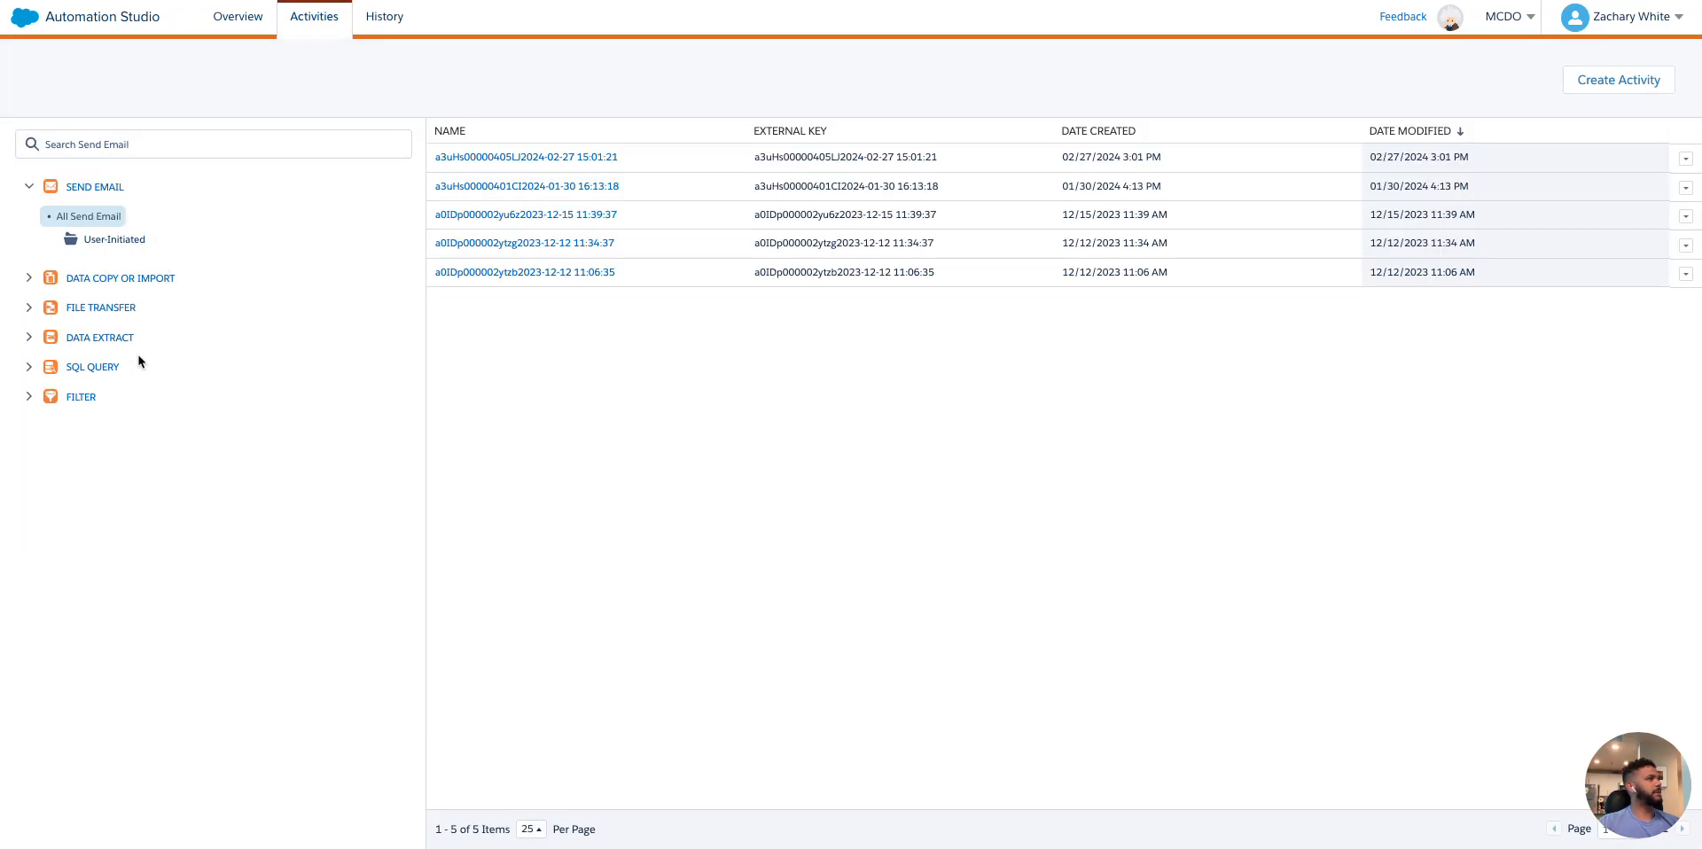
{"action": "left_click", "coordinate": [111, 367]}
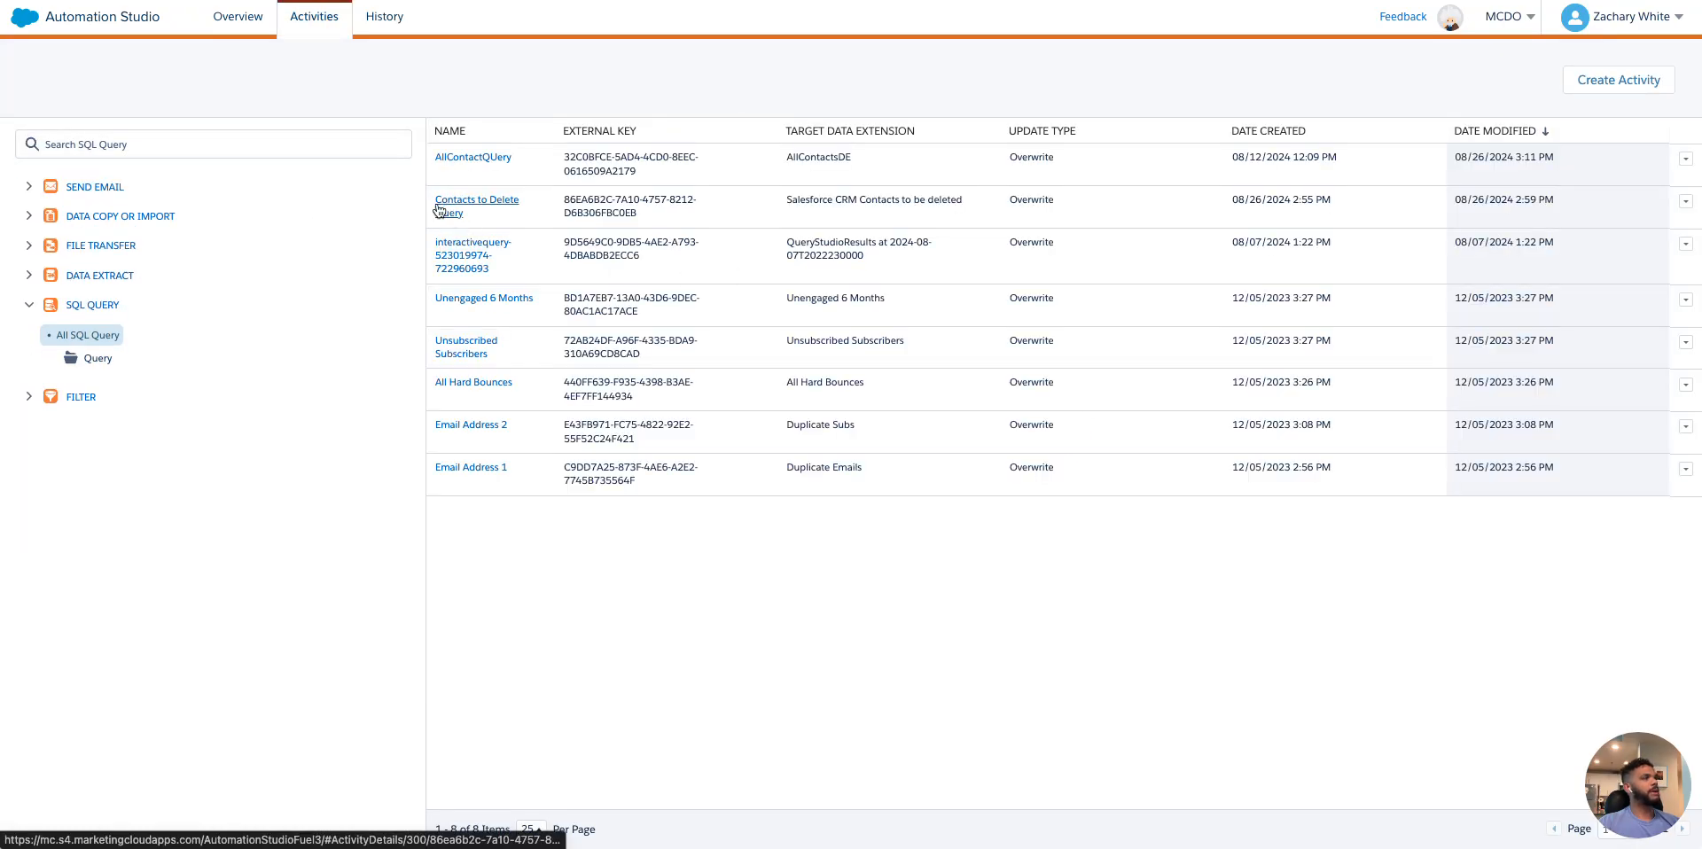
{"action": "left_click", "coordinate": [1586, 90]}
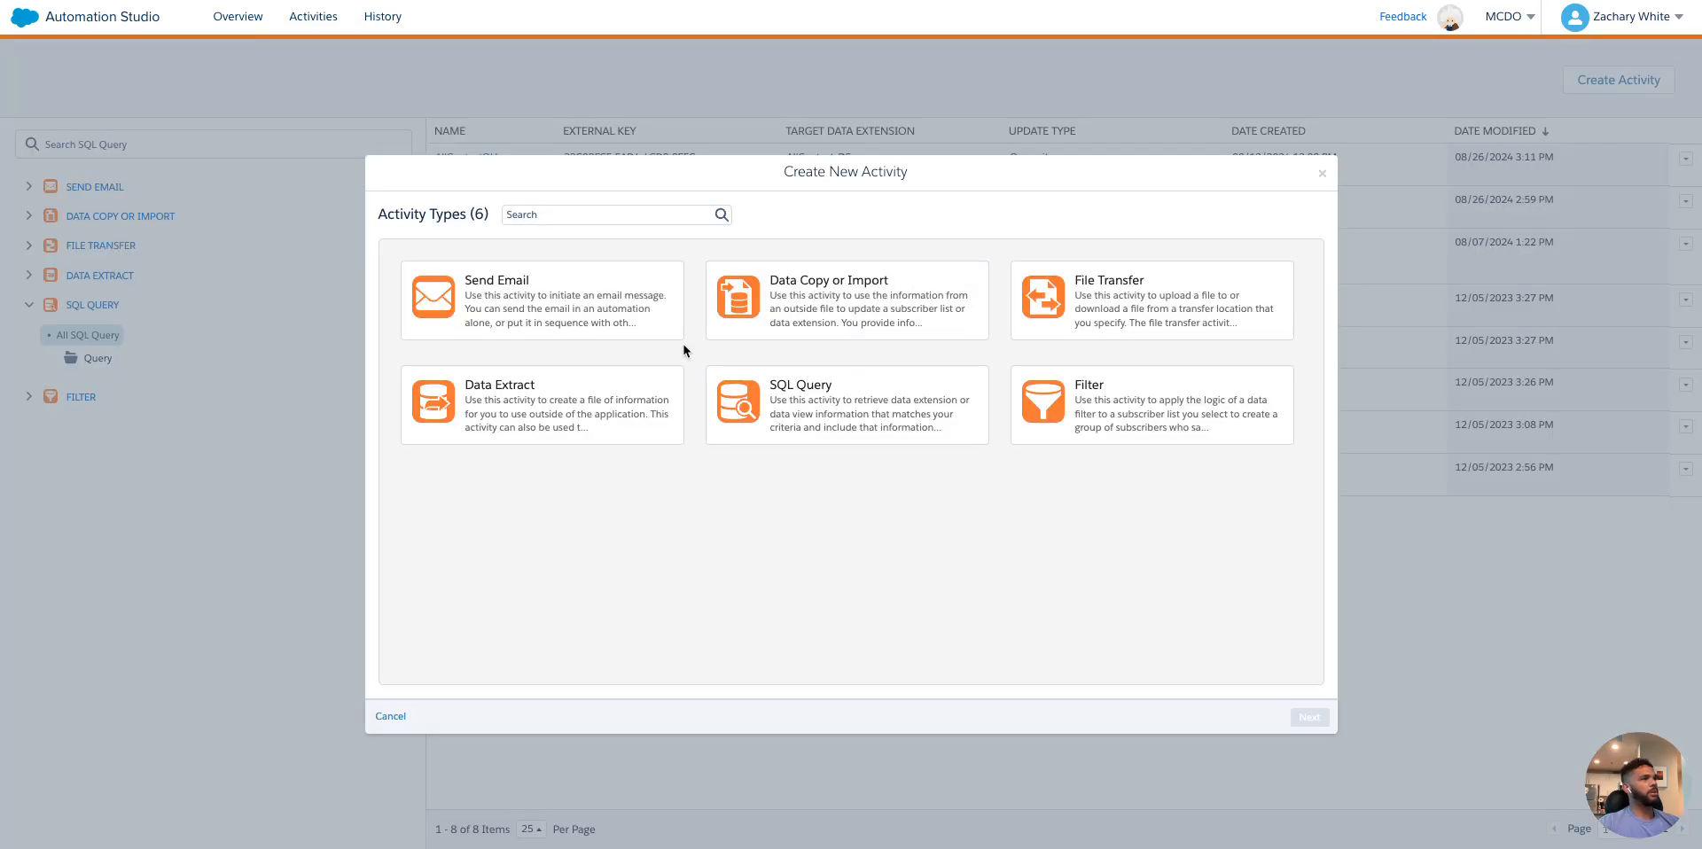
{"action": "left_click", "coordinate": [897, 438]}
{"action": "left_click", "coordinate": [1319, 720]}
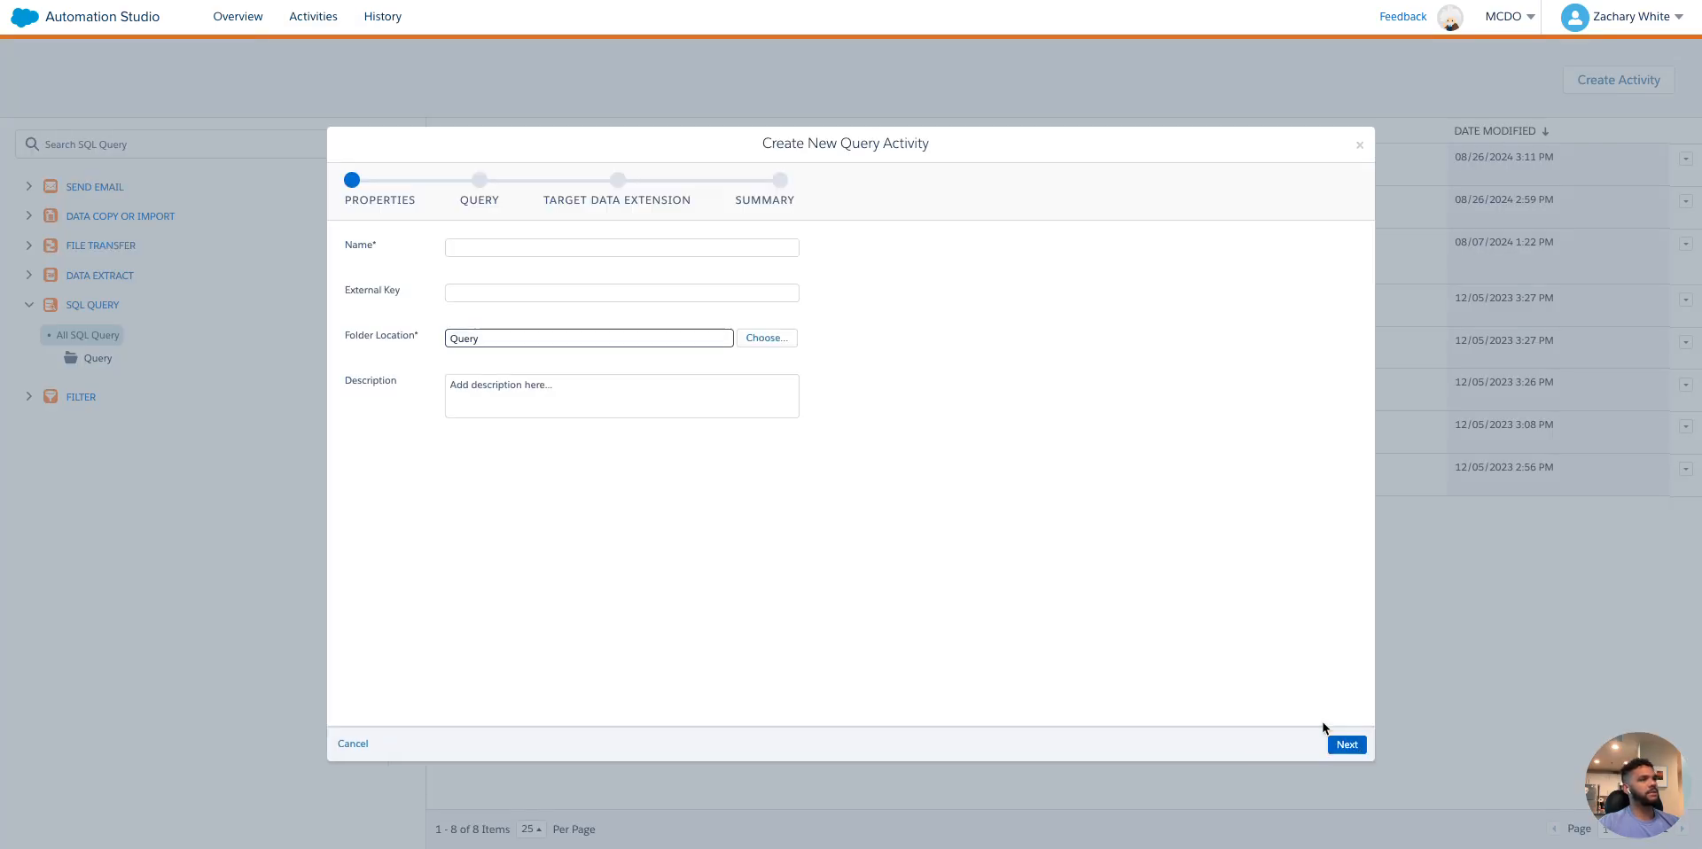
{"action": "left_click", "coordinate": [495, 244]}
{"action": "type", "text": "rest"}
{"action": "left_click", "coordinate": [1336, 743]}
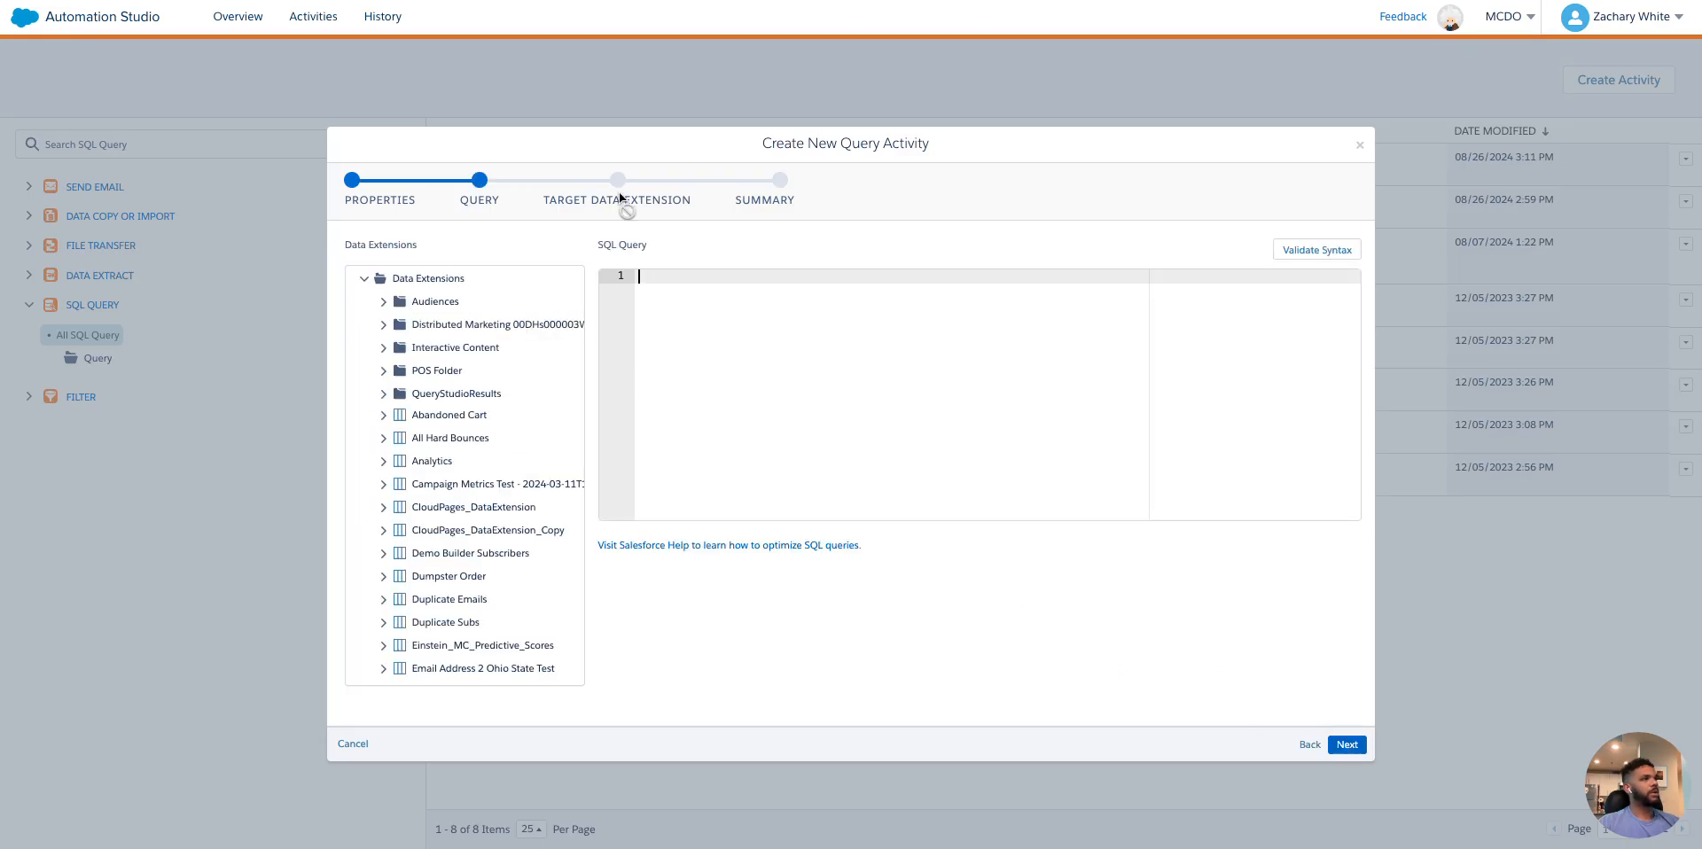
{"action": "left_click", "coordinate": [1360, 144]}
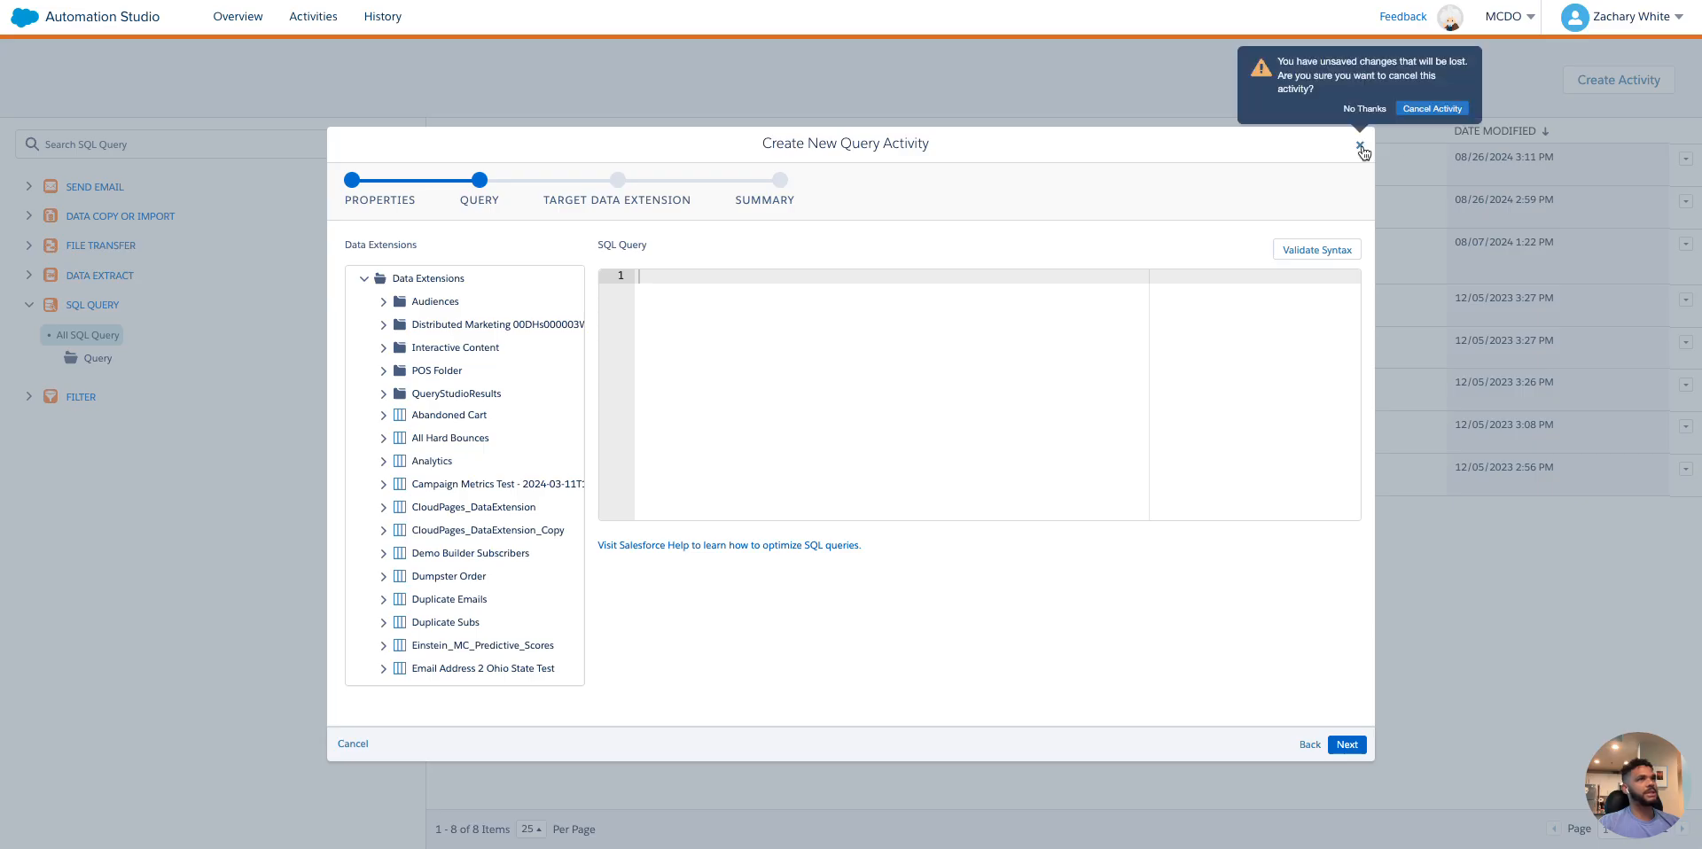
{"action": "left_click", "coordinate": [1431, 115]}
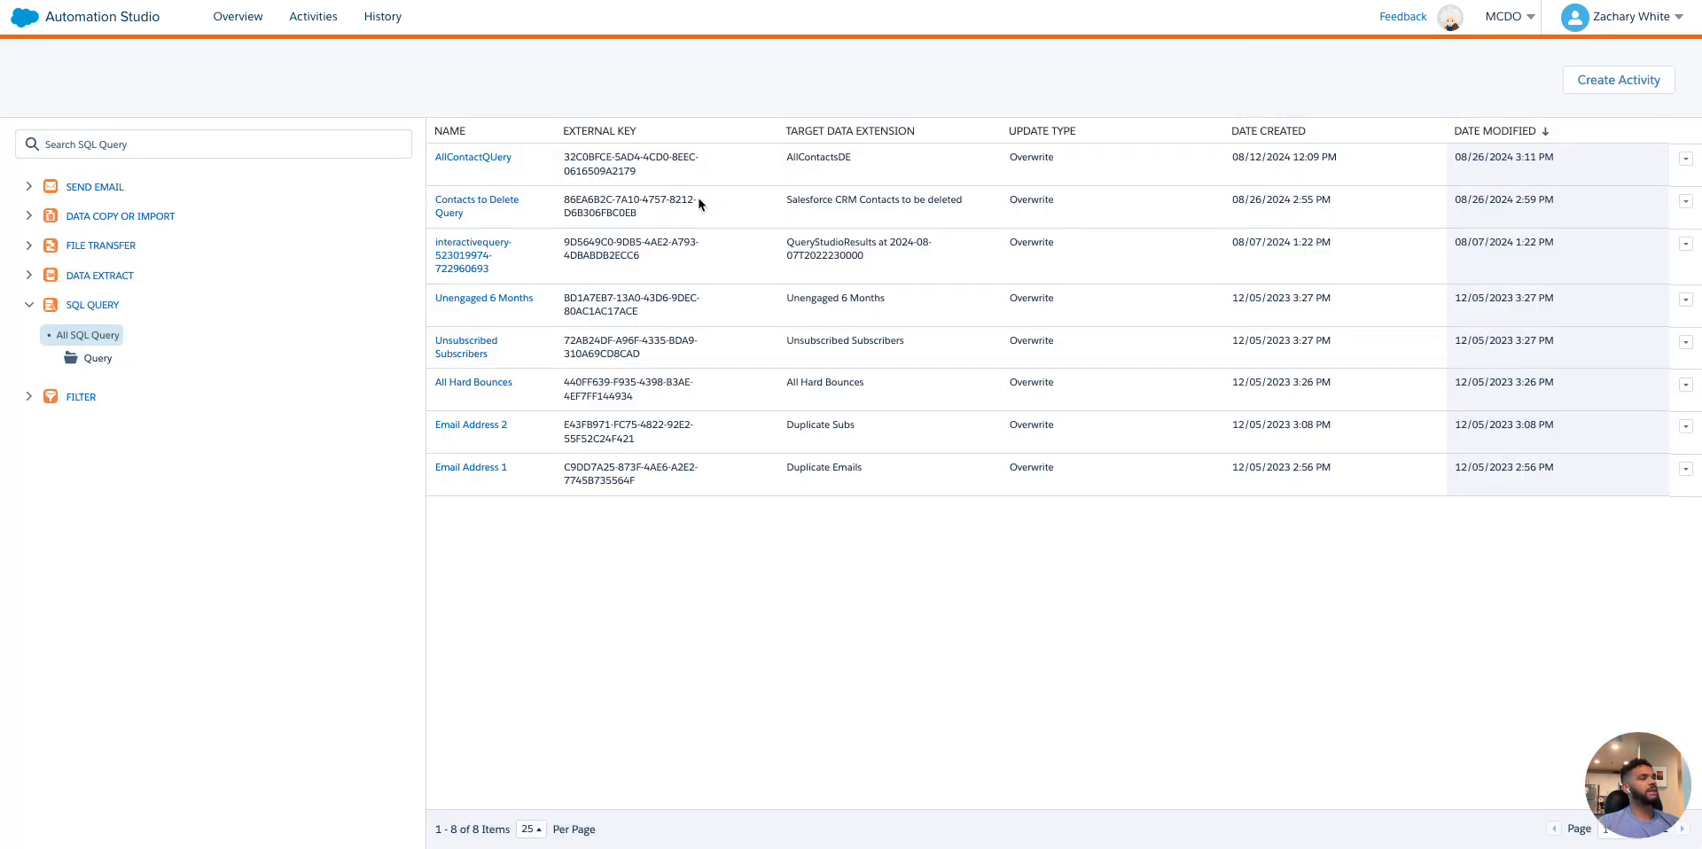
Open Contacts to Delete Query and examine its source alongside the filter and contacts of the NonCRMContacts mobile list in Contact Builder
{"action": "left_click", "coordinate": [461, 208]}
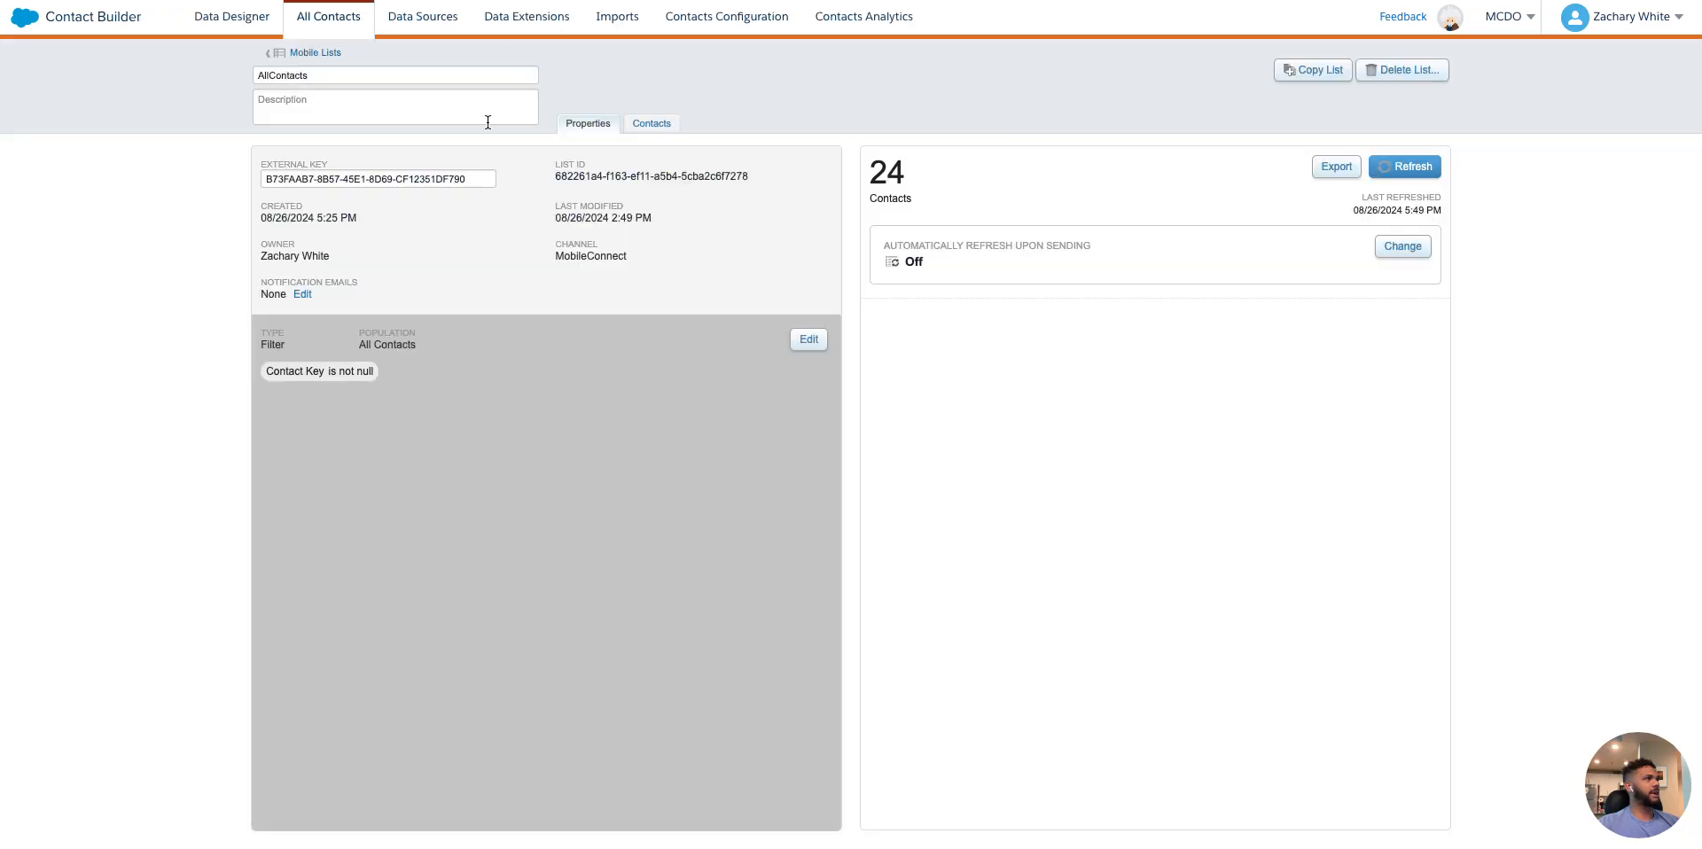
{"action": "left_click", "coordinate": [335, 53]}
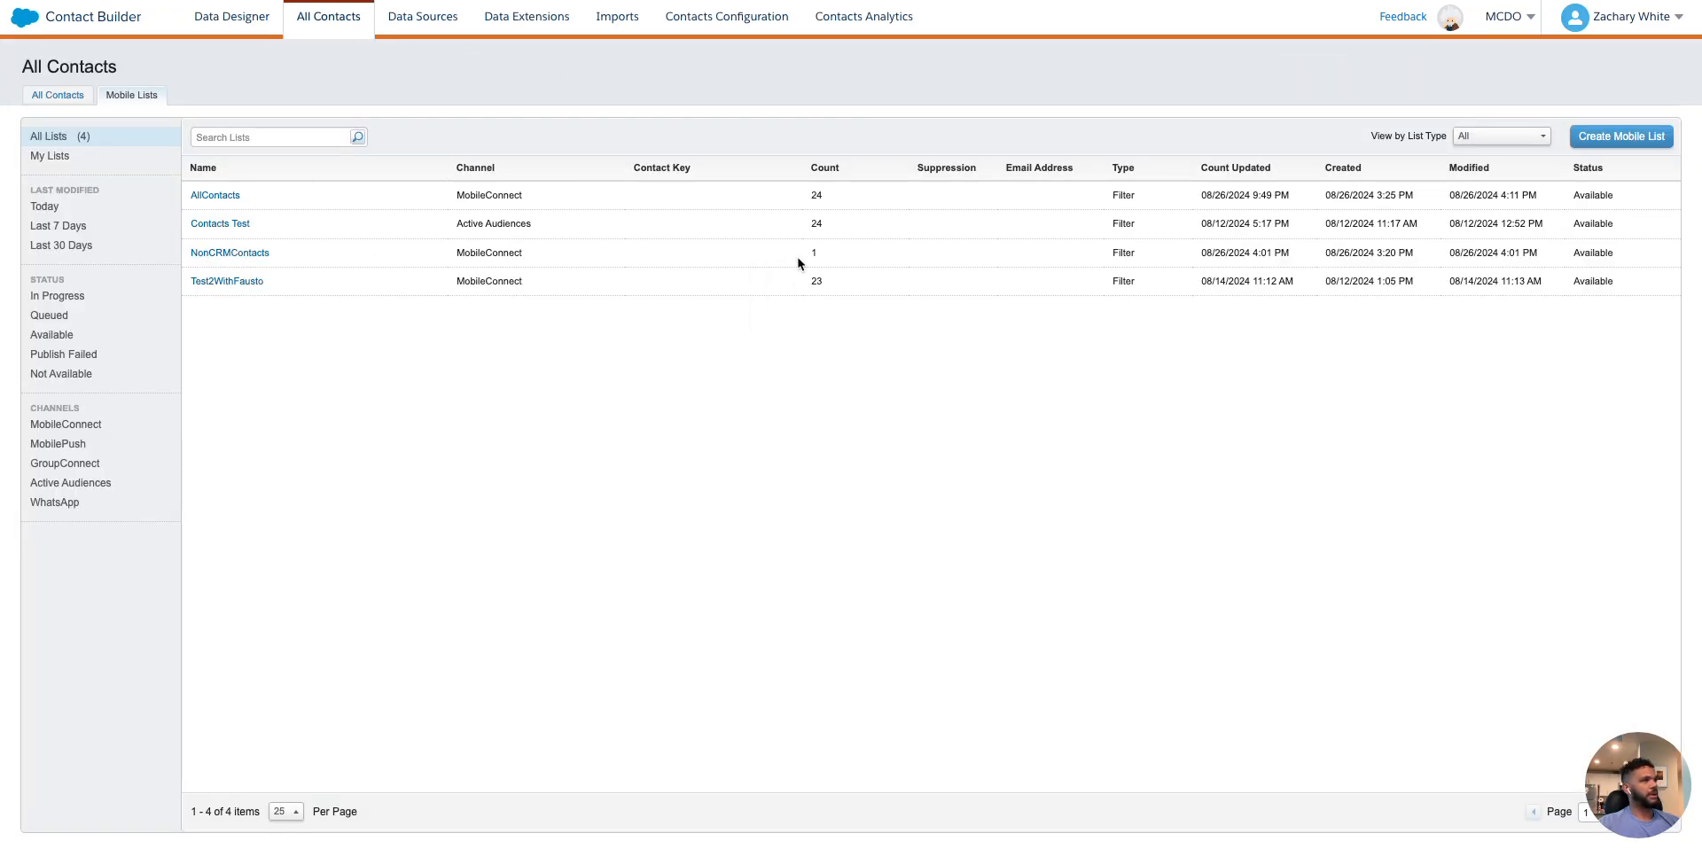
{"action": "left_click", "coordinate": [243, 256]}
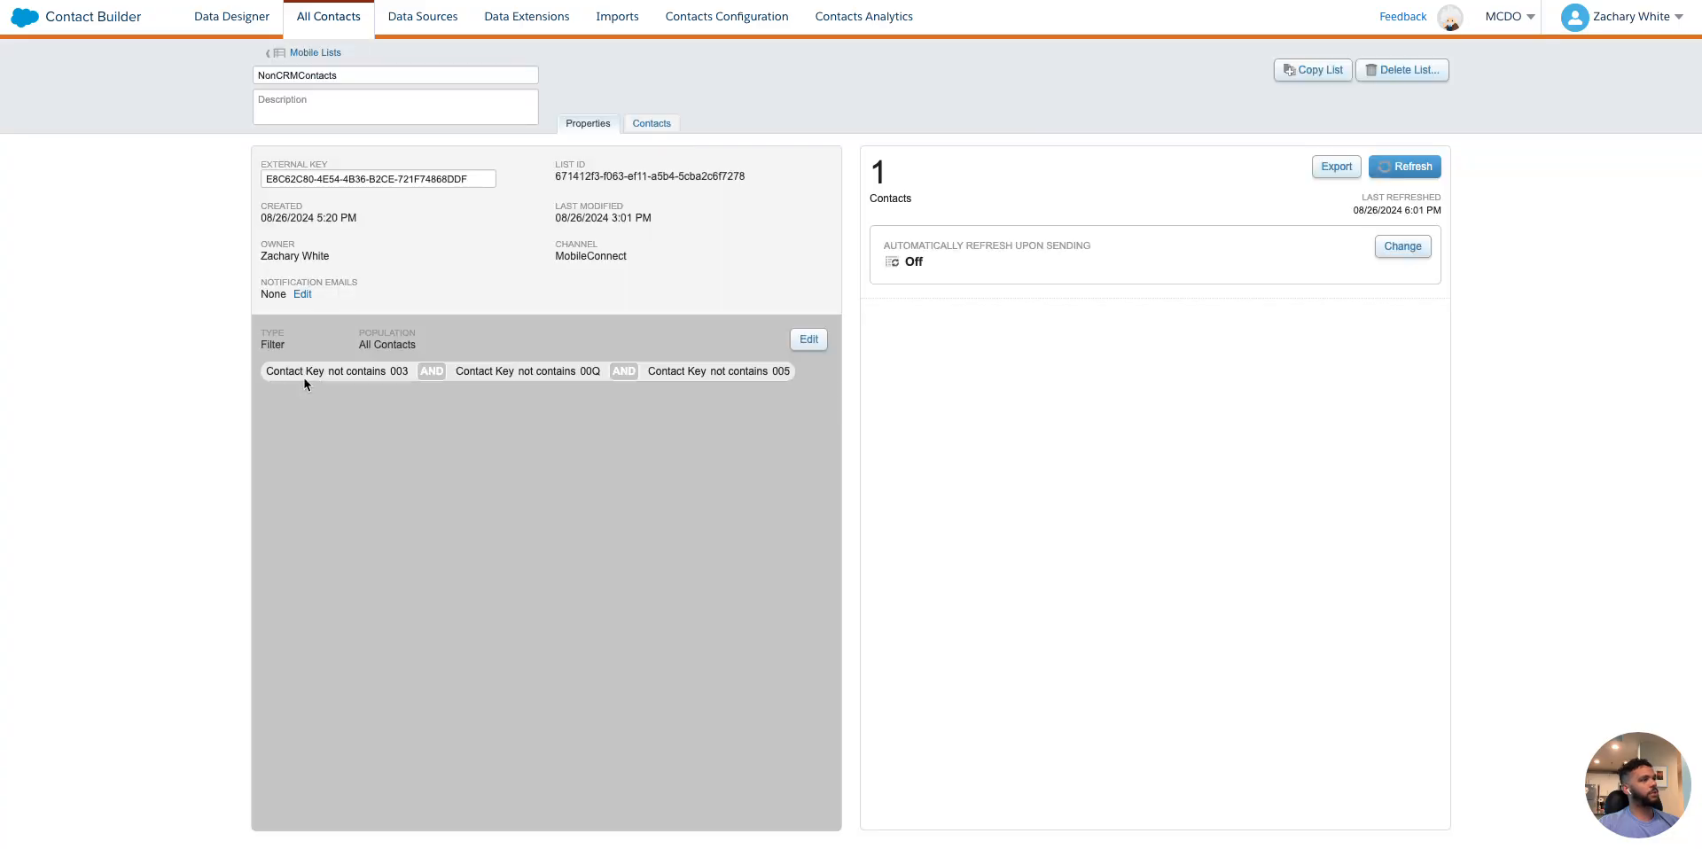
{"action": "left_click", "coordinate": [643, 129]}
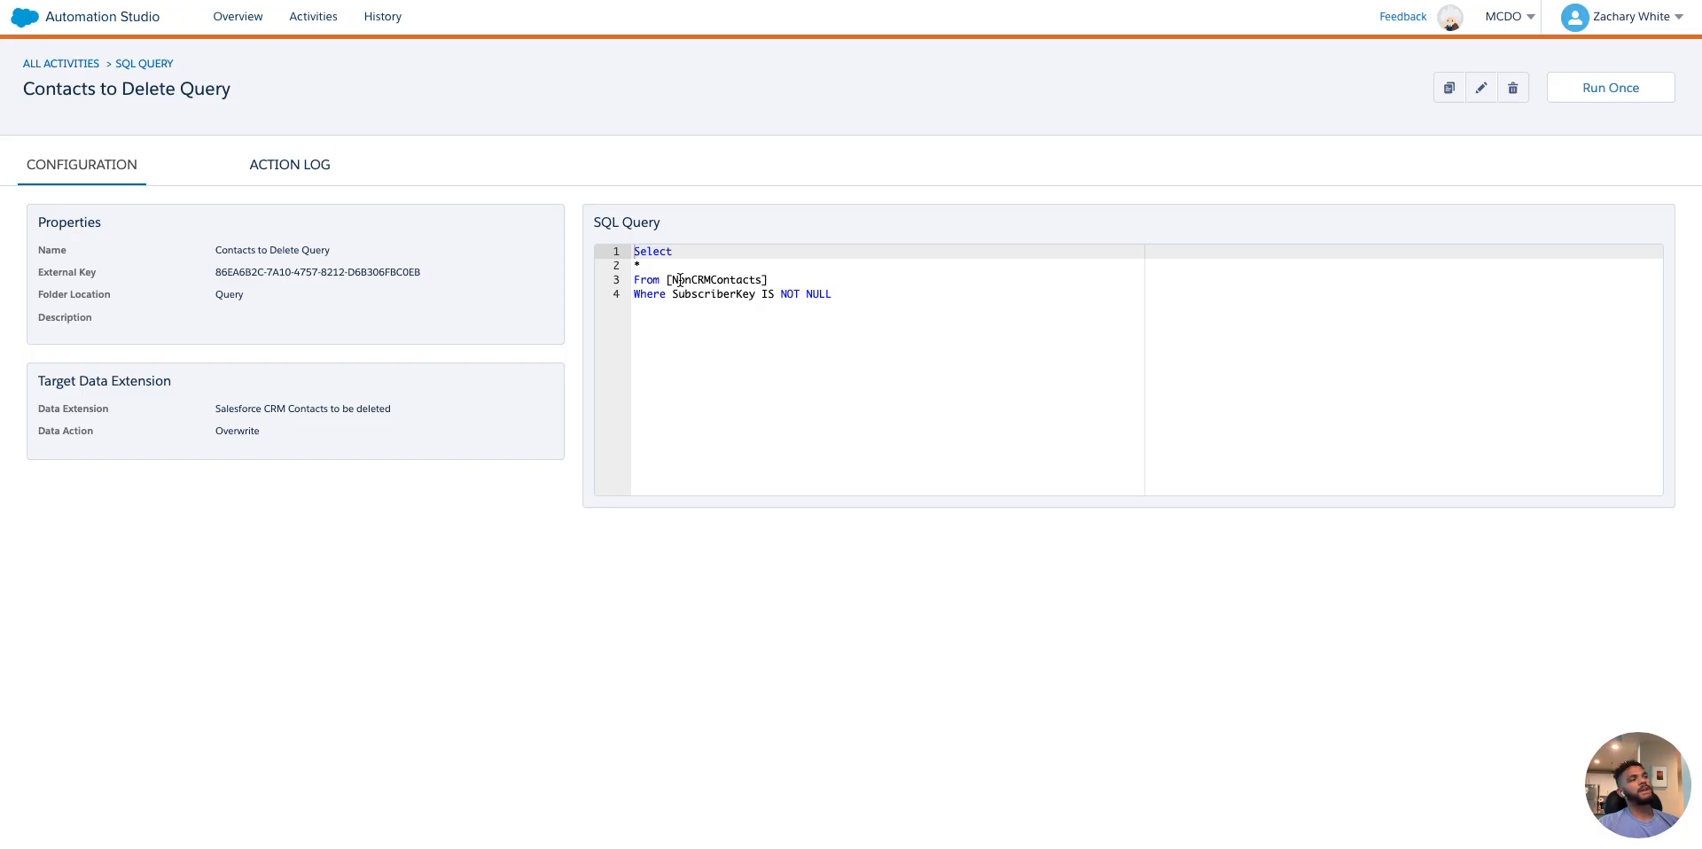
{"action": "left_click_drag", "start_coordinate": [772, 279], "coordinate": [674, 281]}
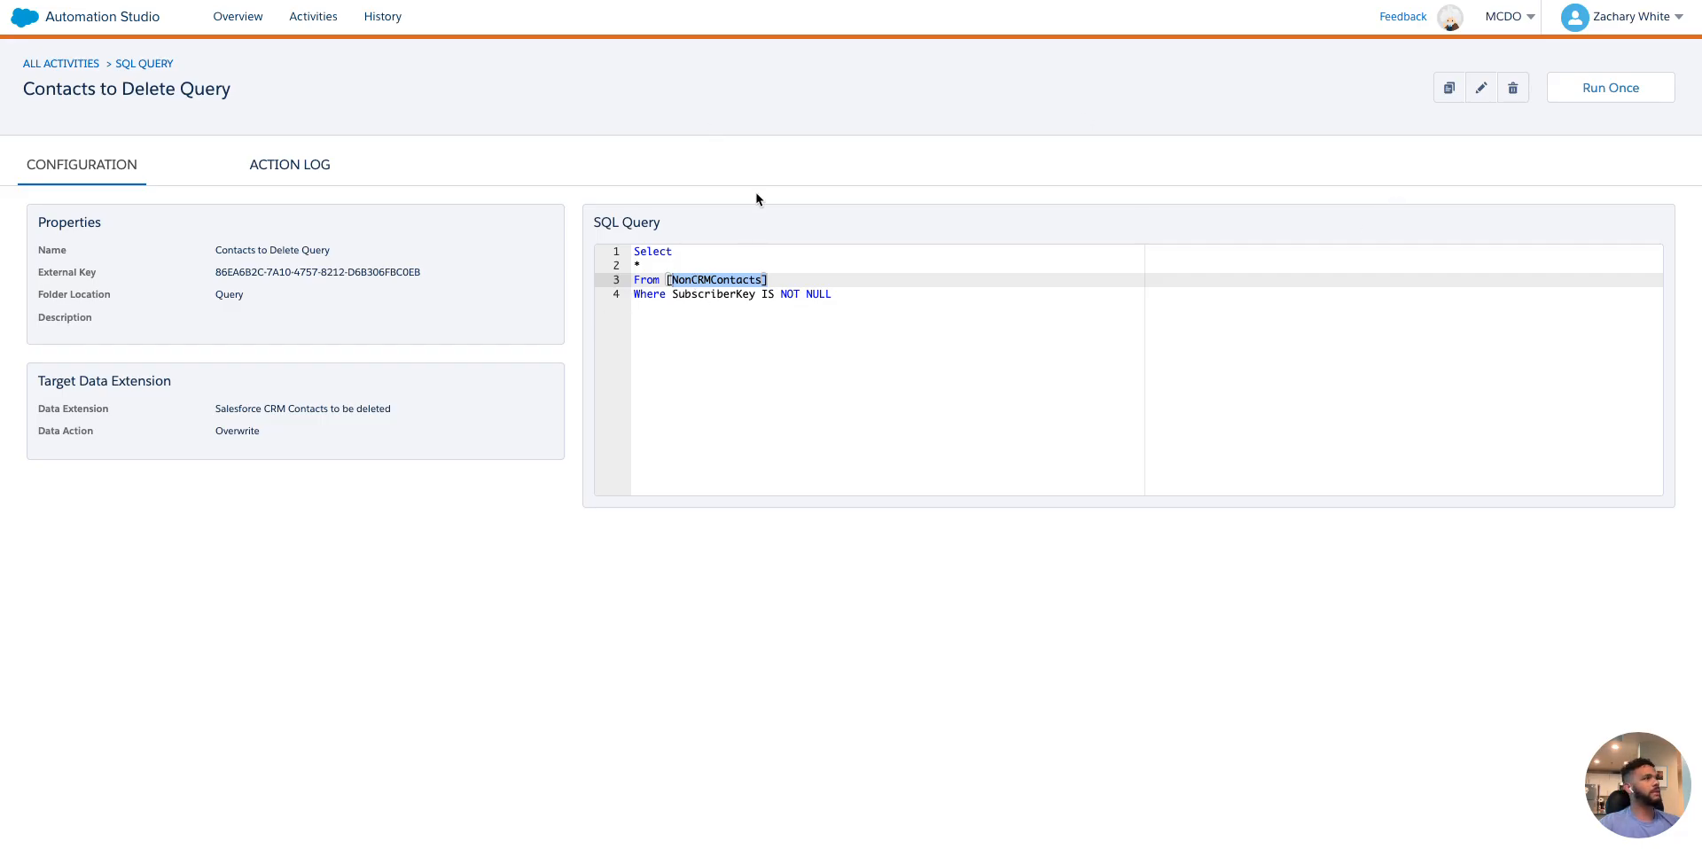
Open the automation that pulls all contacts from the automations overview and review its workflow schedule
{"action": "left_click", "coordinate": [233, 17]}
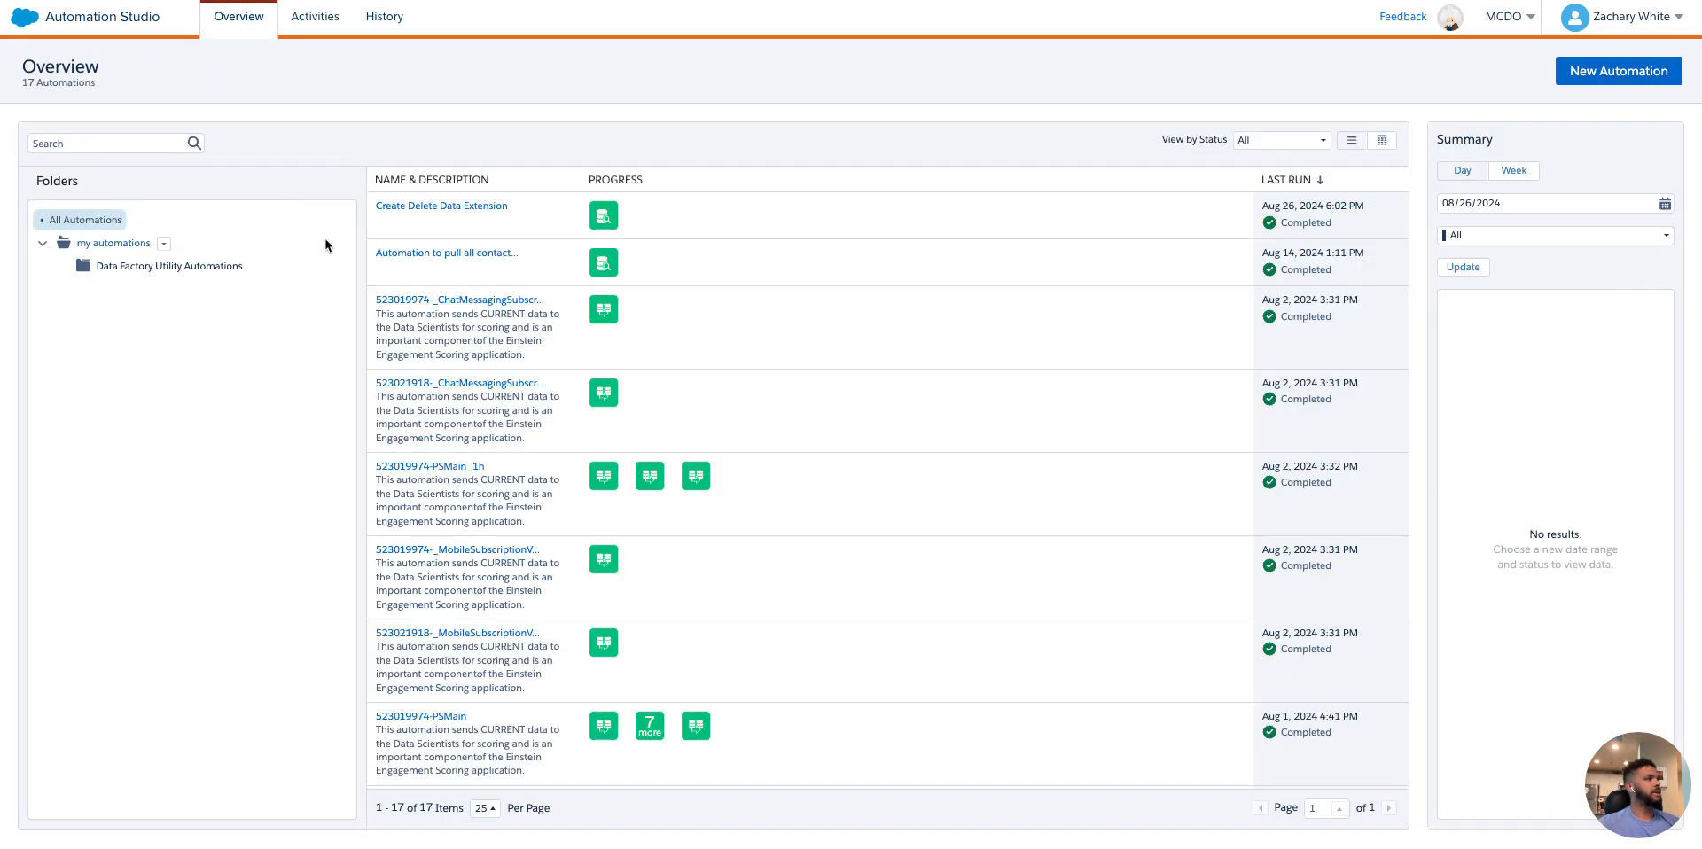
{"action": "mouse_move", "coordinate": [417, 253]}
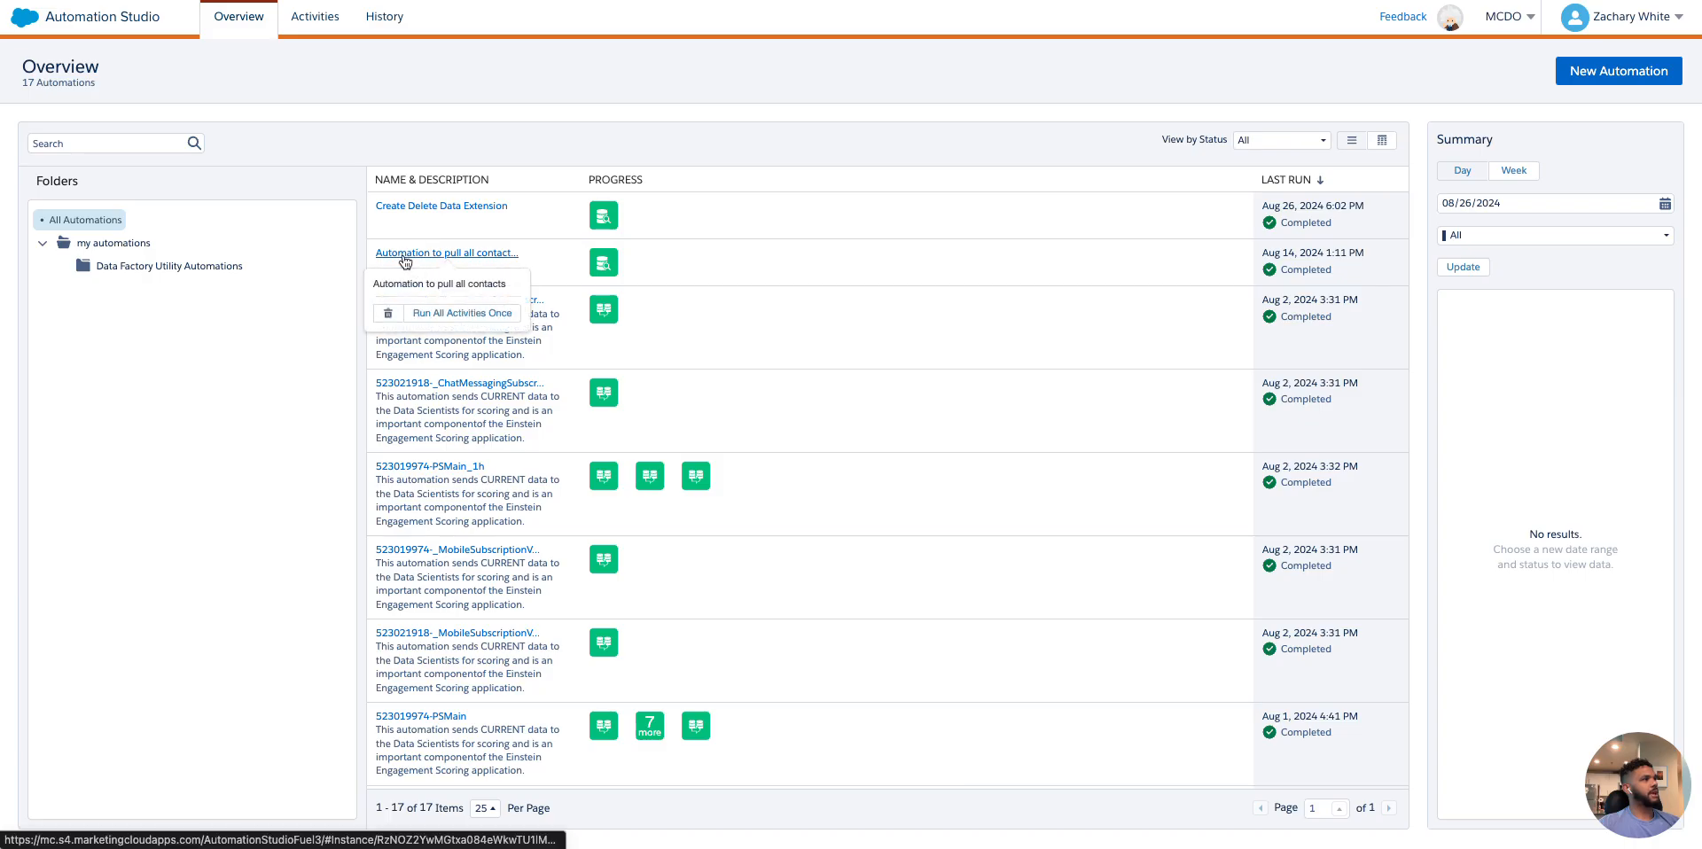
{"action": "left_click", "coordinate": [403, 255]}
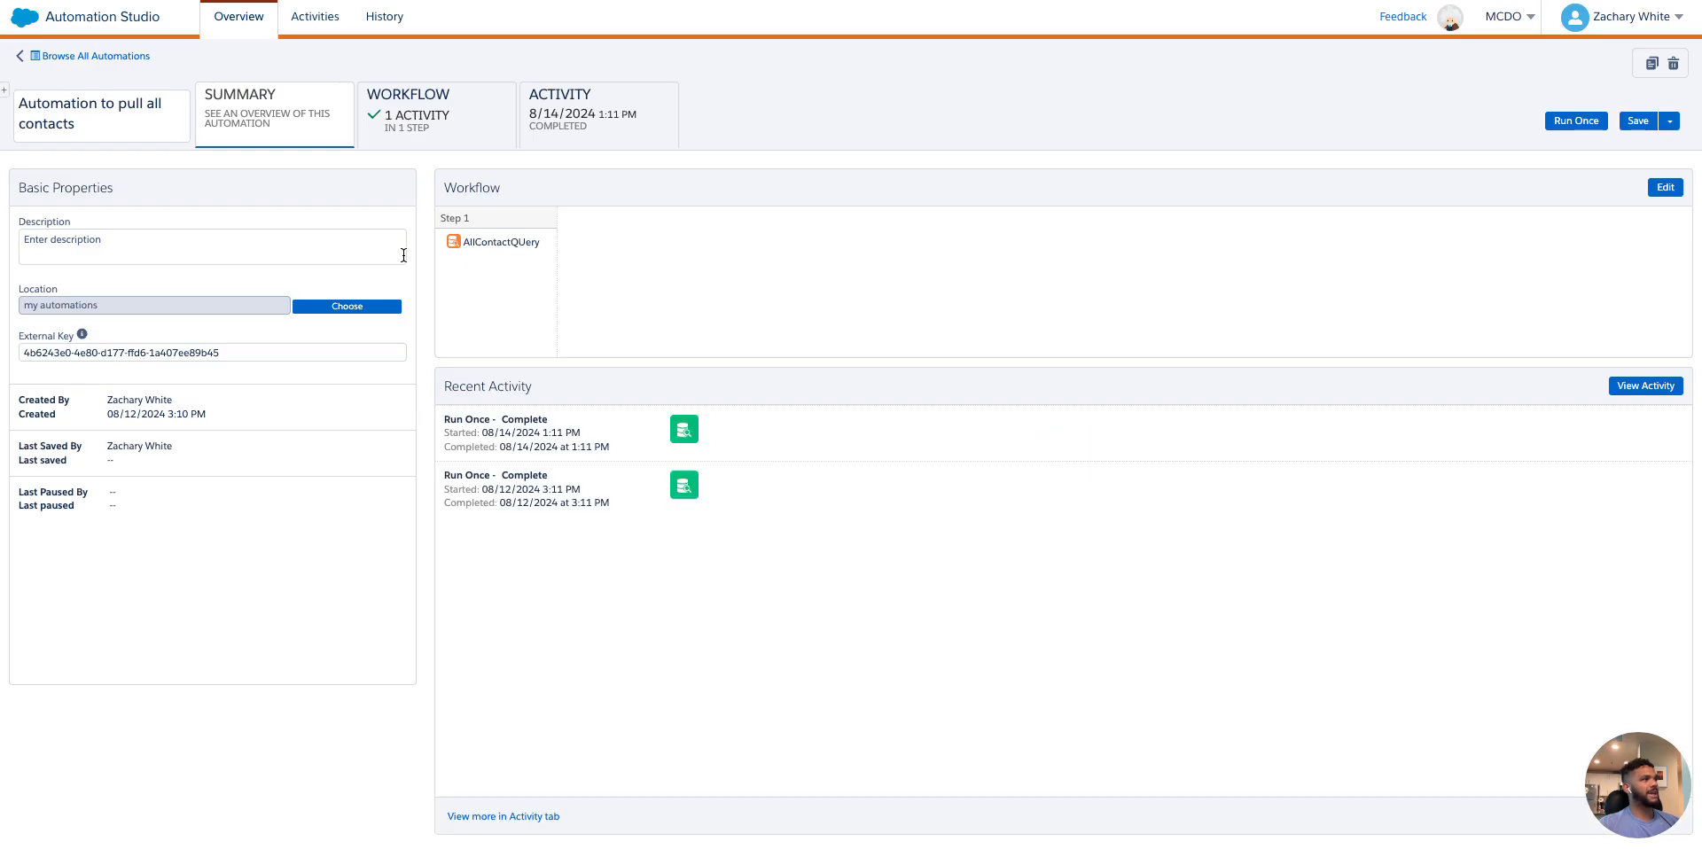
{"action": "left_click", "coordinate": [426, 127]}
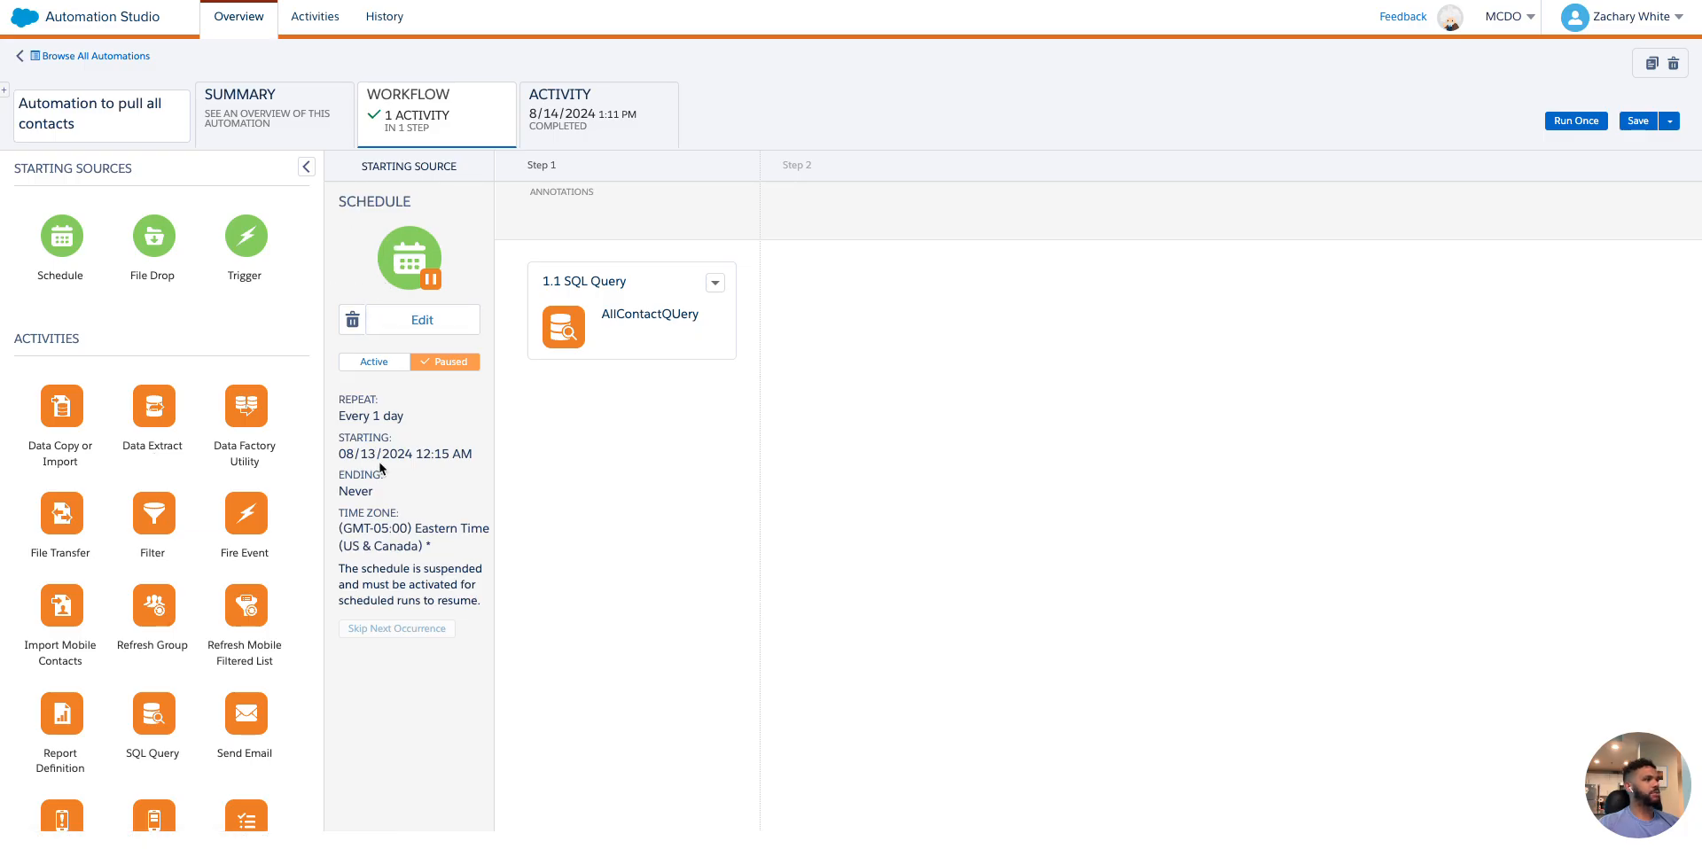
{"action": "left_click_drag", "start_coordinate": [332, 416], "coordinate": [469, 457]}
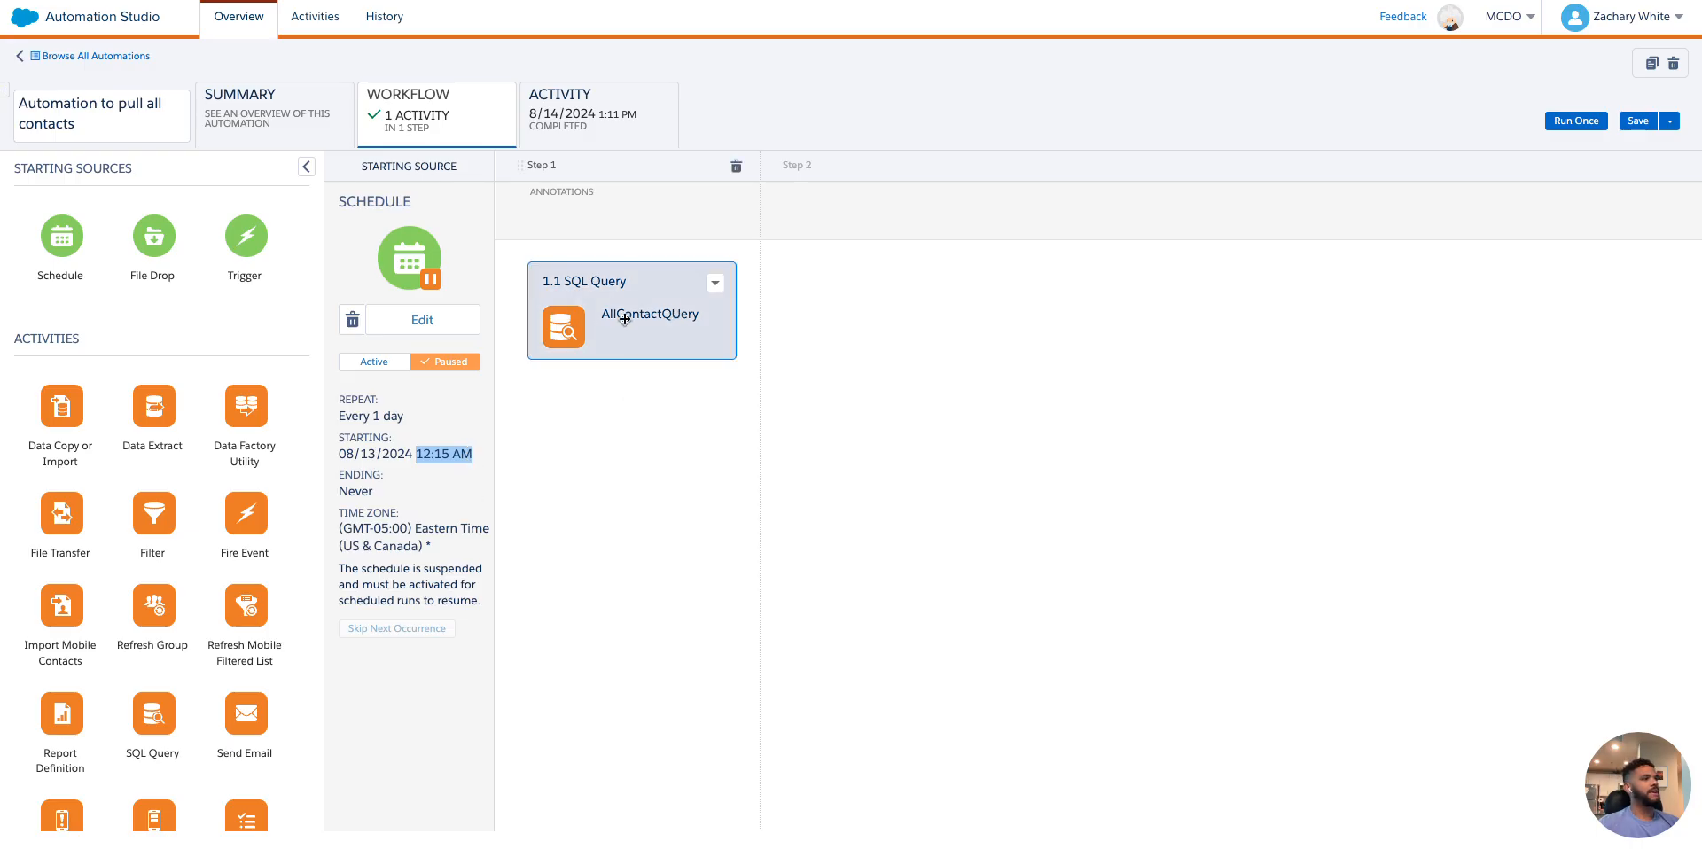
Run the AllContactQUery activity of this automation once
{"action": "left_click", "coordinate": [1586, 121]}
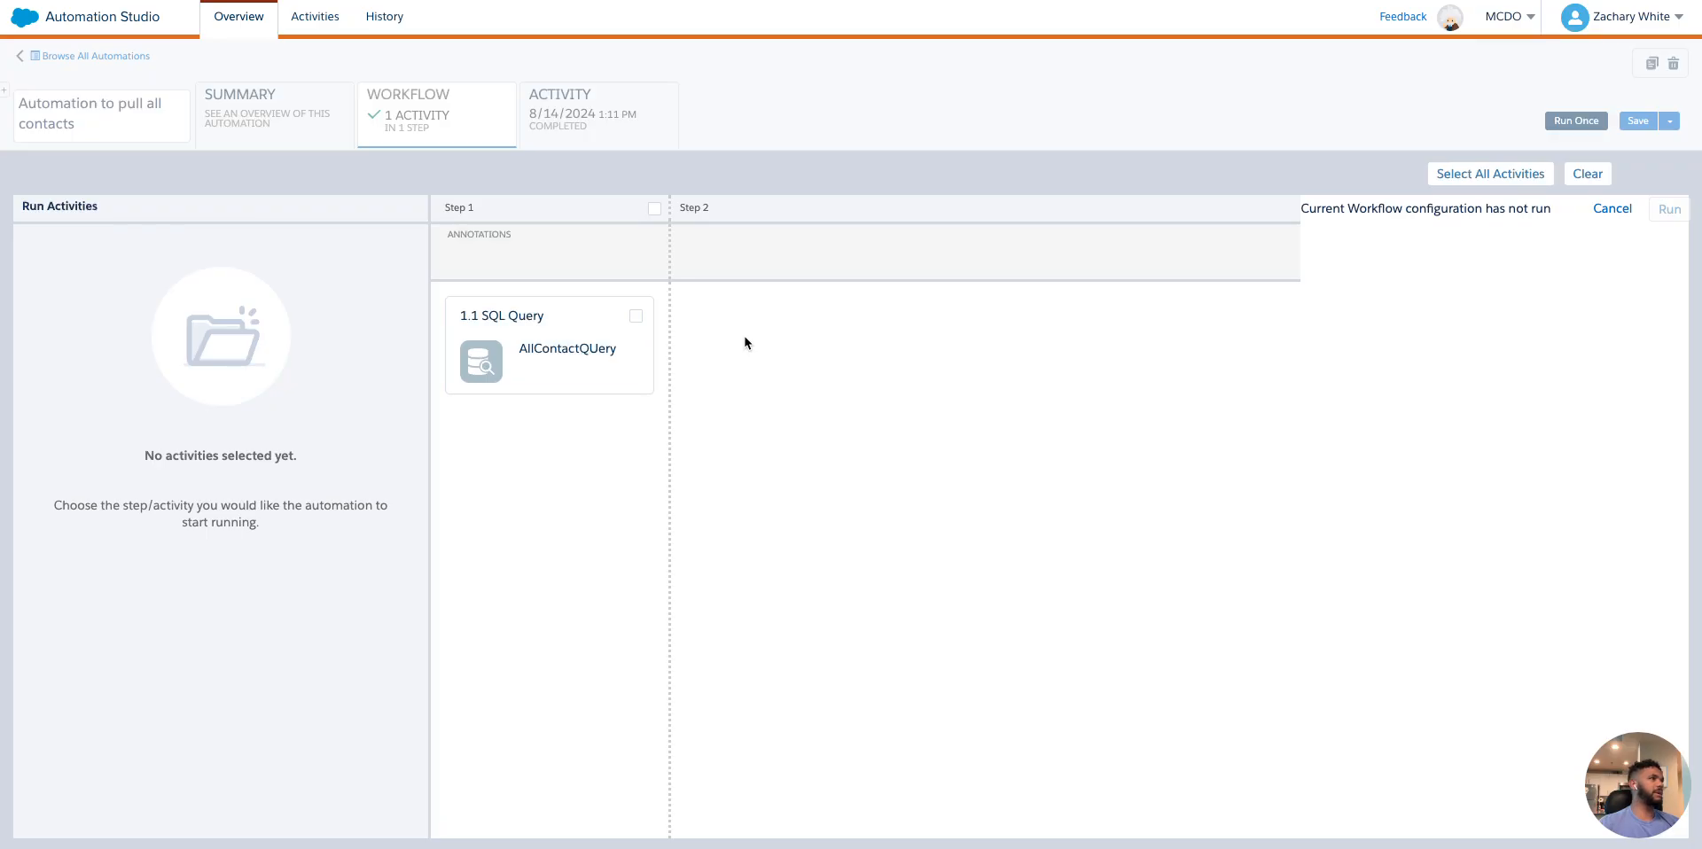
{"action": "left_click", "coordinate": [635, 319]}
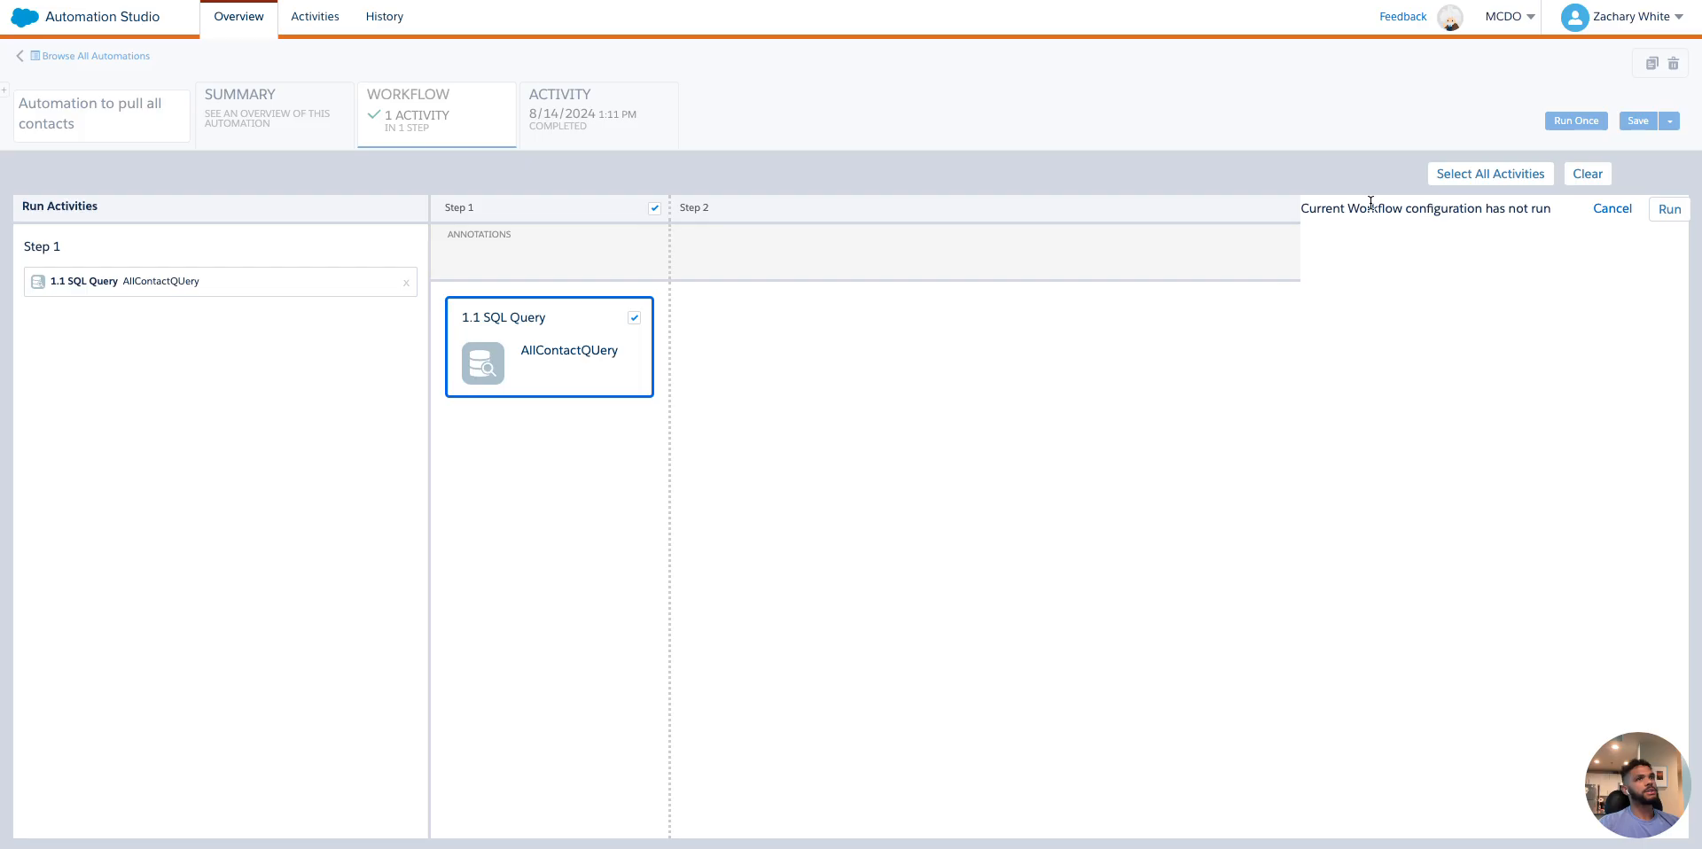
{"action": "left_click", "coordinate": [1669, 209]}
{"action": "left_click", "coordinate": [1258, 614]}
Return to the automations overview and open the Create Delete Data Extension automation
{"action": "left_click", "coordinate": [237, 19]}
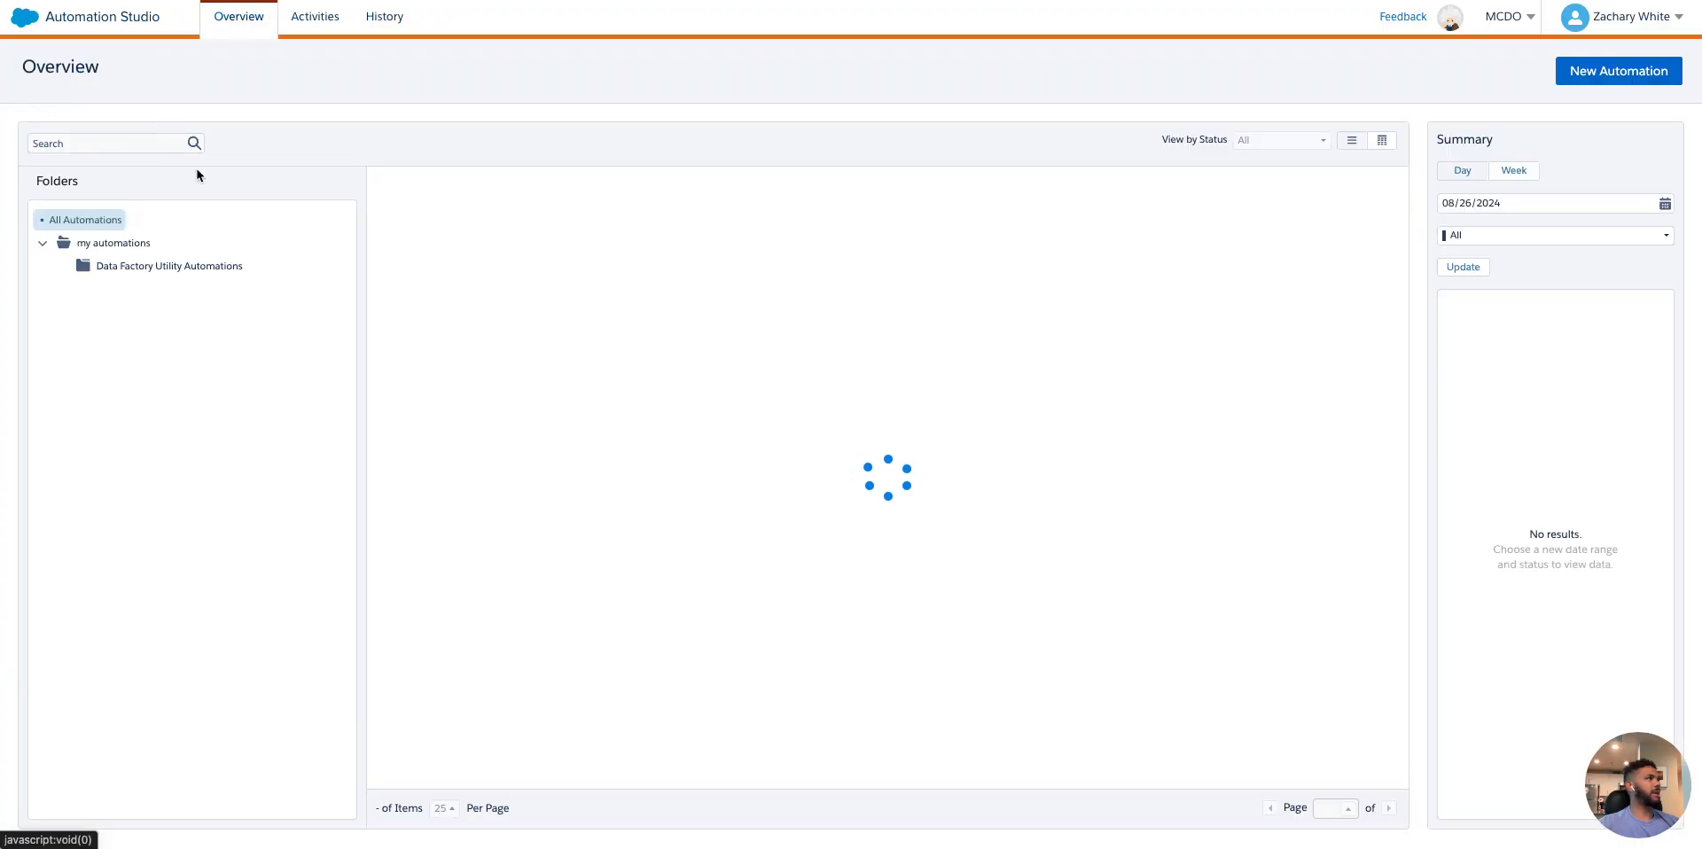
{"action": "mouse_move", "coordinate": [386, 212]}
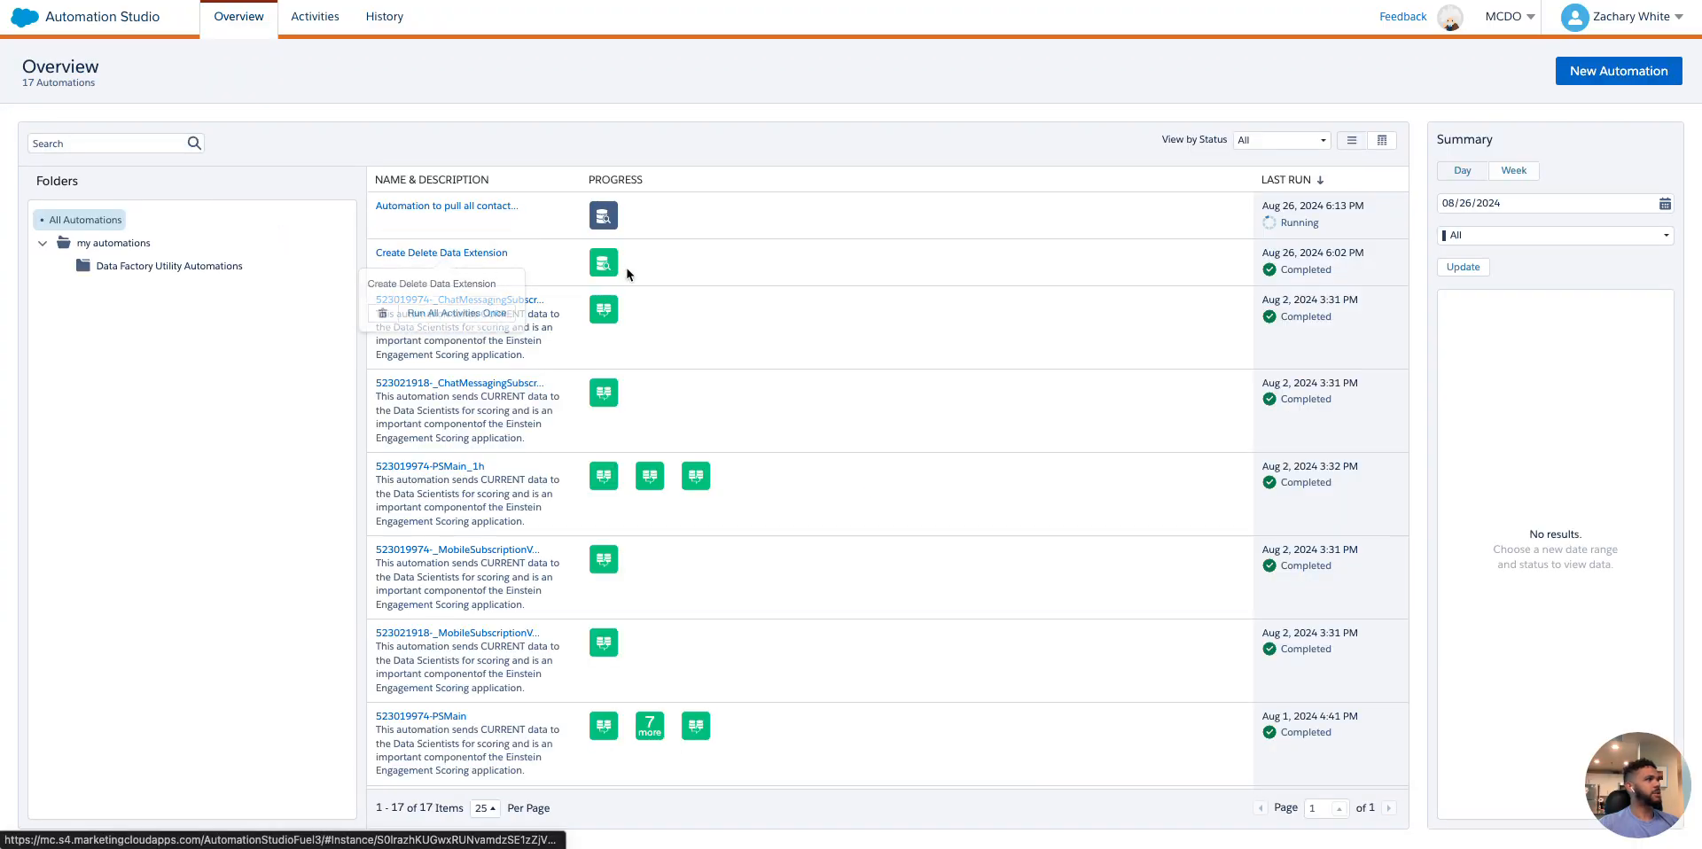
{"action": "left_click", "coordinate": [437, 253]}
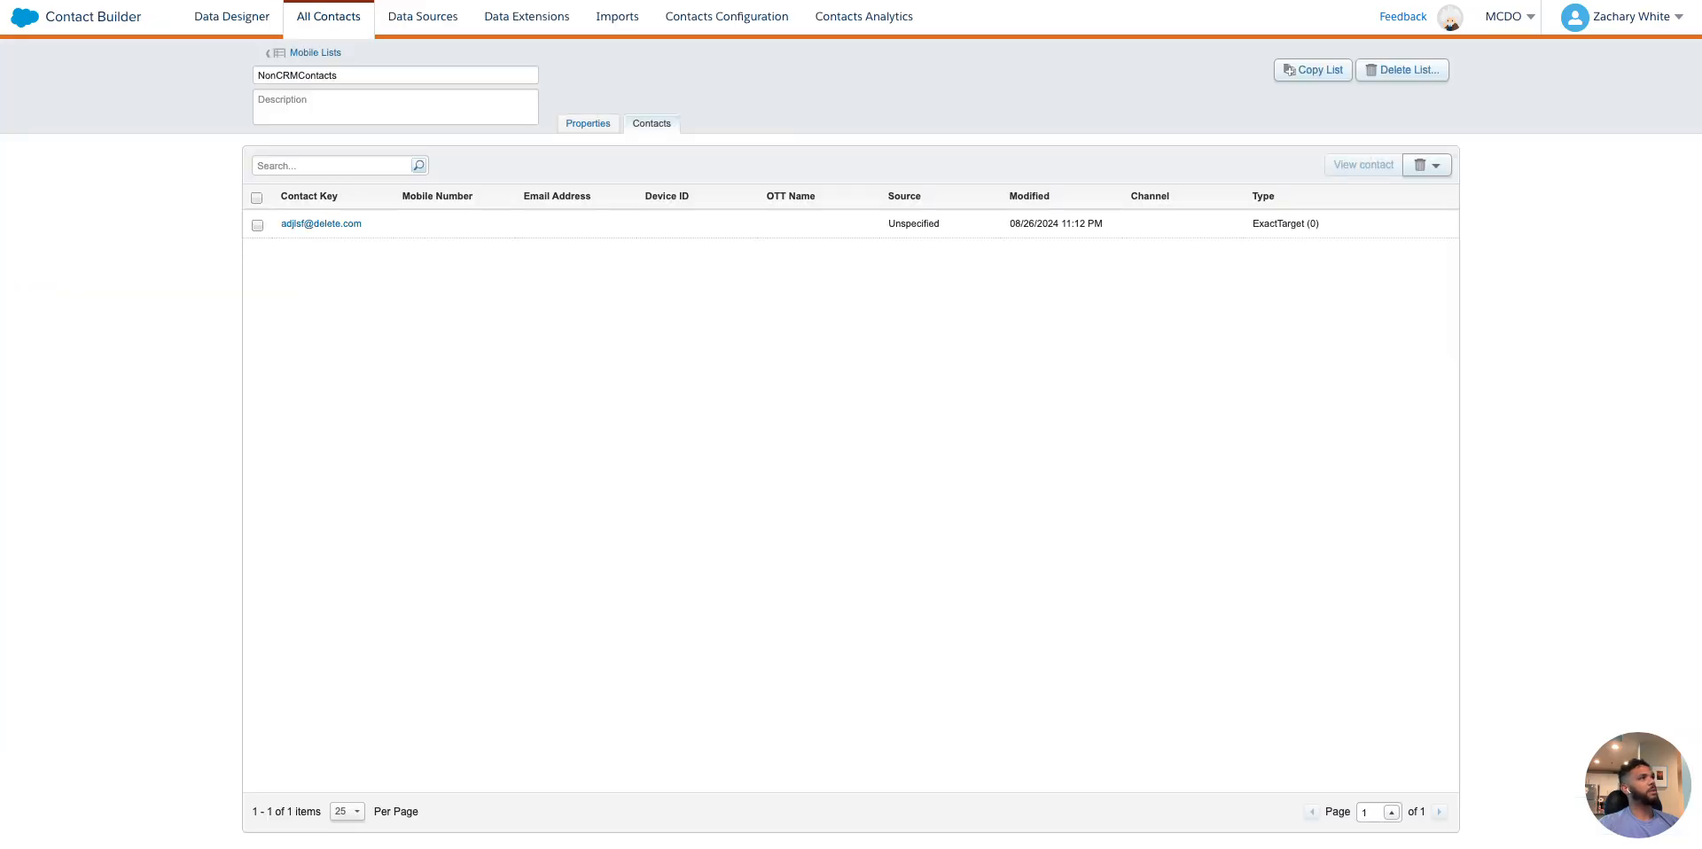
Switch to Contact Builder, expand the Data Extensions folder and open its first subfolder
{"action": "left_click", "coordinate": [518, 21]}
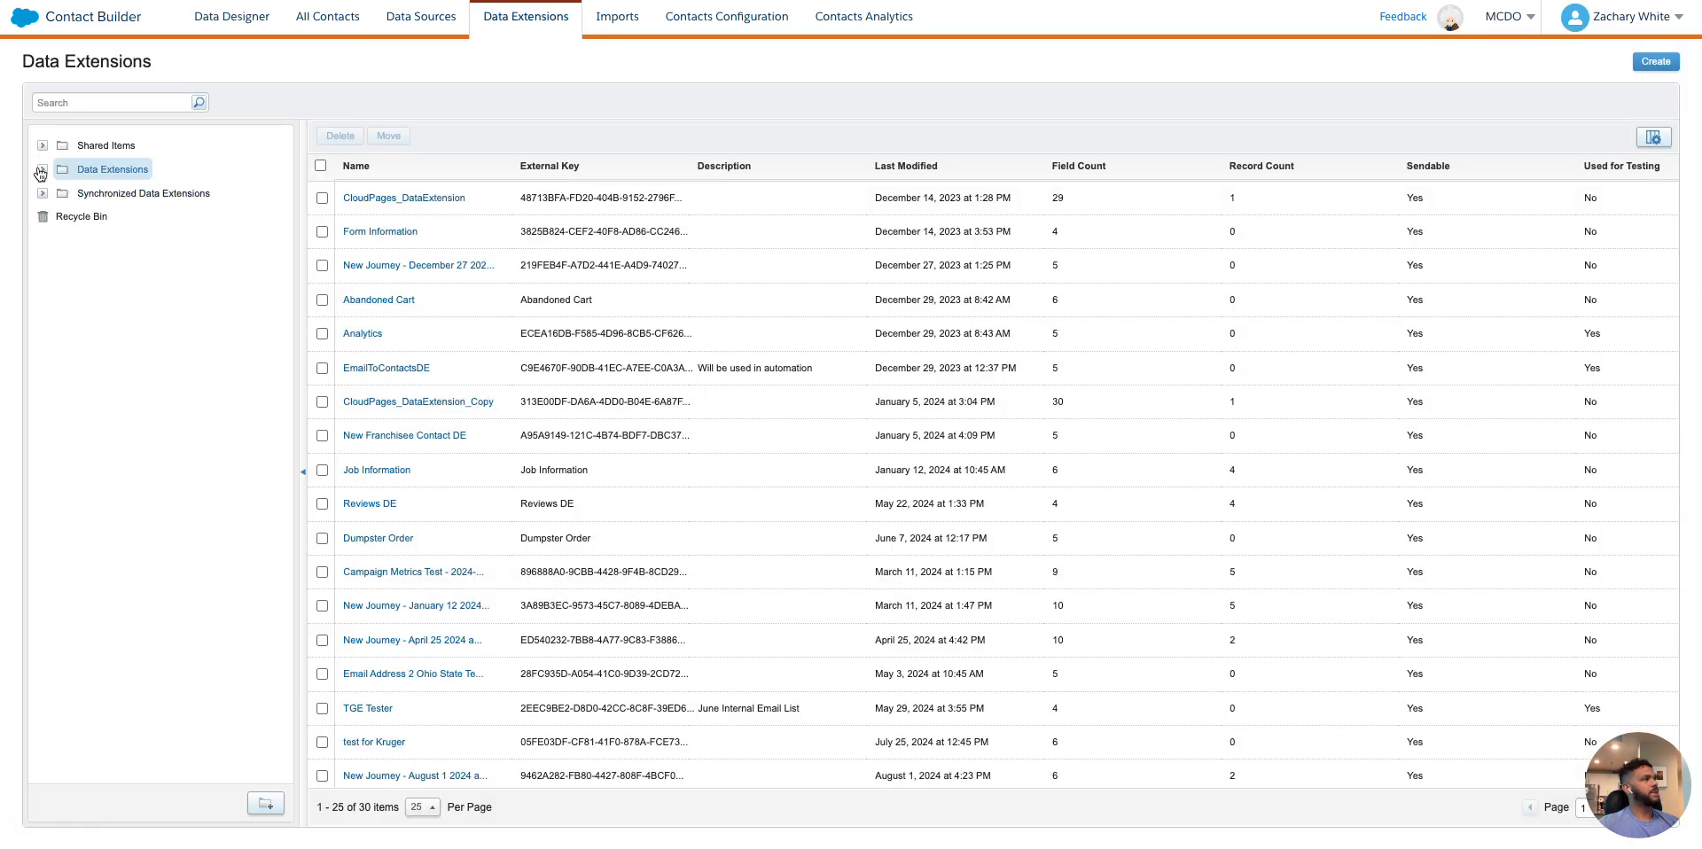
{"action": "left_click", "coordinate": [41, 171]}
{"action": "left_click", "coordinate": [116, 194]}
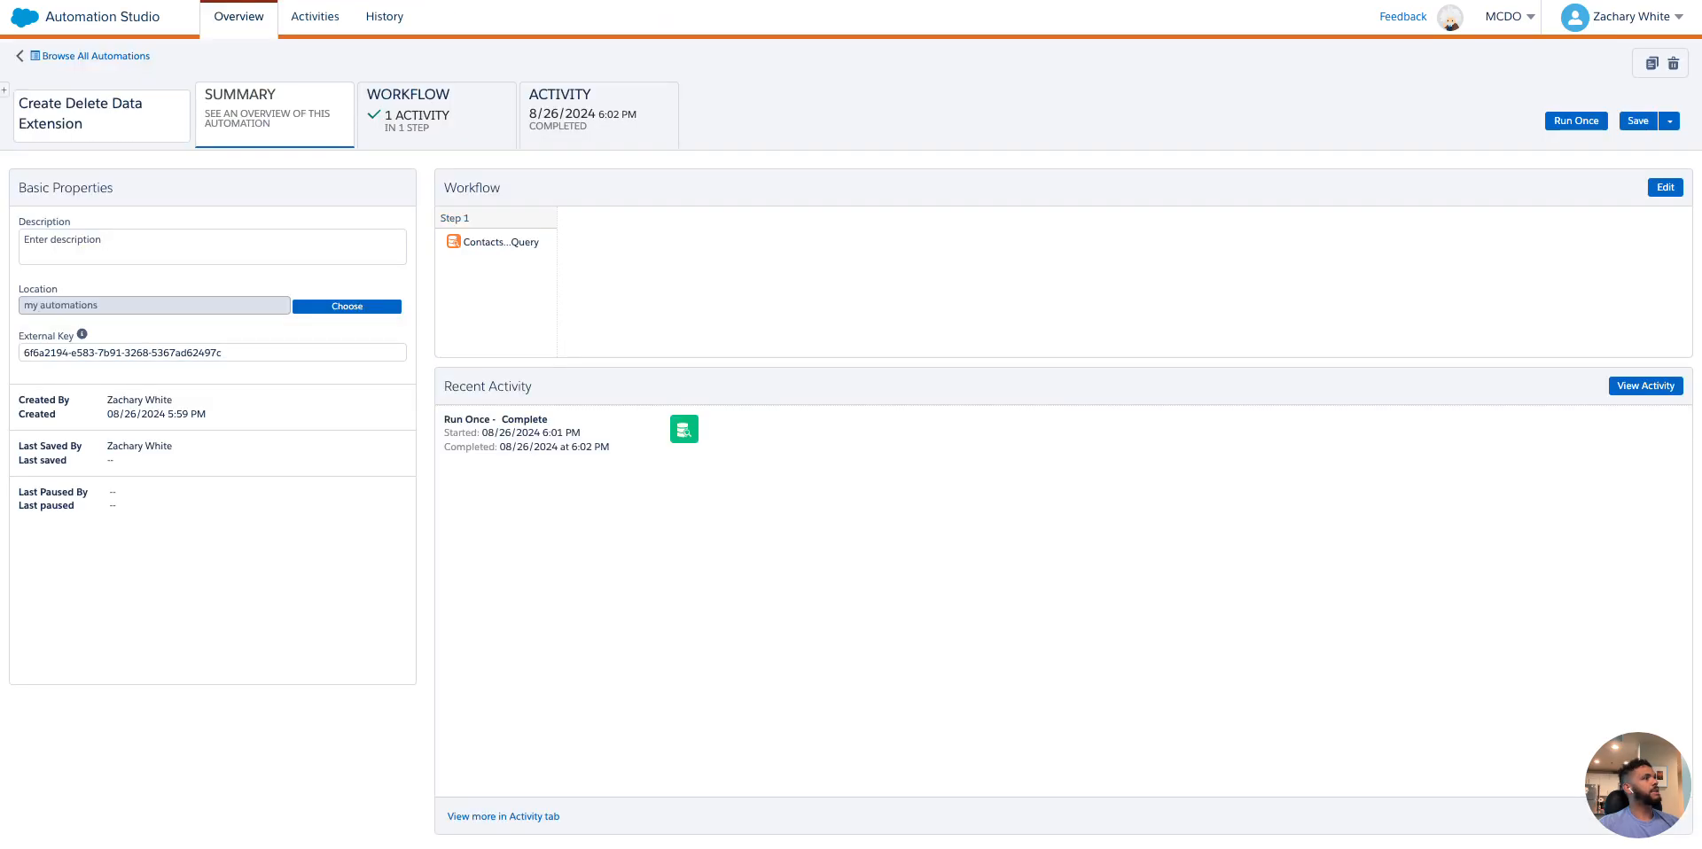
Back in Automation Studio, activate the daily 12:15 AM schedule of Create Delete Data Extension, and save the automation
{"action": "left_click", "coordinate": [410, 92]}
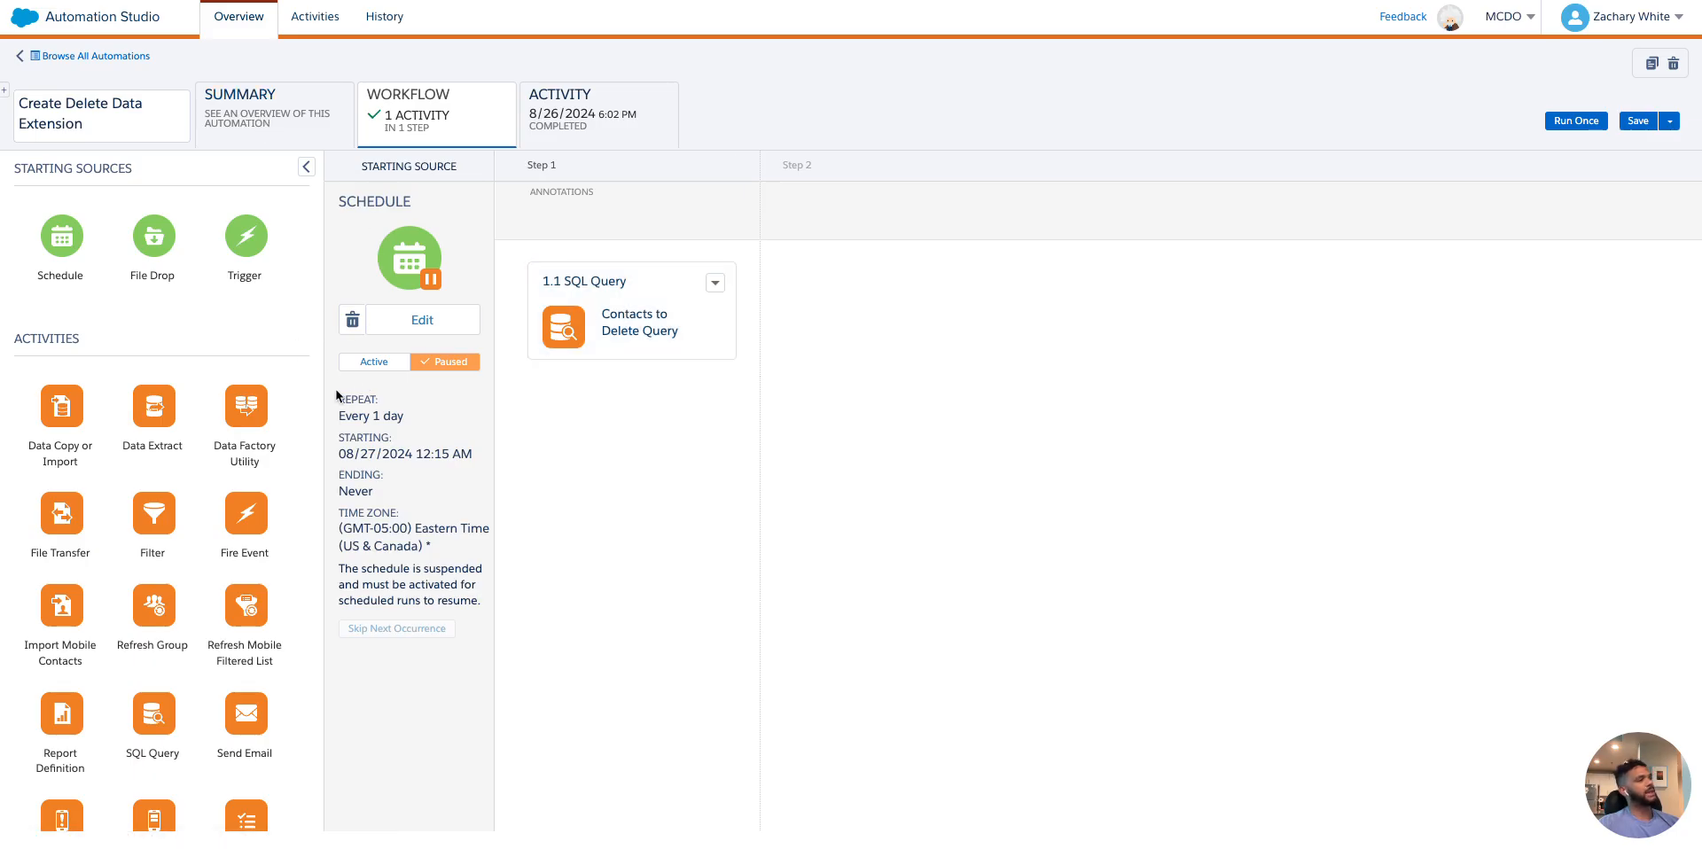
{"action": "left_click_drag", "start_coordinate": [58, 246], "coordinate": [408, 275]}
{"action": "left_click", "coordinate": [385, 364]}
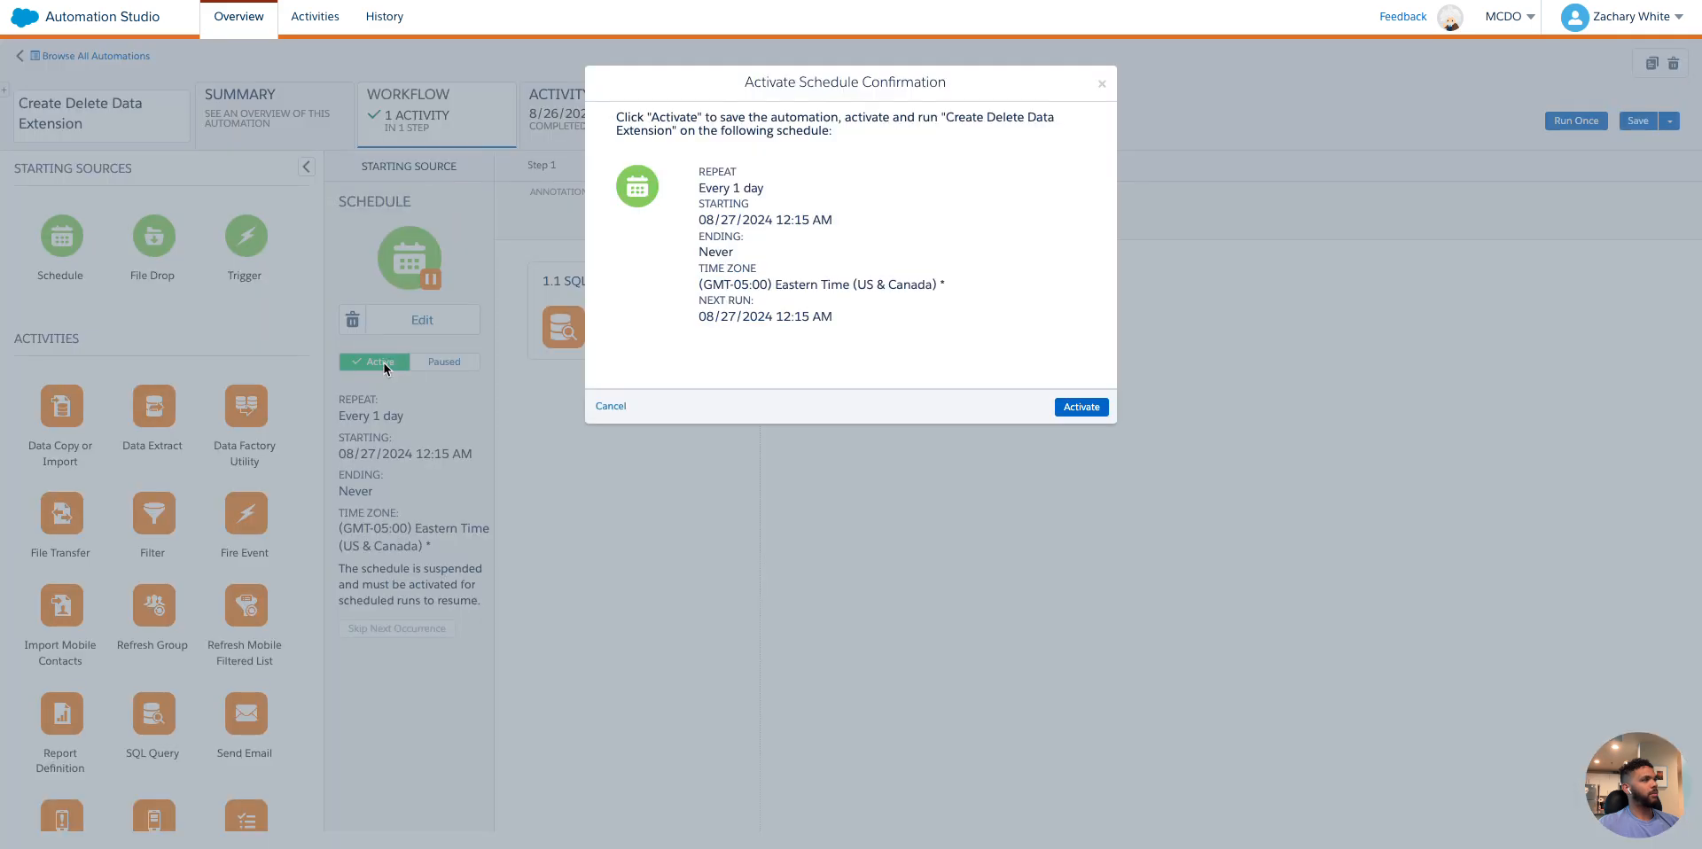
{"action": "left_click", "coordinate": [1081, 406]}
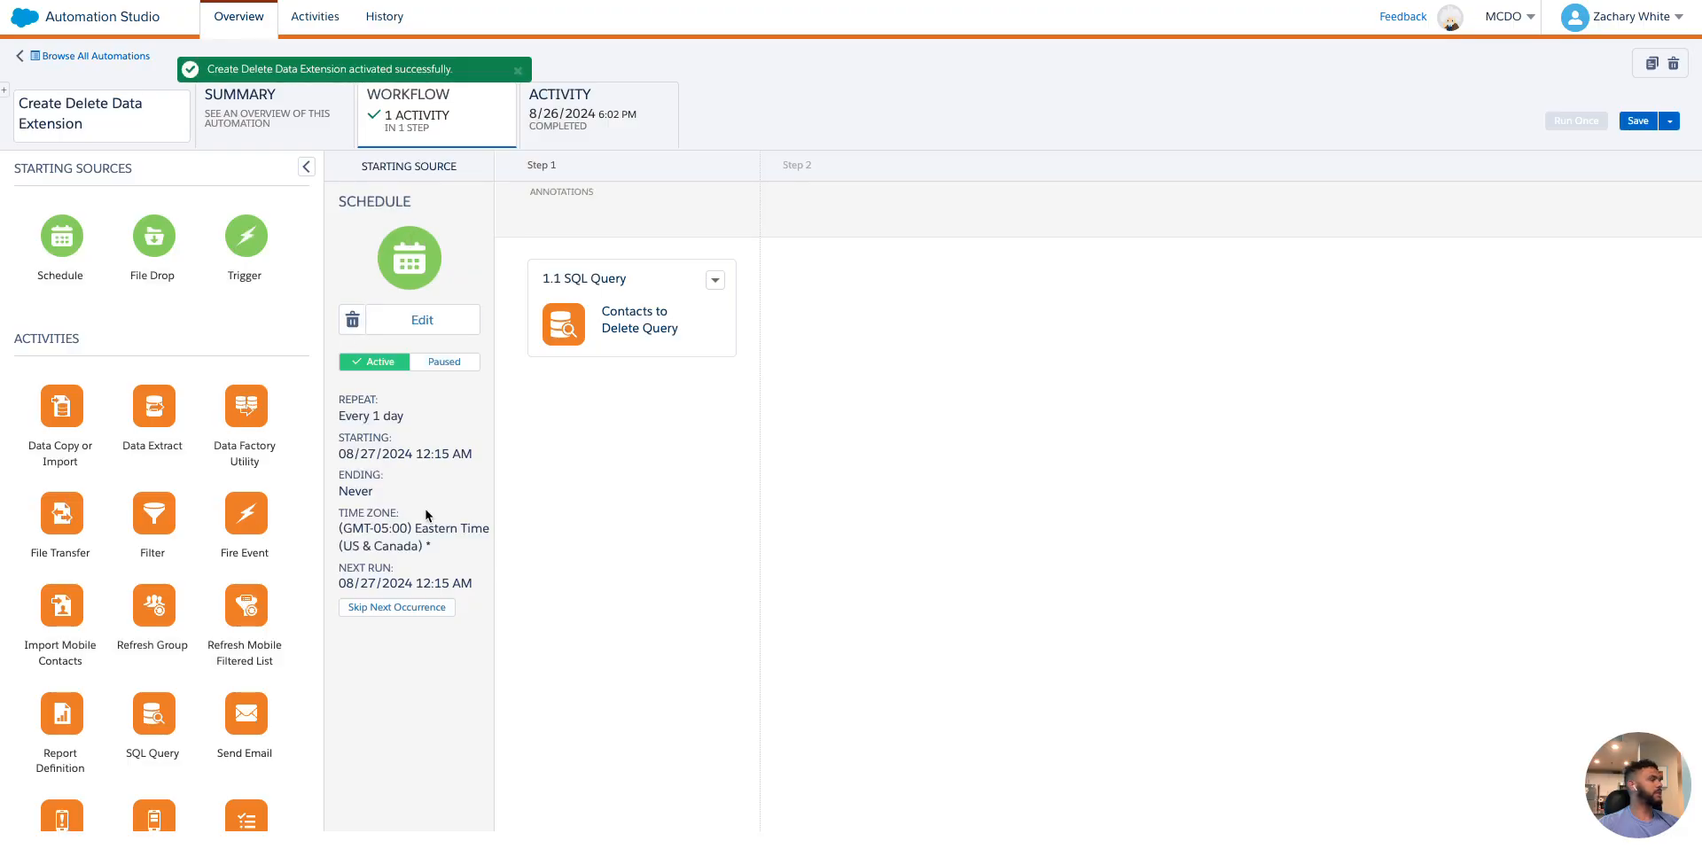
{"action": "left_click_drag", "start_coordinate": [339, 452], "coordinate": [474, 471]}
{"action": "left_click", "coordinate": [447, 473]}
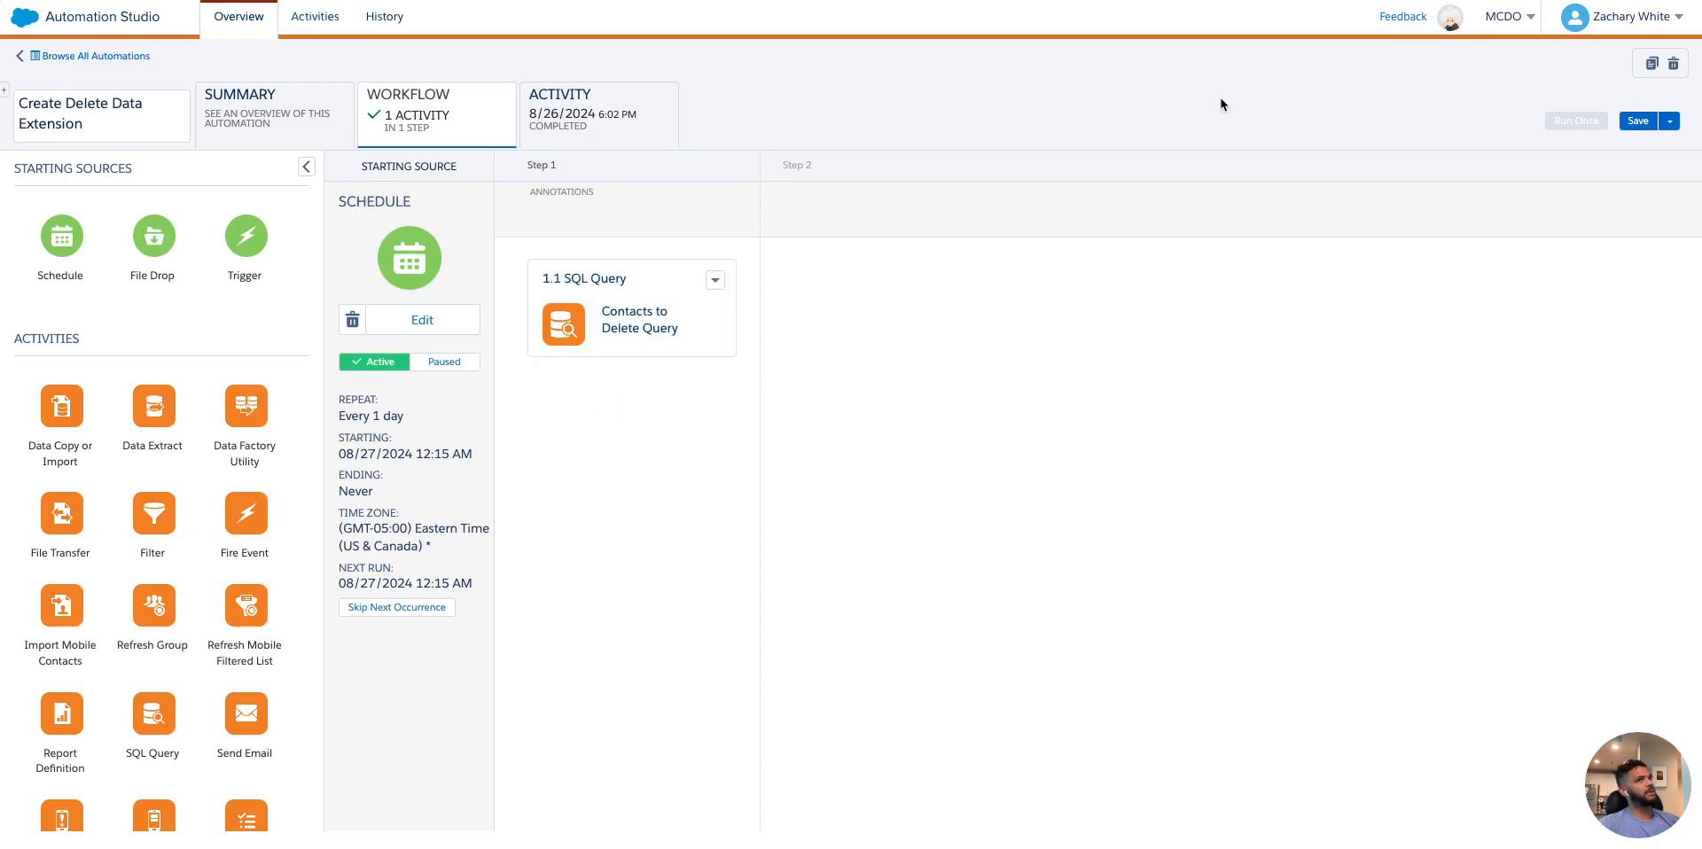
{"action": "left_click", "coordinate": [1637, 121]}
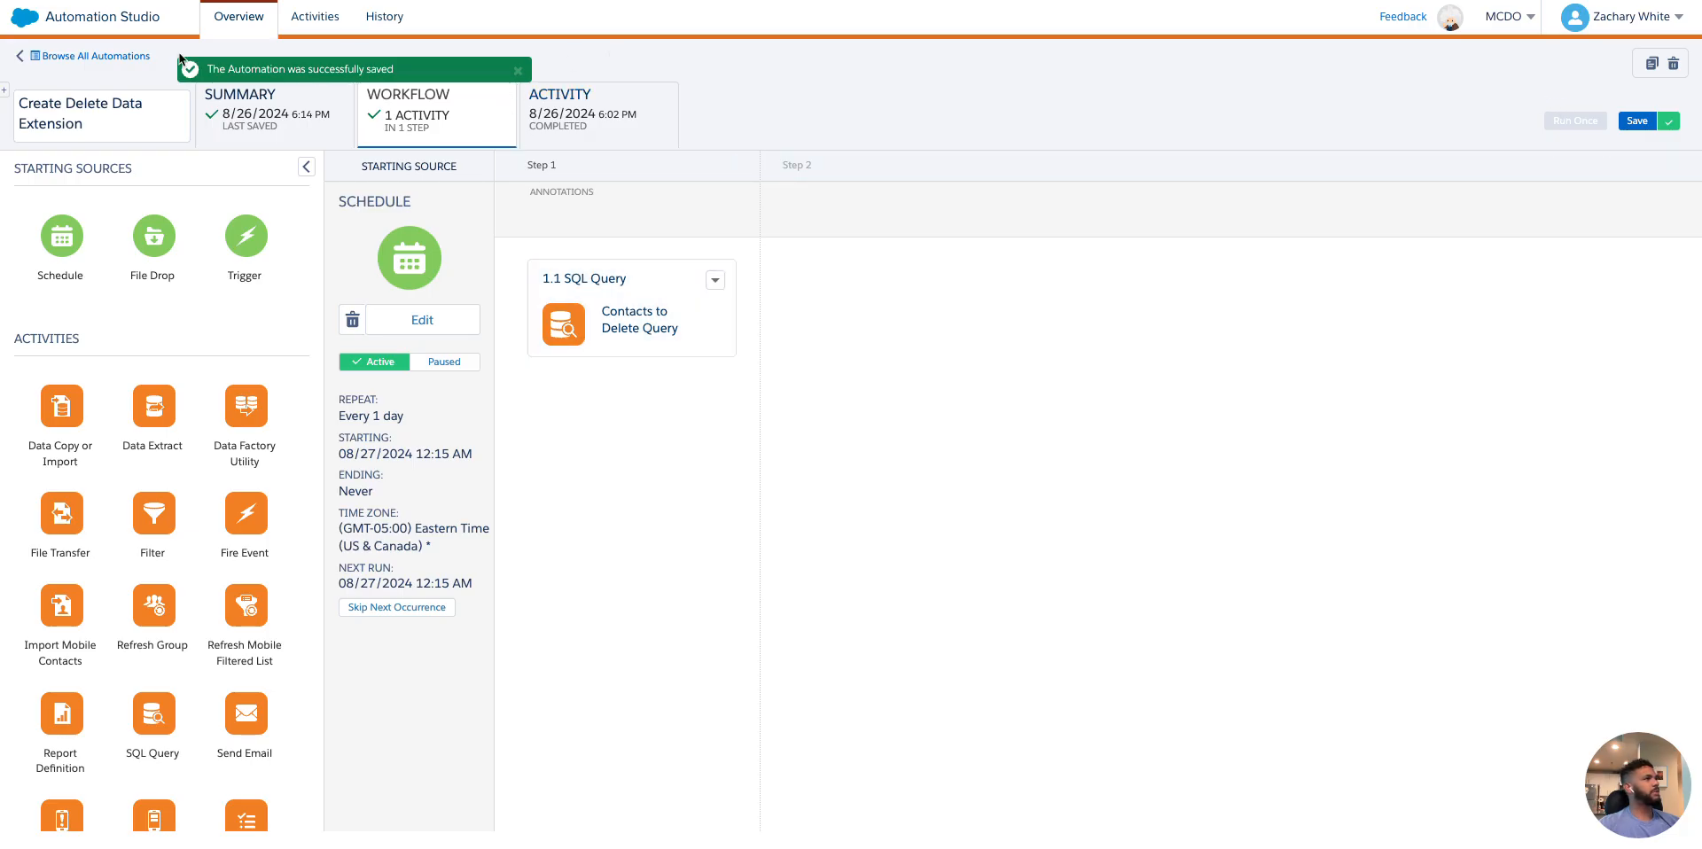
Check the run log of the automation that pulls all contacts, and return to the automations overview
{"action": "left_click", "coordinate": [64, 55]}
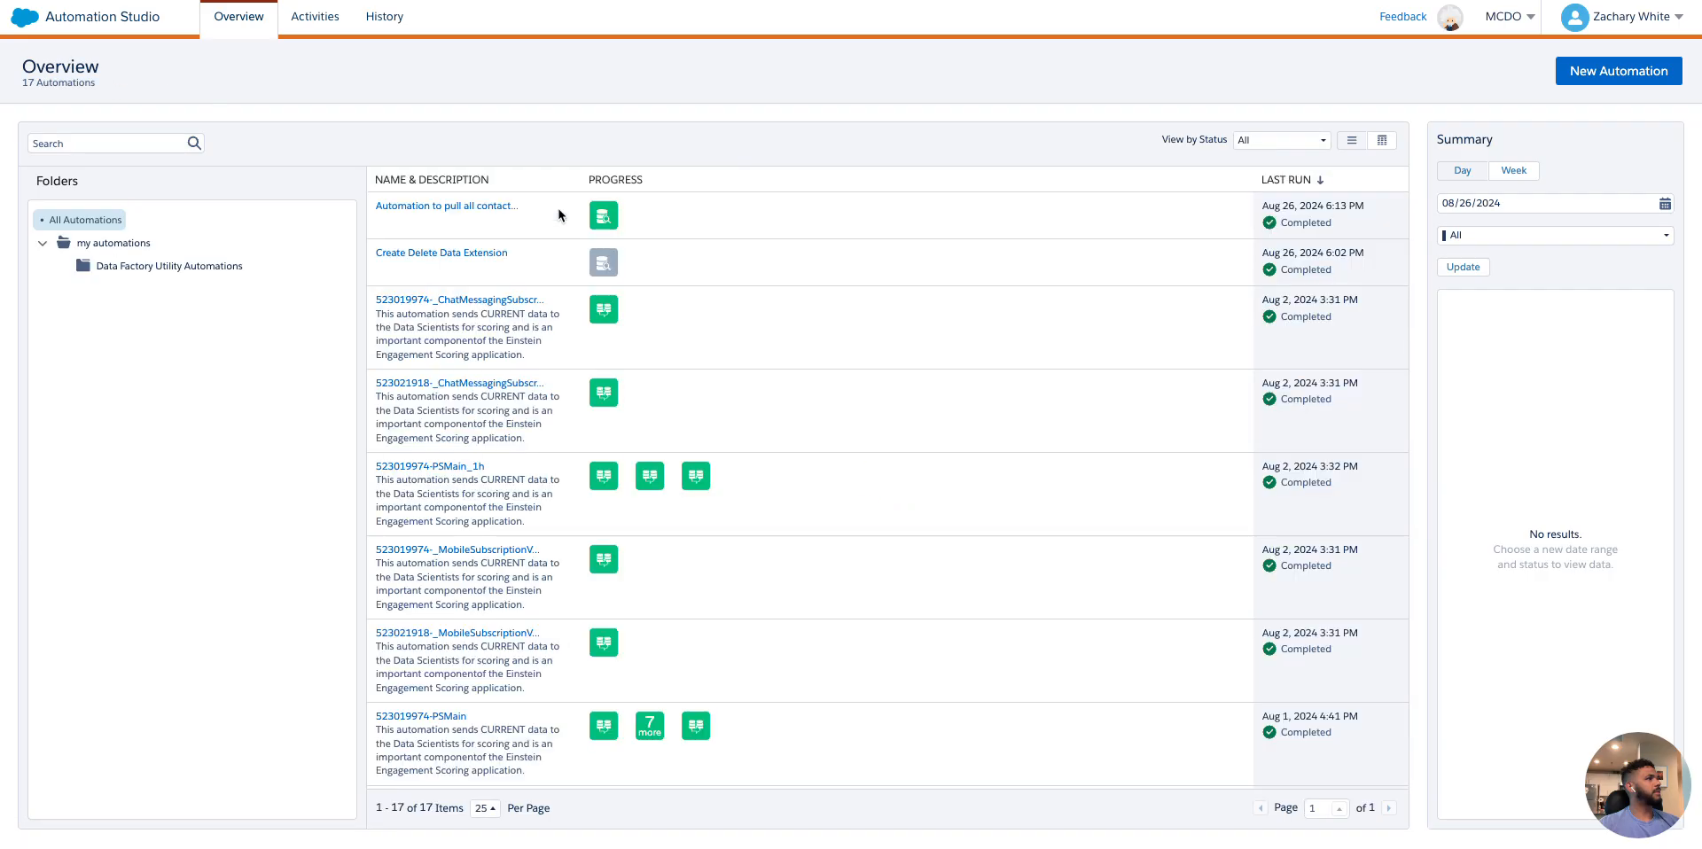
{"action": "mouse_move", "coordinate": [472, 261]}
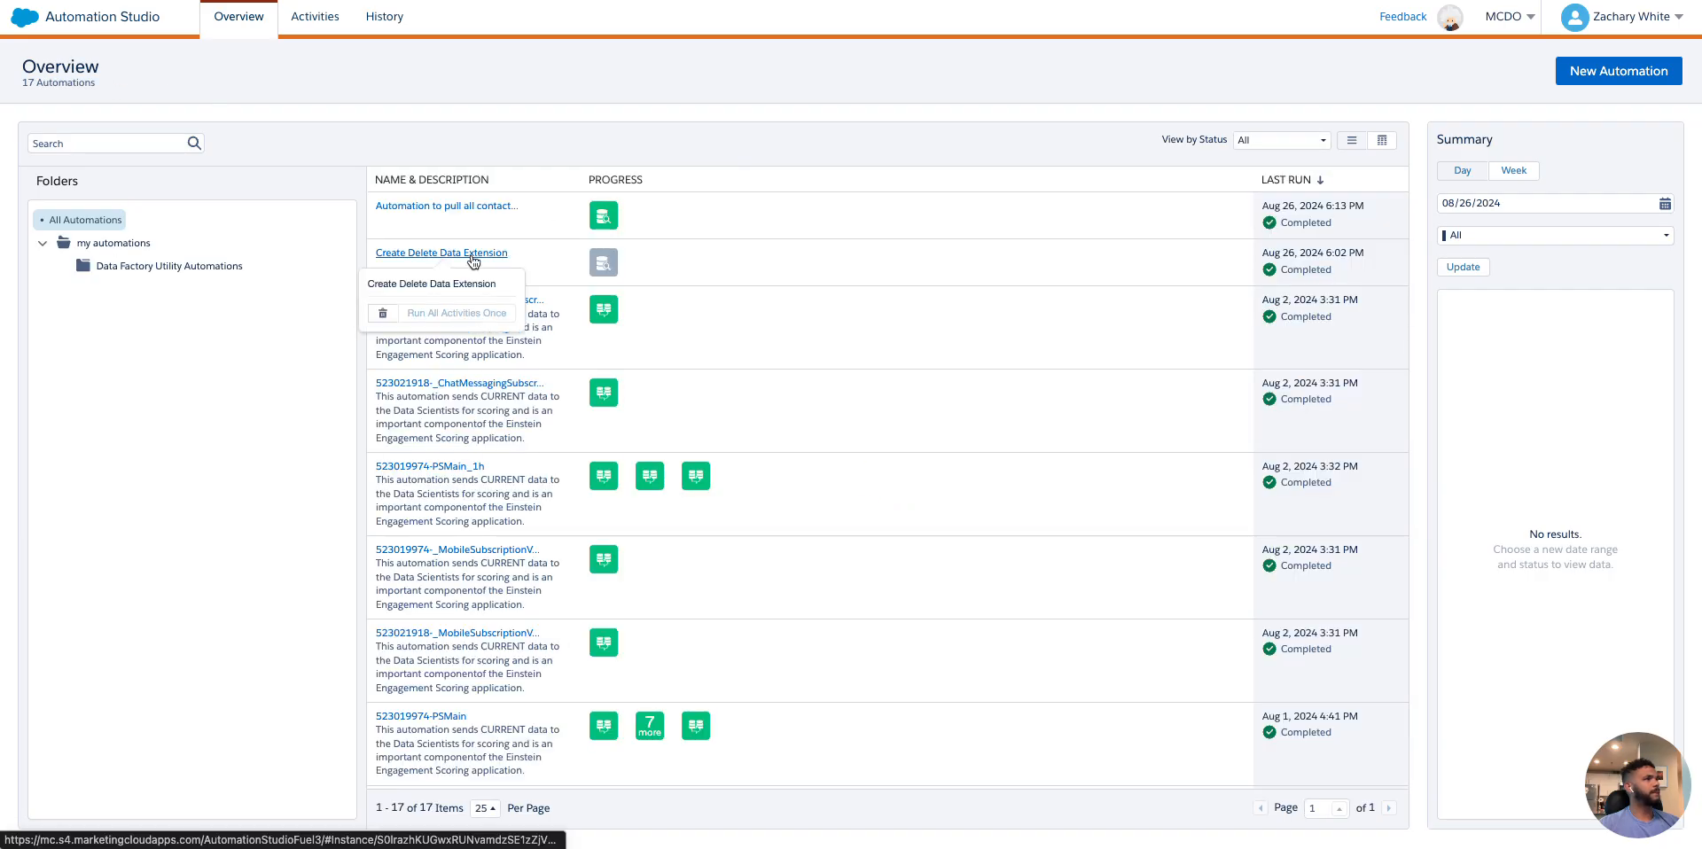
{"action": "left_click", "coordinate": [454, 204]}
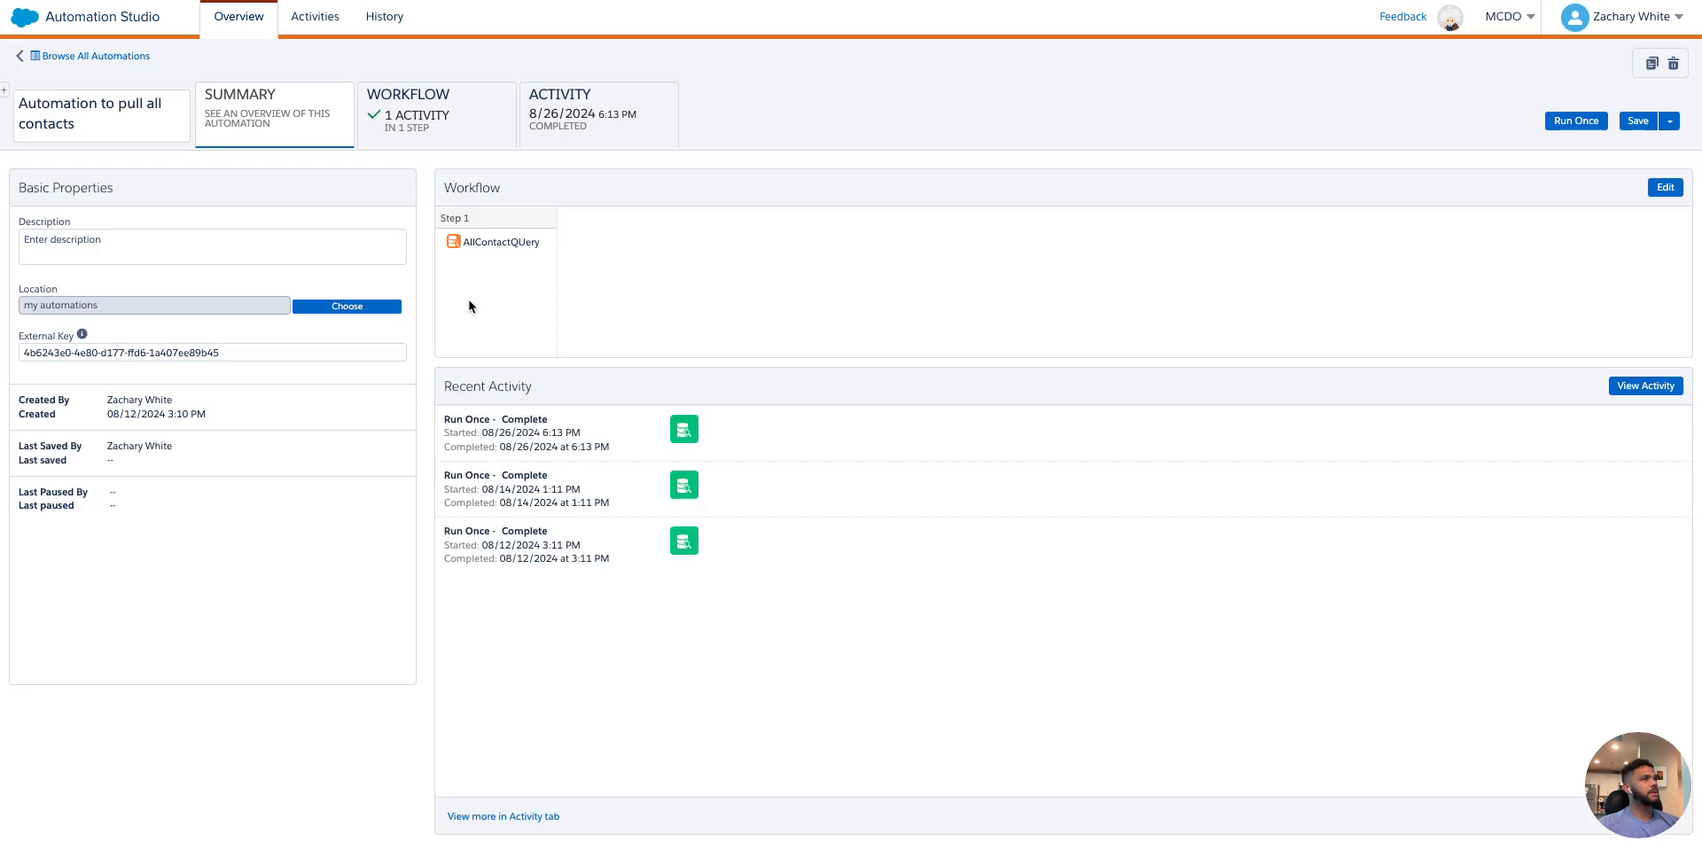
{"action": "left_click", "coordinate": [622, 120]}
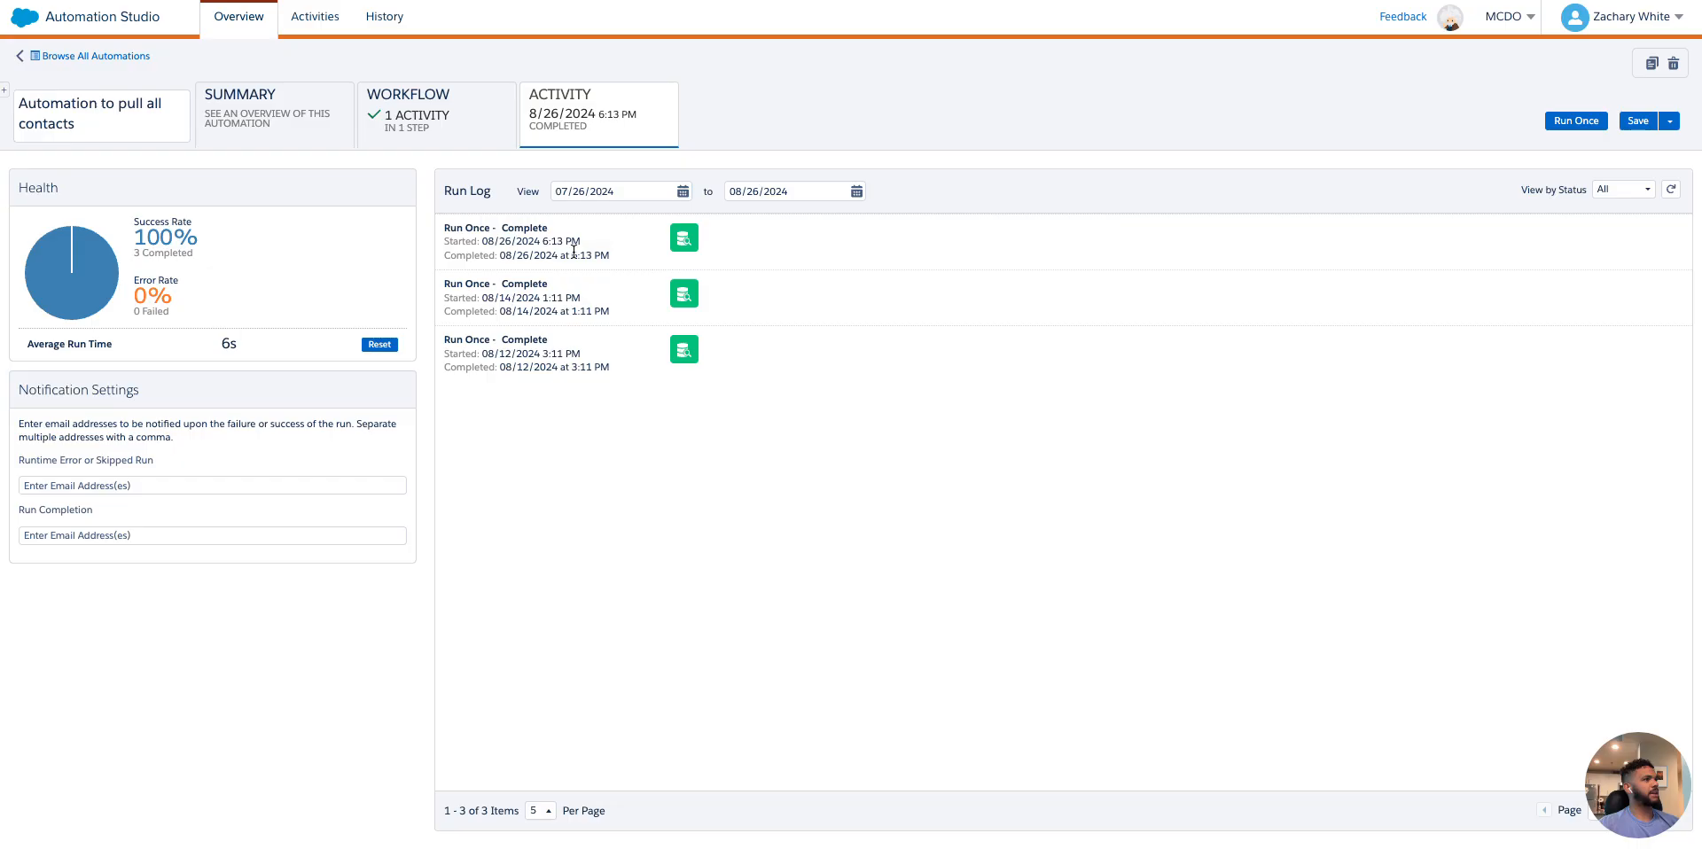
{"action": "mouse_move", "coordinate": [49, 19]}
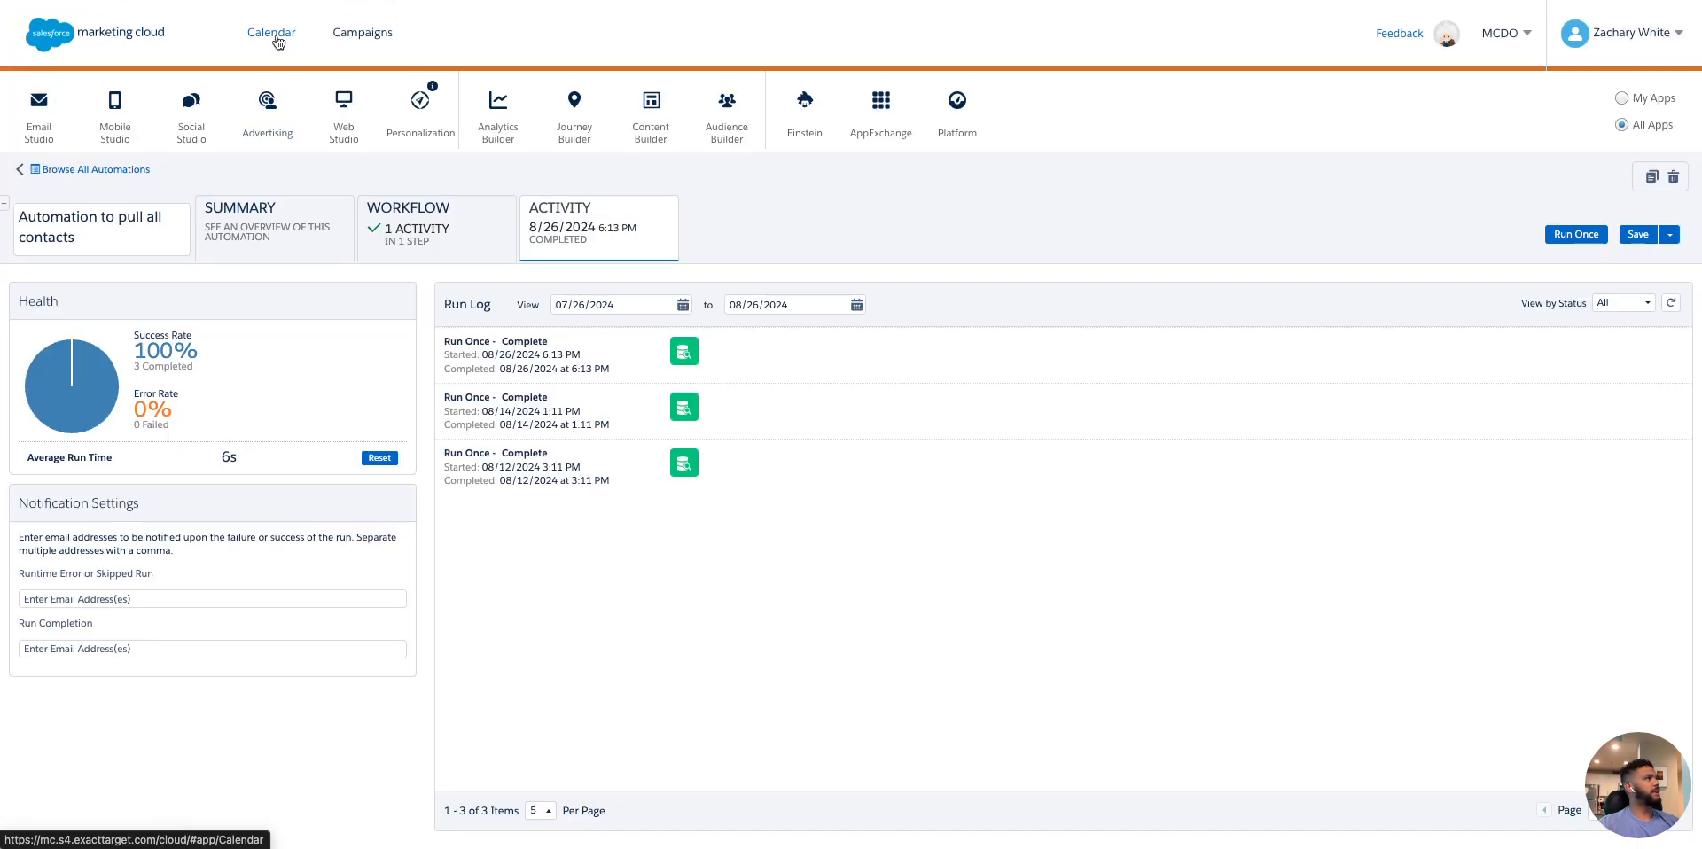
{"action": "left_click", "coordinate": [256, 30]}
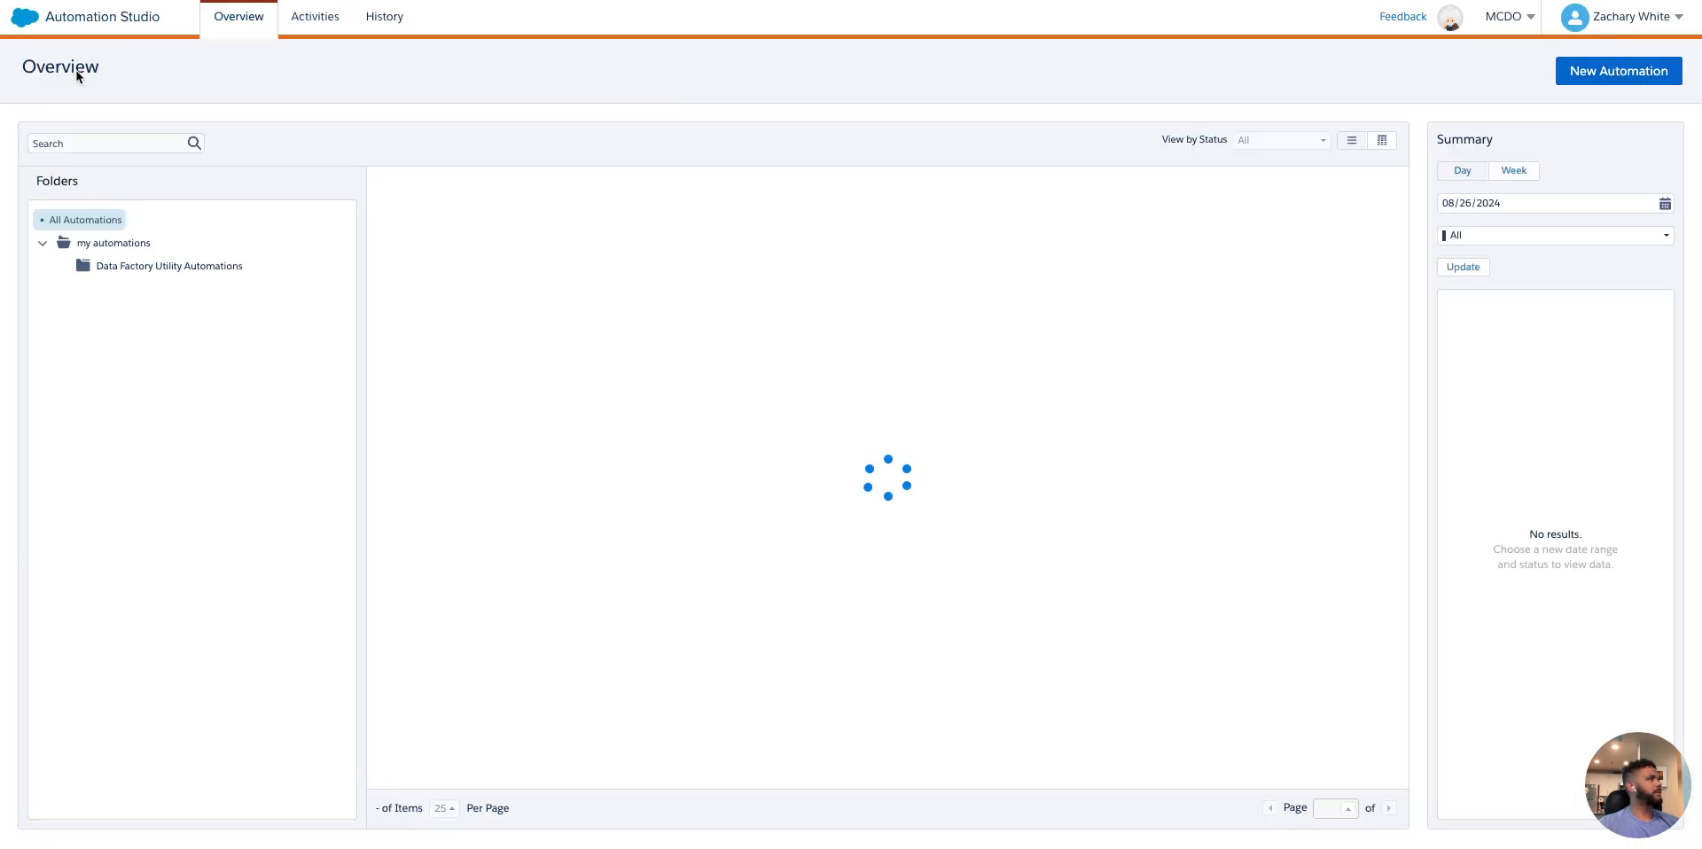
Open the Create Delete Data Extension automation and pause its daily schedule
{"action": "mouse_move", "coordinate": [487, 260]}
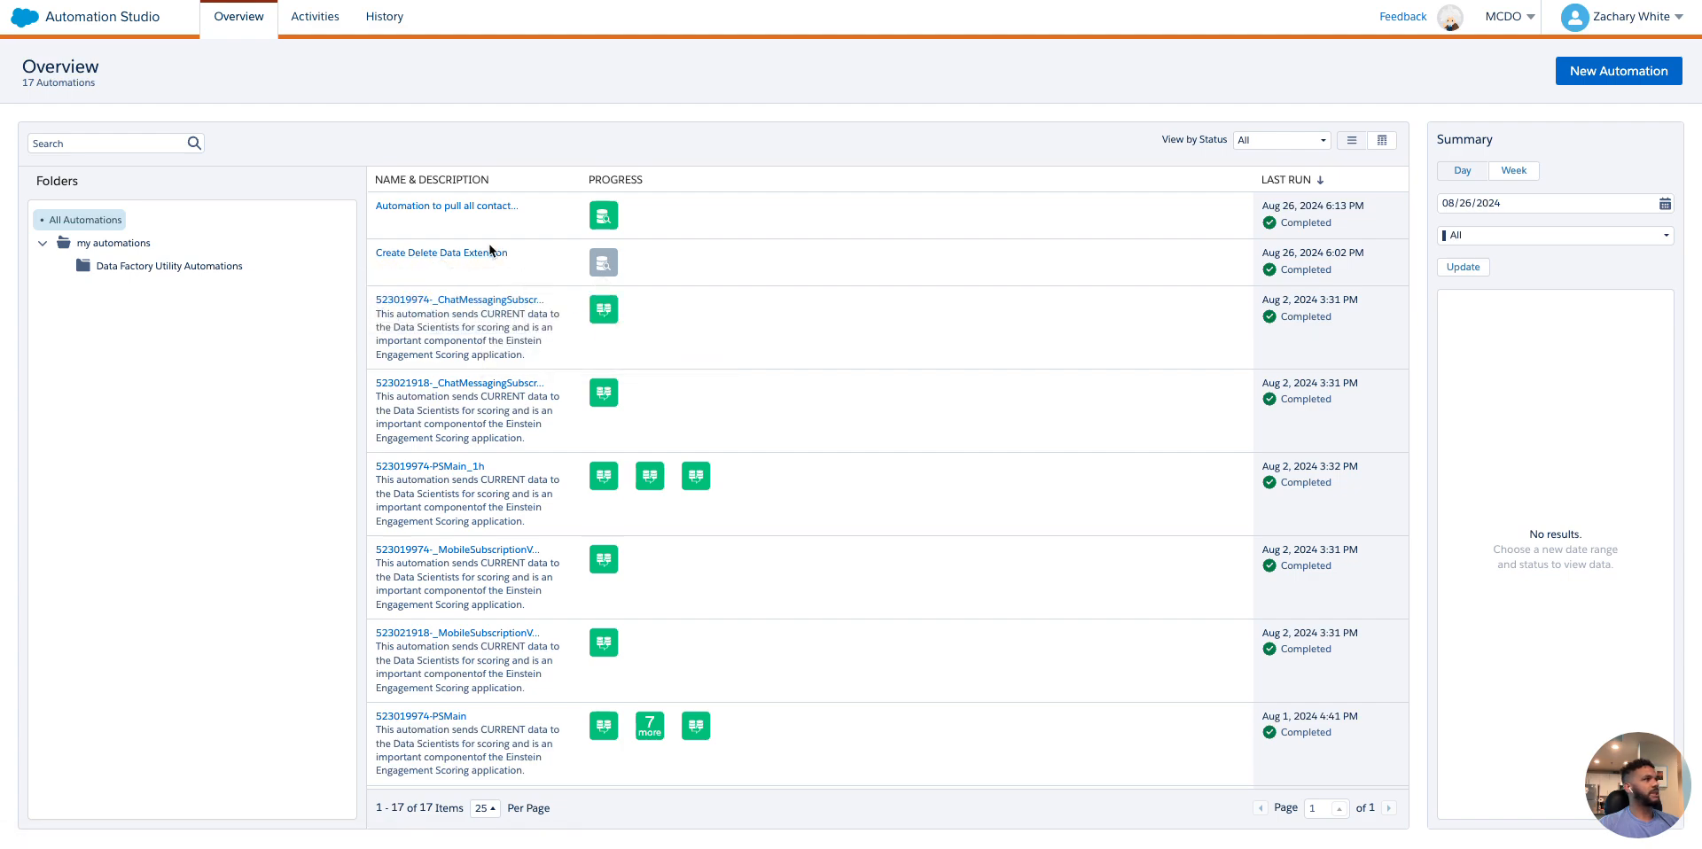
{"action": "left_click", "coordinate": [487, 254]}
{"action": "left_click", "coordinate": [1647, 187]}
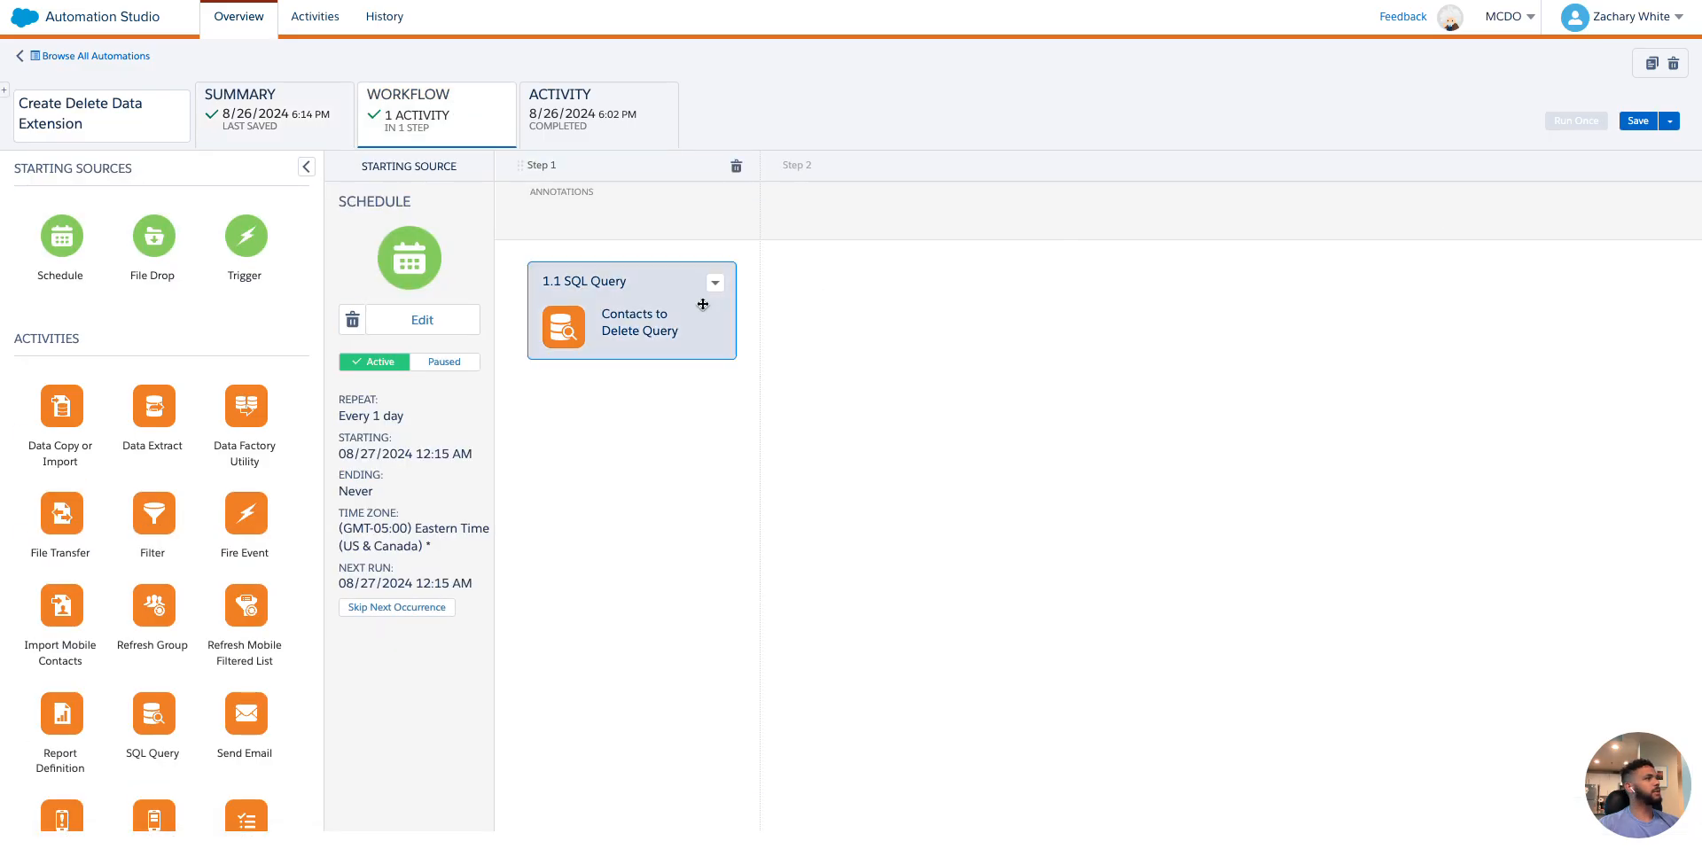
{"action": "left_click", "coordinate": [448, 363]}
{"action": "left_click", "coordinate": [1086, 305]}
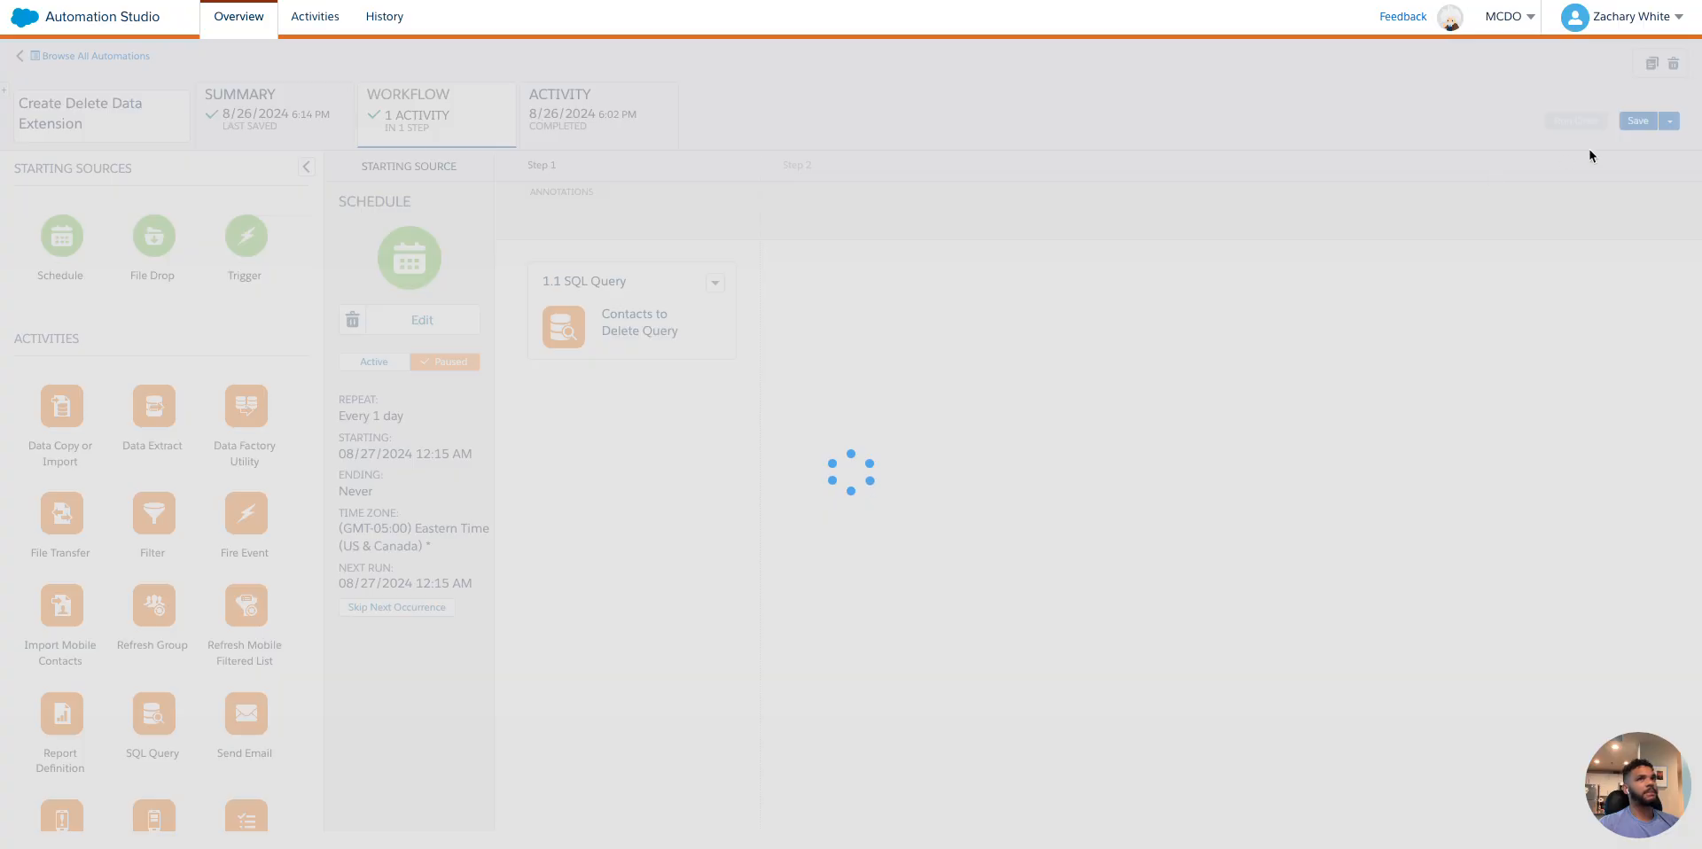
Run the automation once with the Contacts to Delete Query activity selected, and open its run activity
{"action": "left_click", "coordinate": [1583, 121]}
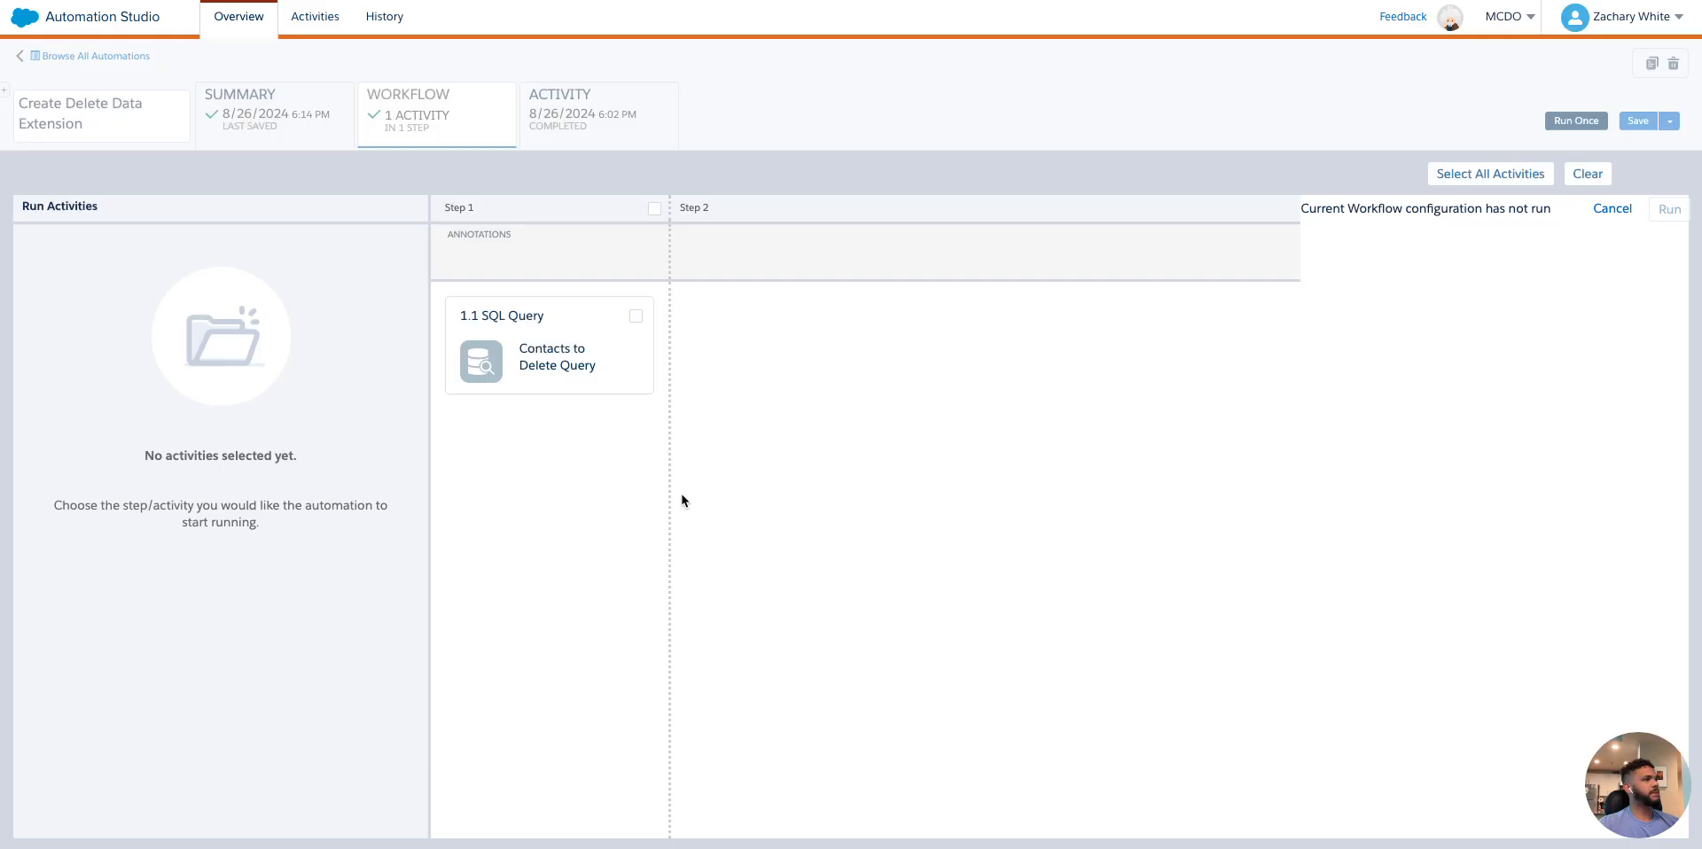
{"action": "left_click", "coordinate": [635, 316]}
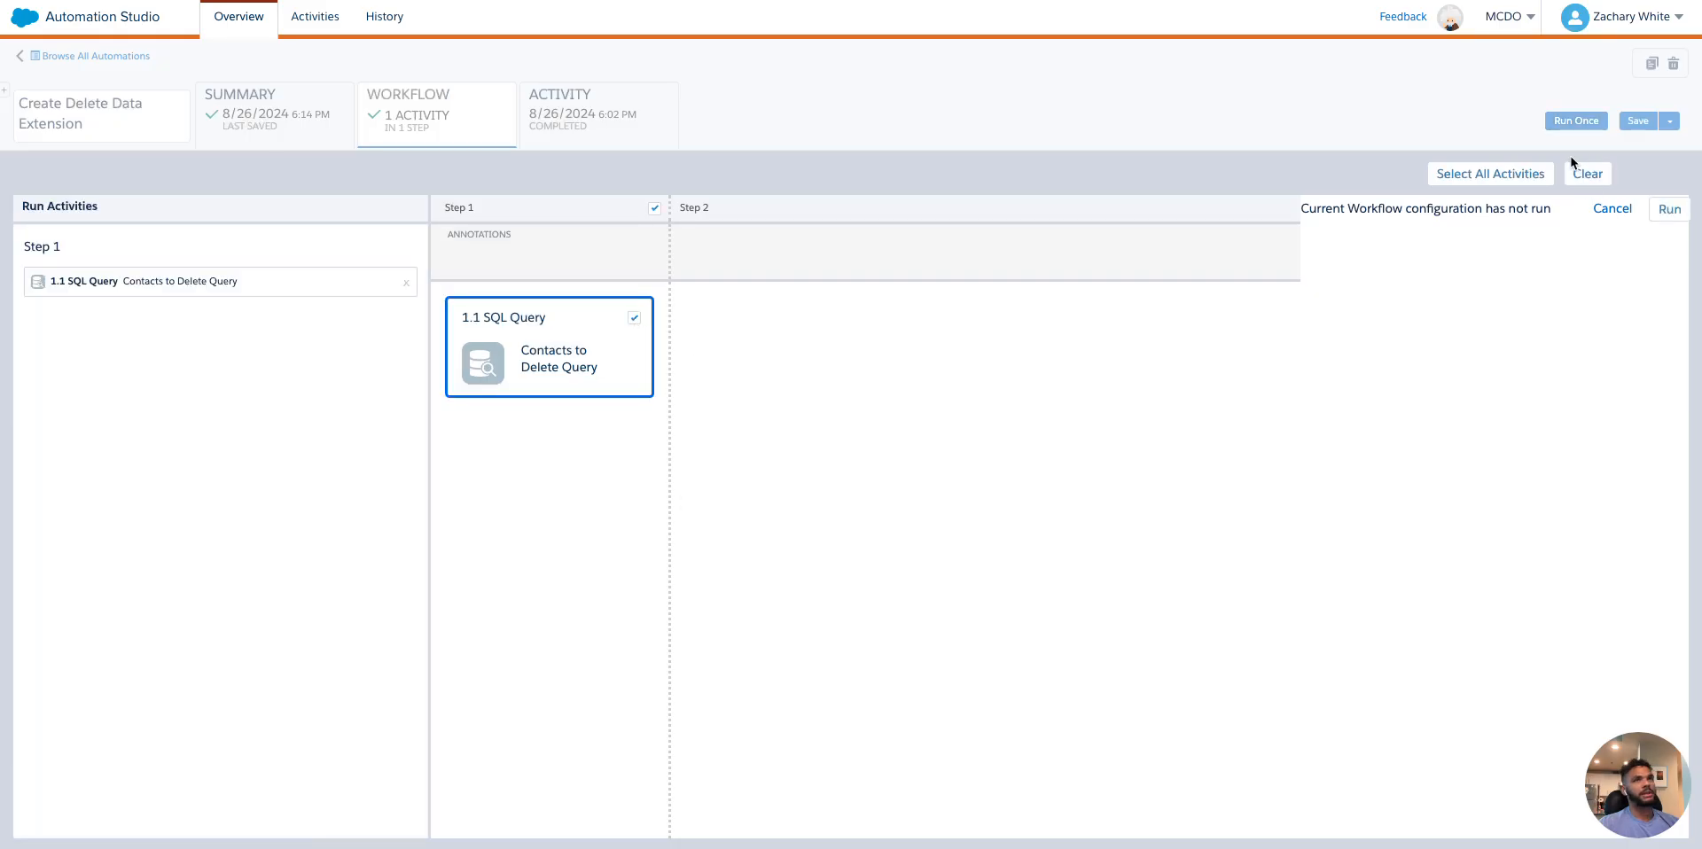
{"action": "left_click", "coordinate": [1665, 208]}
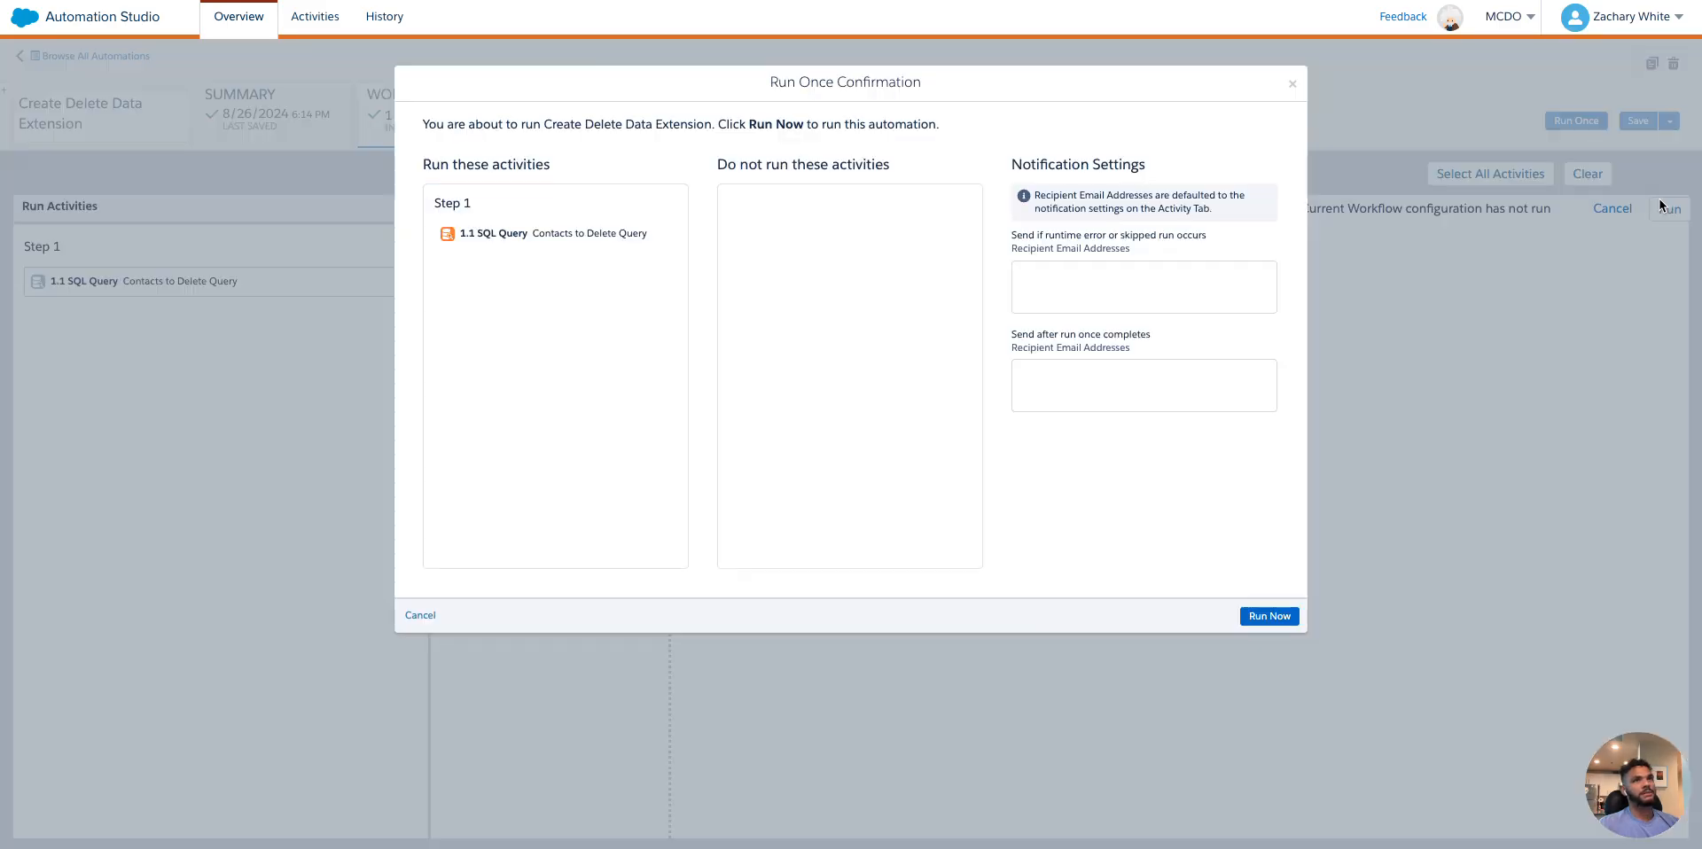
{"action": "left_click", "coordinate": [1269, 615]}
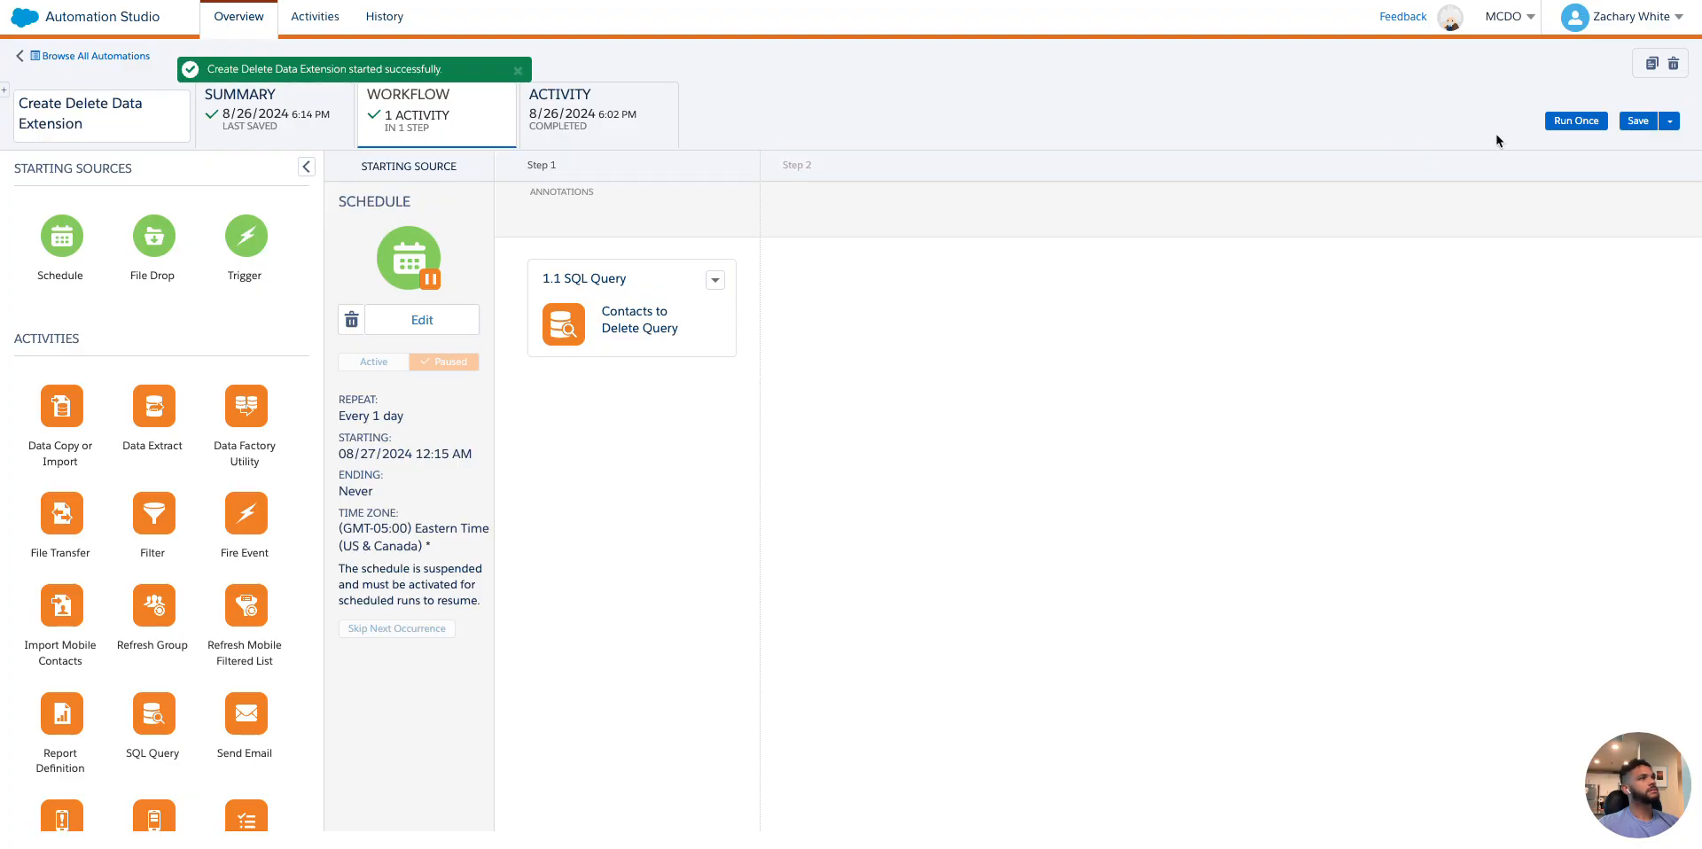
{"action": "left_click", "coordinate": [594, 106]}
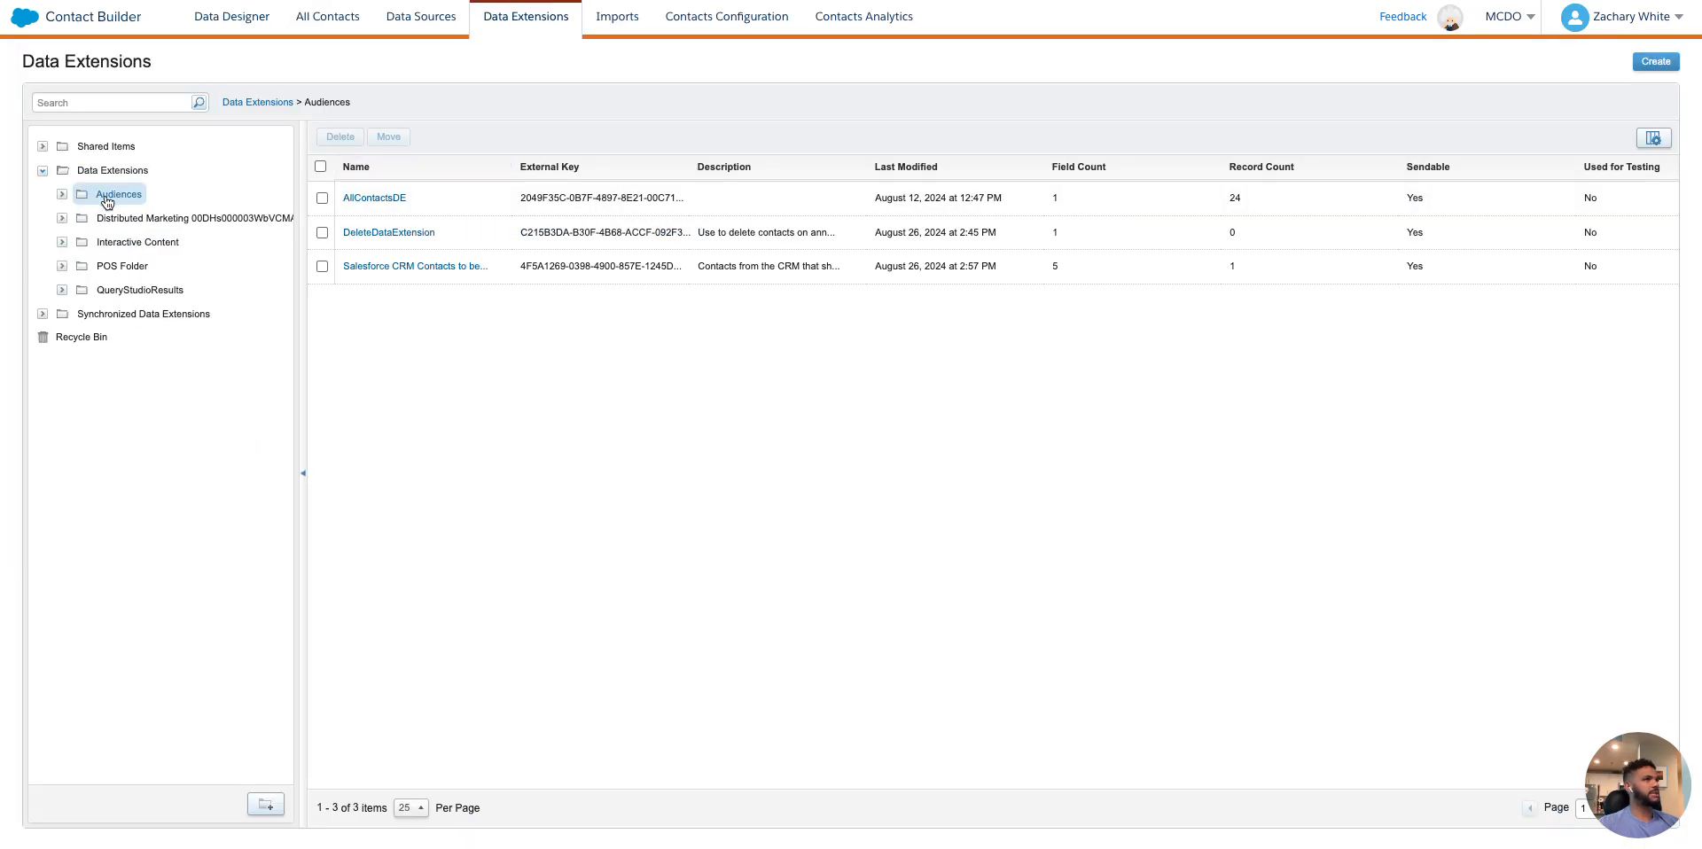
Switch to Contact Builder, reload it and display the full All Contacts list
{"action": "key", "text": "super+r"}
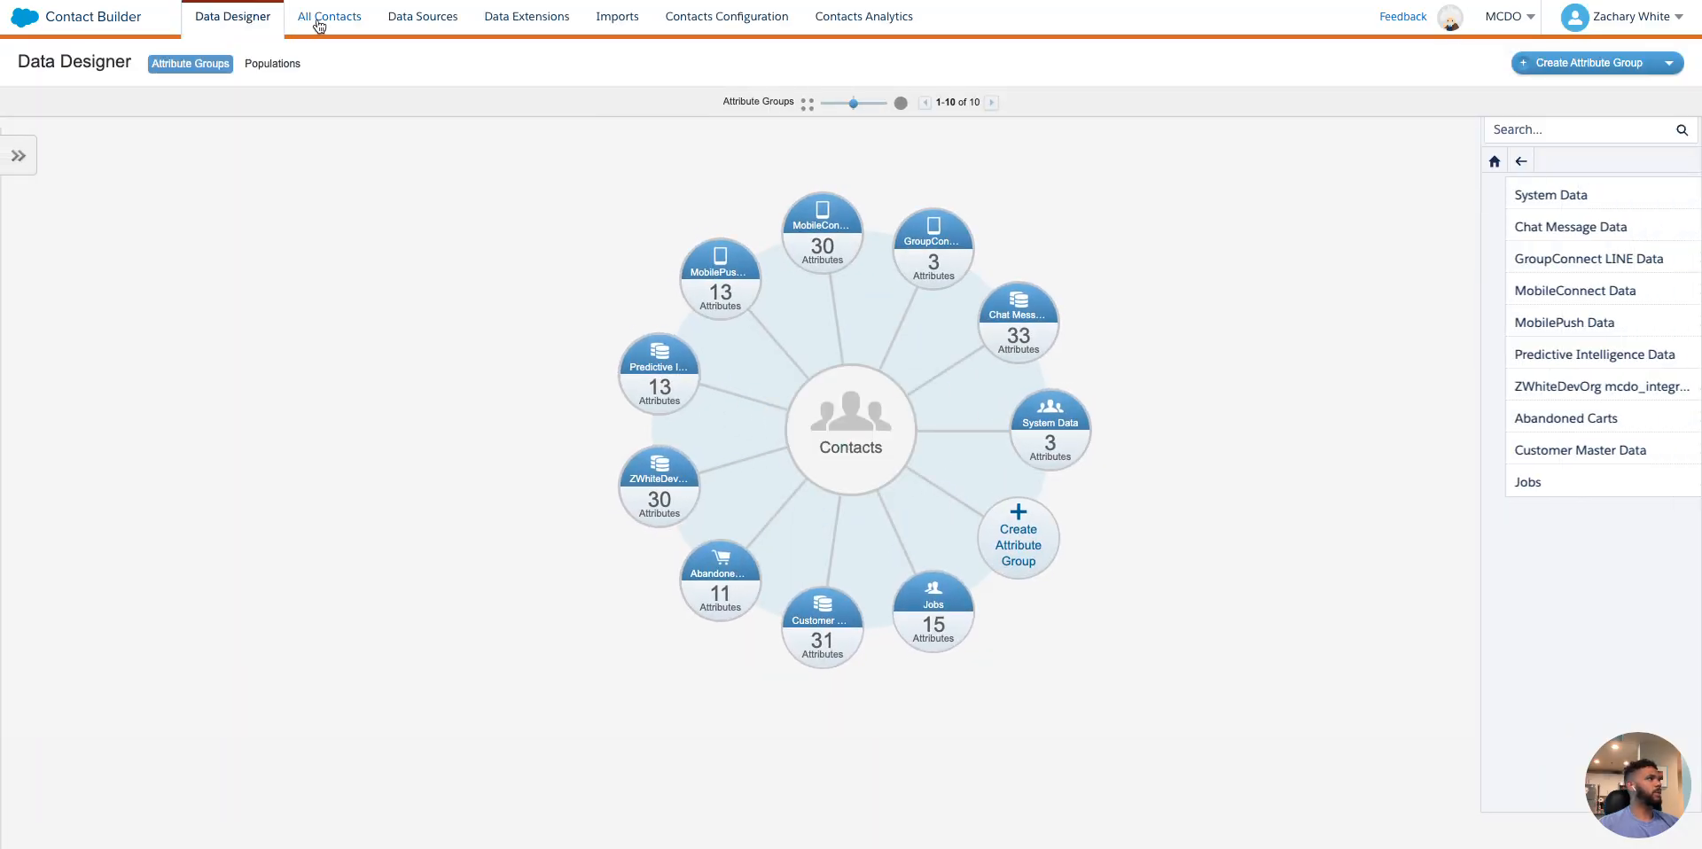
{"action": "left_click", "coordinate": [319, 25]}
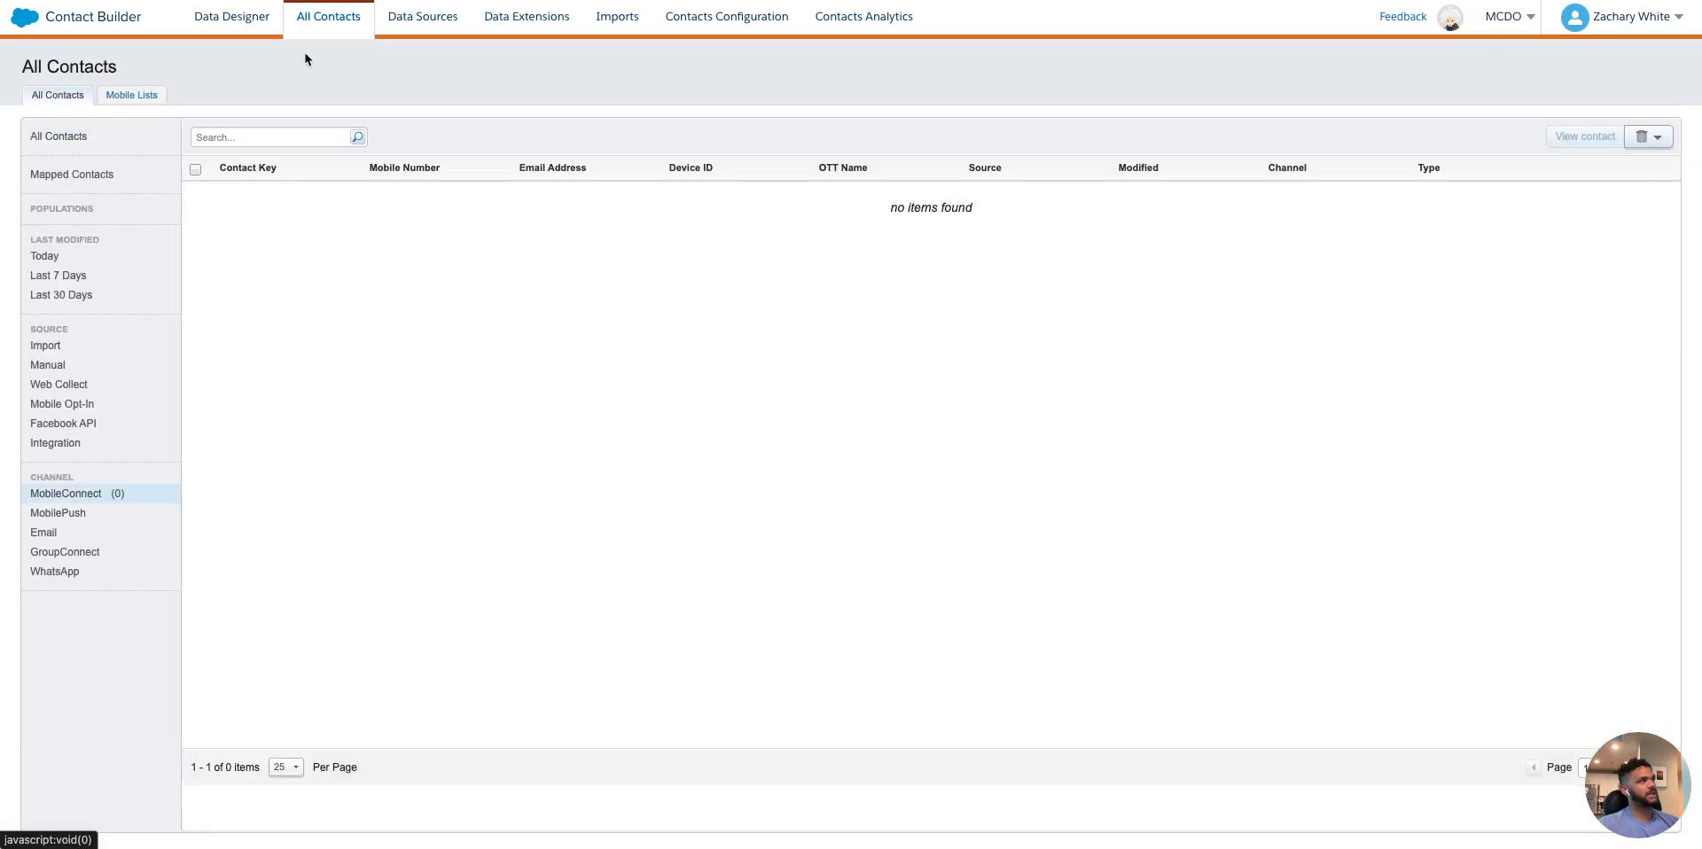
{"action": "left_click", "coordinate": [86, 143]}
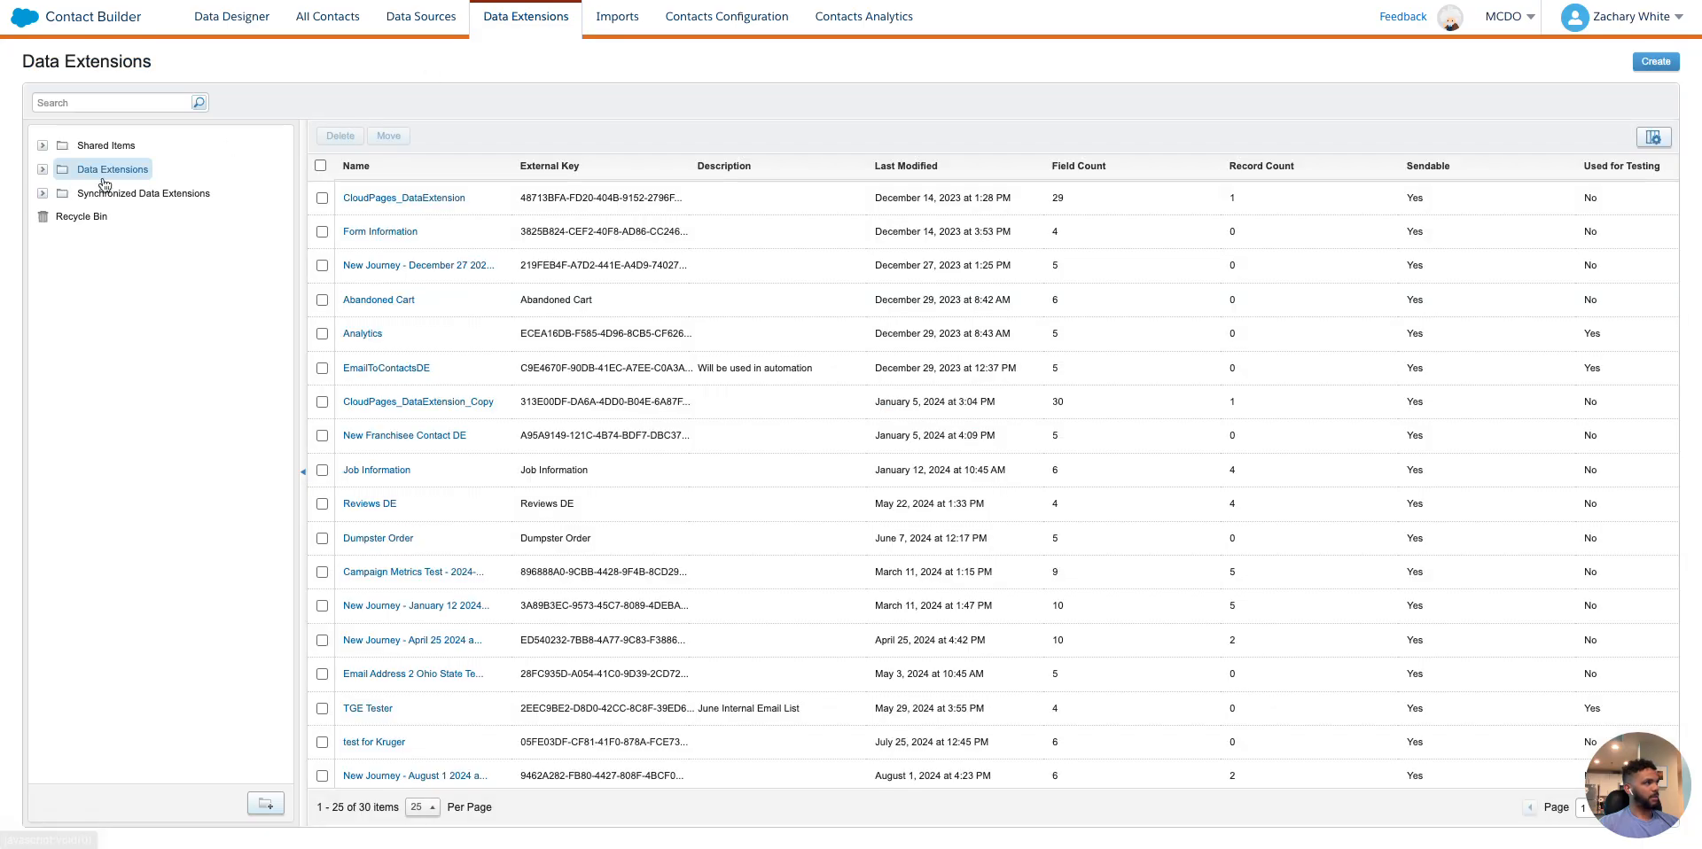
Open the Audiences folder under Data Extensions and check the record counts of its data extensions
{"action": "left_click", "coordinate": [42, 169]}
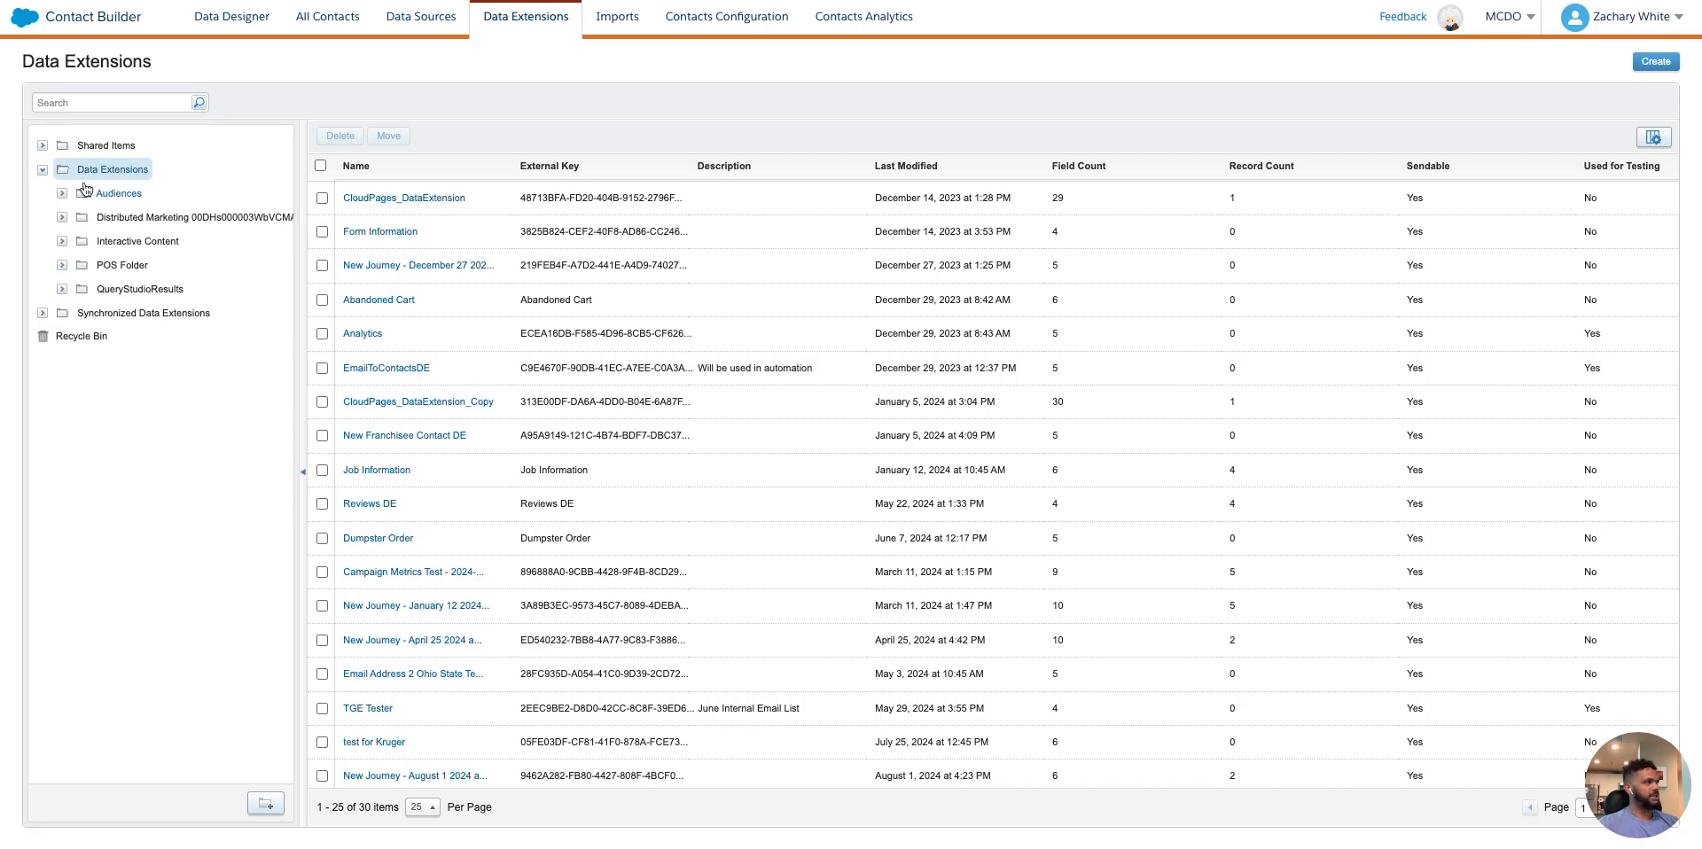
{"action": "left_click", "coordinate": [119, 194]}
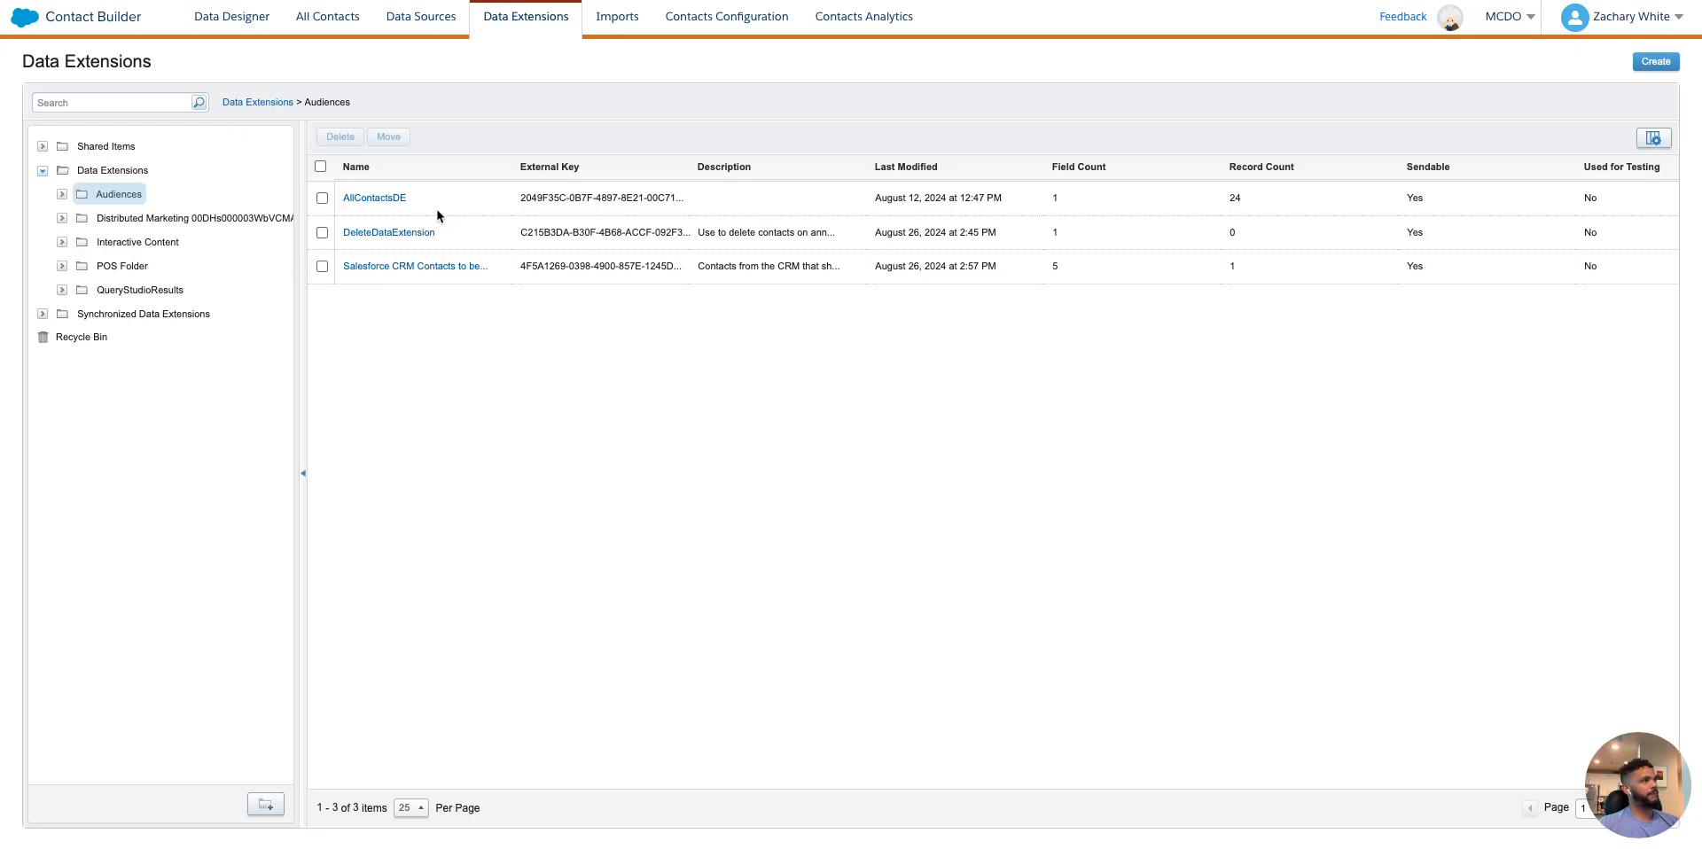
{"action": "left_click_drag", "start_coordinate": [1216, 203], "coordinate": [1271, 204]}
{"action": "left_click", "coordinate": [1089, 420]}
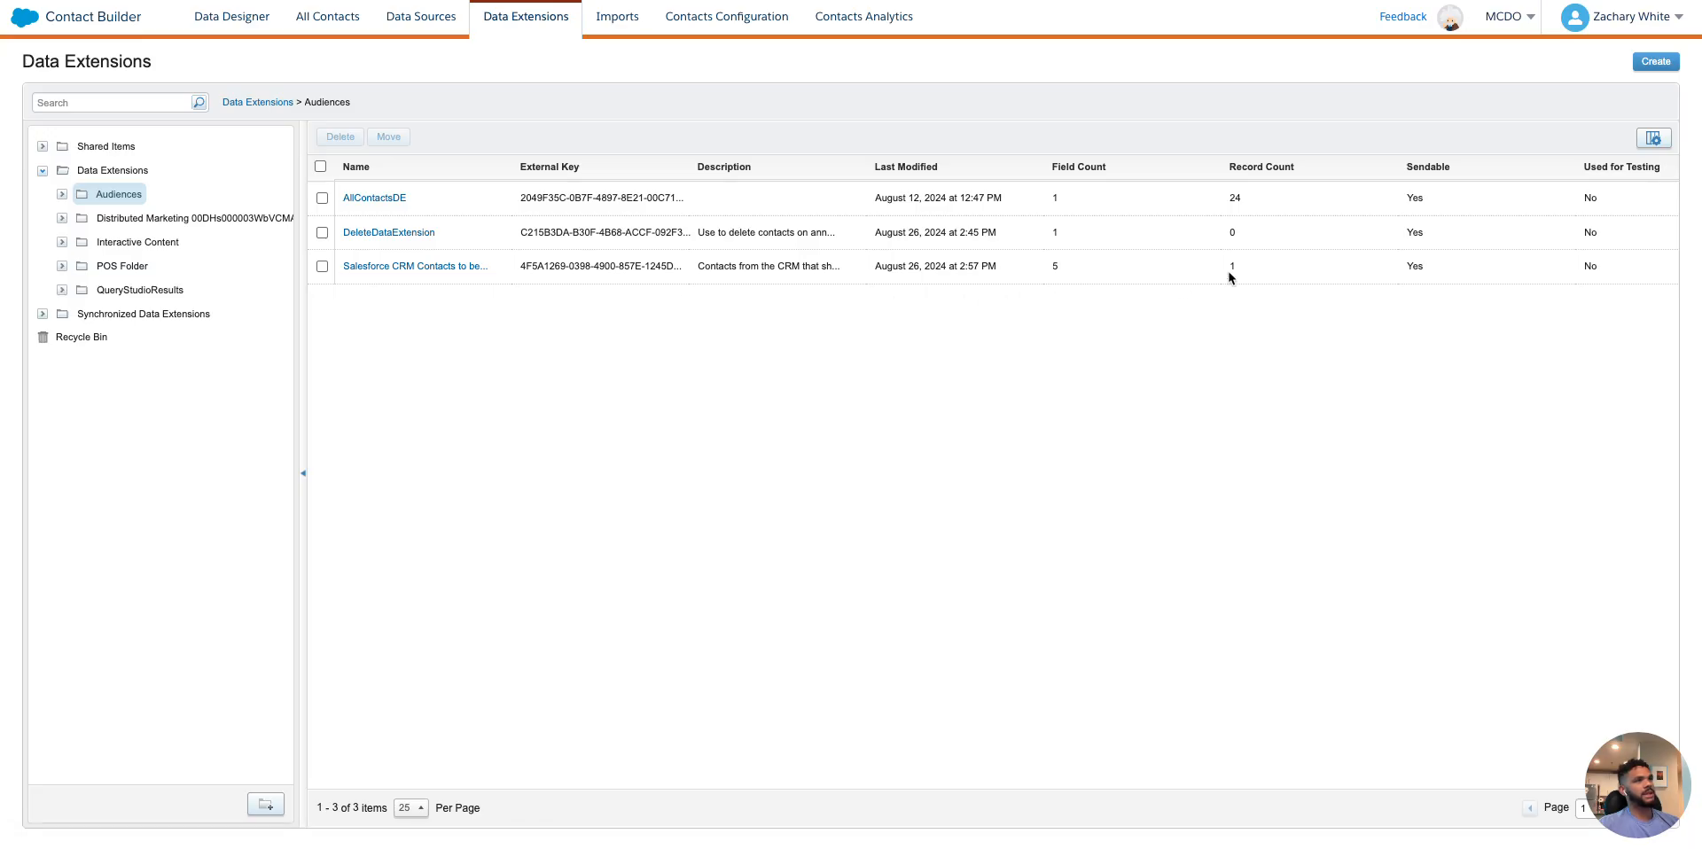
Open the records of the Salesforce CRM Contacts to be deleted data extension and examine the SubscriberKey value
{"action": "left_click", "coordinate": [431, 269]}
{"action": "left_click", "coordinate": [537, 134]}
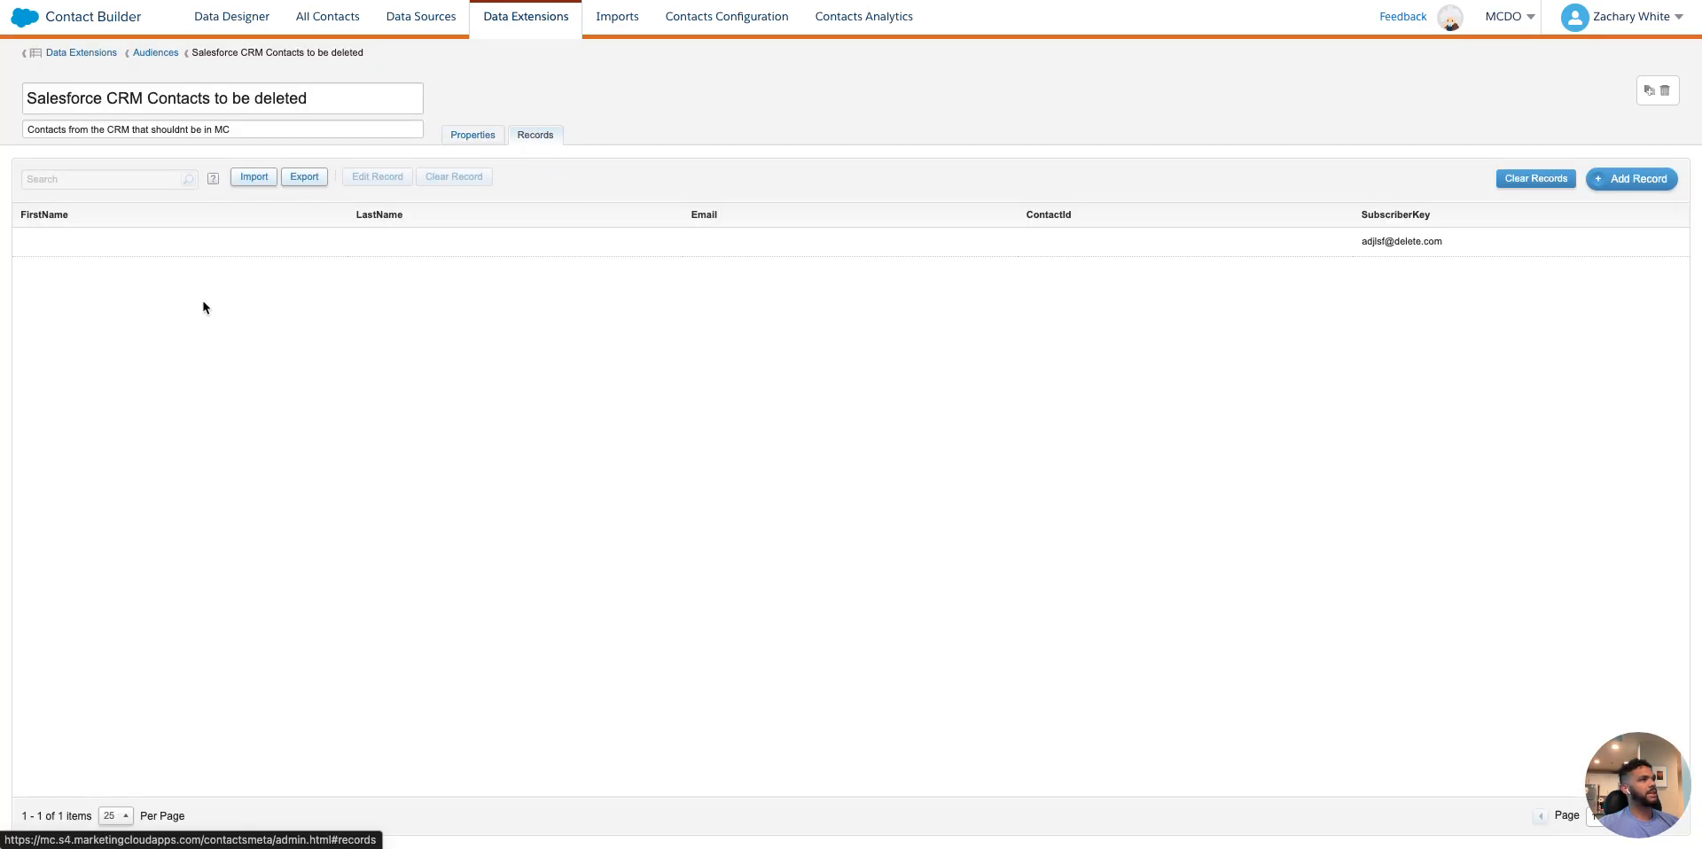
{"action": "mouse_move", "coordinate": [1323, 245]}
{"action": "left_mouse_down"}
{"action": "mouse_move", "coordinate": [1542, 237]}
{"action": "mouse_move", "coordinate": [1345, 239]}
{"action": "left_mouse_up"}
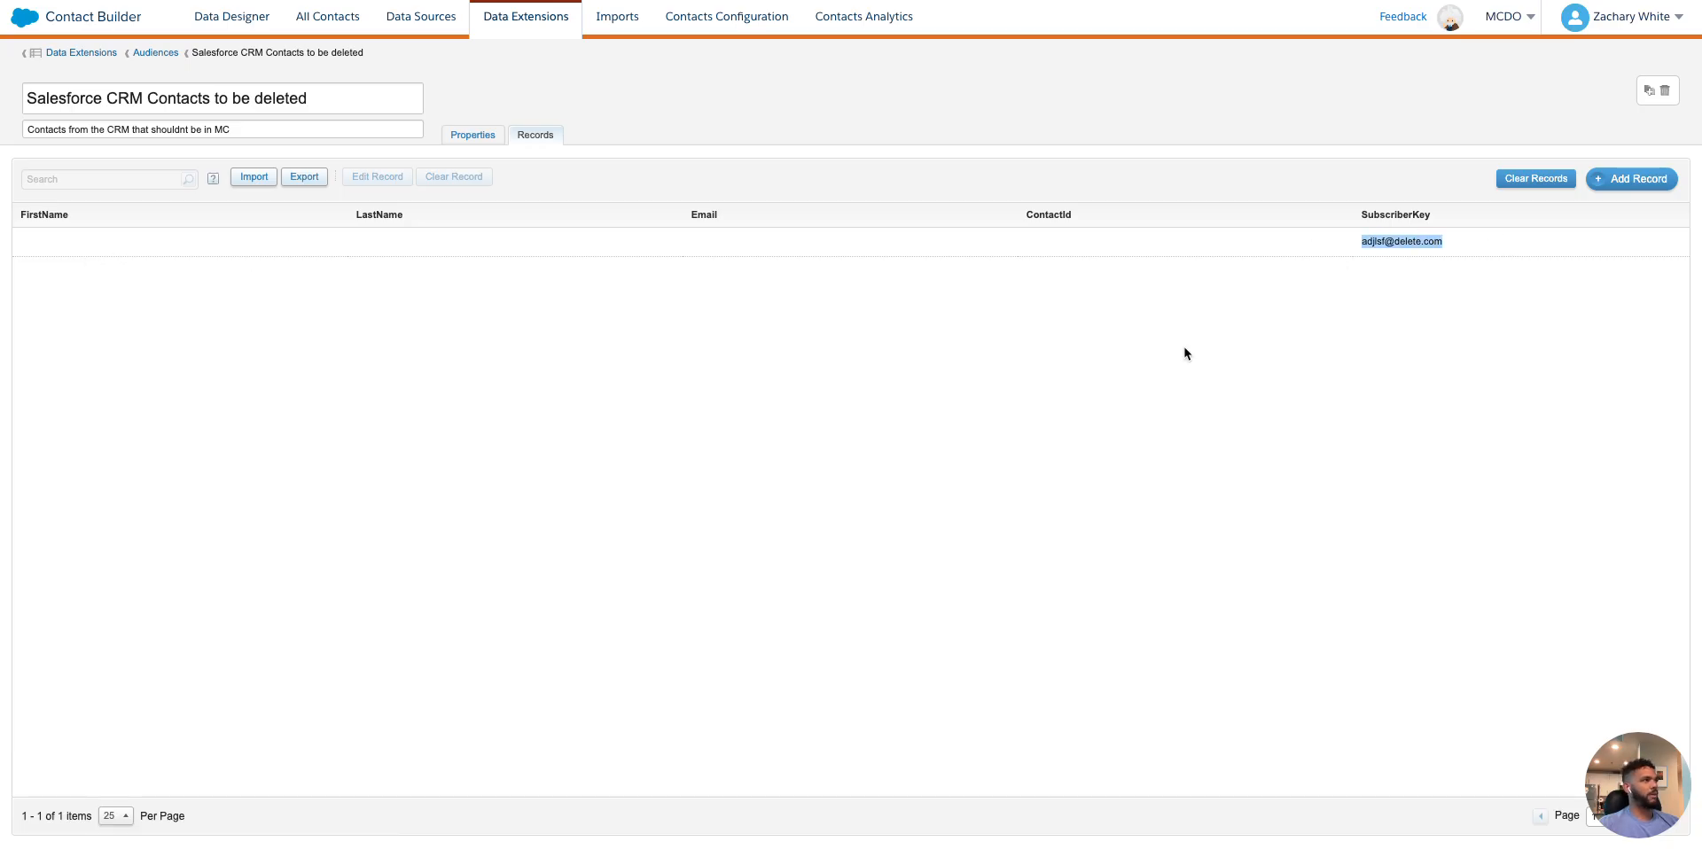
{"action": "left_click", "coordinate": [454, 340]}
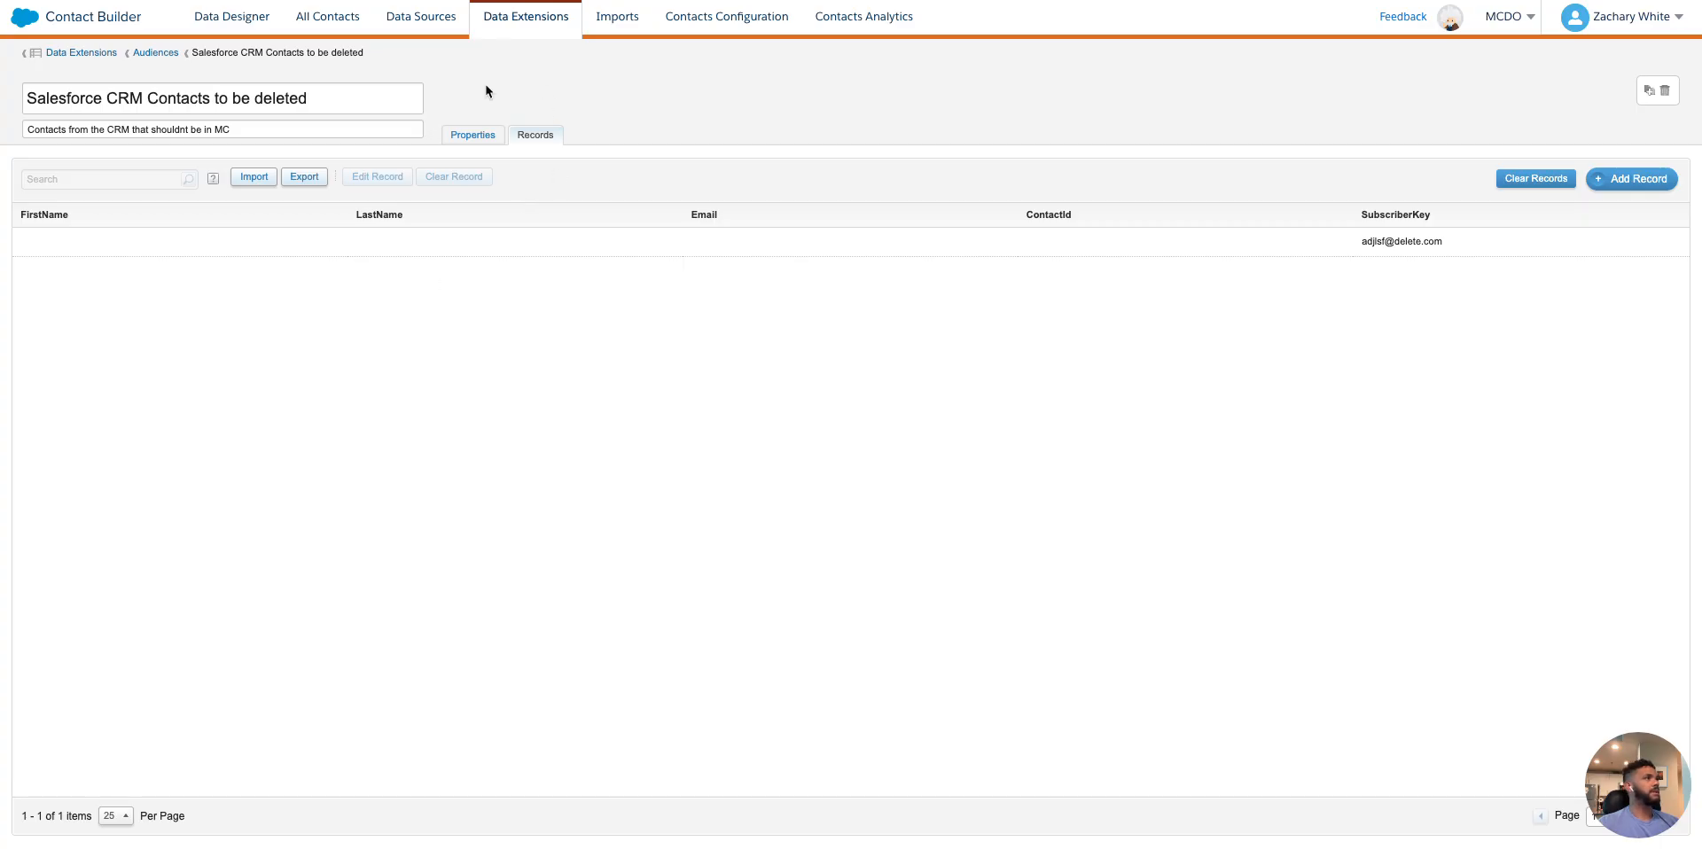
{"action": "left_click_drag", "start_coordinate": [1344, 235], "coordinate": [1480, 244]}
{"action": "left_click", "coordinate": [1524, 273]}
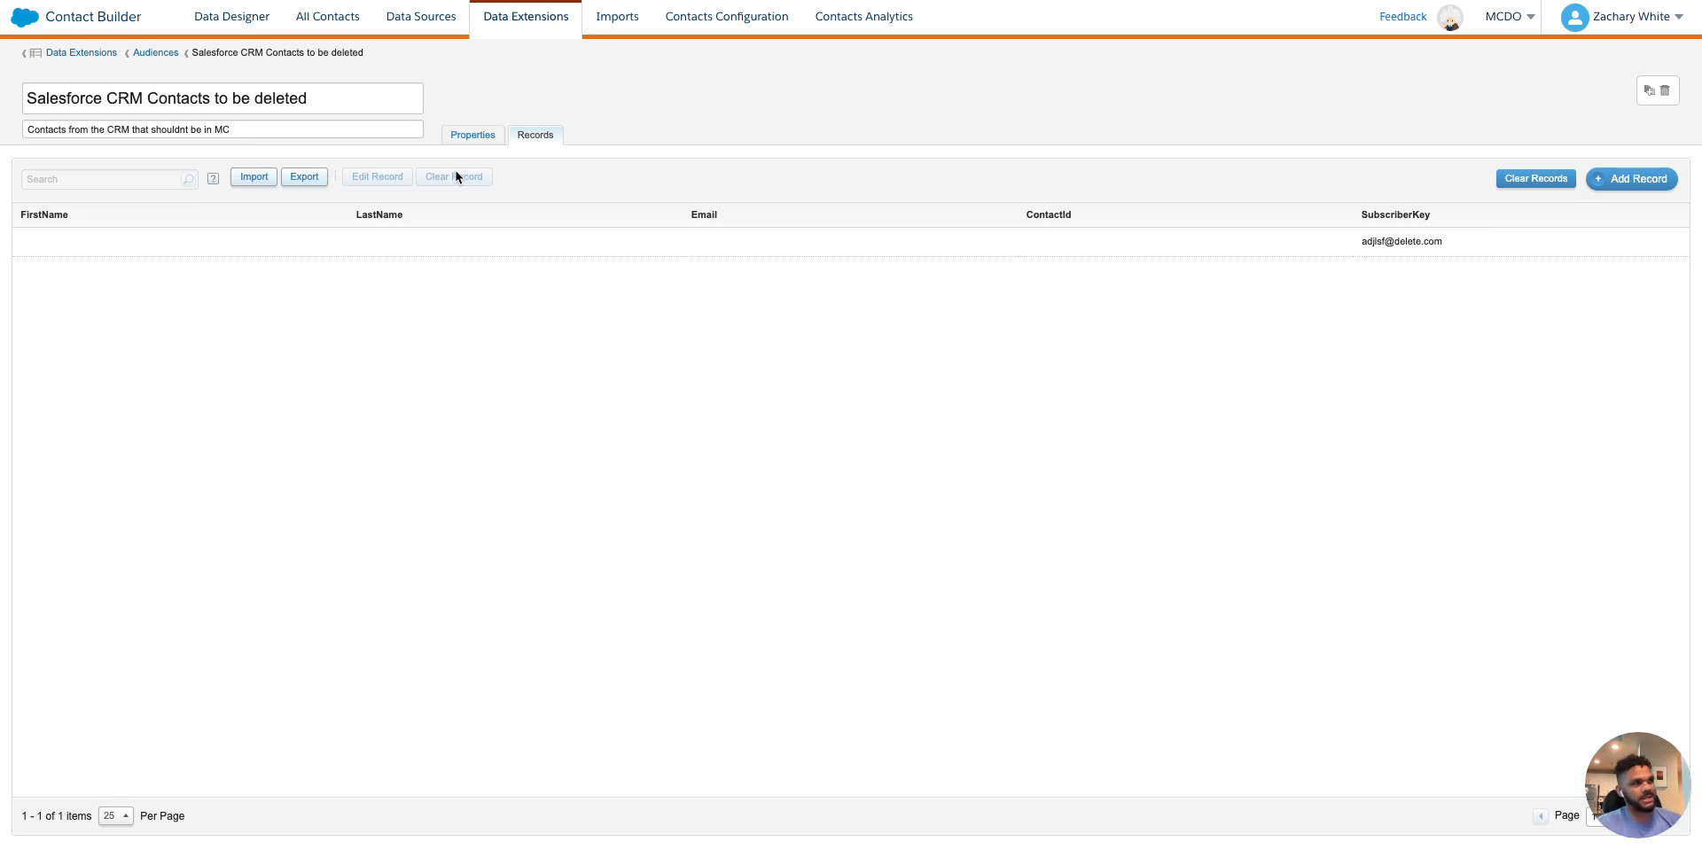
{"action": "left_click_drag", "start_coordinate": [1338, 236], "coordinate": [1466, 247]}
{"action": "left_click", "coordinate": [1332, 244]}
{"action": "left_click", "coordinate": [1291, 121]}
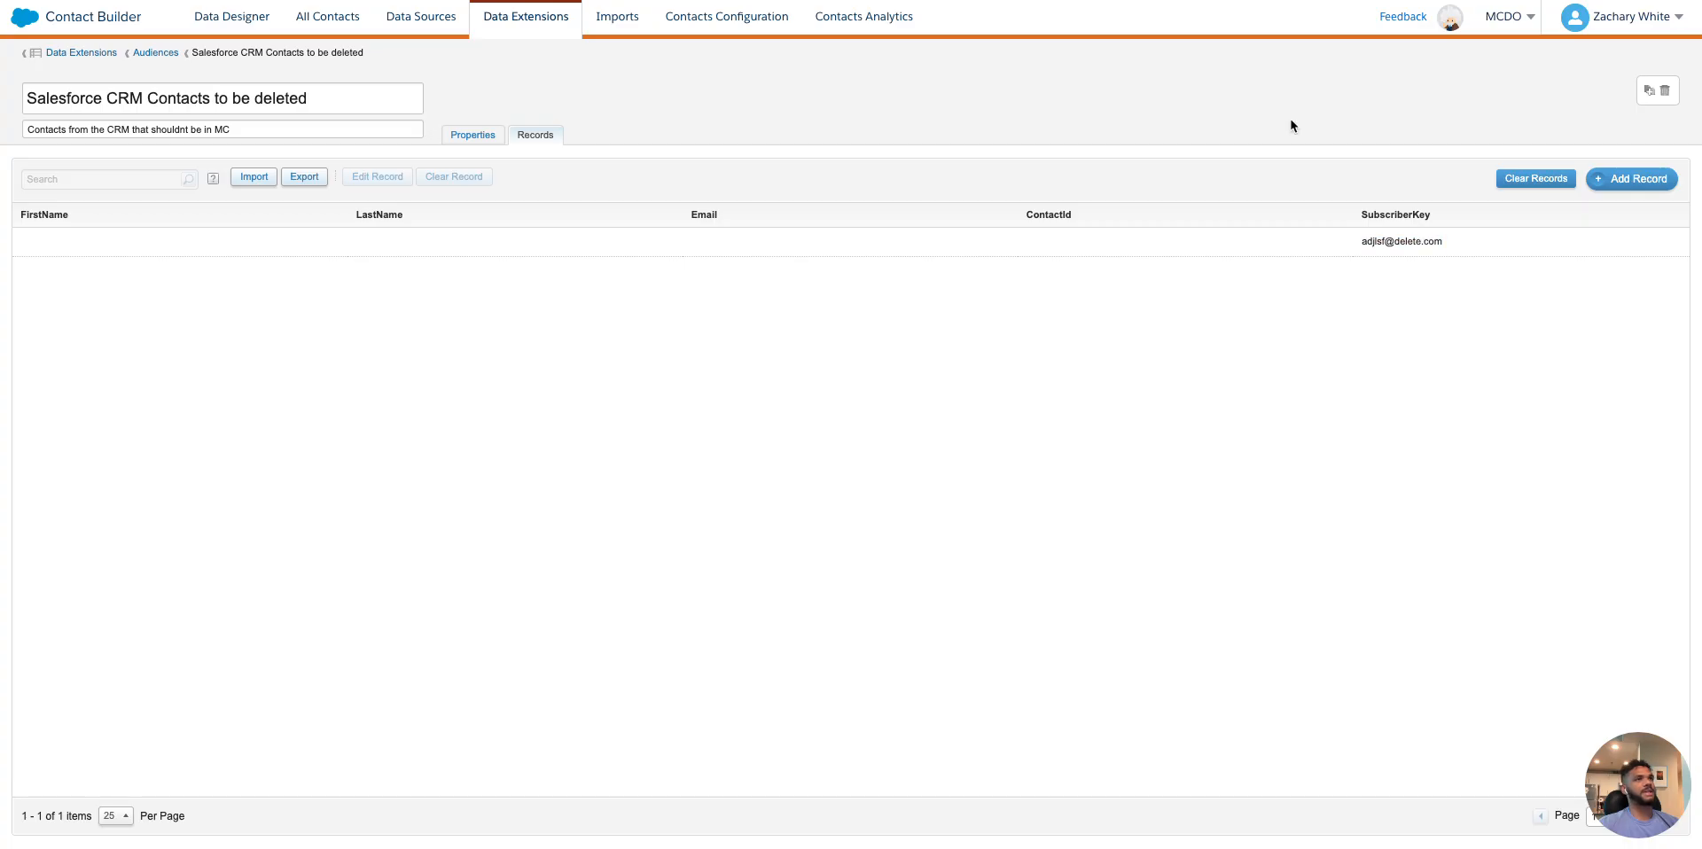
Look through the All Contacts list for the contact marked for deletion
{"action": "left_click", "coordinate": [350, 18]}
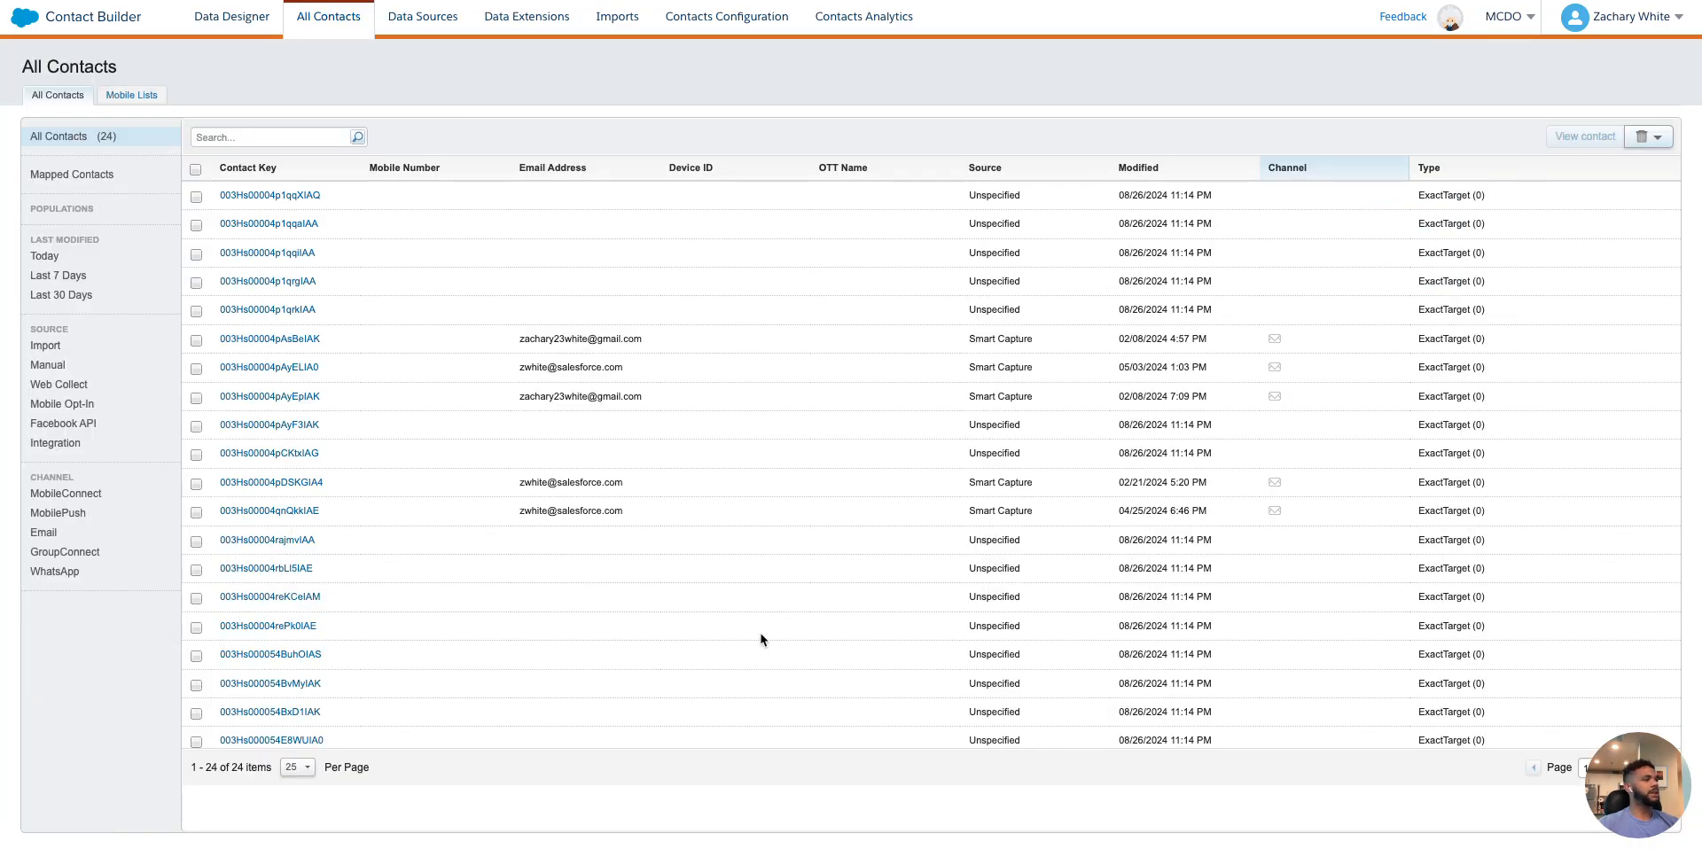
{"action": "scroll", "coordinate": [760, 639], "scroll_direction": "down", "scroll_amount": 3}
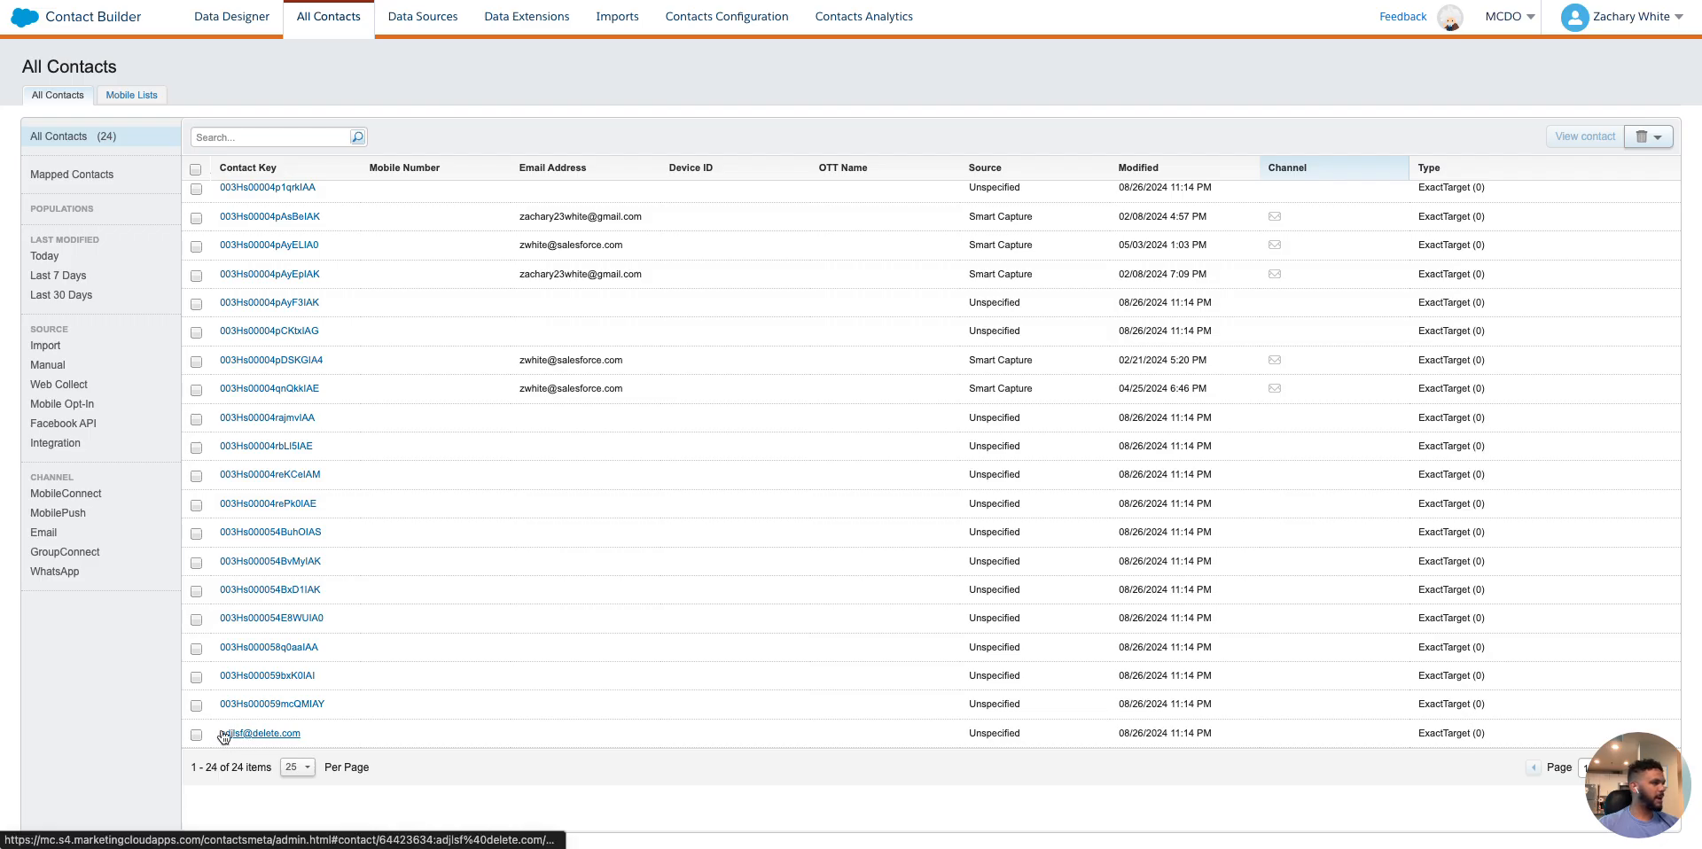
{"action": "scroll", "coordinate": [391, 645], "scroll_direction": "up", "scroll_amount": 3}
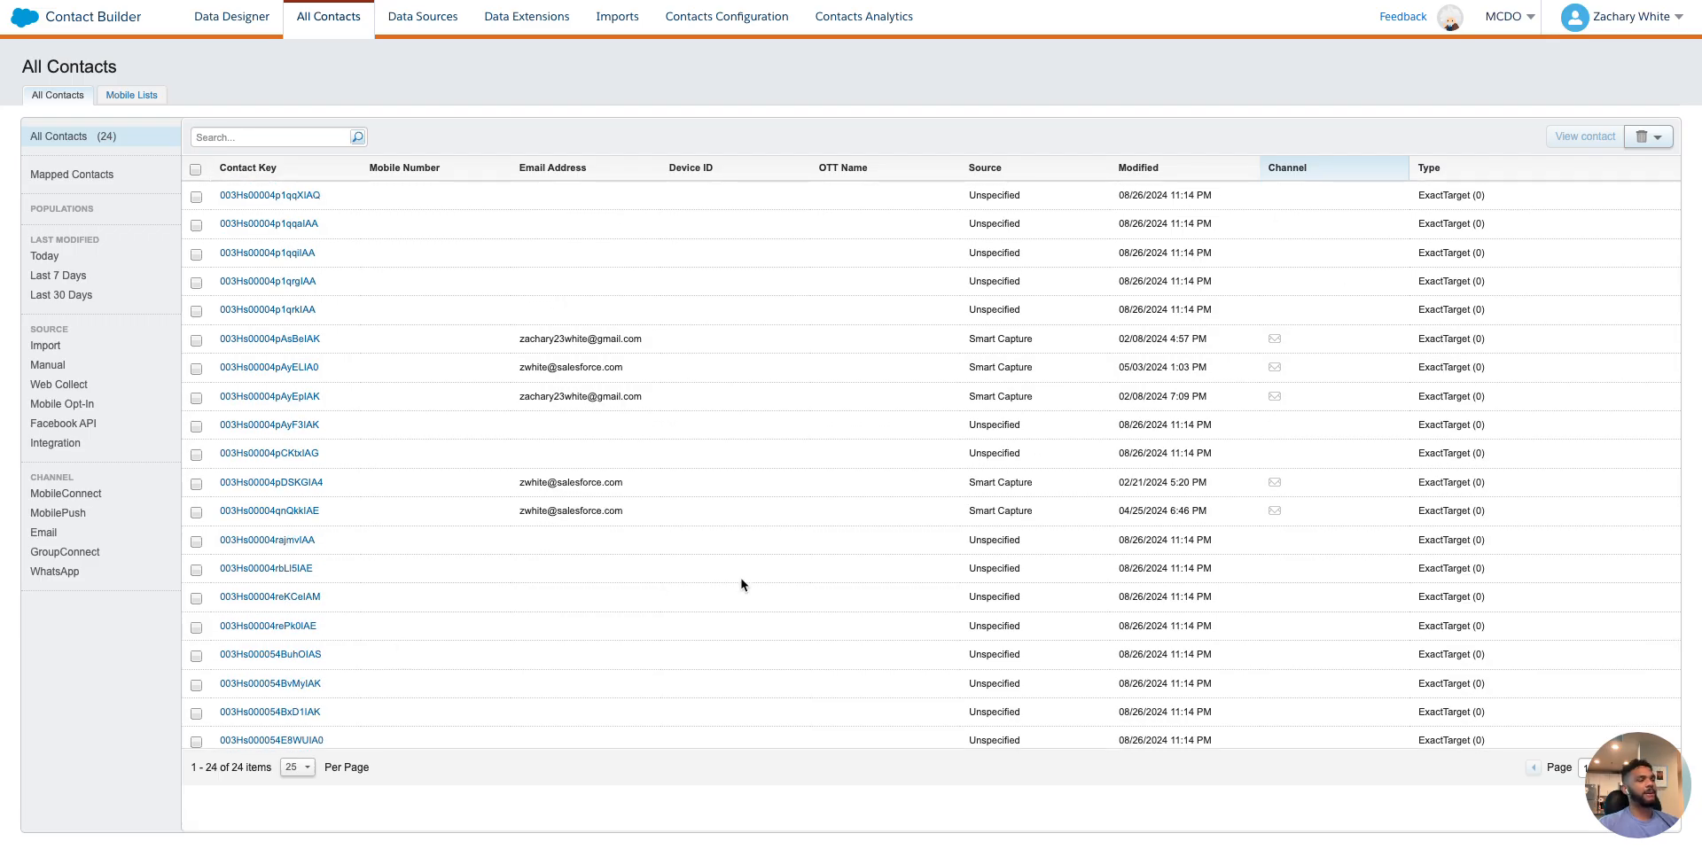
Delete the contacts listed in the Salesforce CRM Contacts to be deleted data extension from the Audiences folder, and confirm the deletion
{"action": "left_click", "coordinate": [1643, 139]}
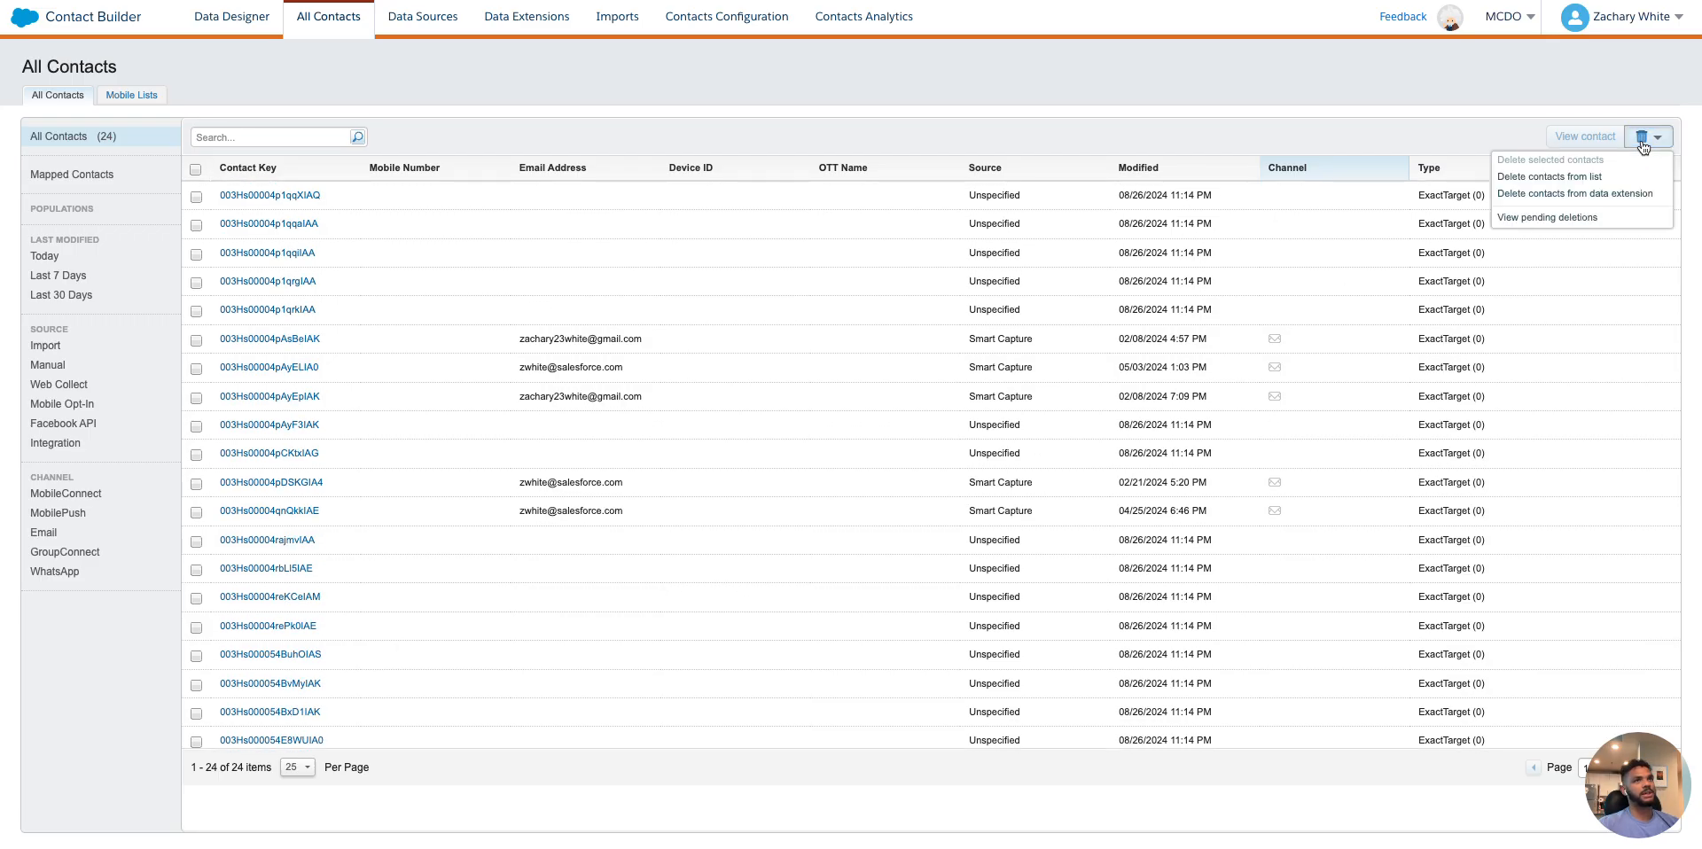
{"action": "left_click", "coordinate": [1597, 195]}
{"action": "left_click", "coordinate": [422, 155]}
{"action": "left_click", "coordinate": [483, 179]}
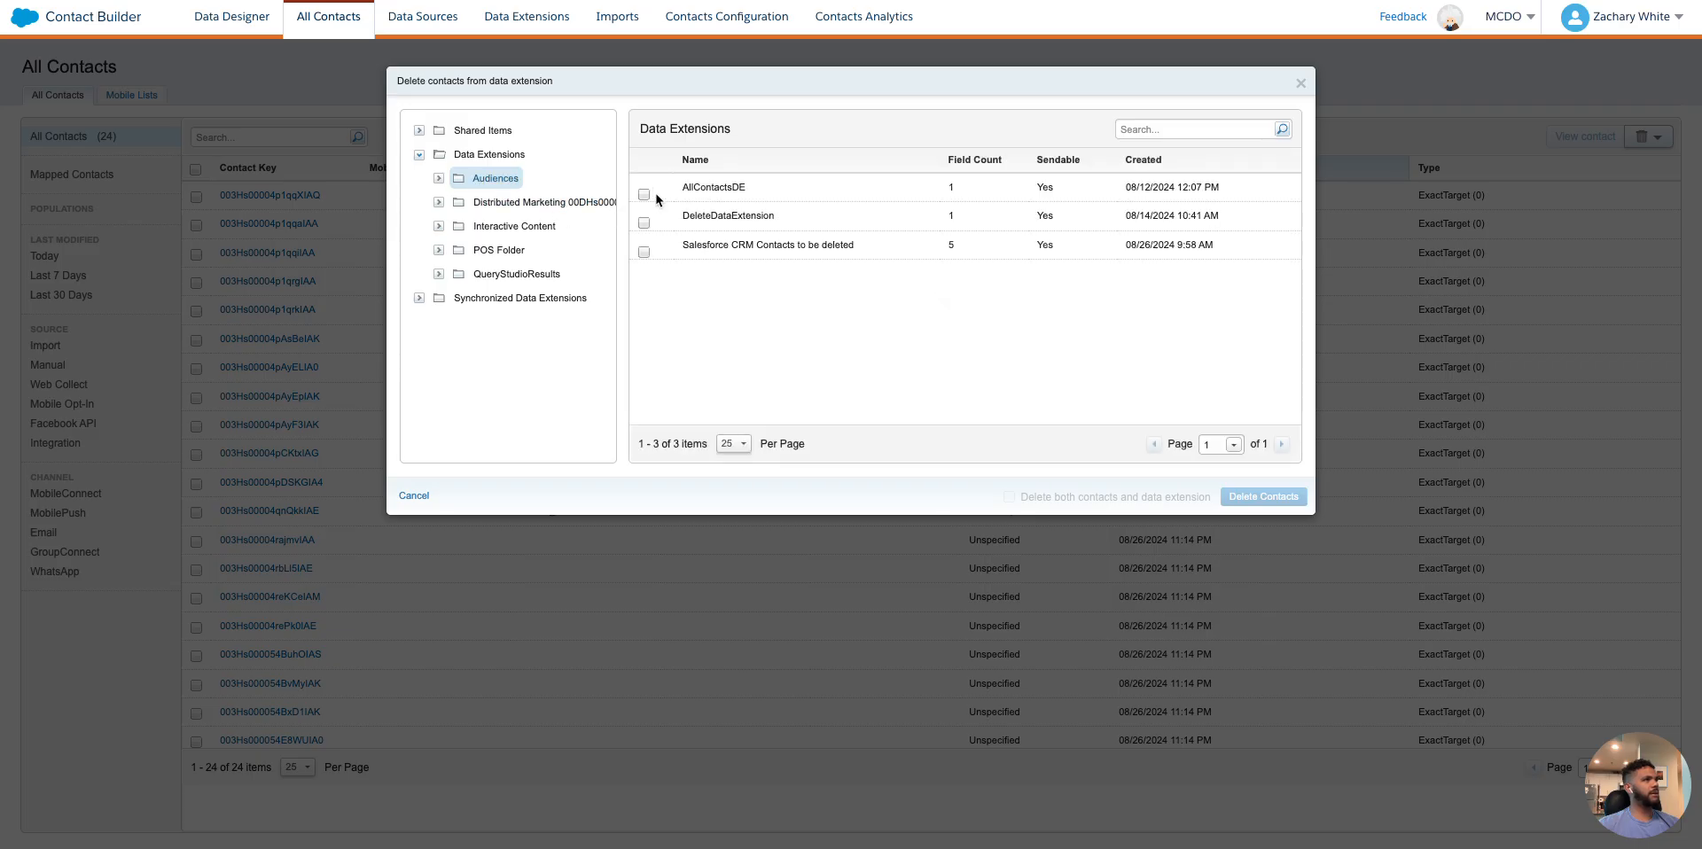
{"action": "left_click", "coordinate": [640, 247]}
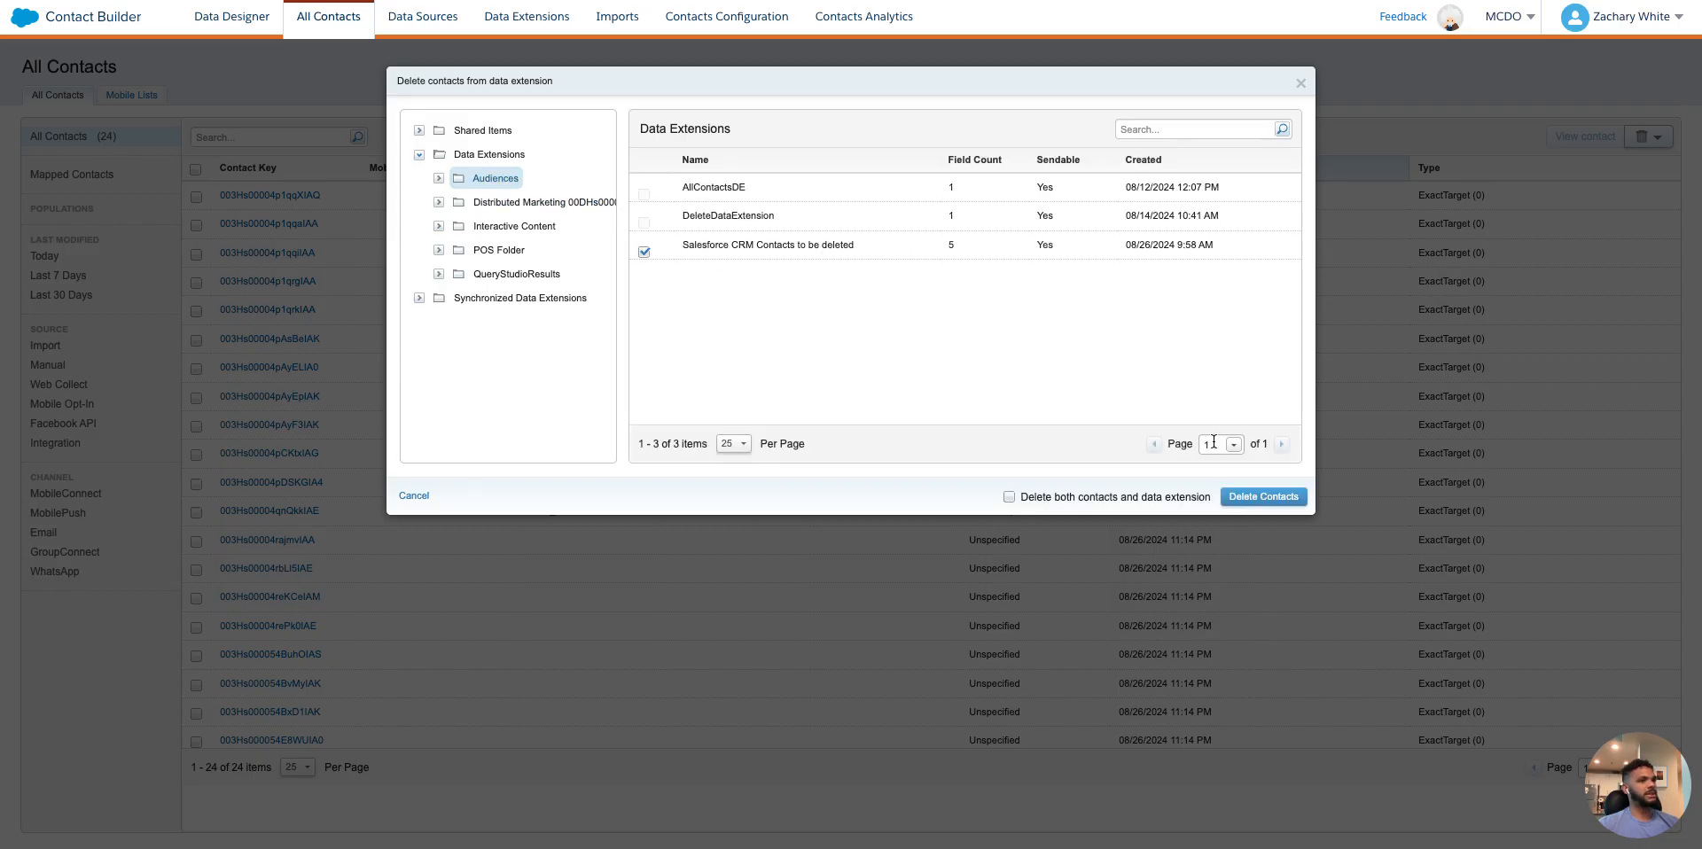
{"action": "left_click", "coordinate": [1249, 497]}
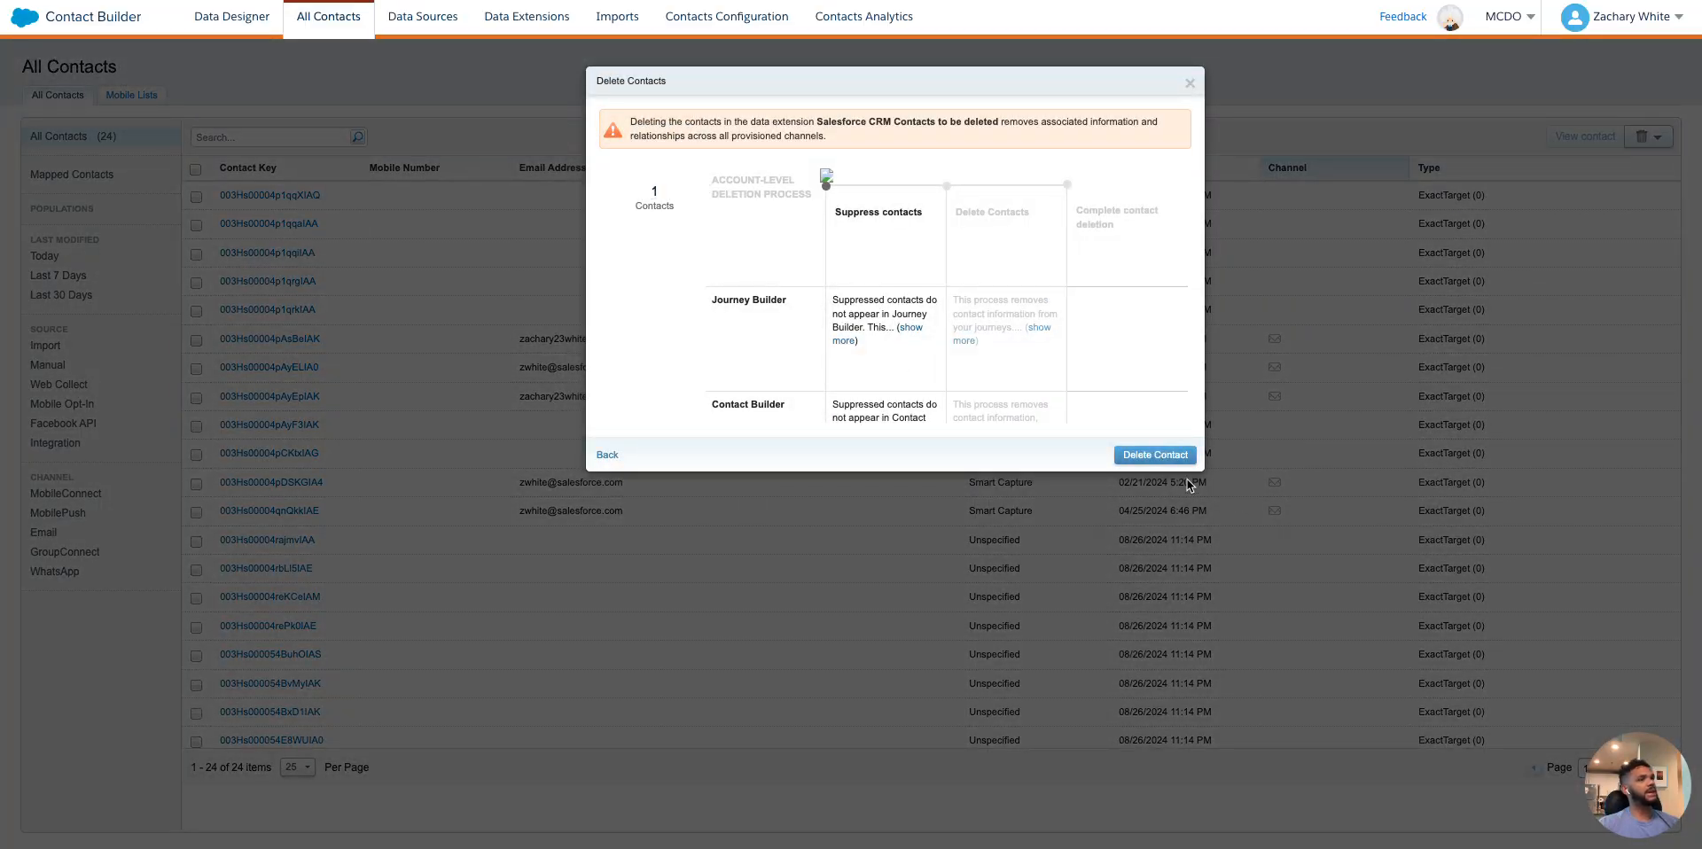
{"action": "left_click", "coordinate": [1167, 453]}
Reload Contact Builder and check the All Contacts list for the contact submitted for deletion
{"action": "scroll", "coordinate": [852, 345], "scroll_direction": "down", "scroll_amount": 3}
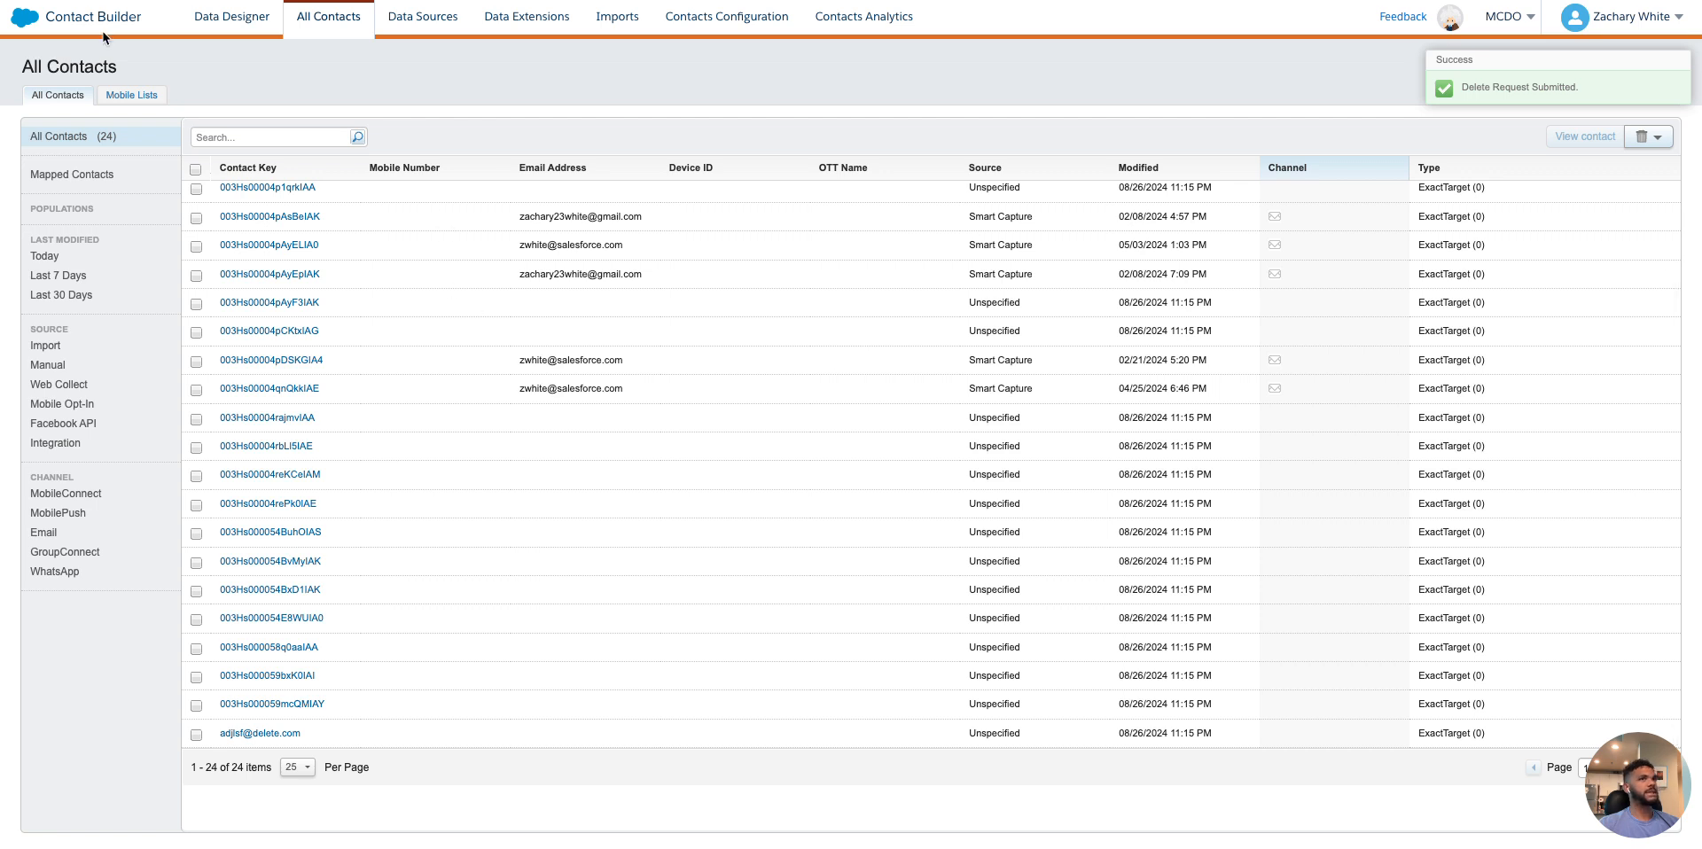
{"action": "key", "text": "super+r"}
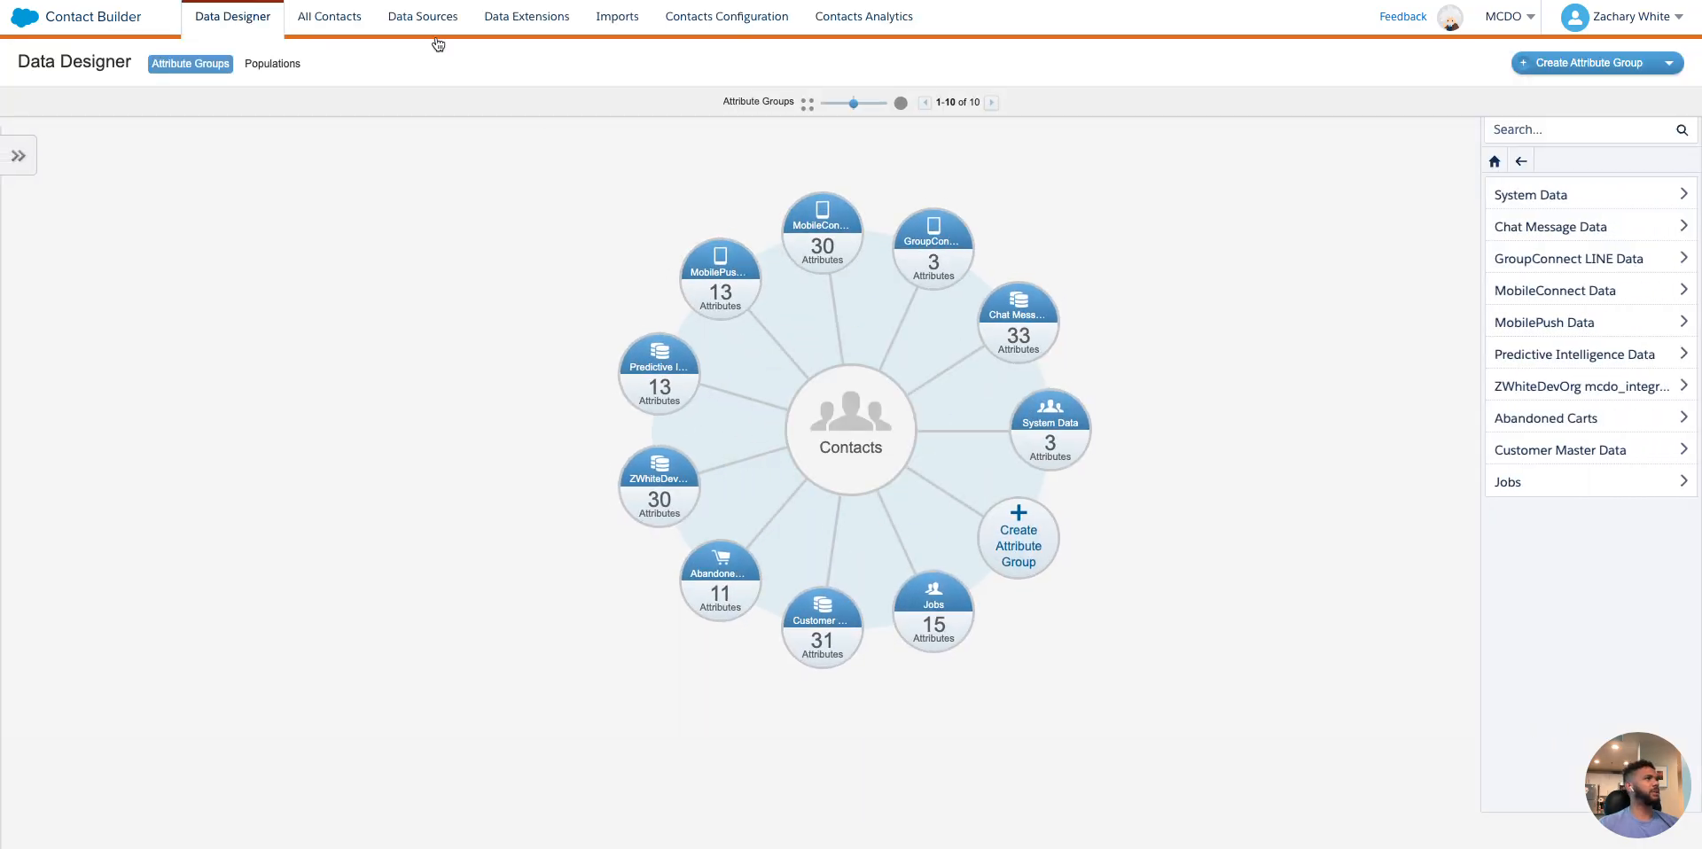
{"action": "left_click", "coordinate": [343, 21]}
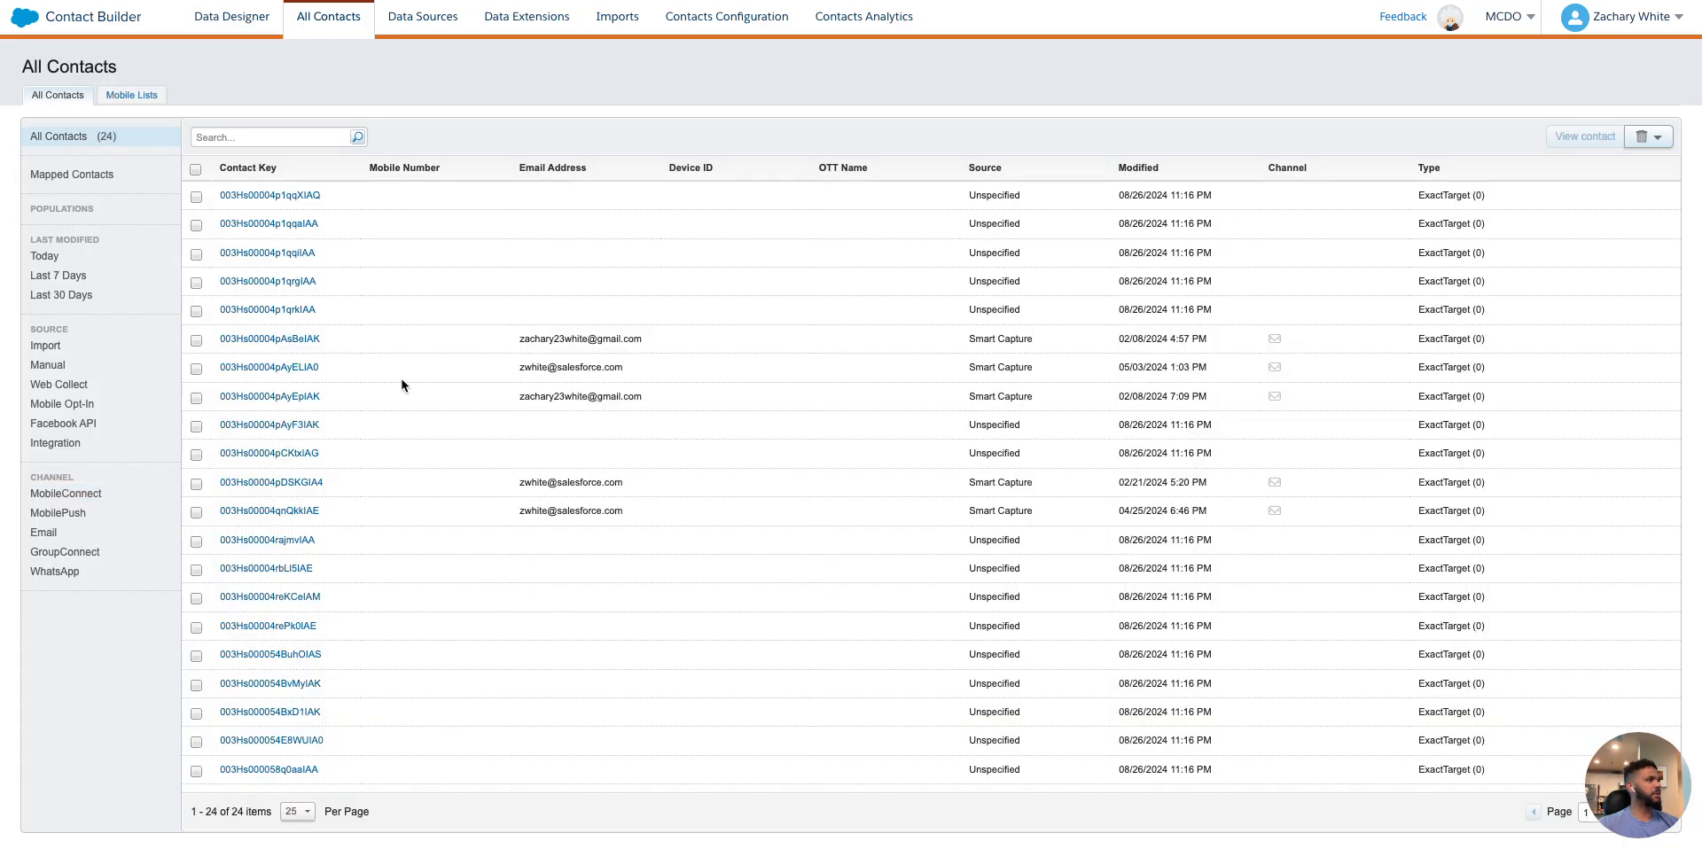
{"action": "scroll", "coordinate": [498, 587], "scroll_direction": "up", "scroll_amount": 2}
{"action": "scroll", "coordinate": [499, 587], "scroll_direction": "down", "scroll_amount": 2}
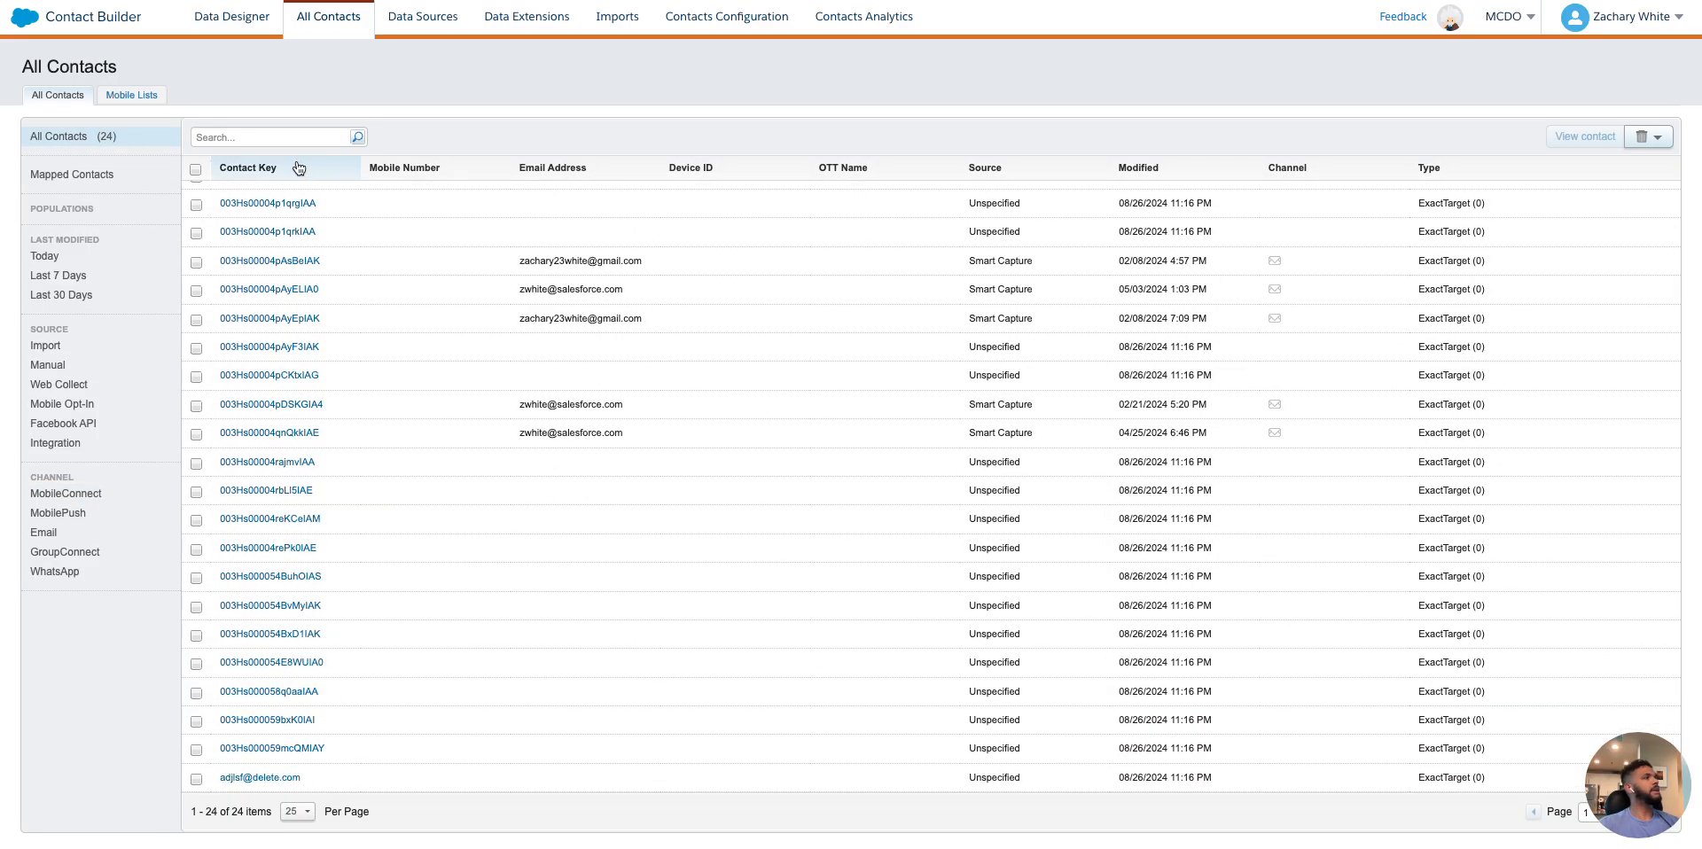
{"action": "scroll", "coordinate": [328, 256], "scroll_direction": "up", "scroll_amount": 1}
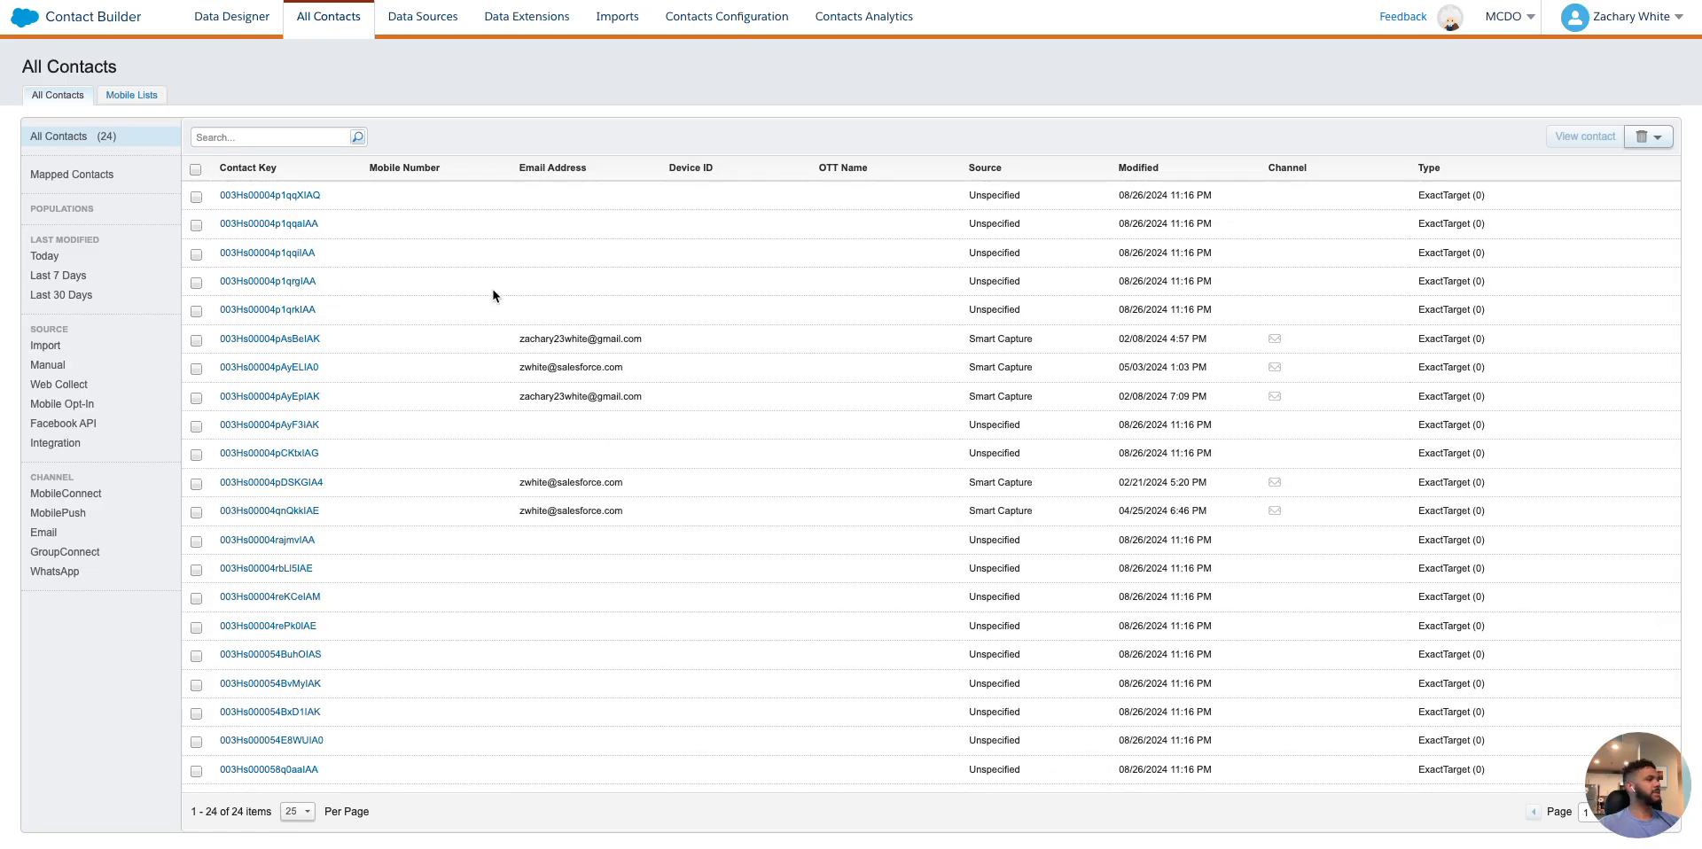
Start deleting contacts from a data extension and list the data extensions in the Audiences folder
{"action": "left_click", "coordinate": [1650, 137]}
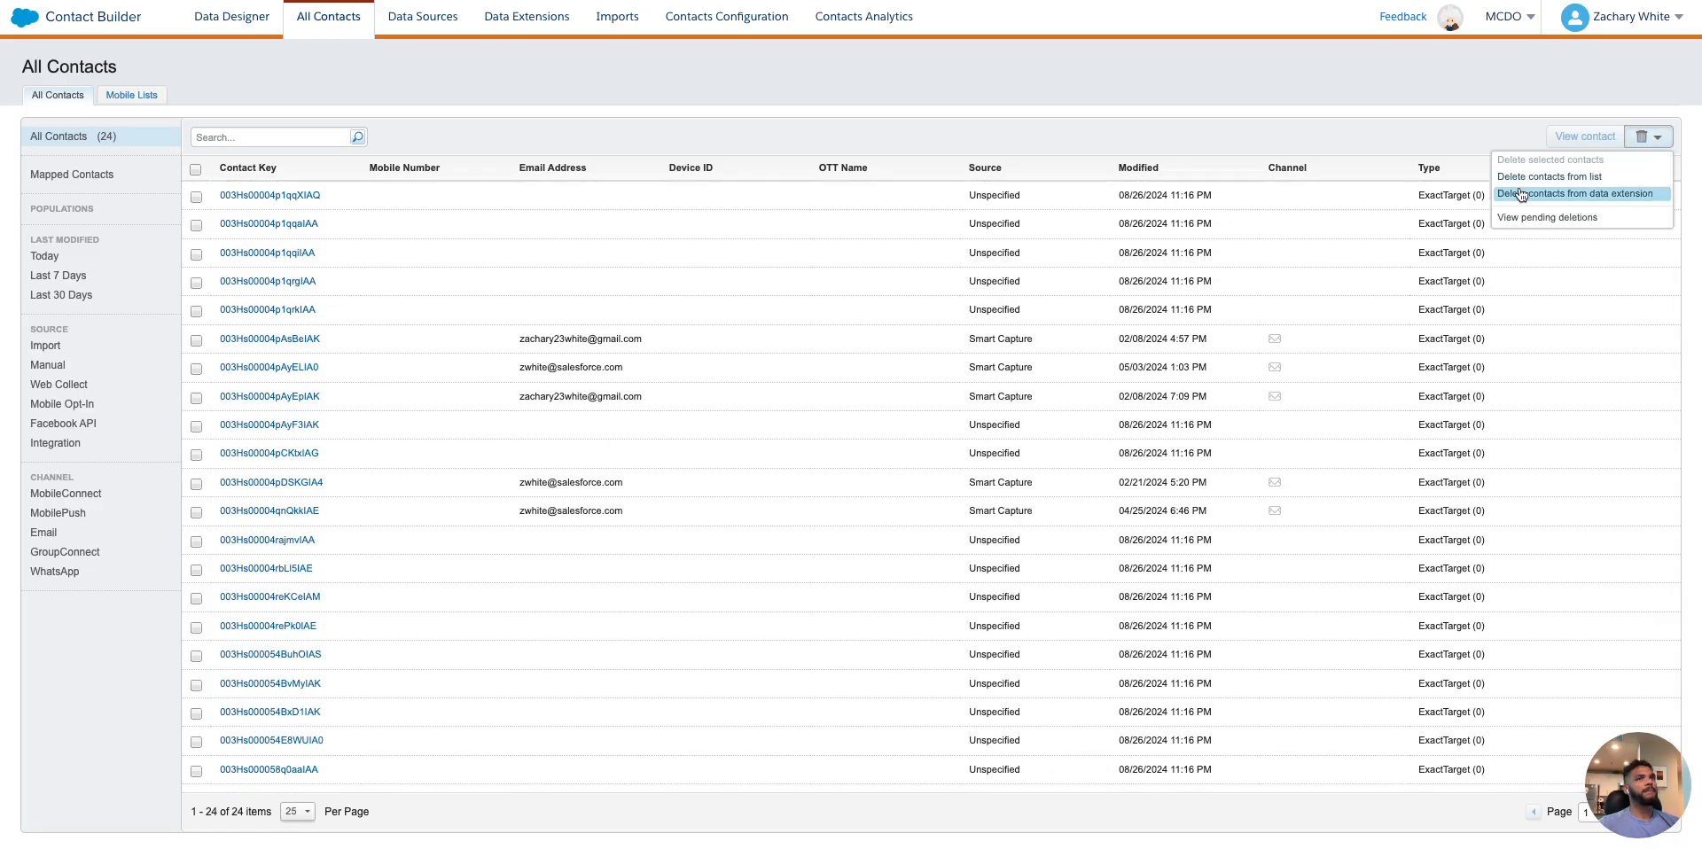
{"action": "left_click", "coordinate": [1513, 194]}
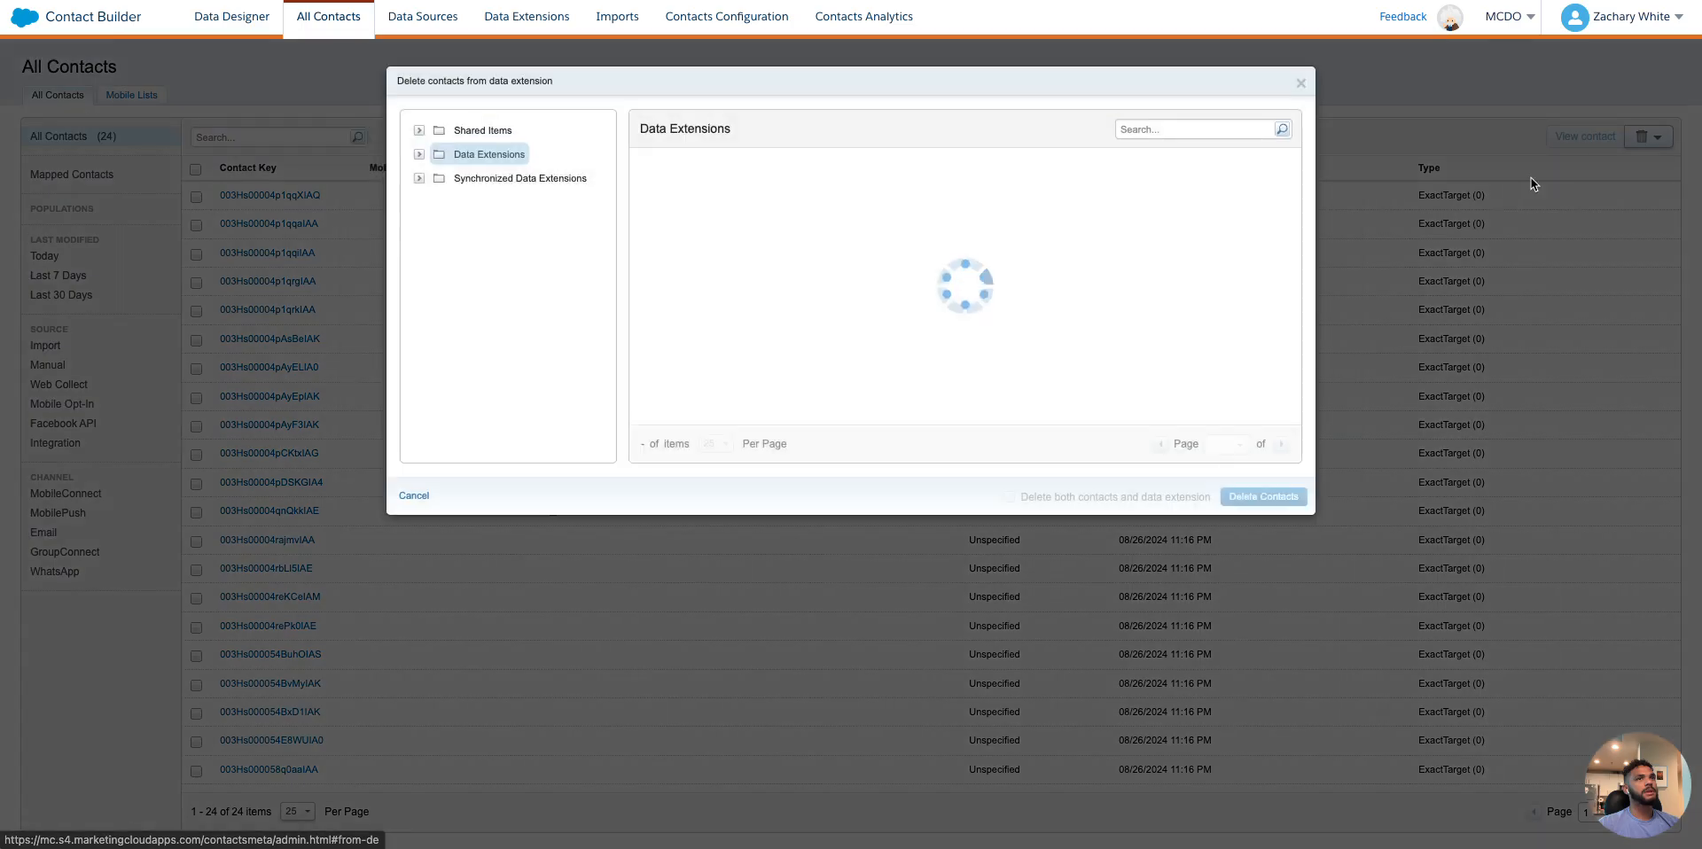
{"action": "left_click", "coordinate": [420, 155]}
{"action": "left_click", "coordinate": [489, 180]}
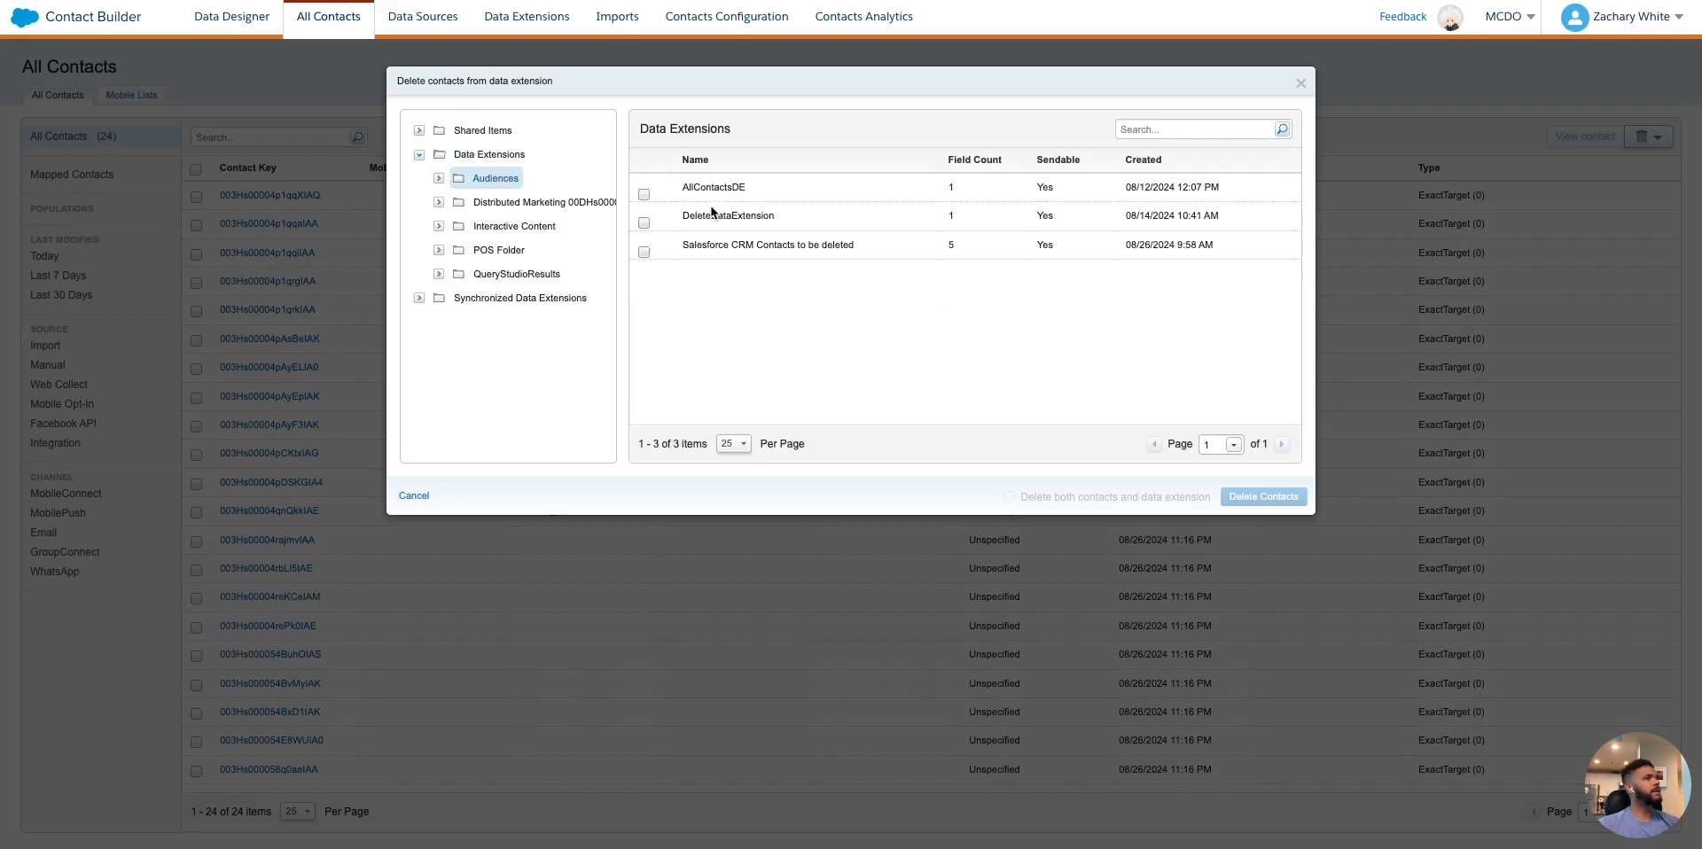
{"action": "left_click", "coordinate": [643, 222]}
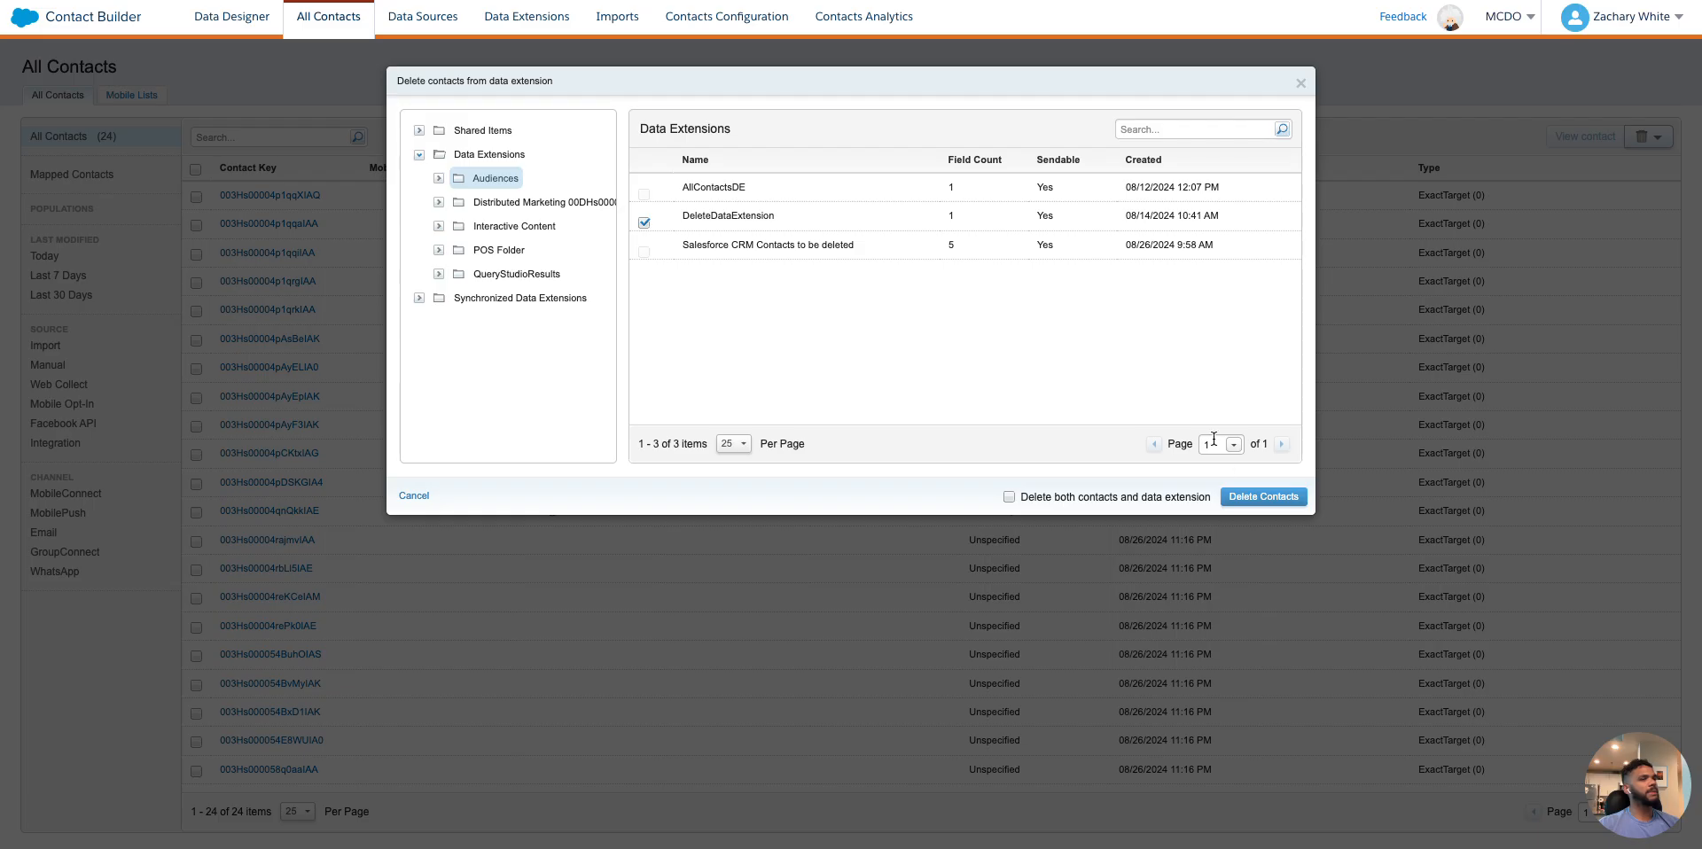
{"action": "left_click", "coordinate": [1263, 496]}
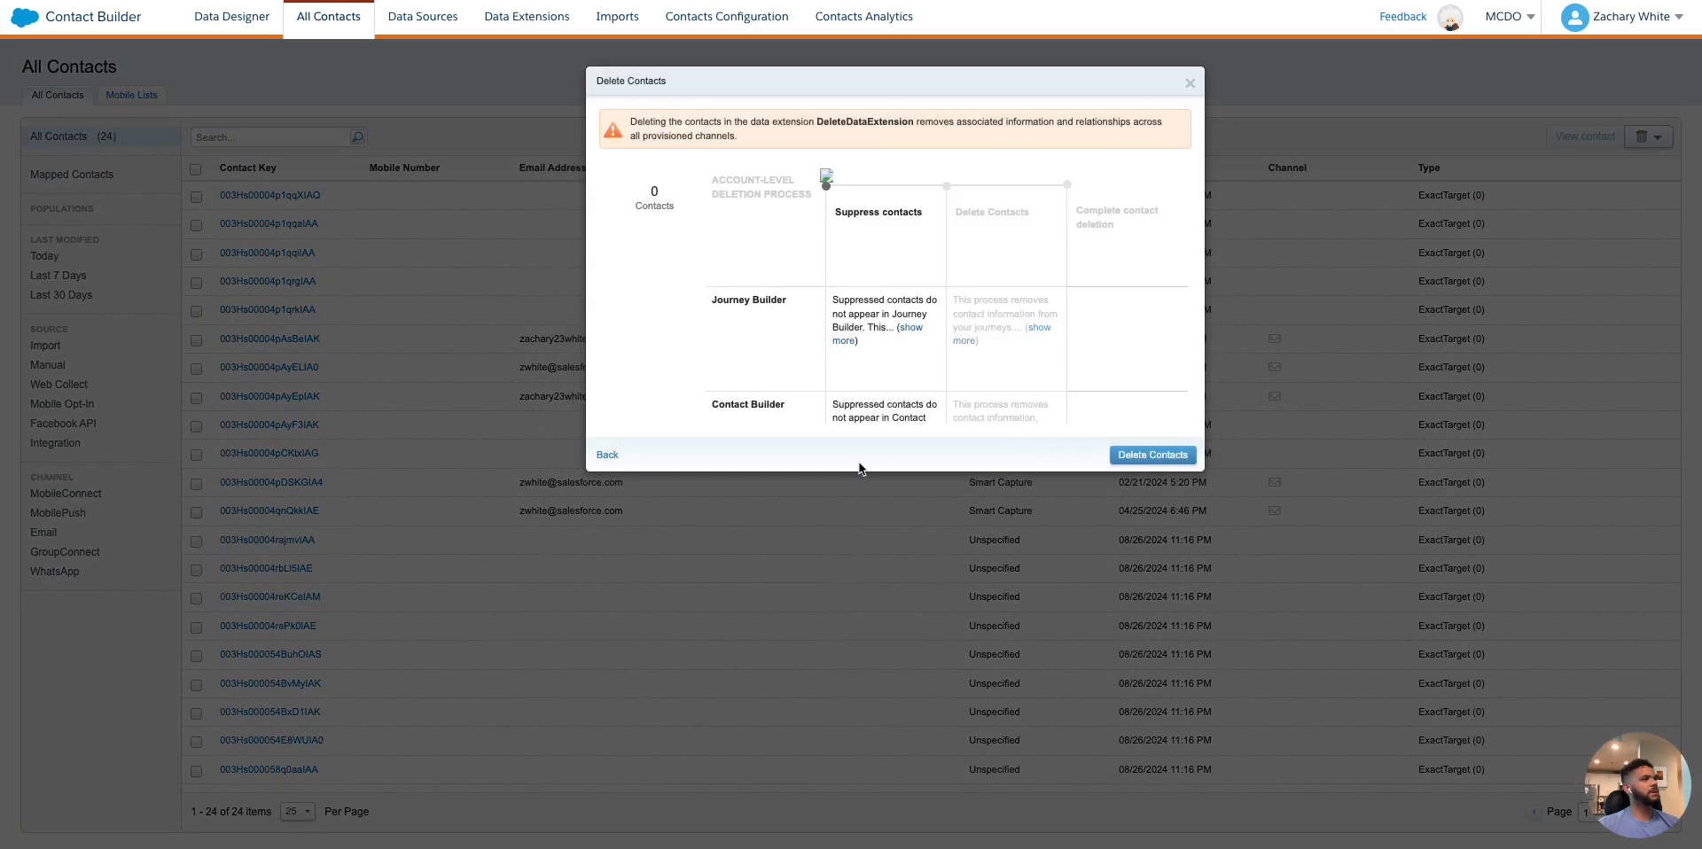
{"action": "left_click", "coordinate": [607, 455]}
Delete the contacts in the Salesforce CRM Contacts to be deleted data extension and confirm the deletion request
{"action": "left_click", "coordinate": [643, 252]}
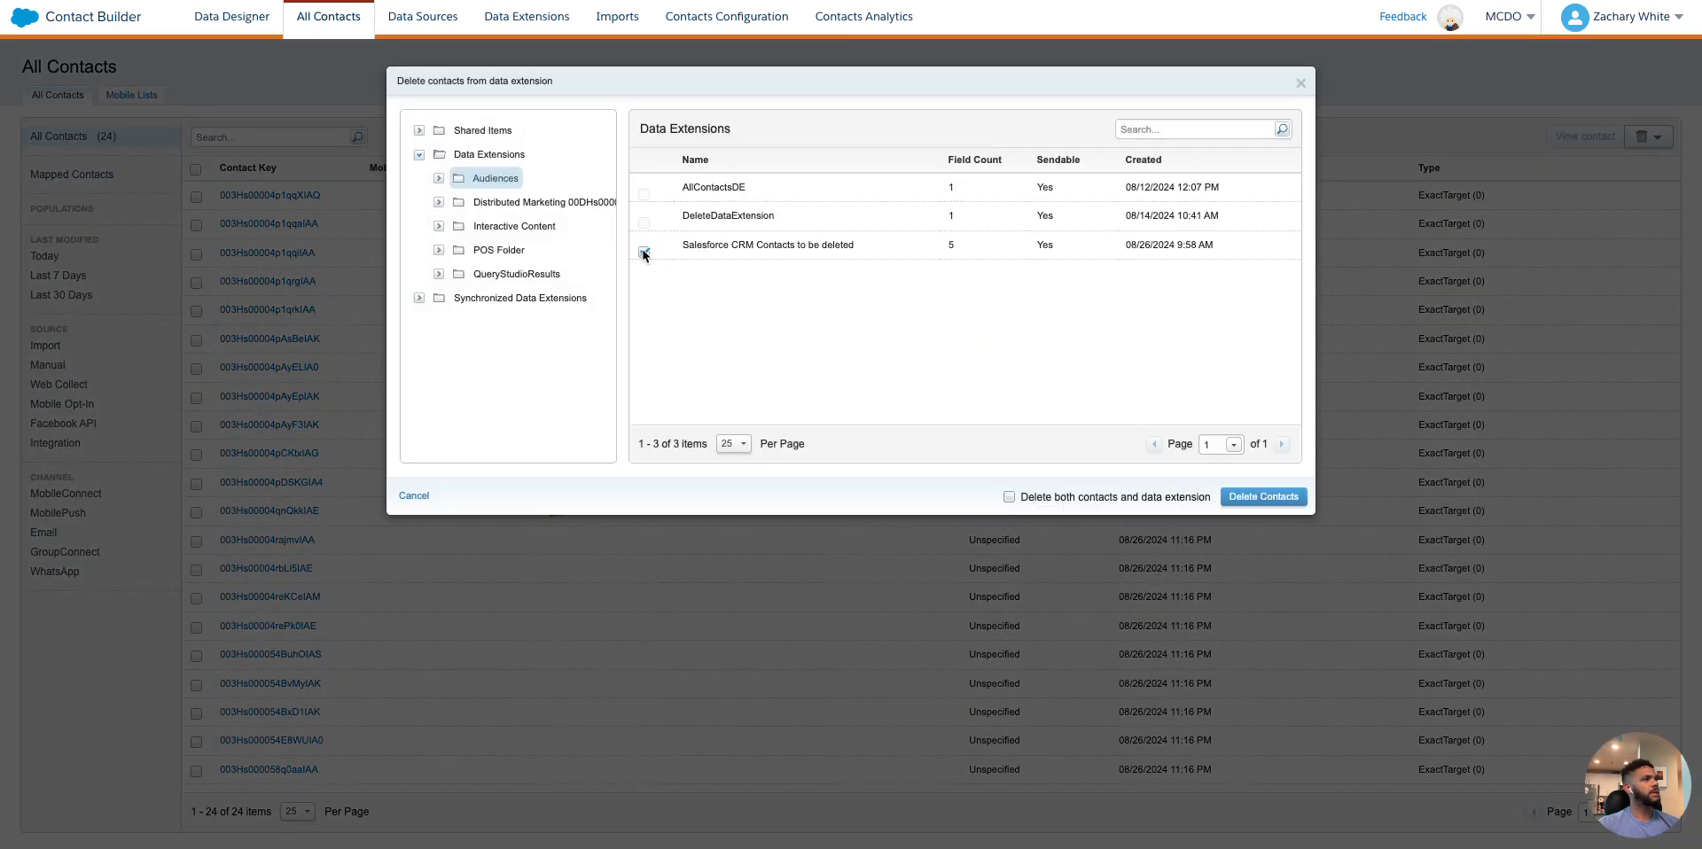
{"action": "left_click", "coordinate": [1251, 491]}
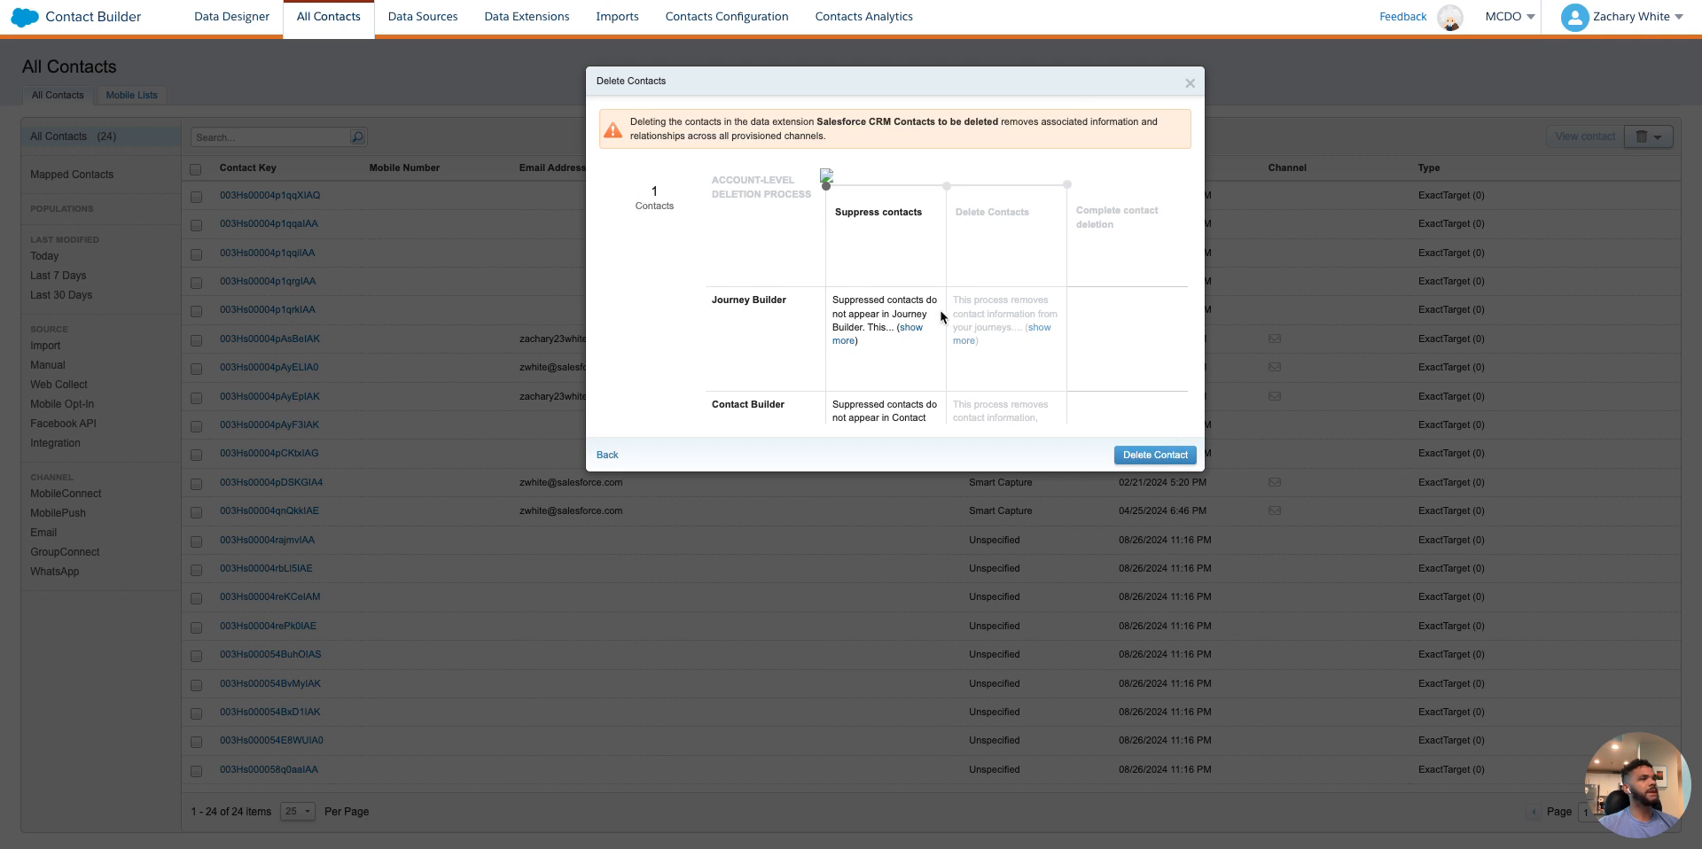
{"action": "scroll", "coordinate": [940, 310], "scroll_direction": "down", "scroll_amount": 3}
{"action": "left_click", "coordinate": [1154, 455]}
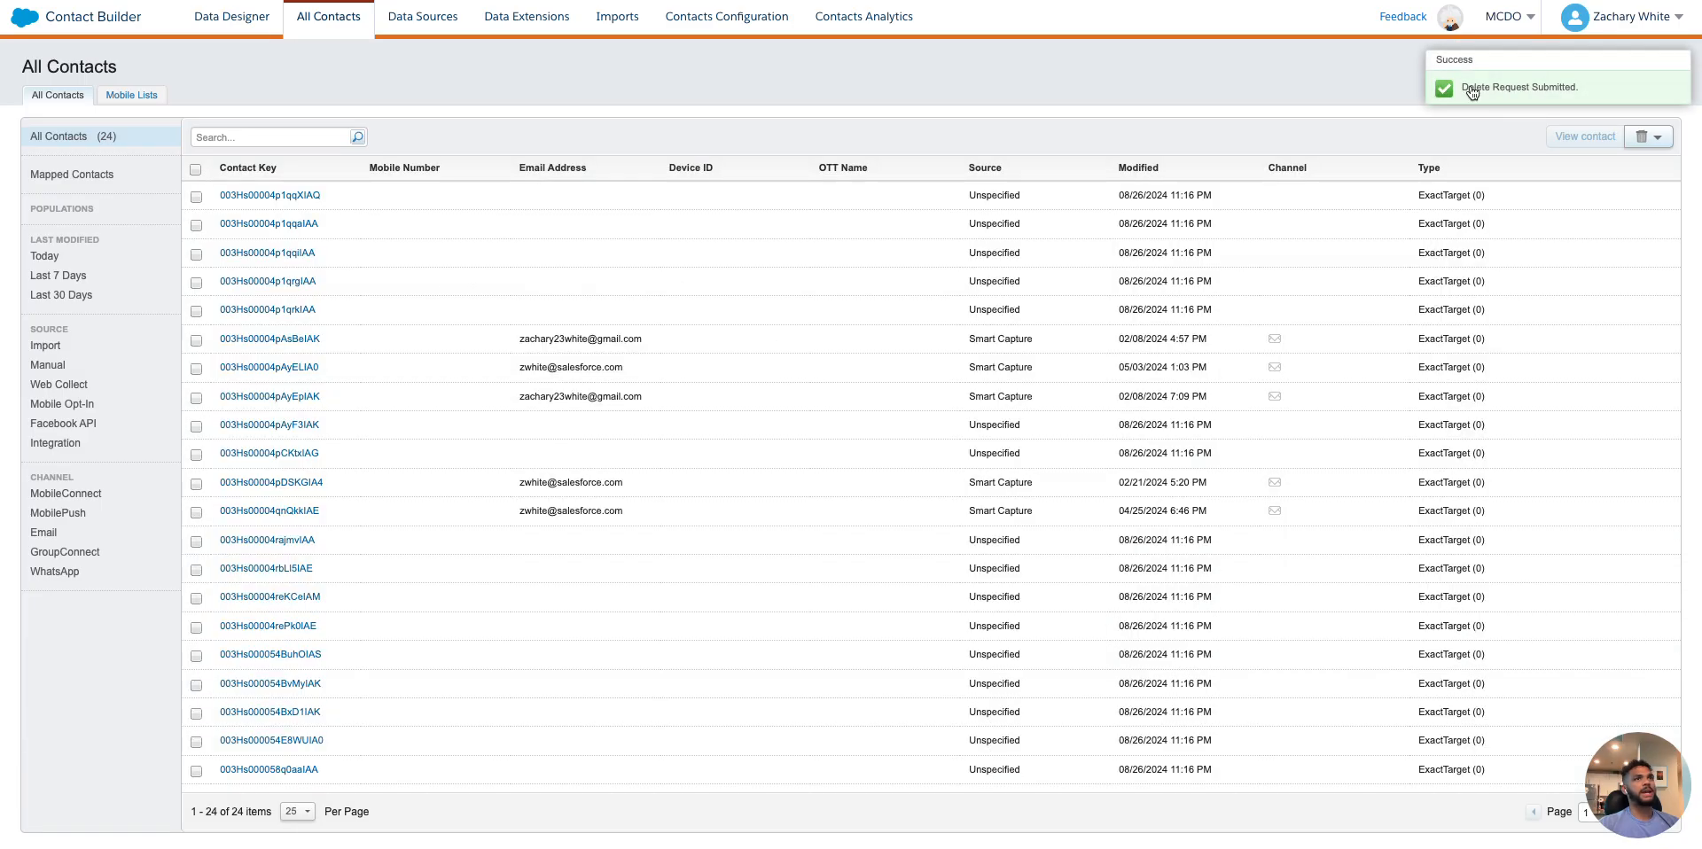
Look through the All Contacts list for the contact submitted for deletion
{"action": "scroll", "coordinate": [1210, 258], "scroll_direction": "down", "scroll_amount": 2}
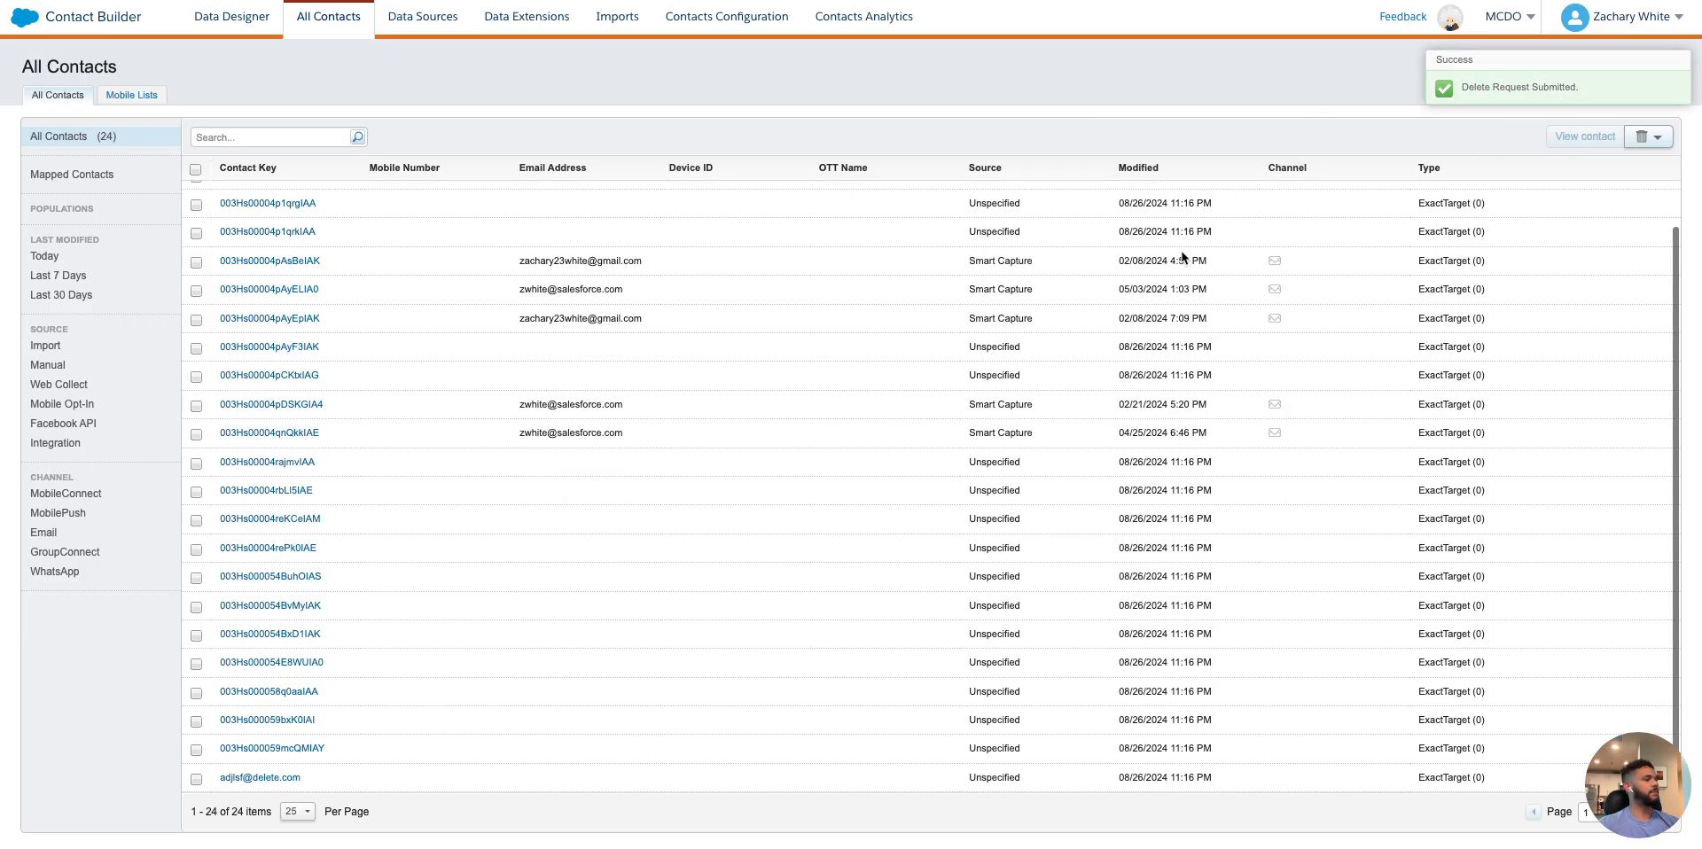
{"action": "scroll", "coordinate": [787, 483], "scroll_direction": "up", "scroll_amount": 2}
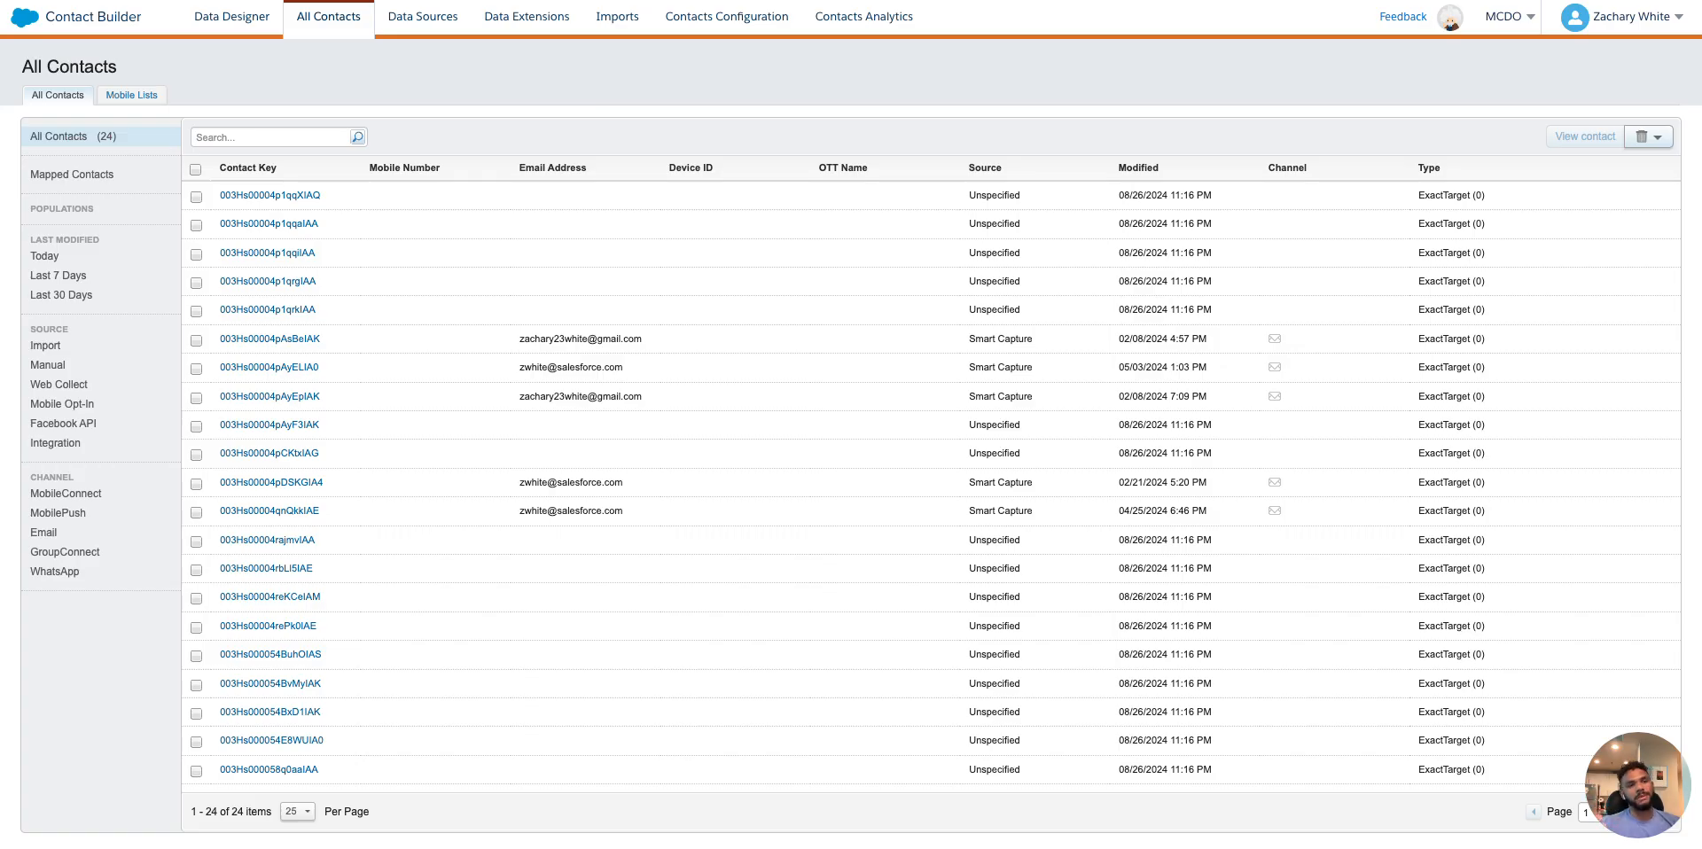
{"action": "scroll", "coordinate": [449, 510], "scroll_direction": "down", "scroll_amount": 2}
{"action": "scroll", "coordinate": [449, 511], "scroll_direction": "up", "scroll_amount": 2}
{"action": "scroll", "coordinate": [450, 514], "scroll_direction": "down", "scroll_amount": 2}
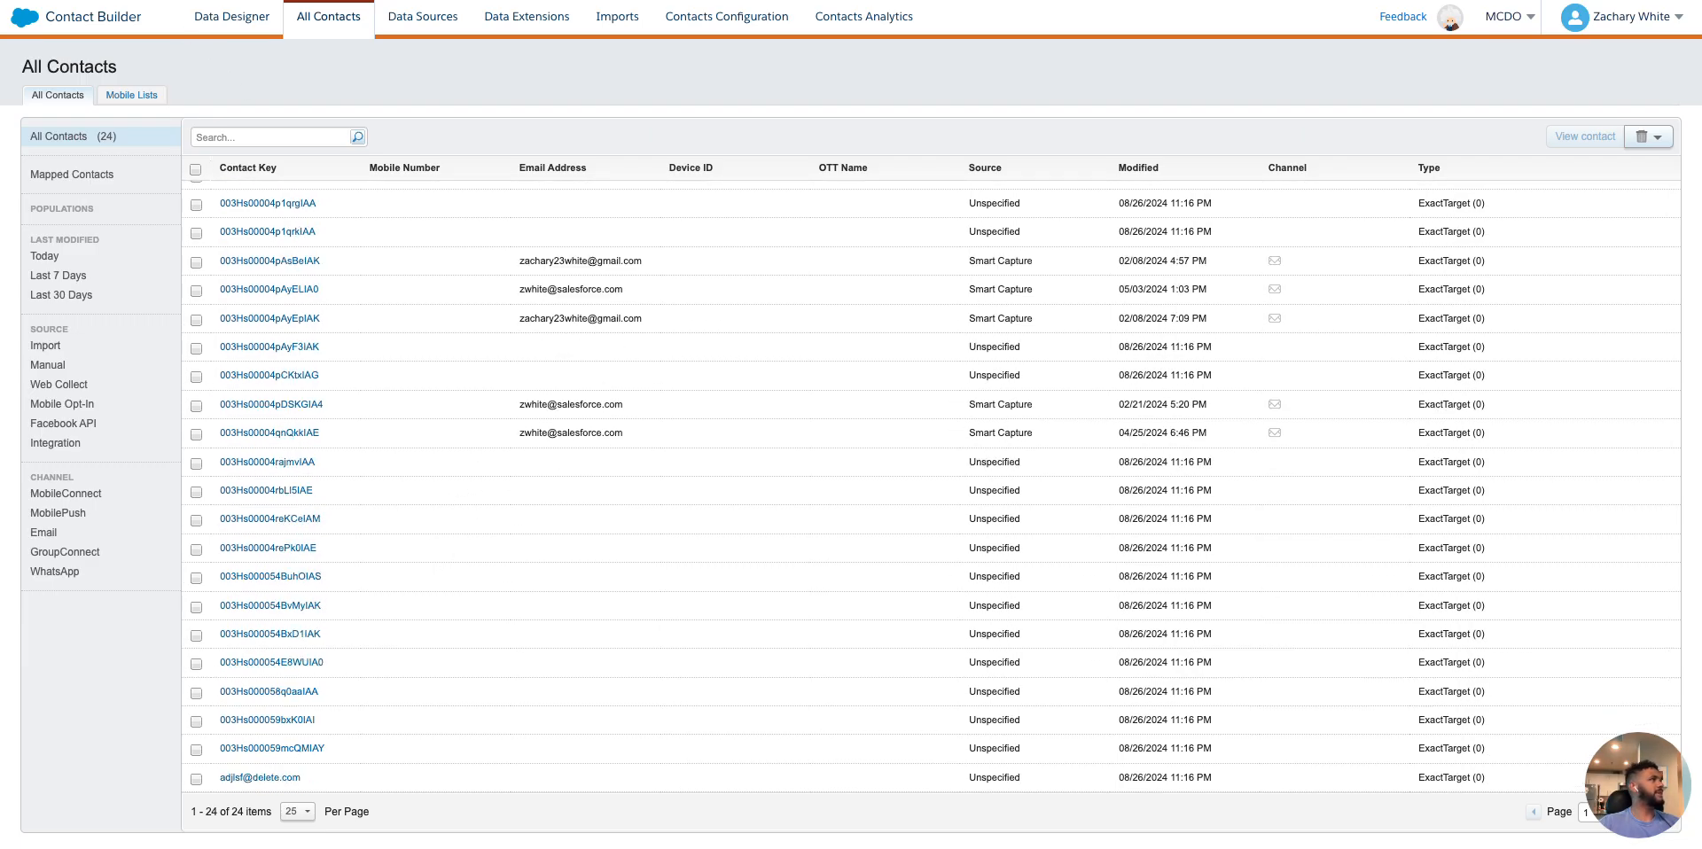
Reload Contact Builder and check the All Contacts list and its contact count for the effect of the deletion
{"action": "key", "text": "super+r"}
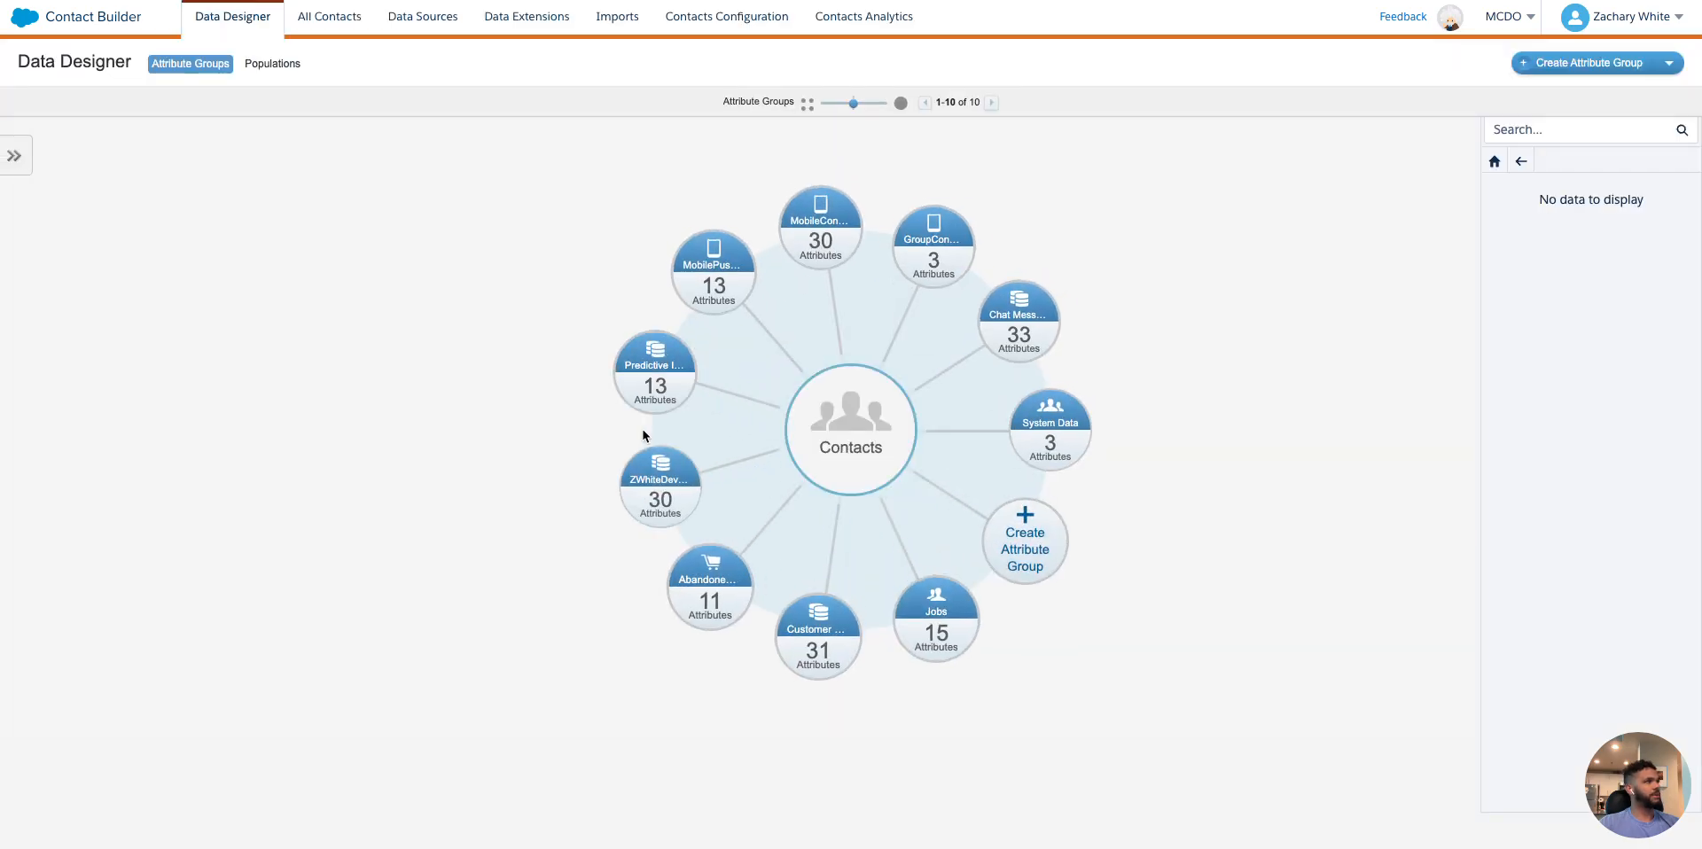
{"action": "left_click", "coordinate": [342, 18]}
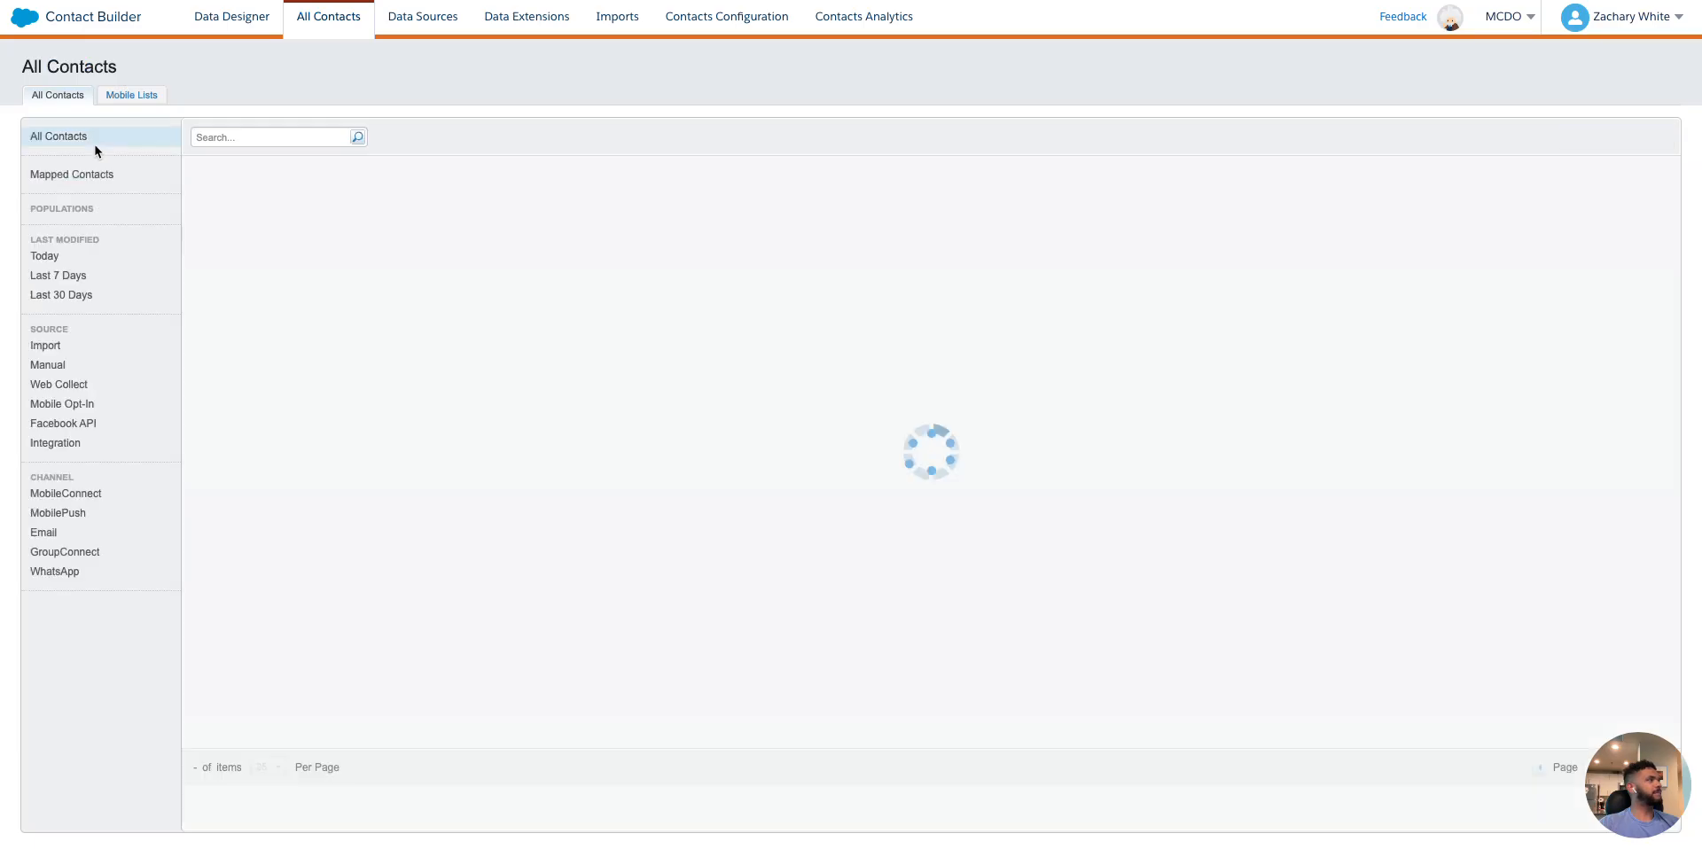
{"action": "left_click", "coordinate": [72, 137]}
{"action": "scroll", "coordinate": [481, 459], "scroll_direction": "down", "scroll_amount": 3}
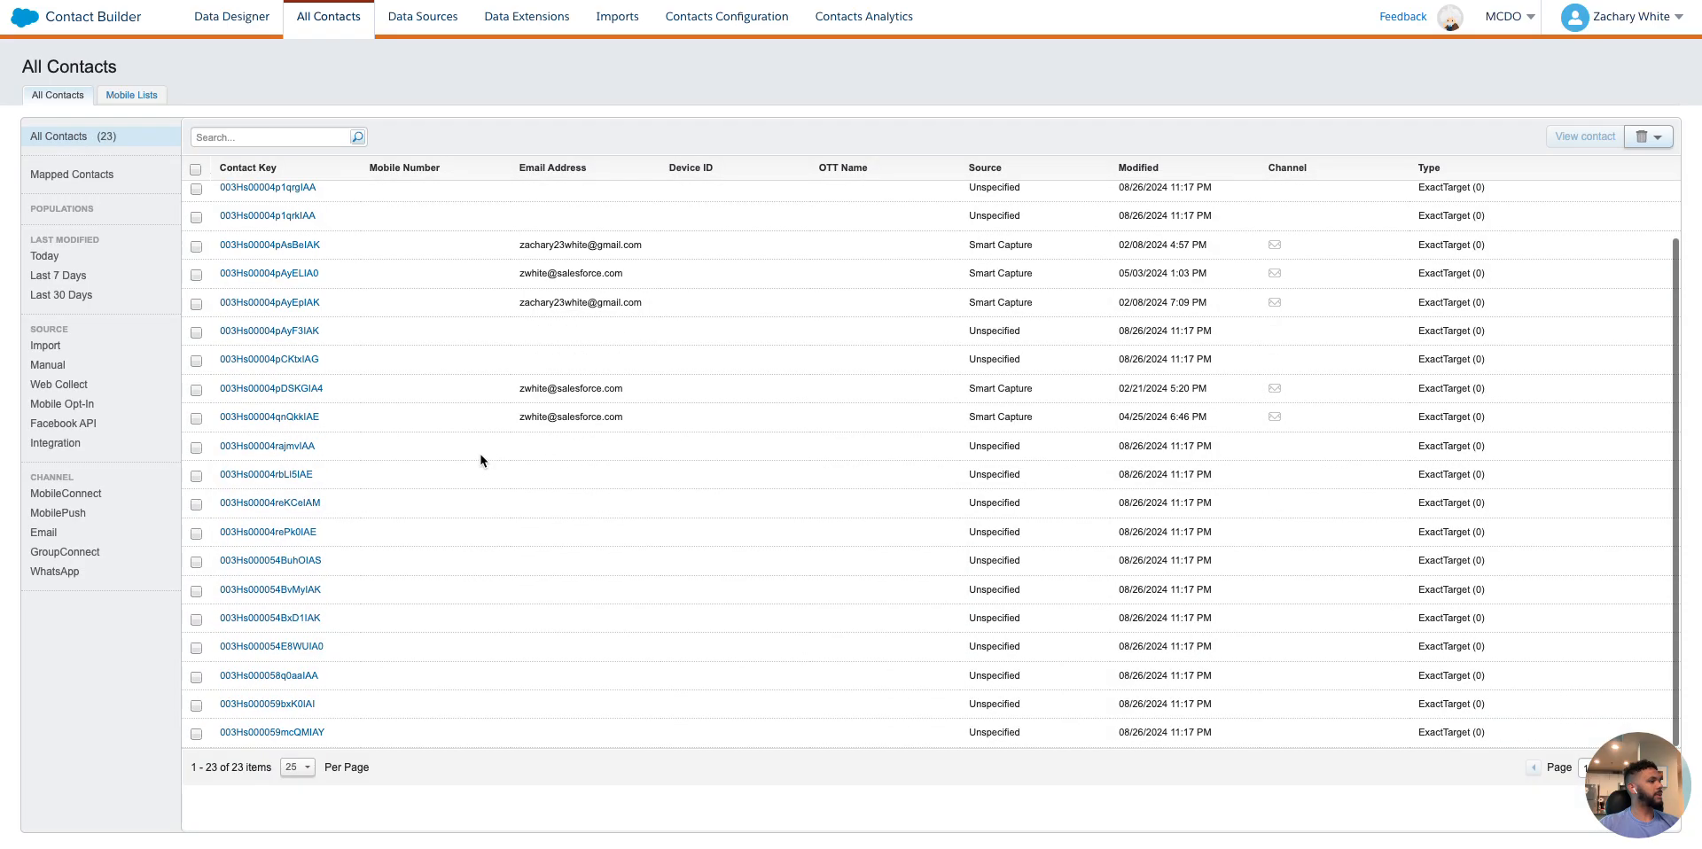
{"action": "scroll", "coordinate": [481, 452], "scroll_direction": "up", "scroll_amount": 1}
{"action": "scroll", "coordinate": [342, 695], "scroll_direction": "up", "scroll_amount": 2}
{"action": "scroll", "coordinate": [342, 699], "scroll_direction": "down", "scroll_amount": 3}
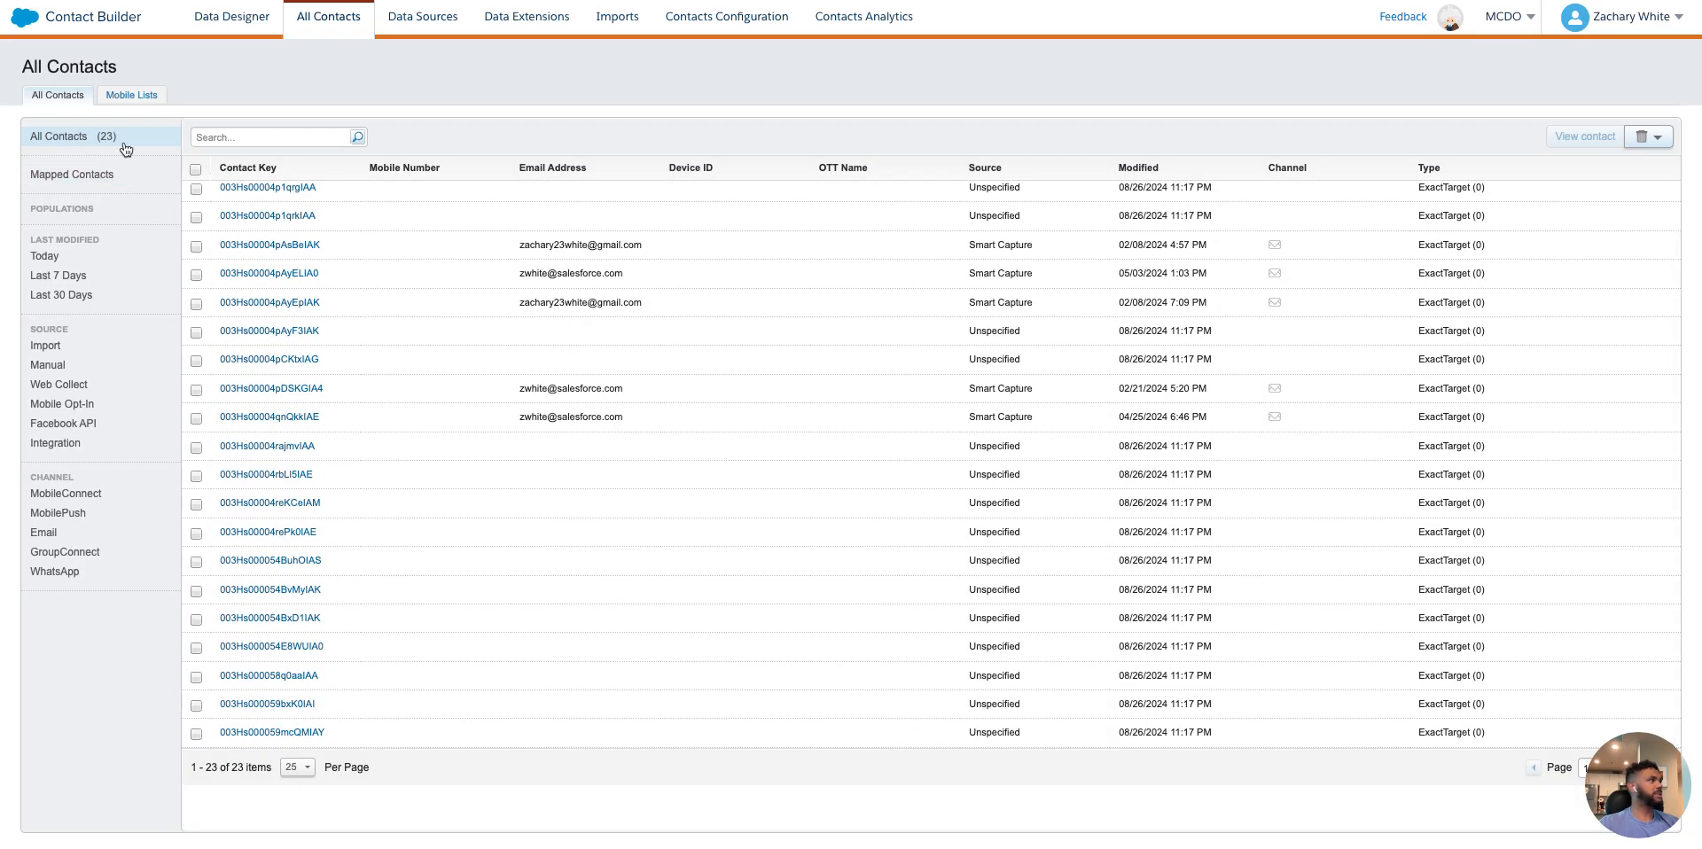
{"action": "scroll", "coordinate": [344, 309], "scroll_direction": "up", "scroll_amount": 3}
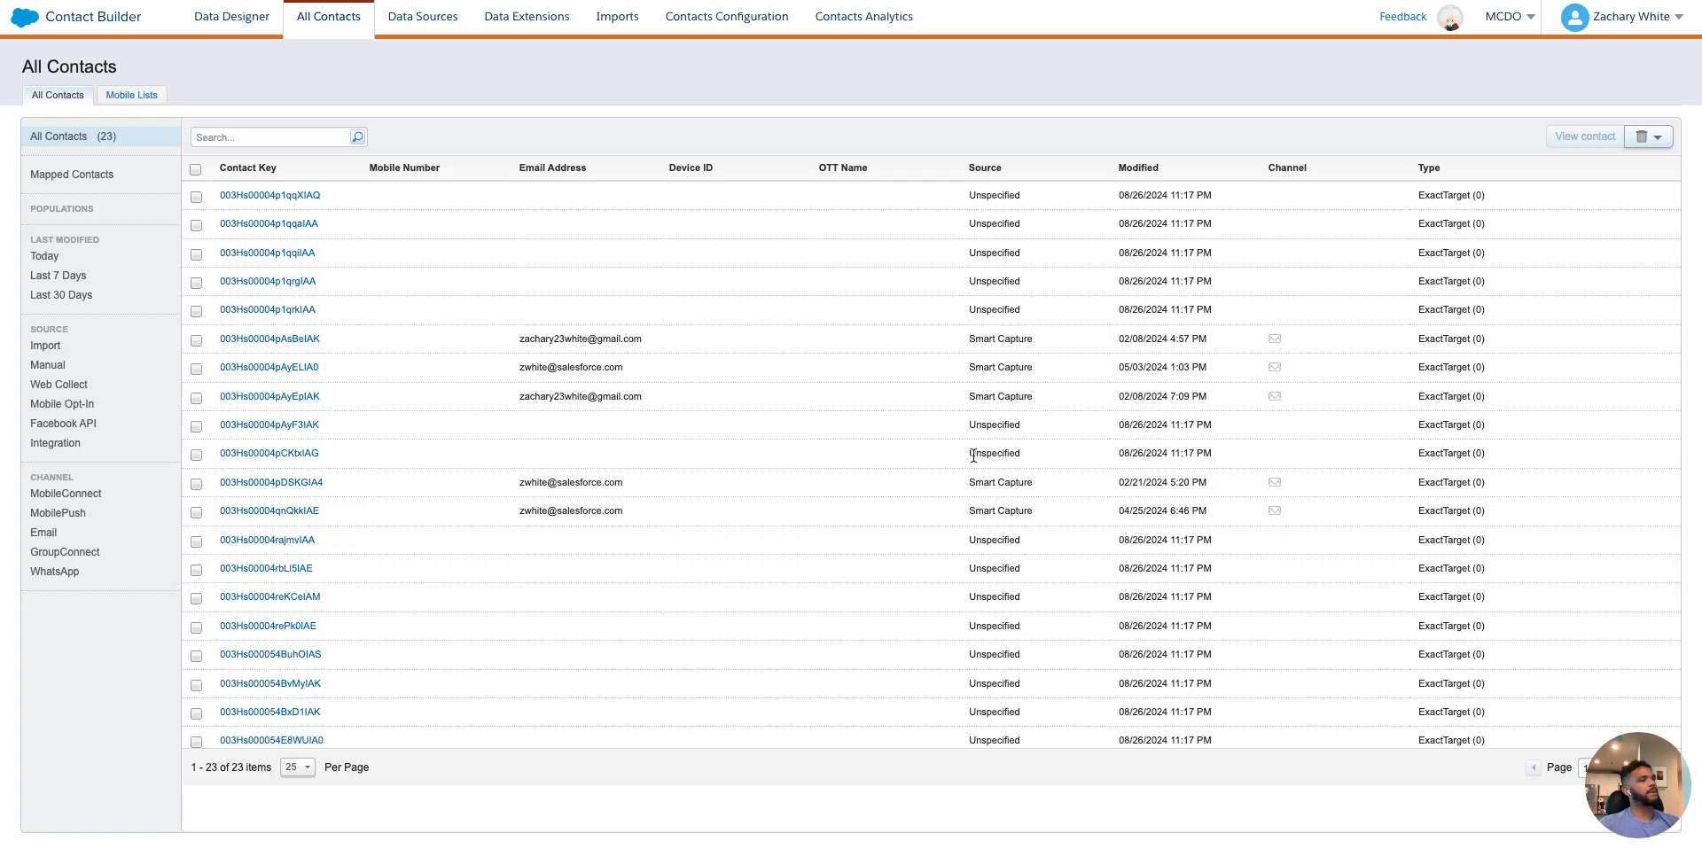